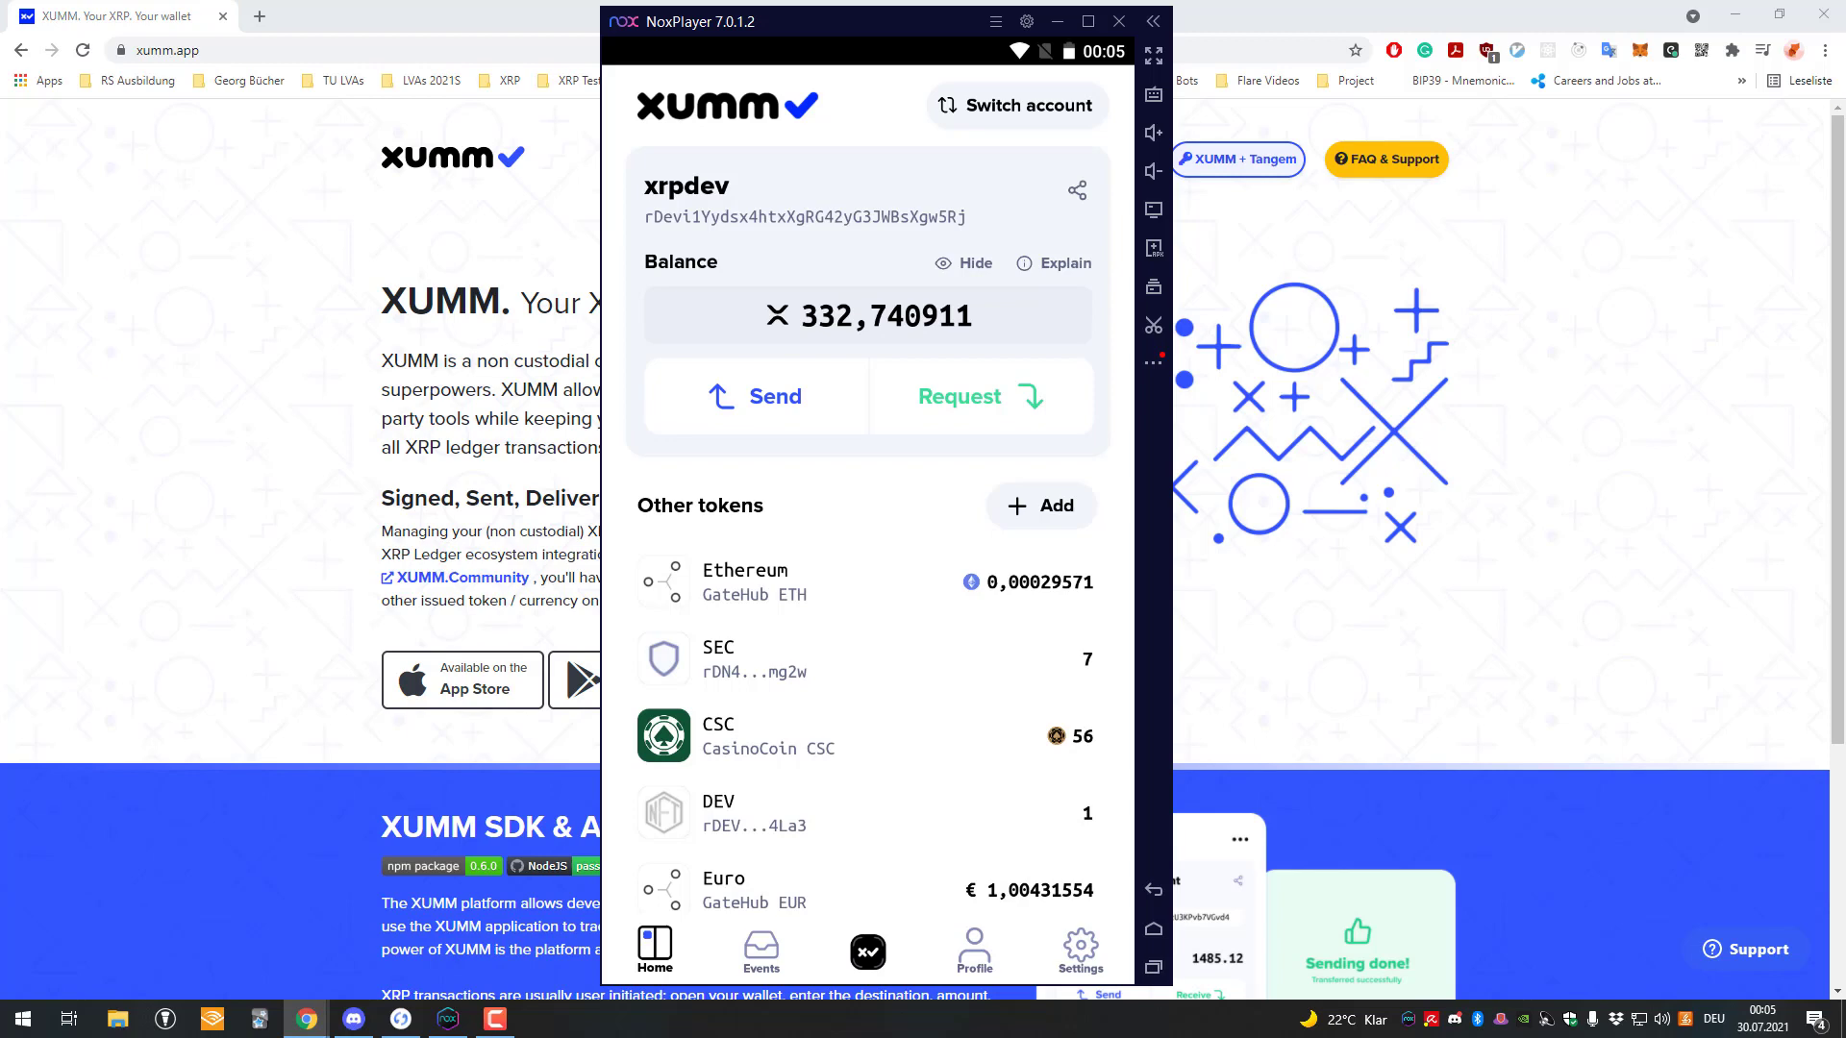
Open the XRP Toolkit Kudos token page and translate a phrase from its description.
{"action": "key", "text": "ctrl+shift+t"}
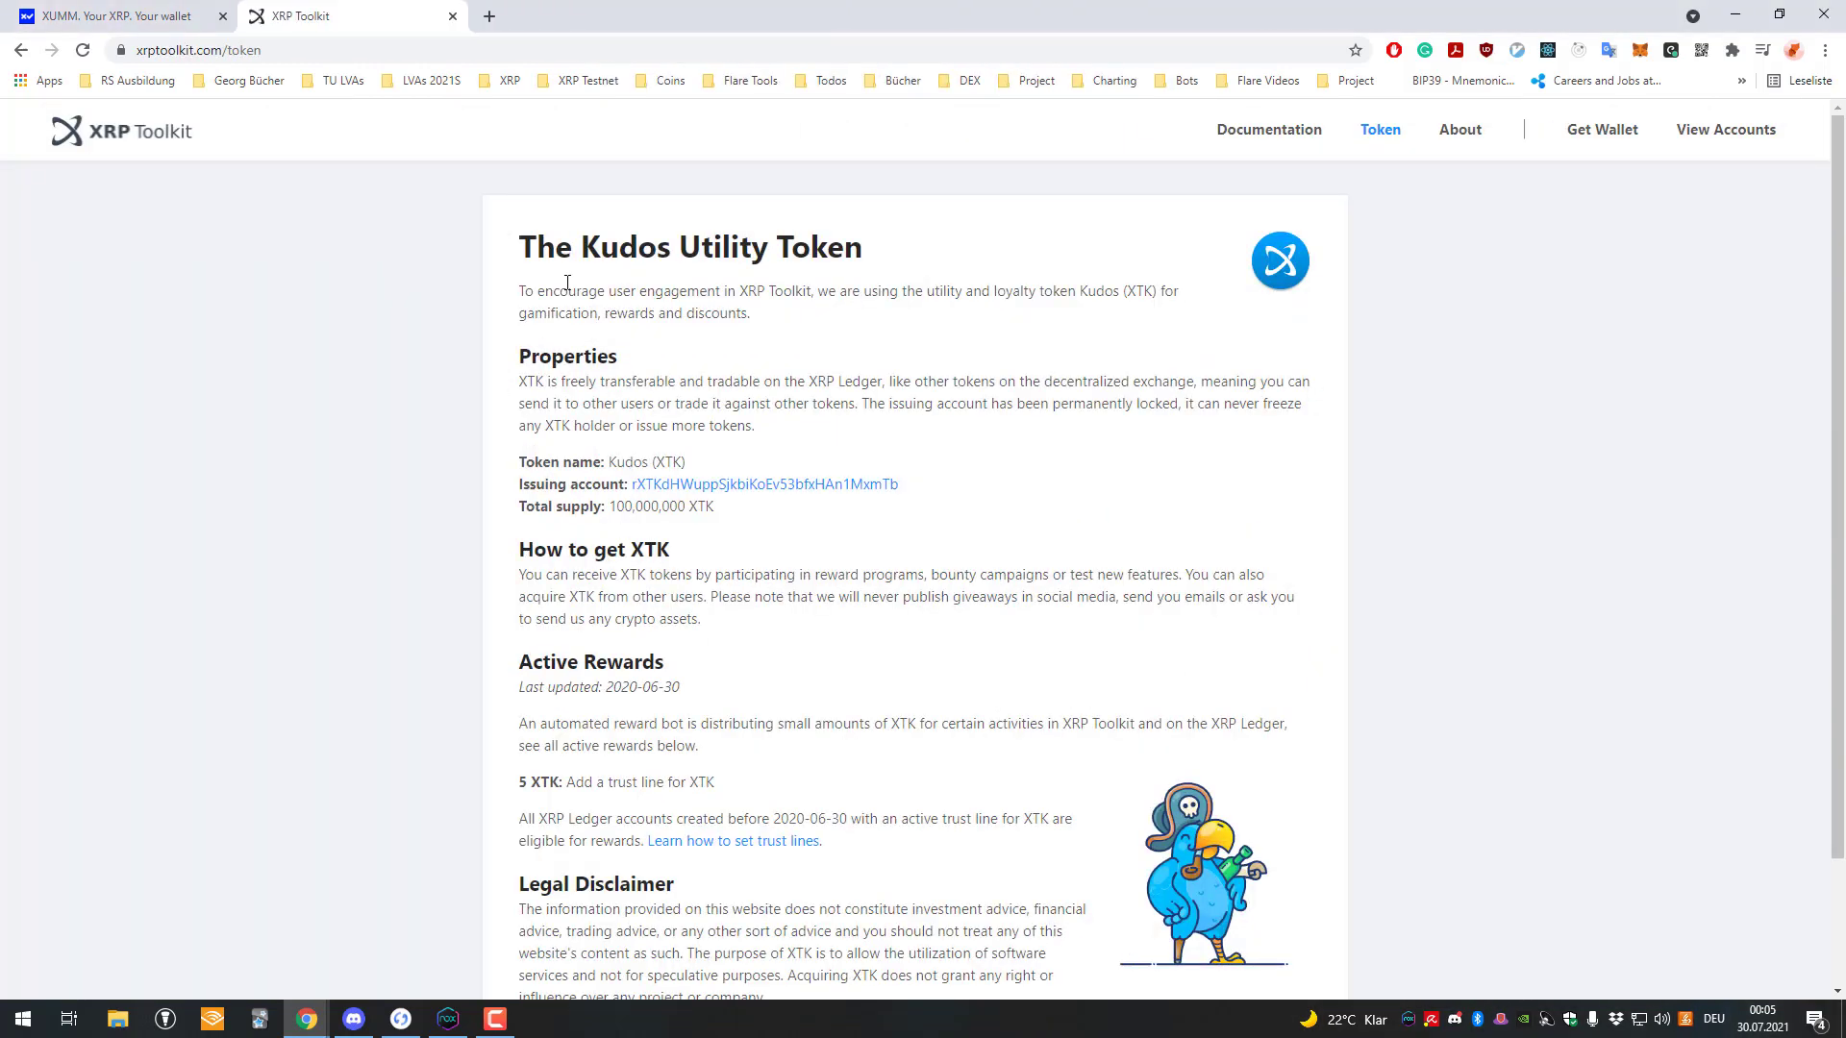
{"action": "left_click_drag", "start_coordinate": [568, 284], "coordinate": [642, 259]}
{"action": "left_click", "coordinate": [572, 306]}
{"action": "scroll", "coordinate": [824, 375], "scroll_direction": "down", "scroll_amount": 3}
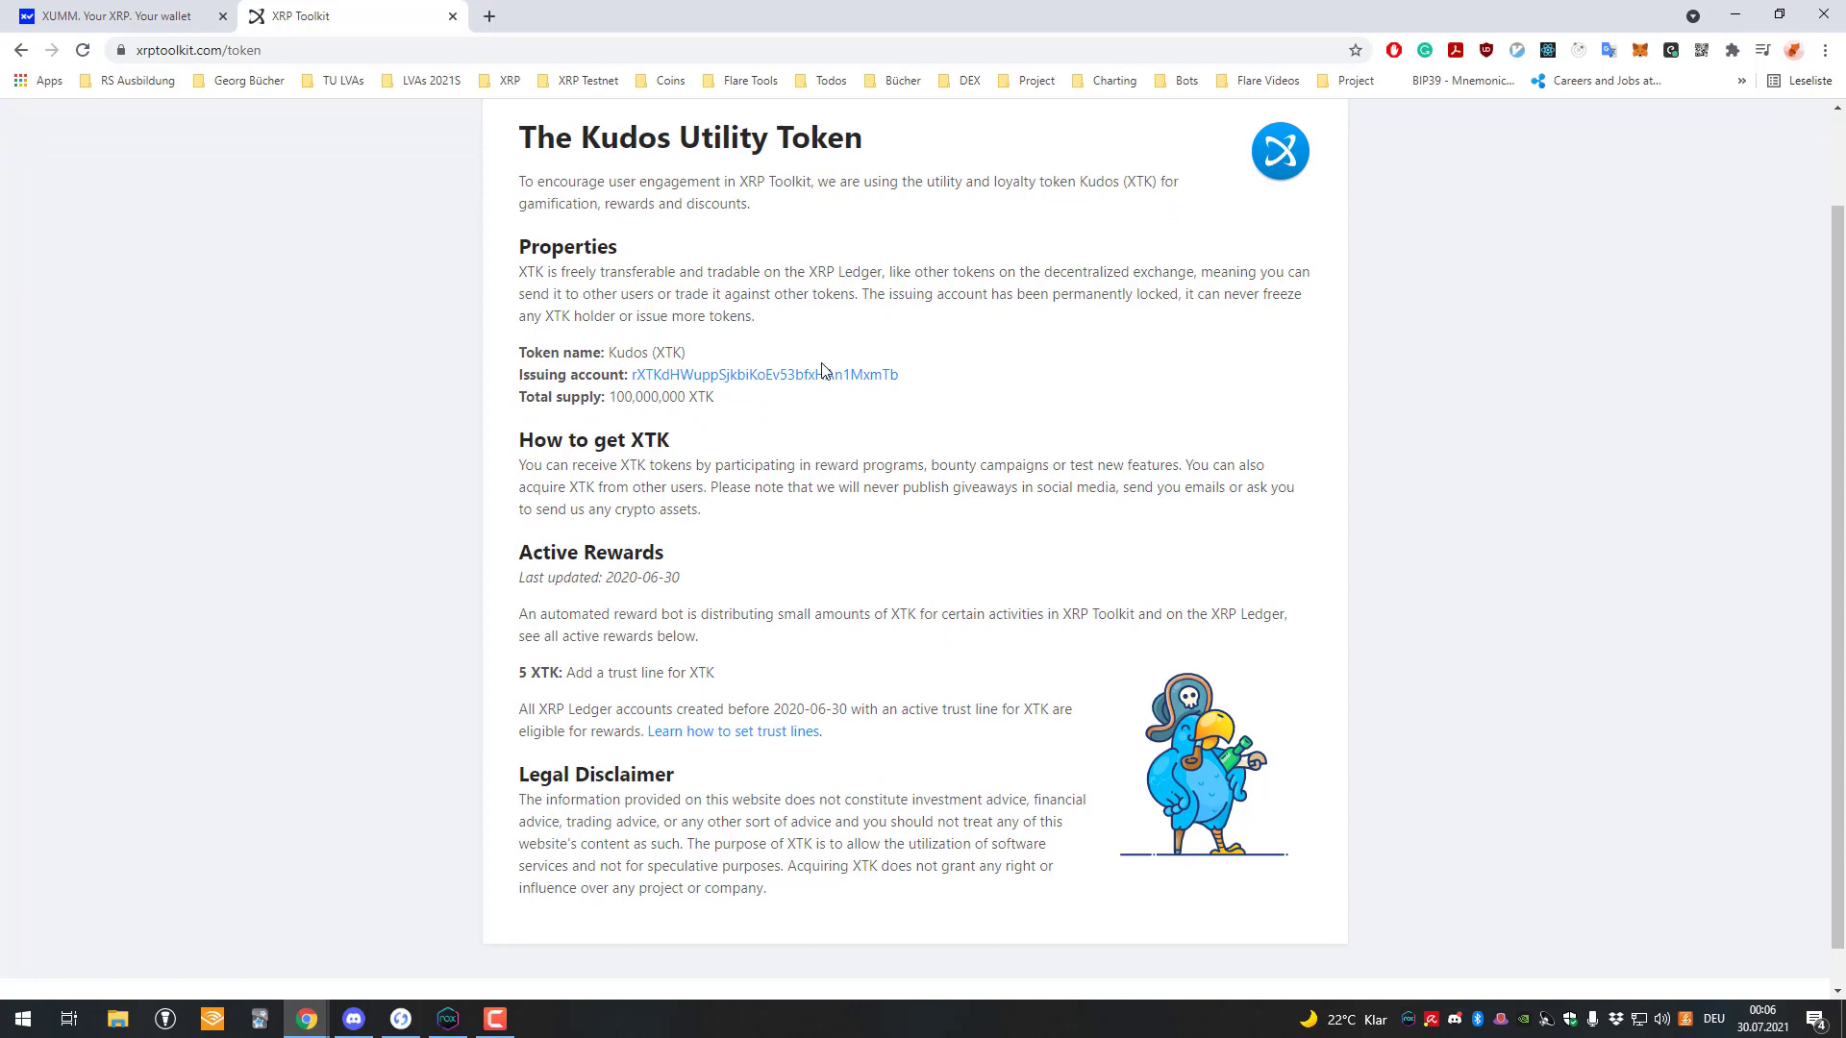
{"action": "scroll", "coordinate": [631, 412], "scroll_direction": "up", "scroll_amount": 1}
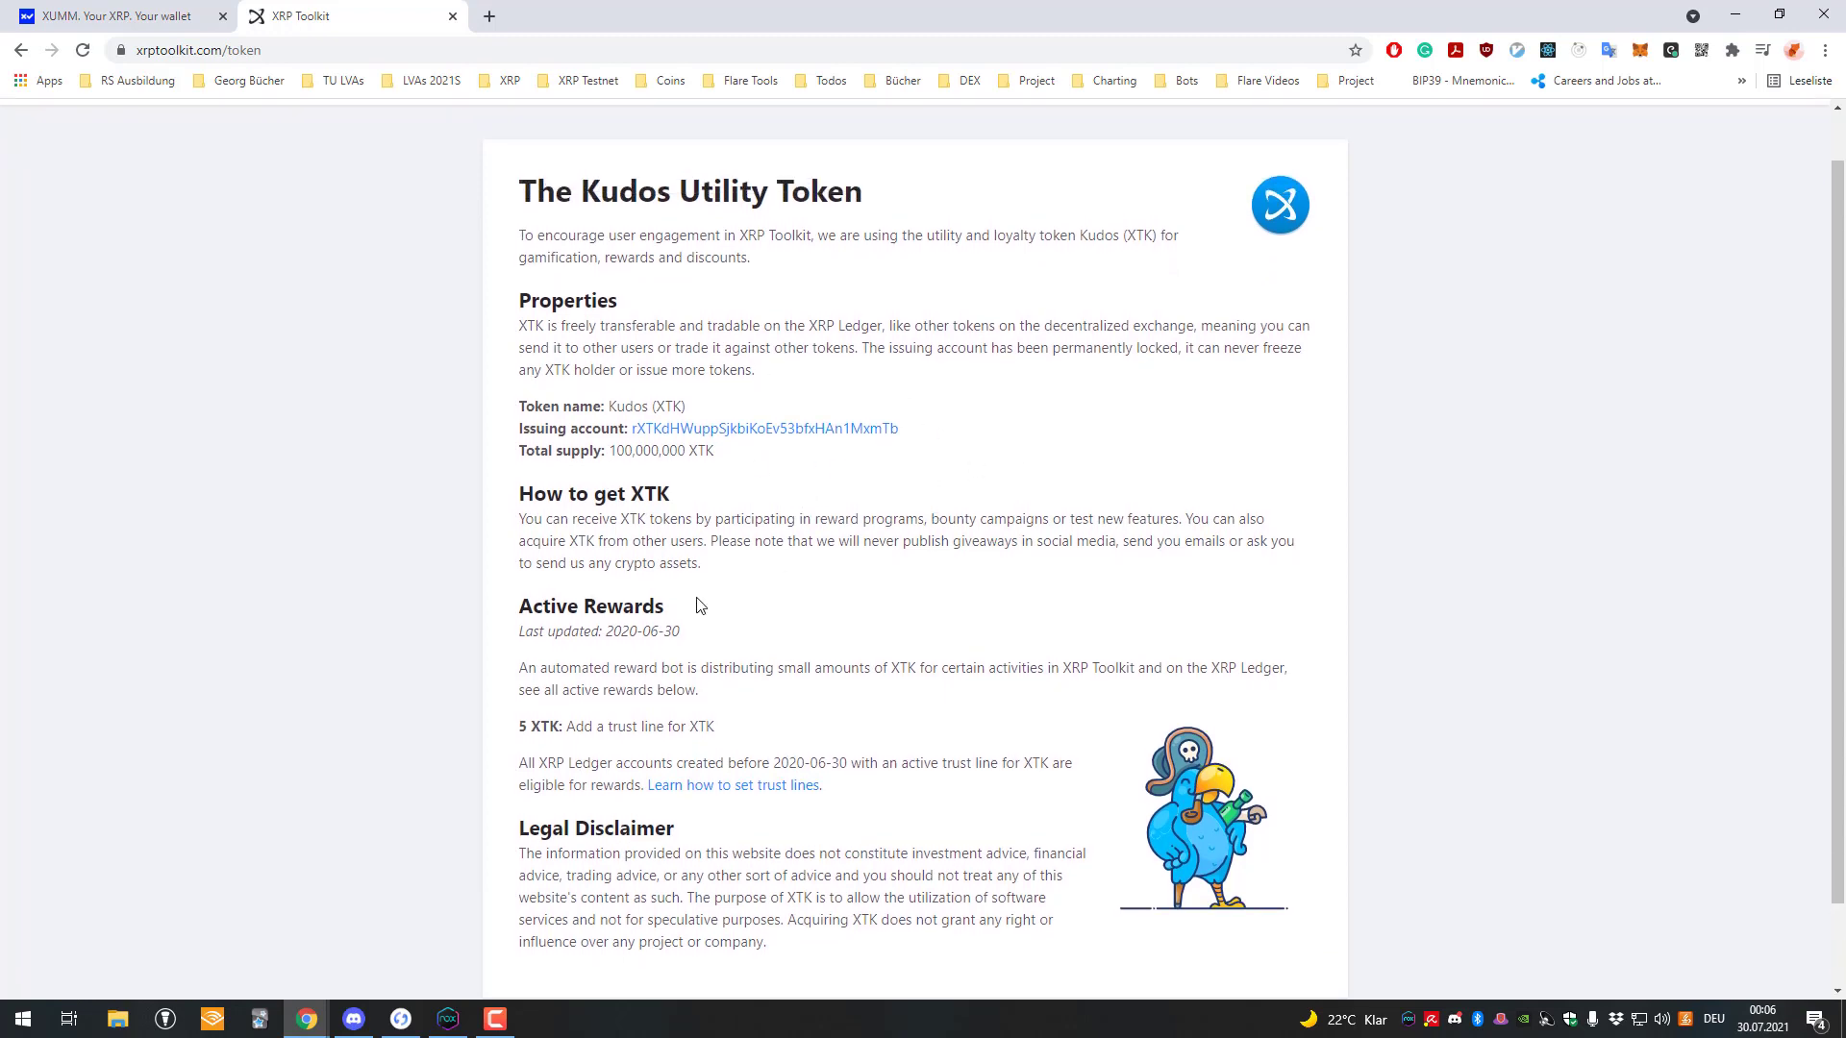
Finish reading the Kudos token details and switch back to the XUMM website tab.
{"action": "left_click_drag", "start_coordinate": [492, 594], "coordinate": [610, 663]}
{"action": "left_click", "coordinate": [638, 663]}
{"action": "scroll", "coordinate": [567, 430], "scroll_direction": "up", "scroll_amount": 1}
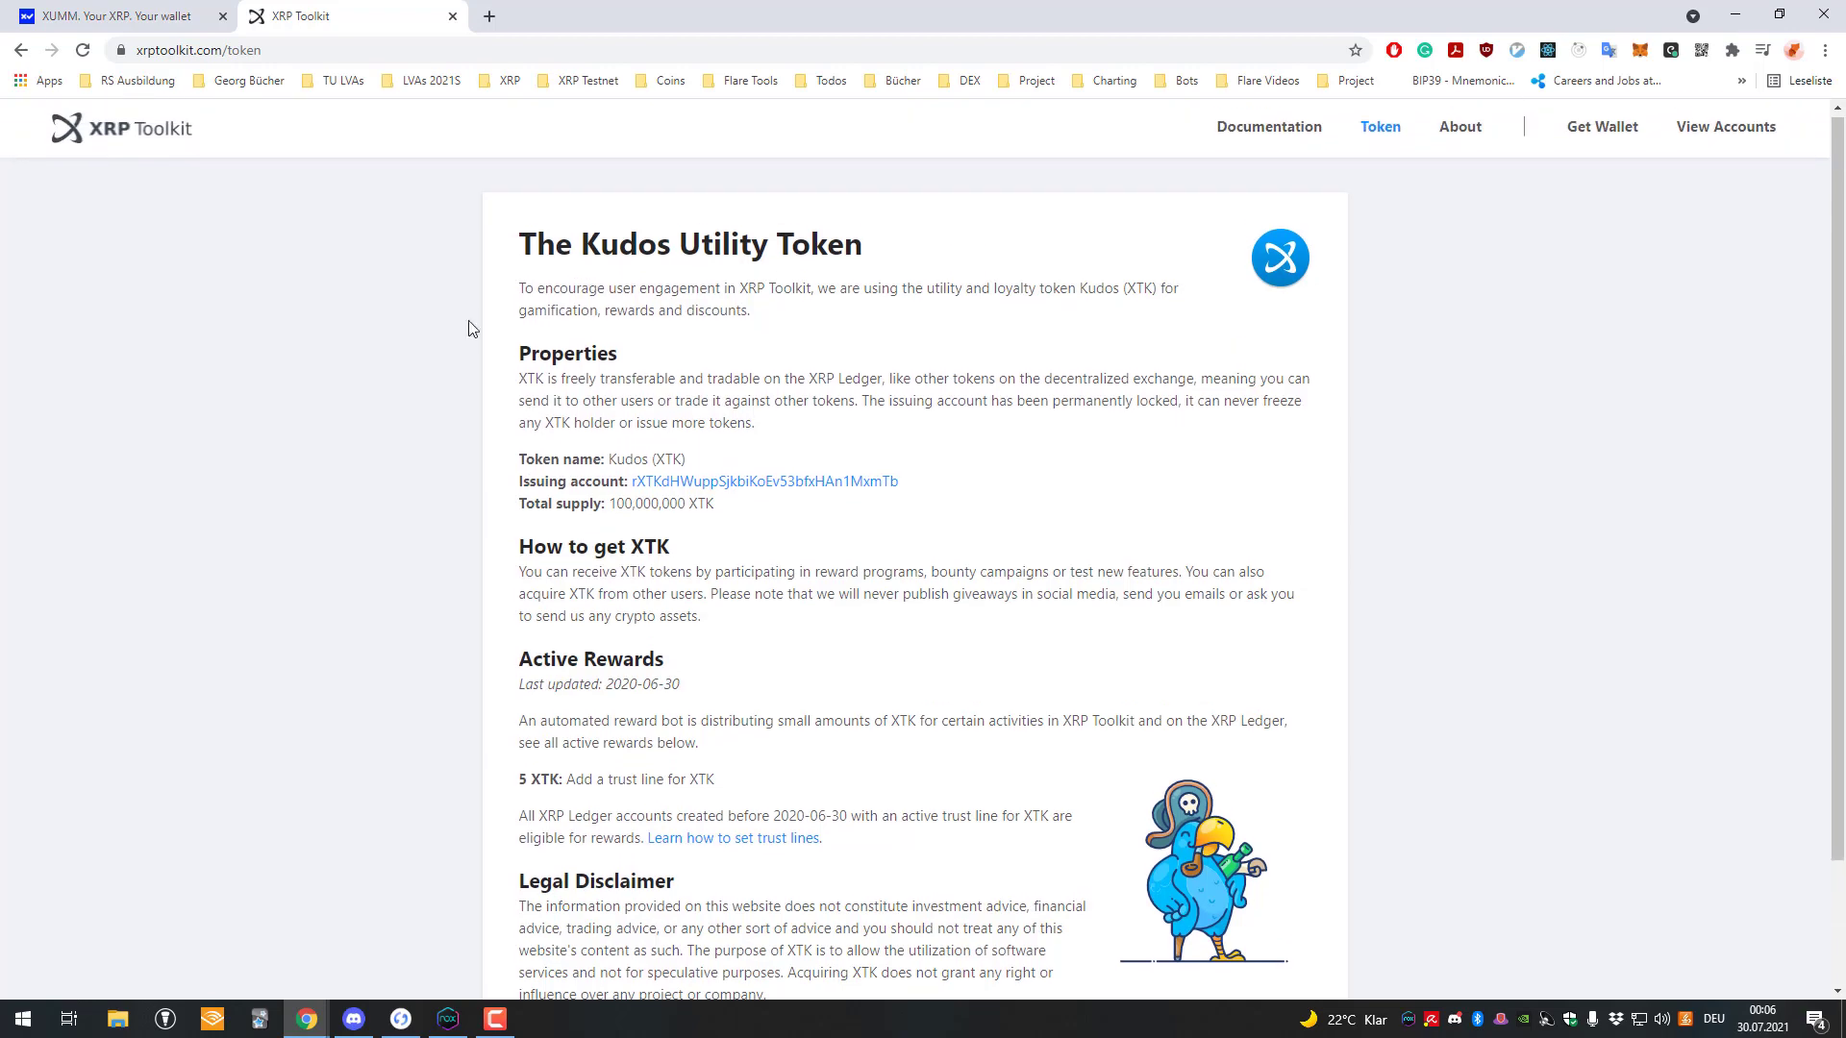
{"action": "left_click", "coordinate": [116, 14]}
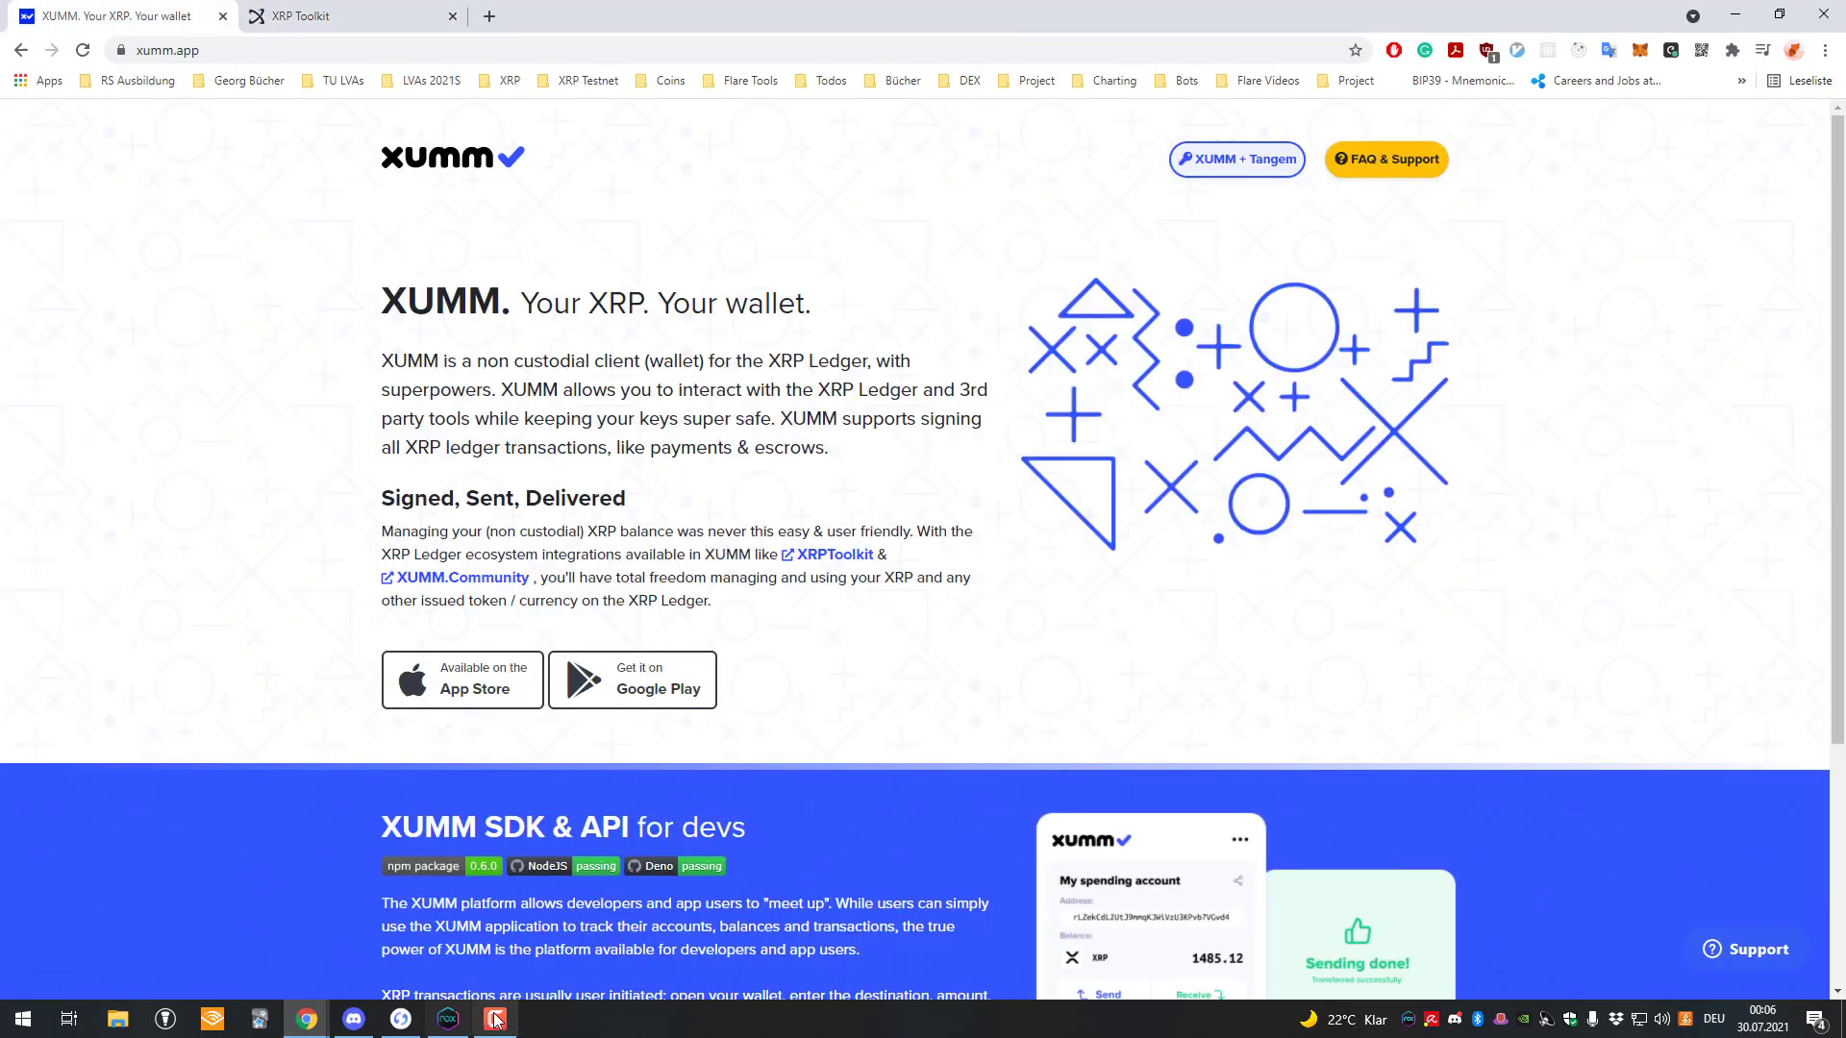
Add the Towo Labs XTK token to xrpdev, slide to accept and enter the passcode.
{"action": "left_click", "coordinate": [449, 1021]}
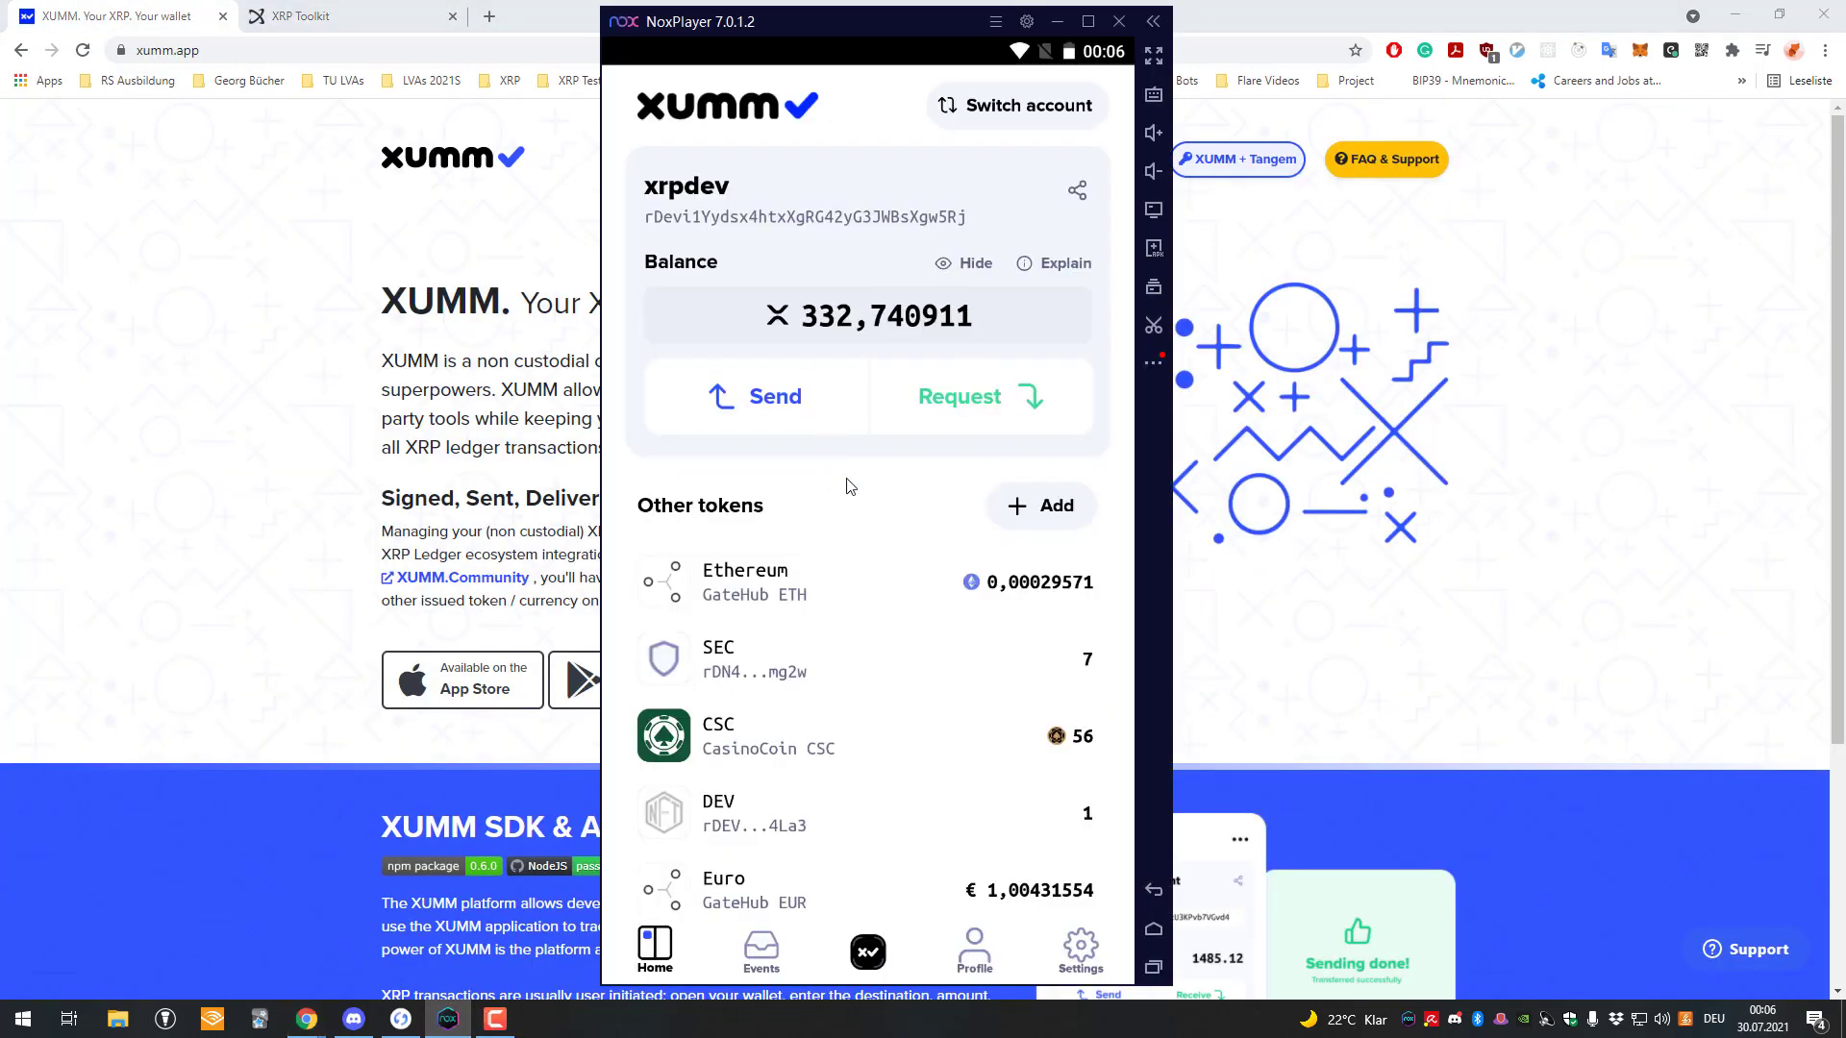
{"action": "scroll", "coordinate": [952, 495], "scroll_direction": "down", "scroll_amount": 1}
{"action": "left_click", "coordinate": [1048, 506]}
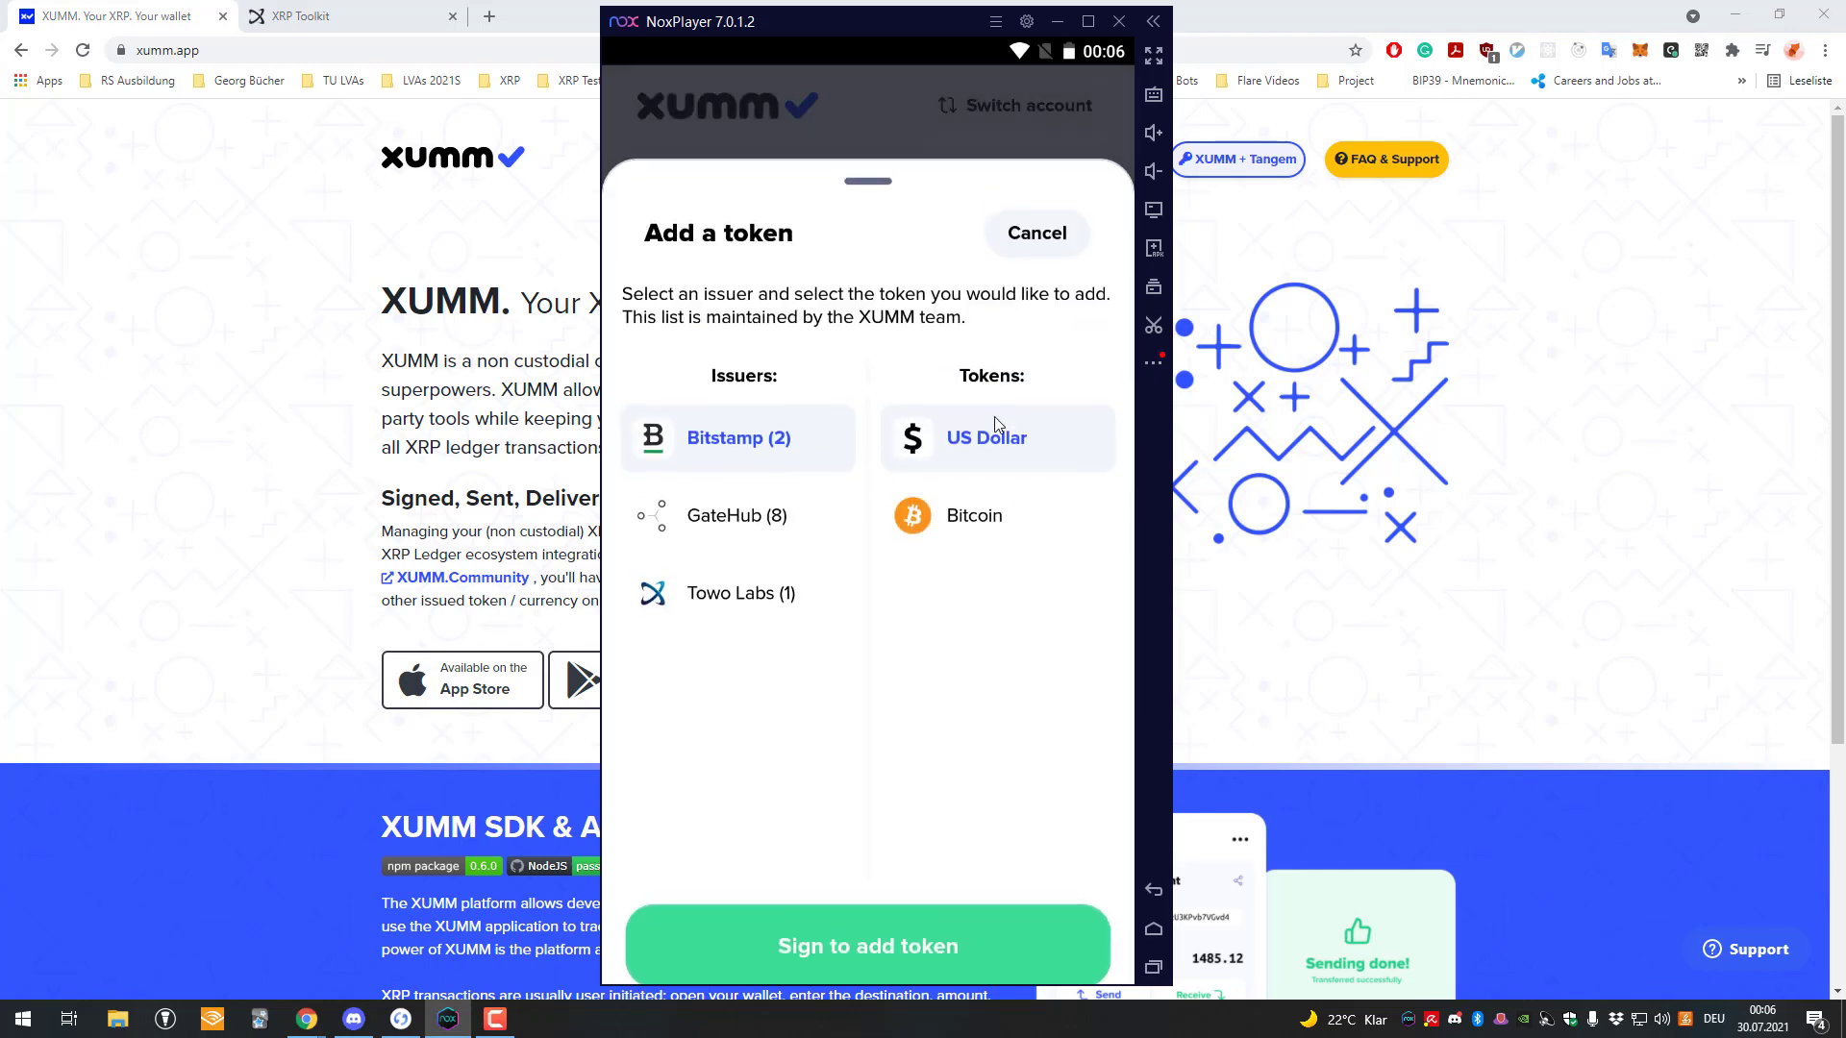
{"action": "left_click", "coordinate": [759, 616]}
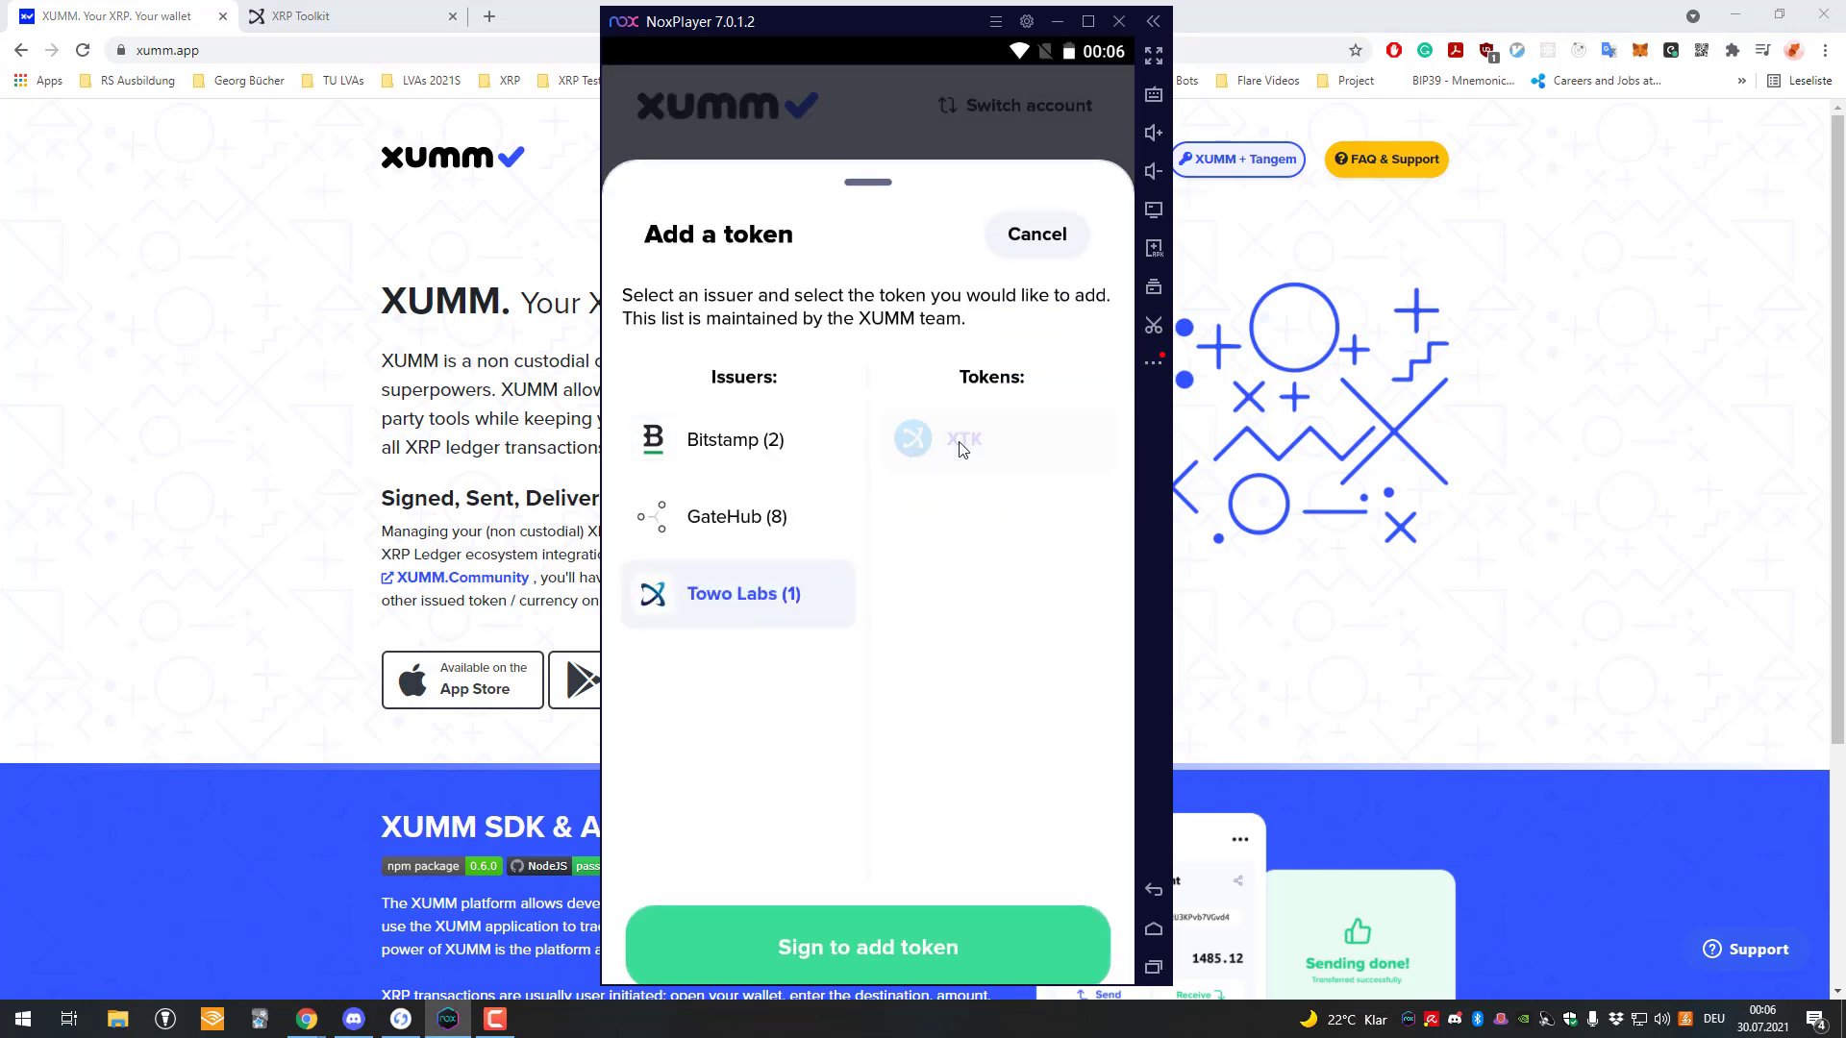
{"action": "left_click", "coordinate": [977, 920]}
{"action": "scroll", "coordinate": [771, 771], "scroll_direction": "down", "scroll_amount": 5}
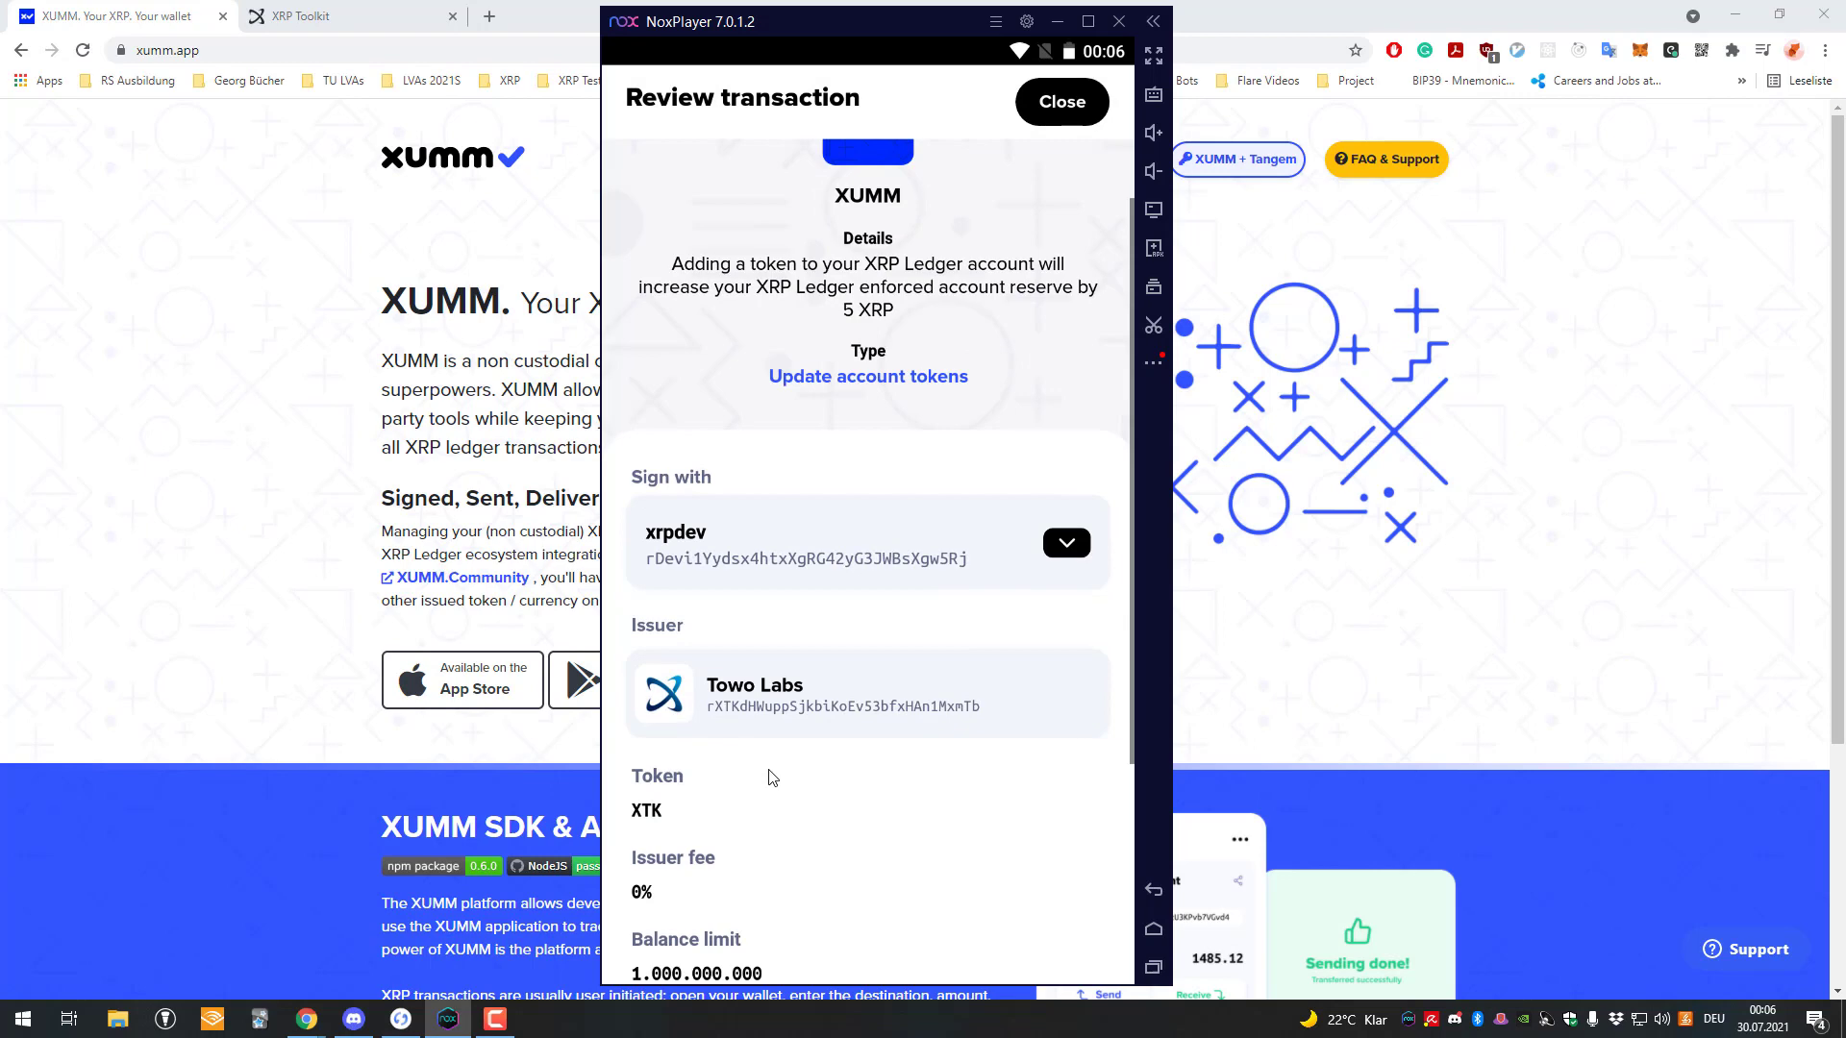
{"action": "left_click_drag", "start_coordinate": [713, 910], "coordinate": [894, 910]}
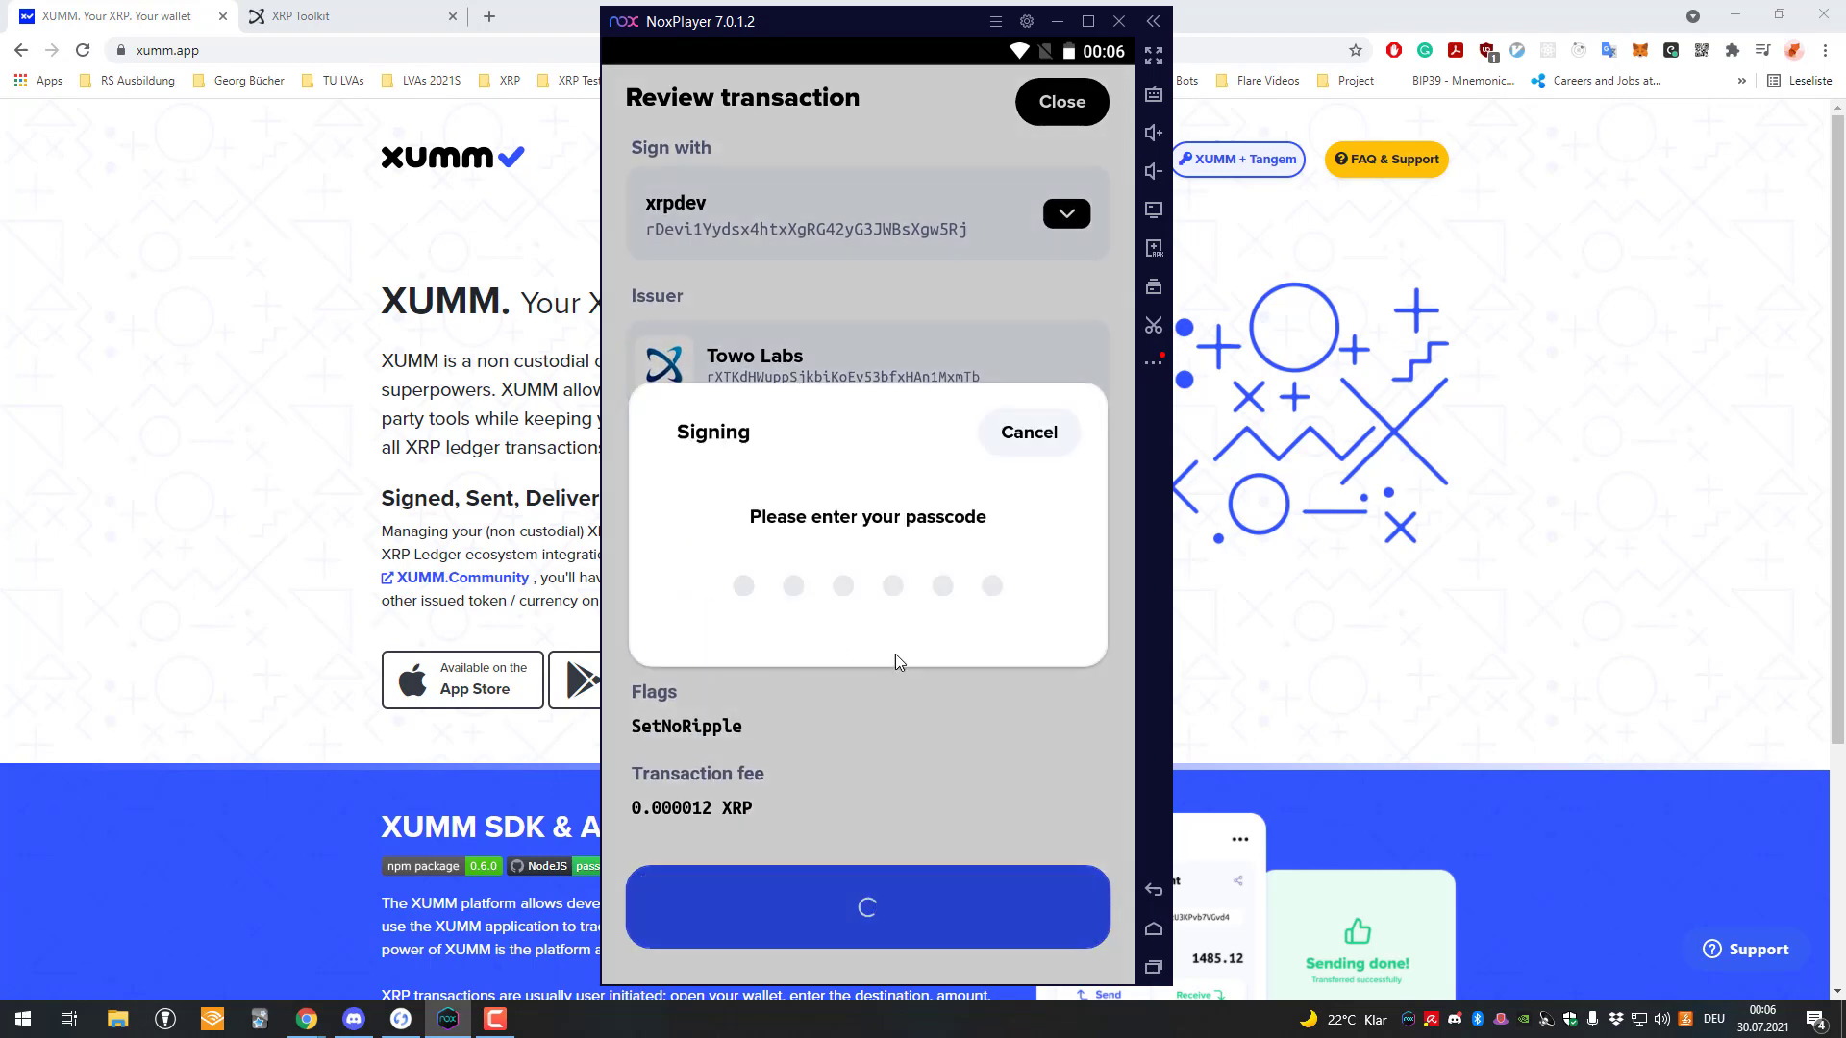
{"action": "type", "text": "123456"}
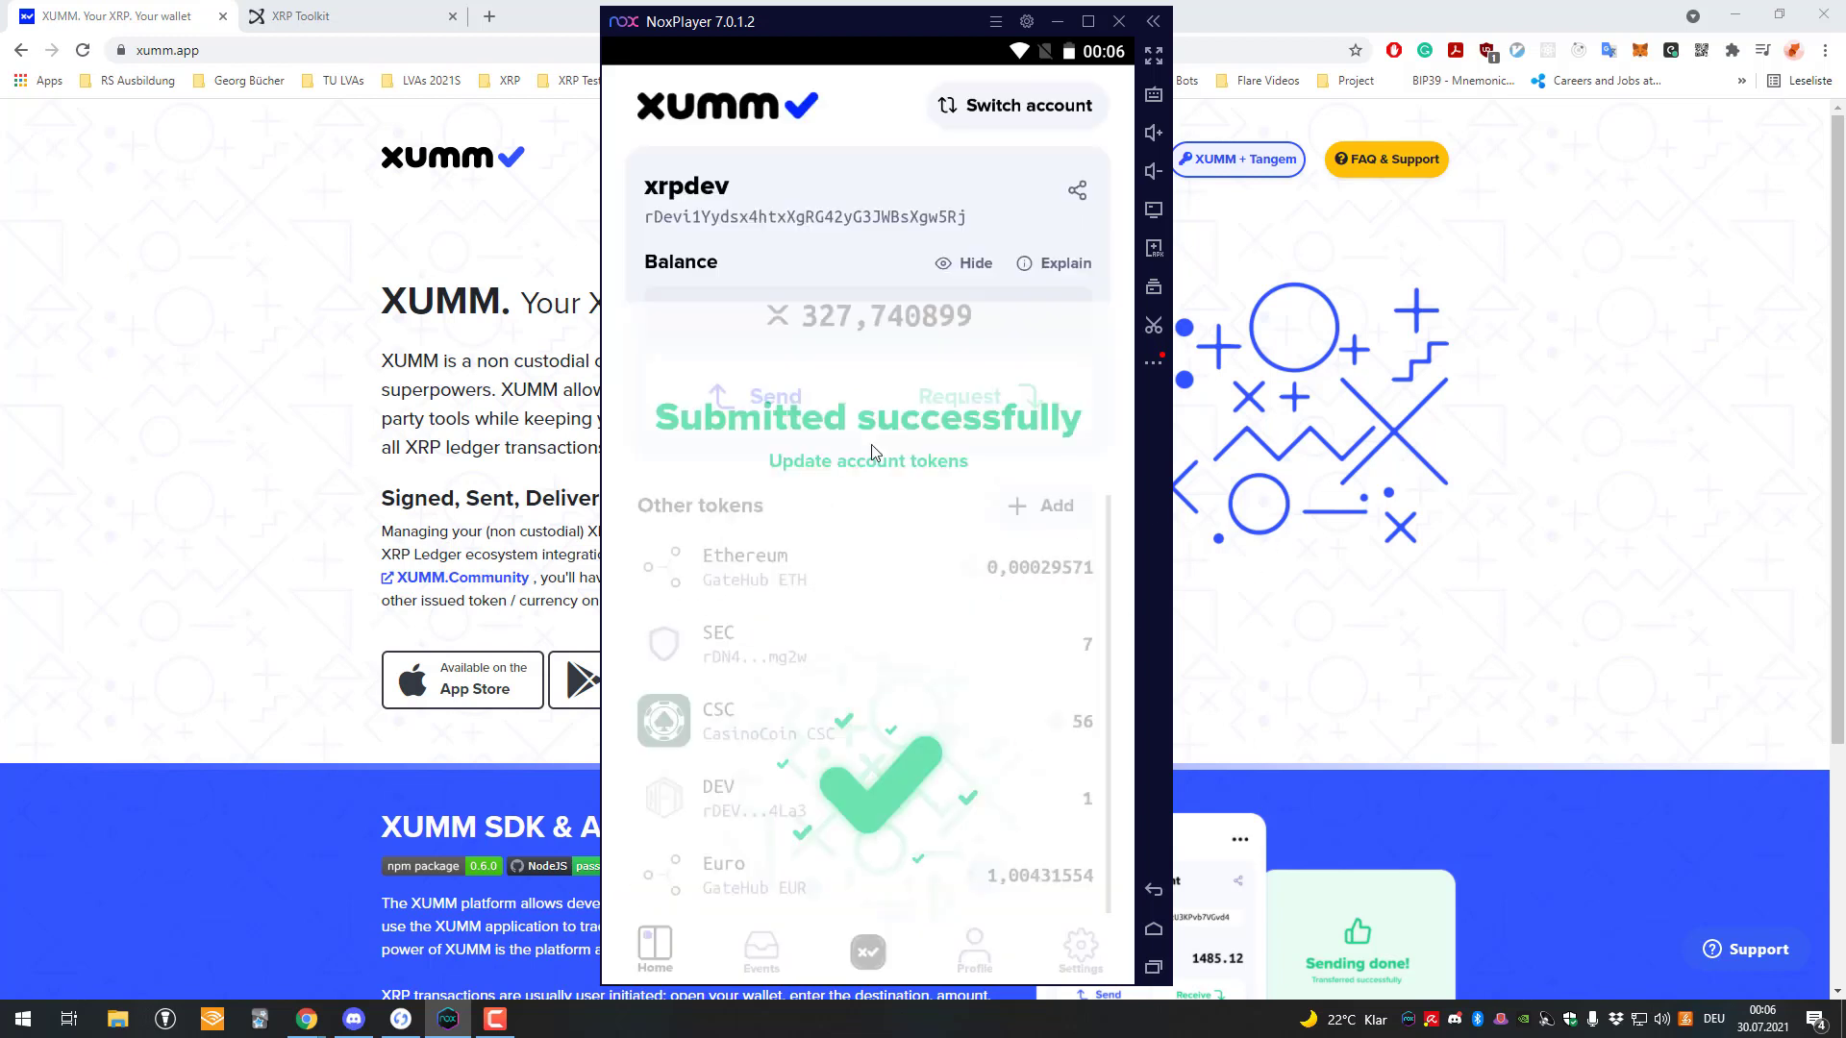
Open the XRP/XTK exchange from the XTK token's options.
{"action": "scroll", "coordinate": [880, 673], "scroll_direction": "down", "scroll_amount": 1}
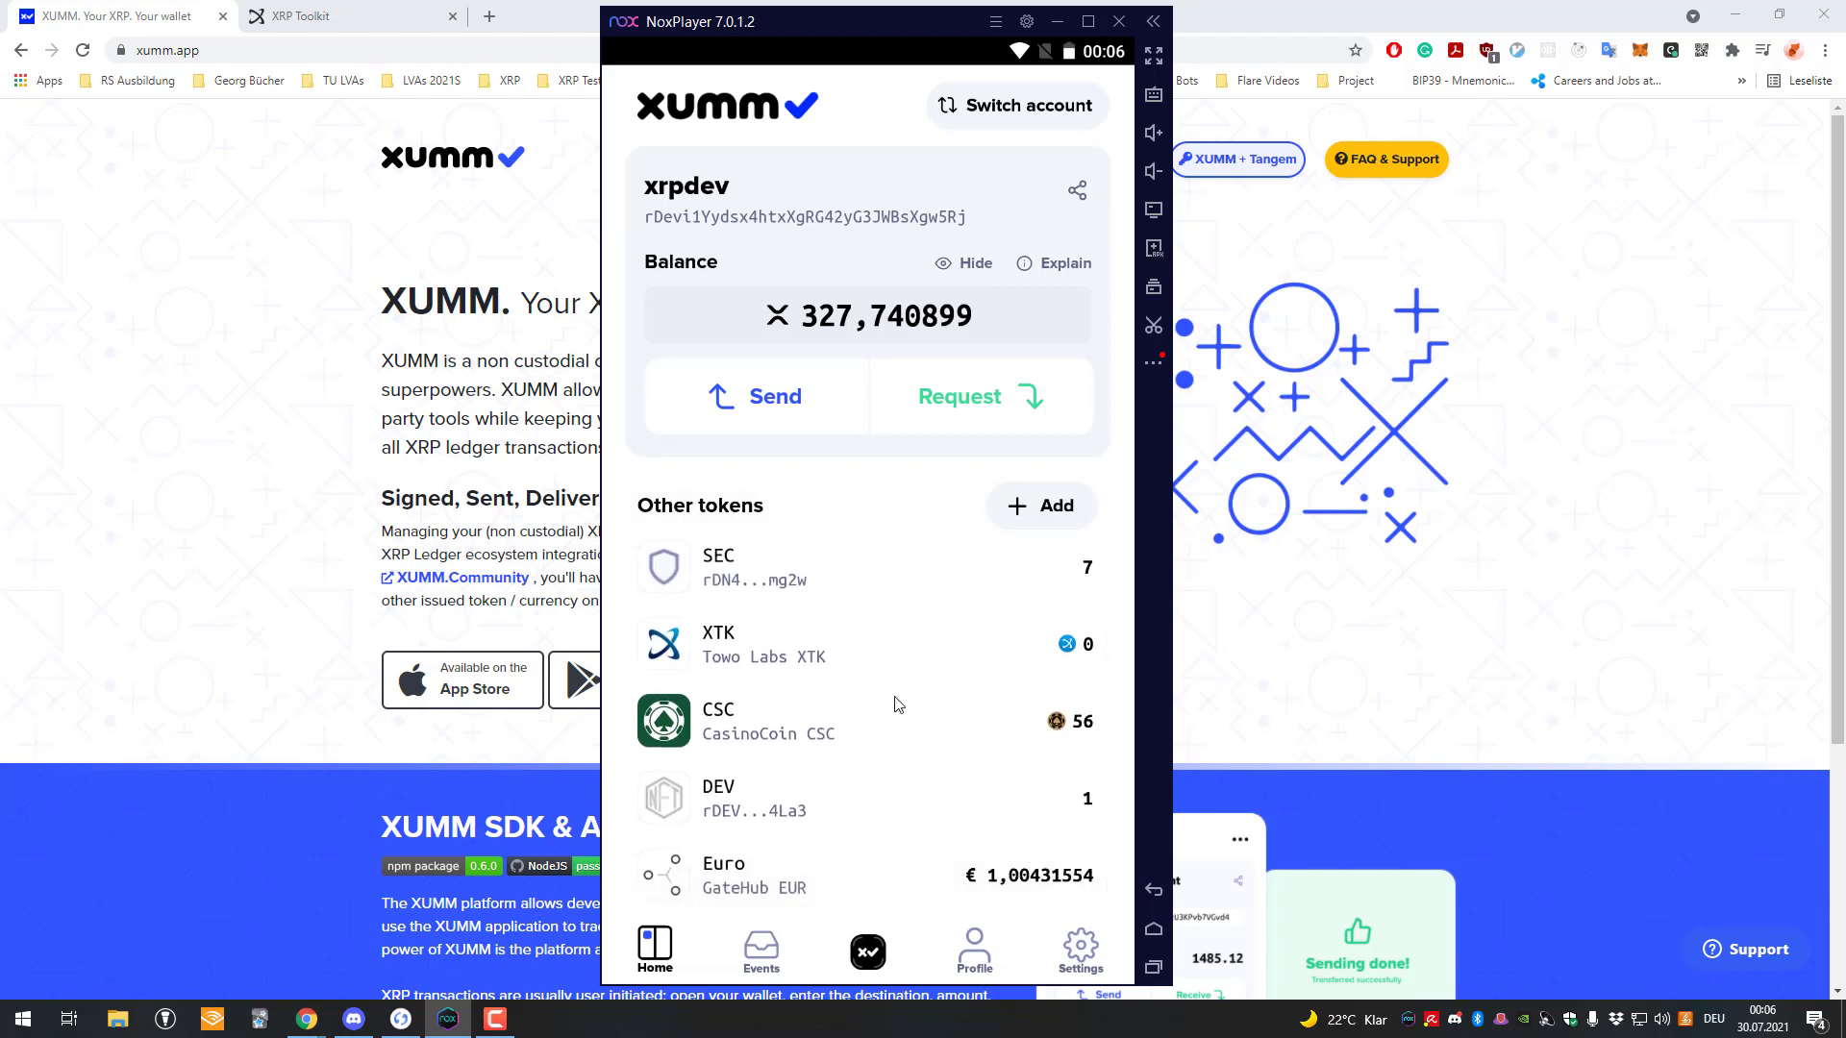
{"action": "scroll", "coordinate": [824, 683], "scroll_direction": "up", "scroll_amount": 1}
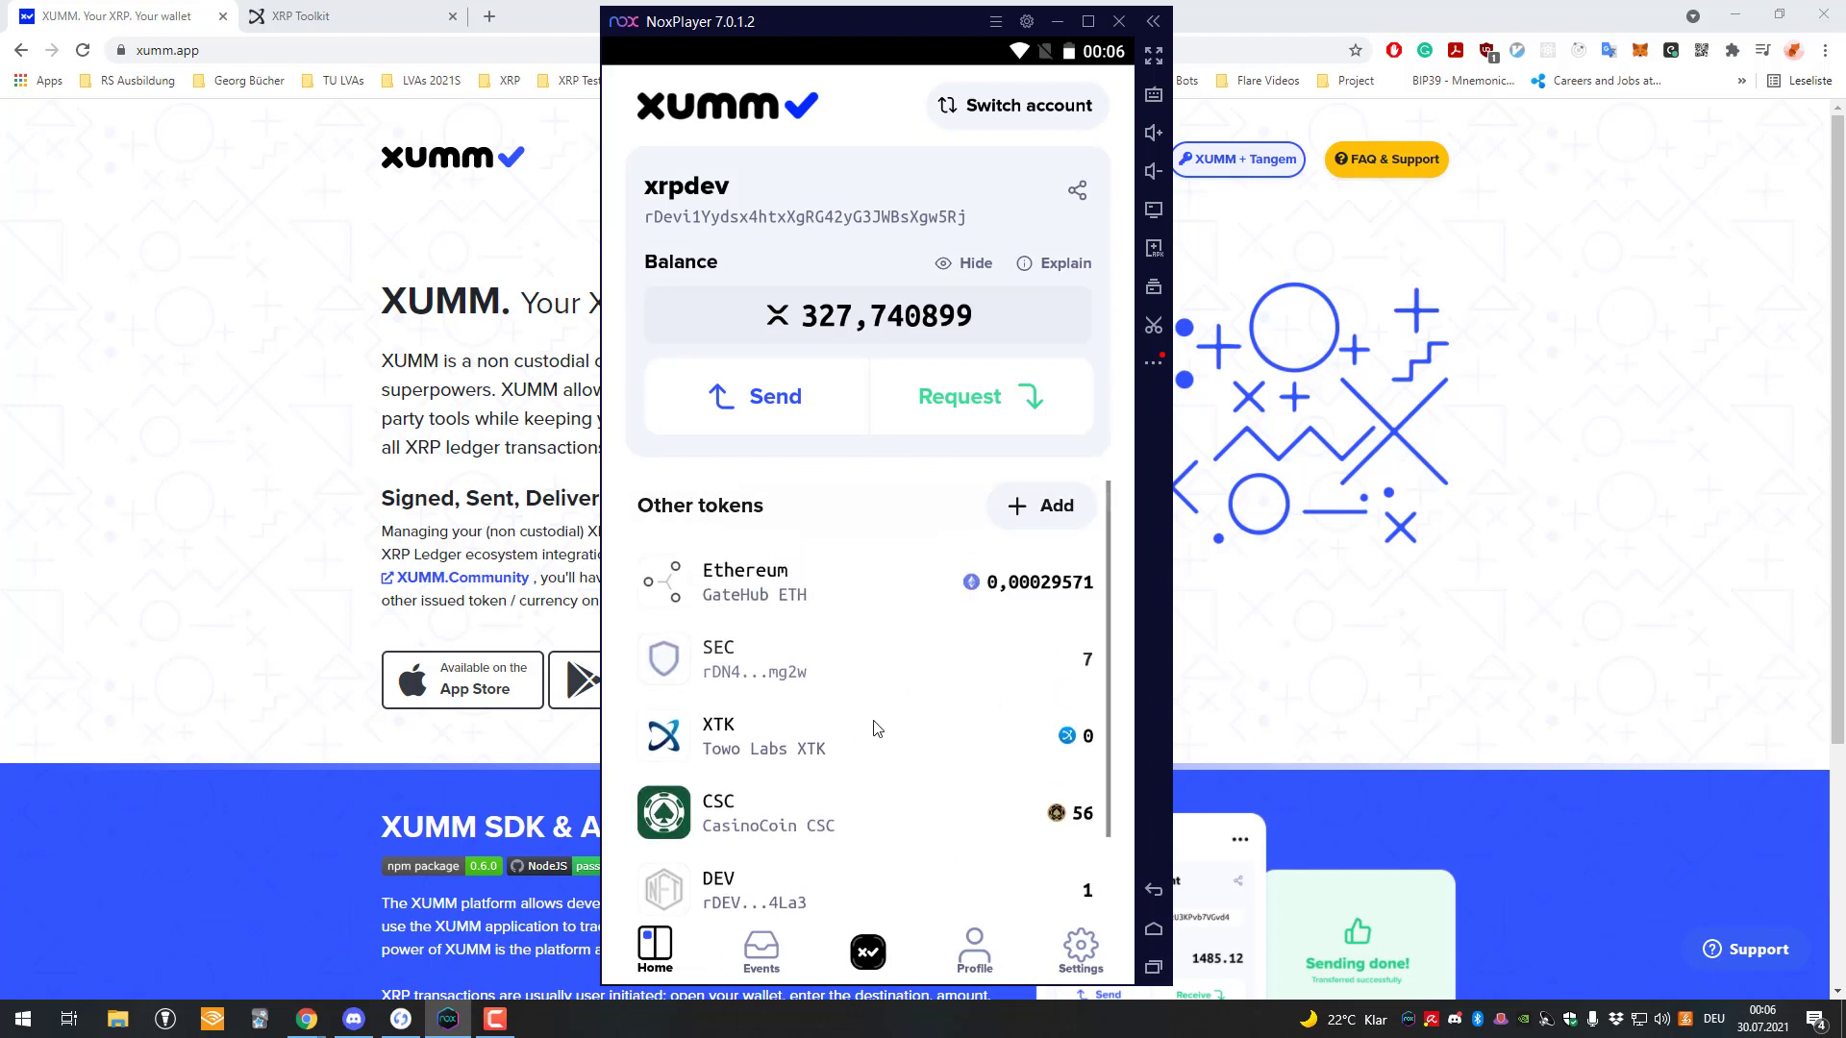
{"action": "scroll", "coordinate": [798, 807], "scroll_direction": "down", "scroll_amount": 1}
{"action": "scroll", "coordinate": [753, 728], "scroll_direction": "up", "scroll_amount": 1}
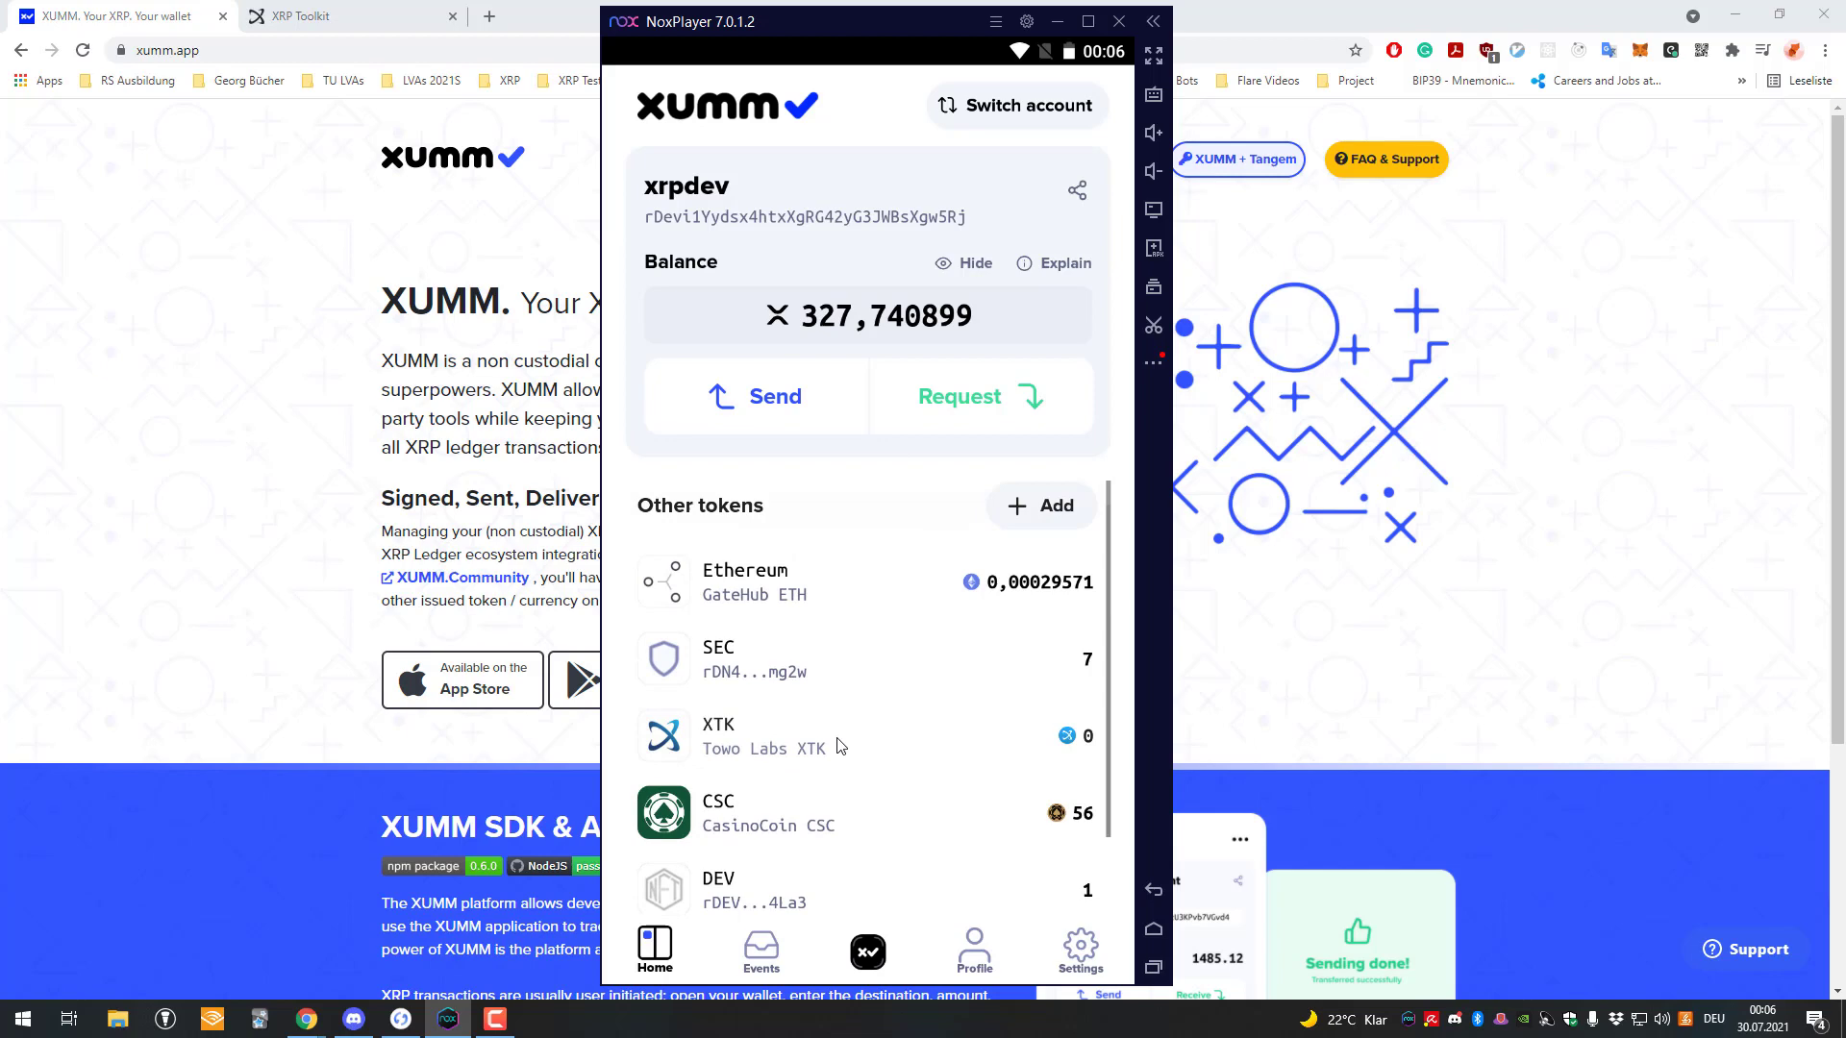
{"action": "scroll", "coordinate": [827, 727], "scroll_direction": "down", "scroll_amount": 1}
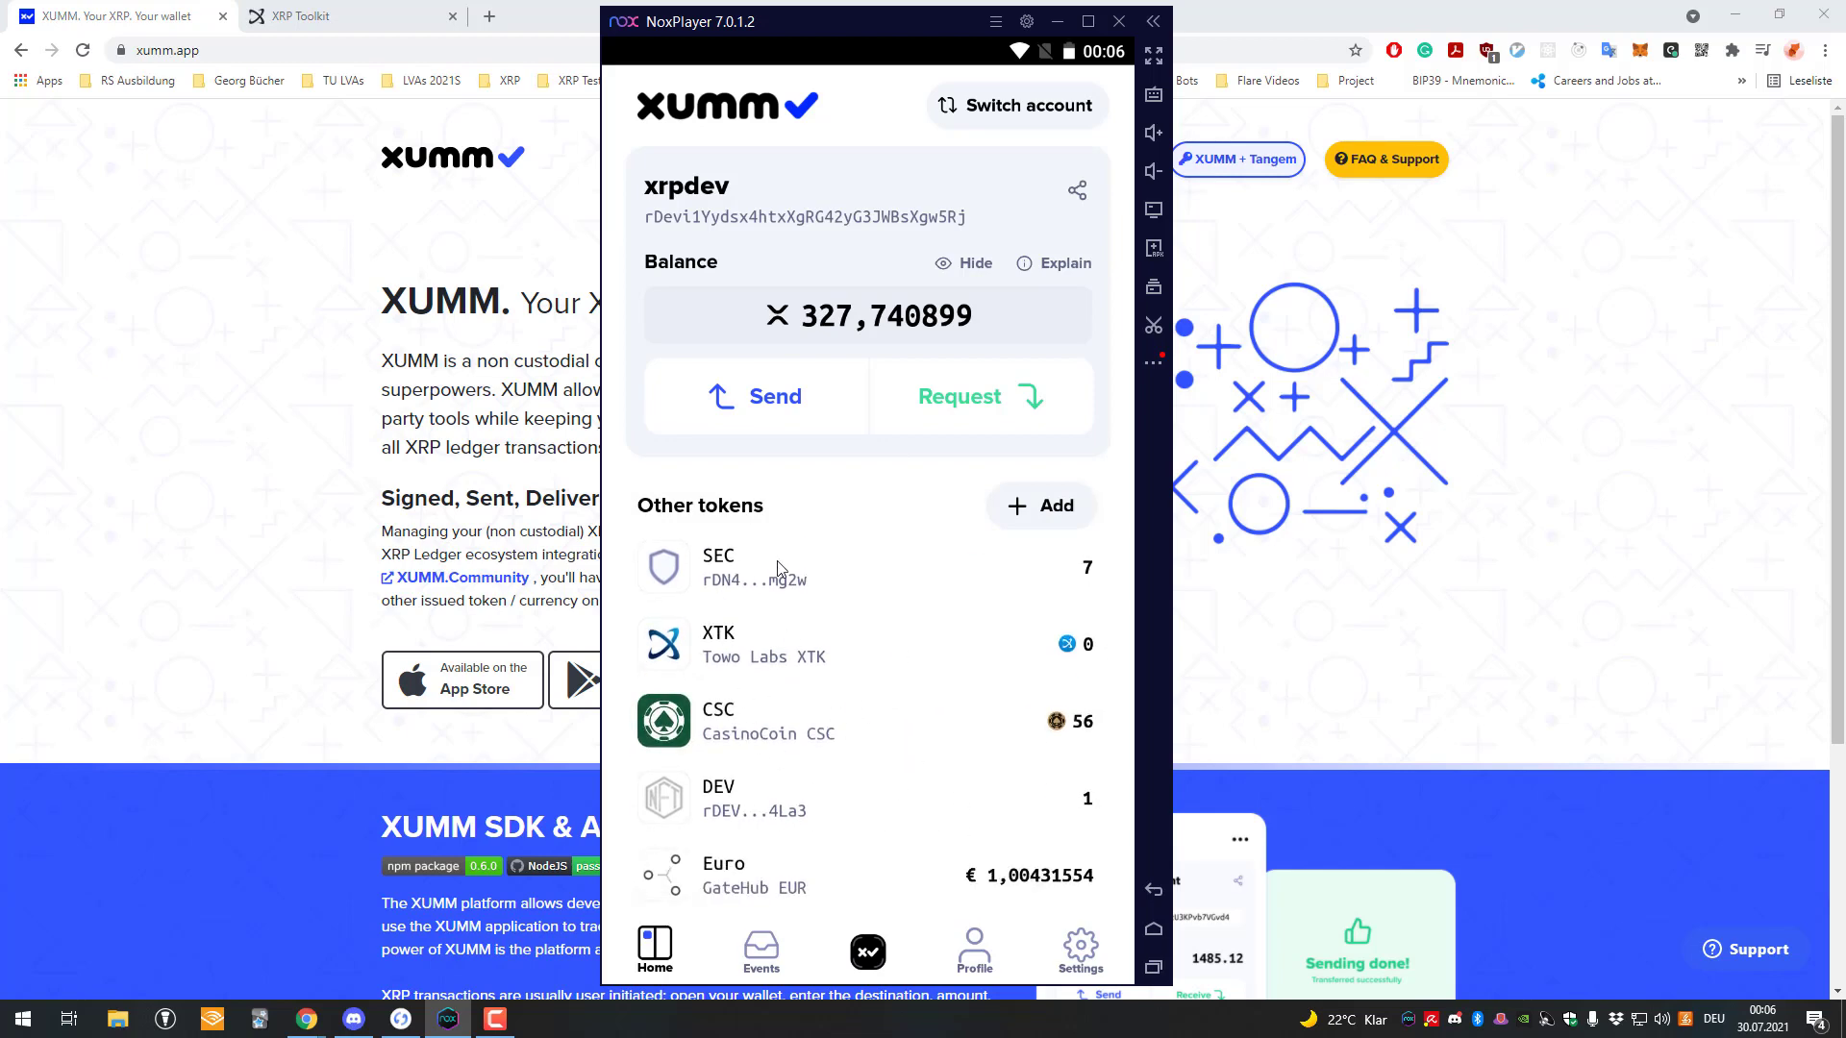
{"action": "left_click", "coordinate": [781, 662]}
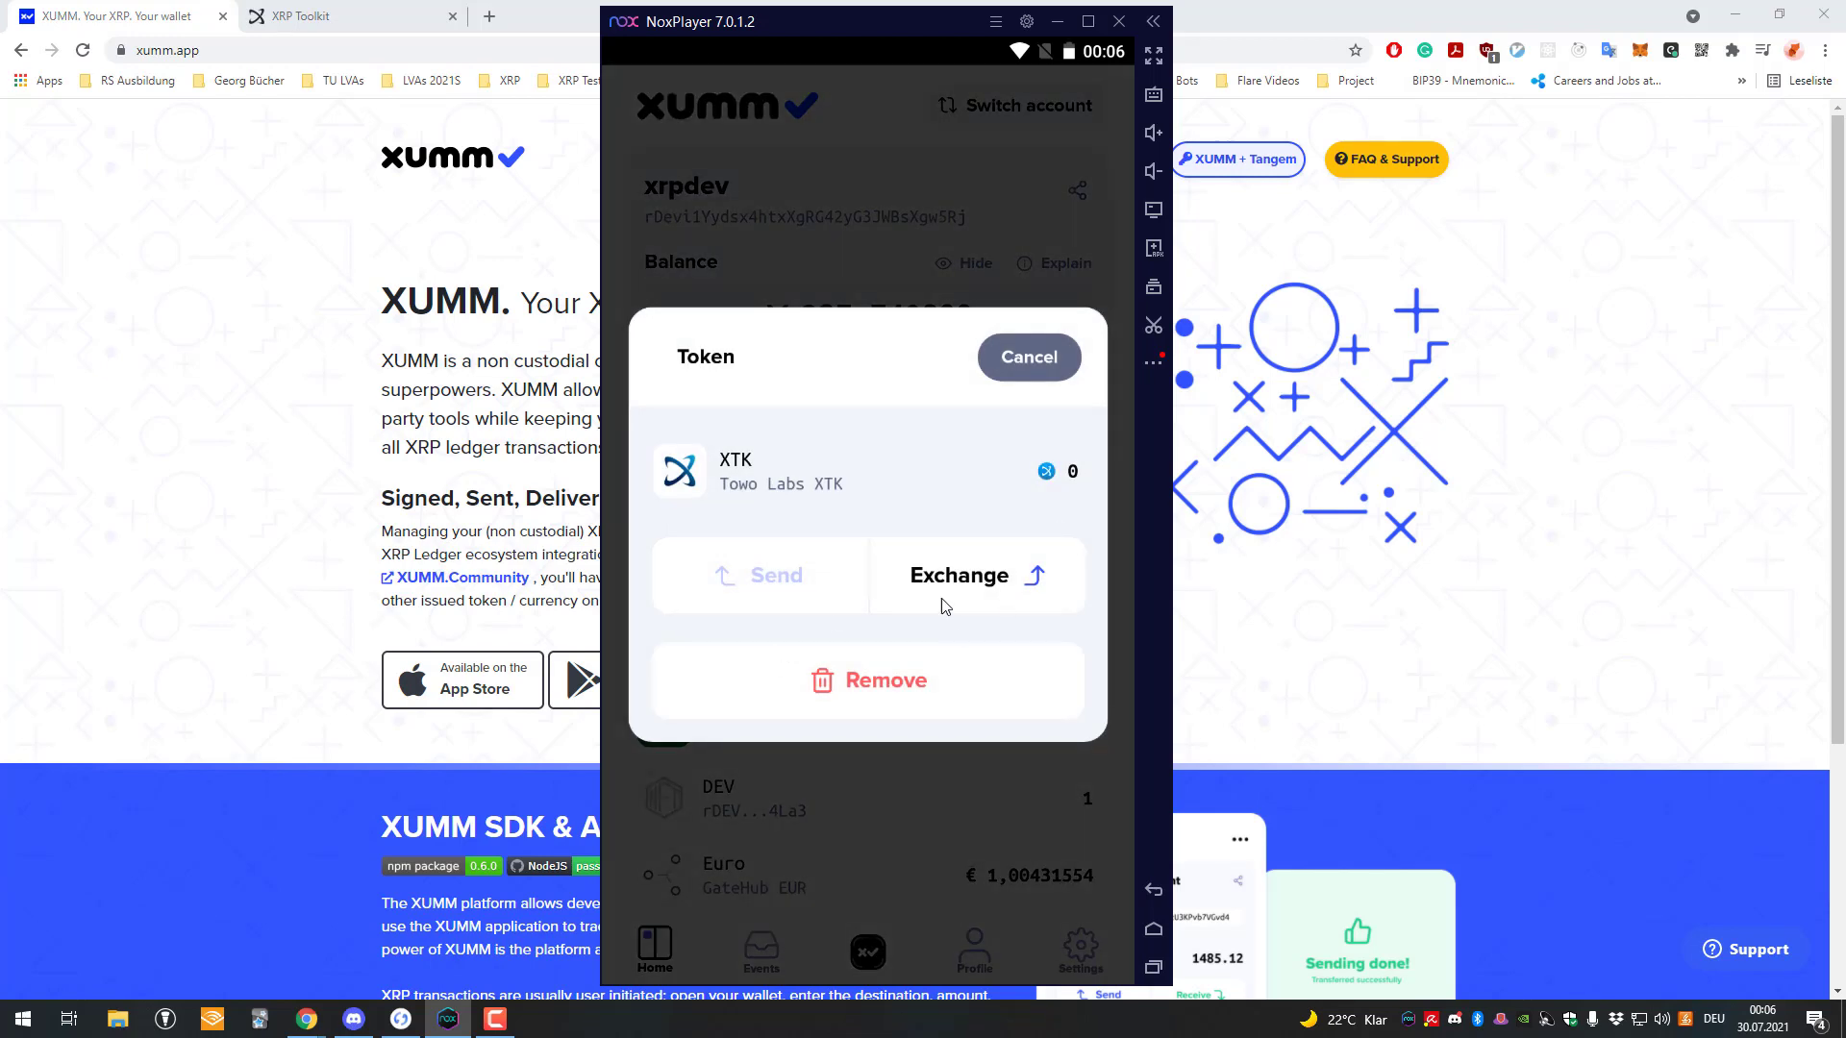
{"action": "left_click", "coordinate": [949, 590]}
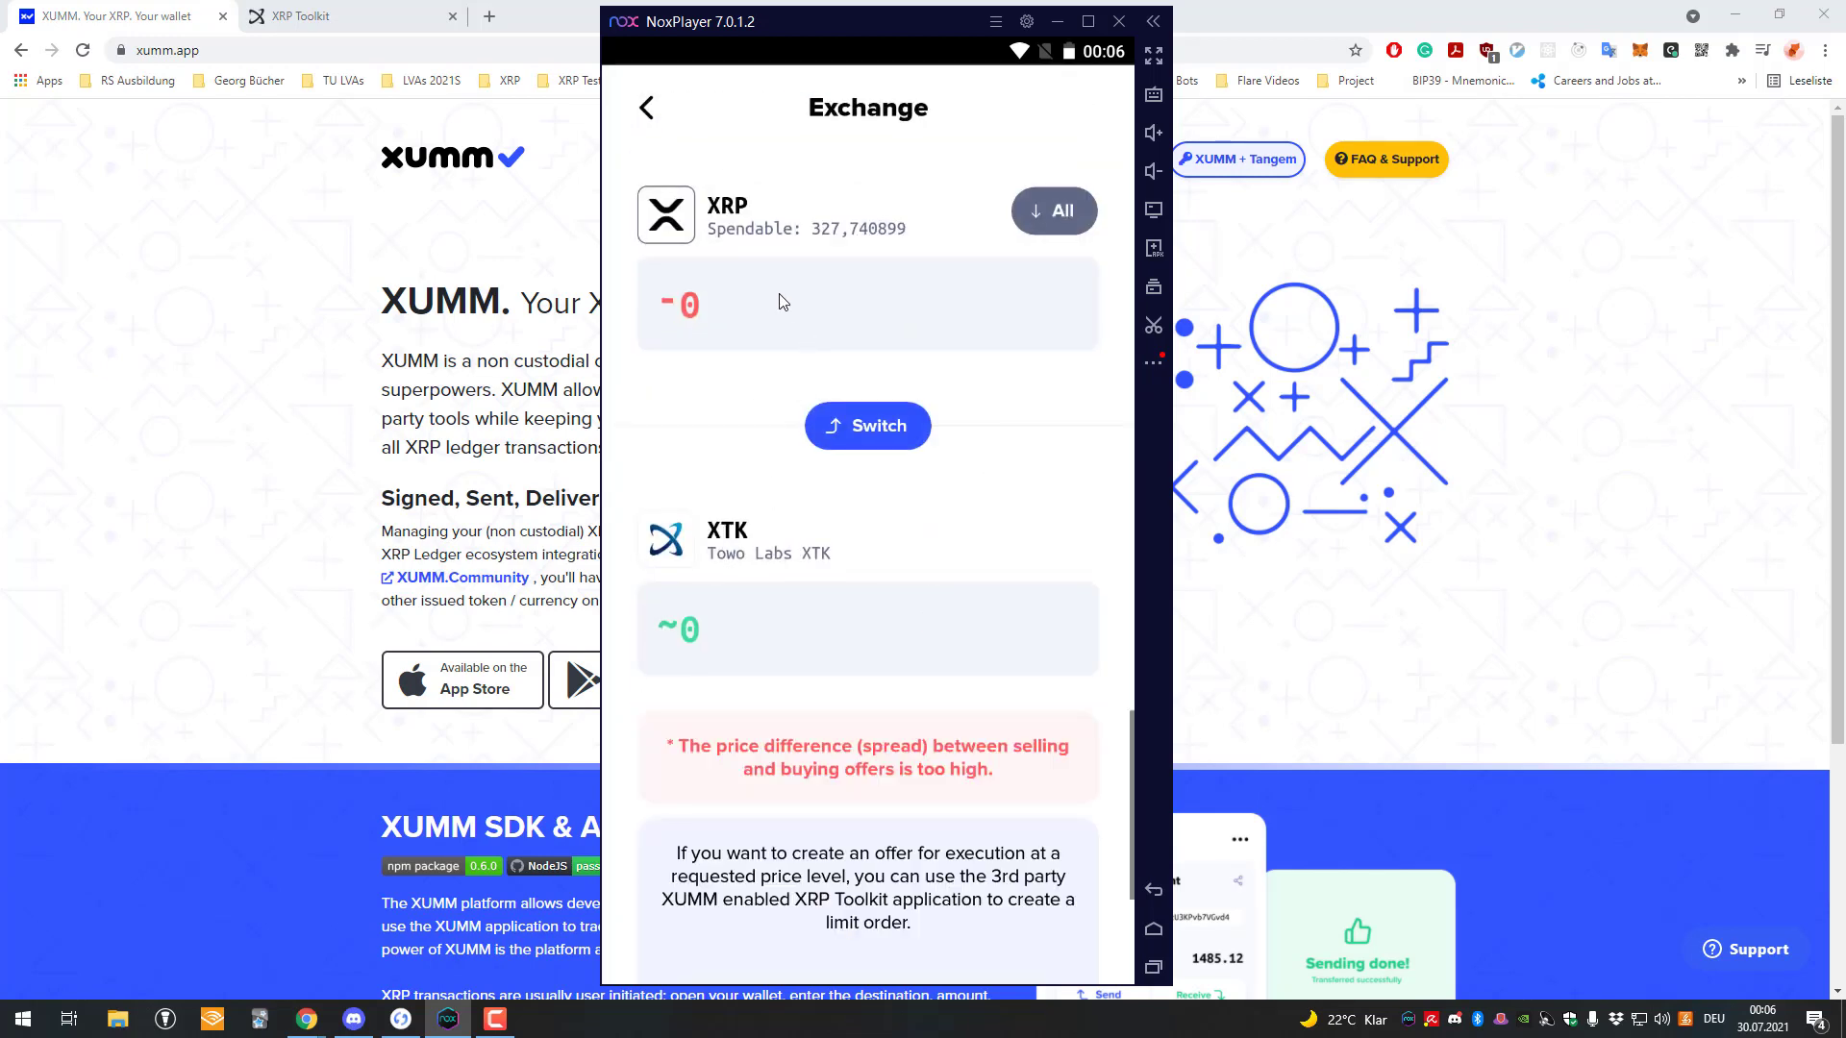
Enter 0,1 XRP to preview about 7,905 XTK, then back out without exchanging.
{"action": "left_click", "coordinate": [872, 336]}
{"action": "type", "text": "0,1"}
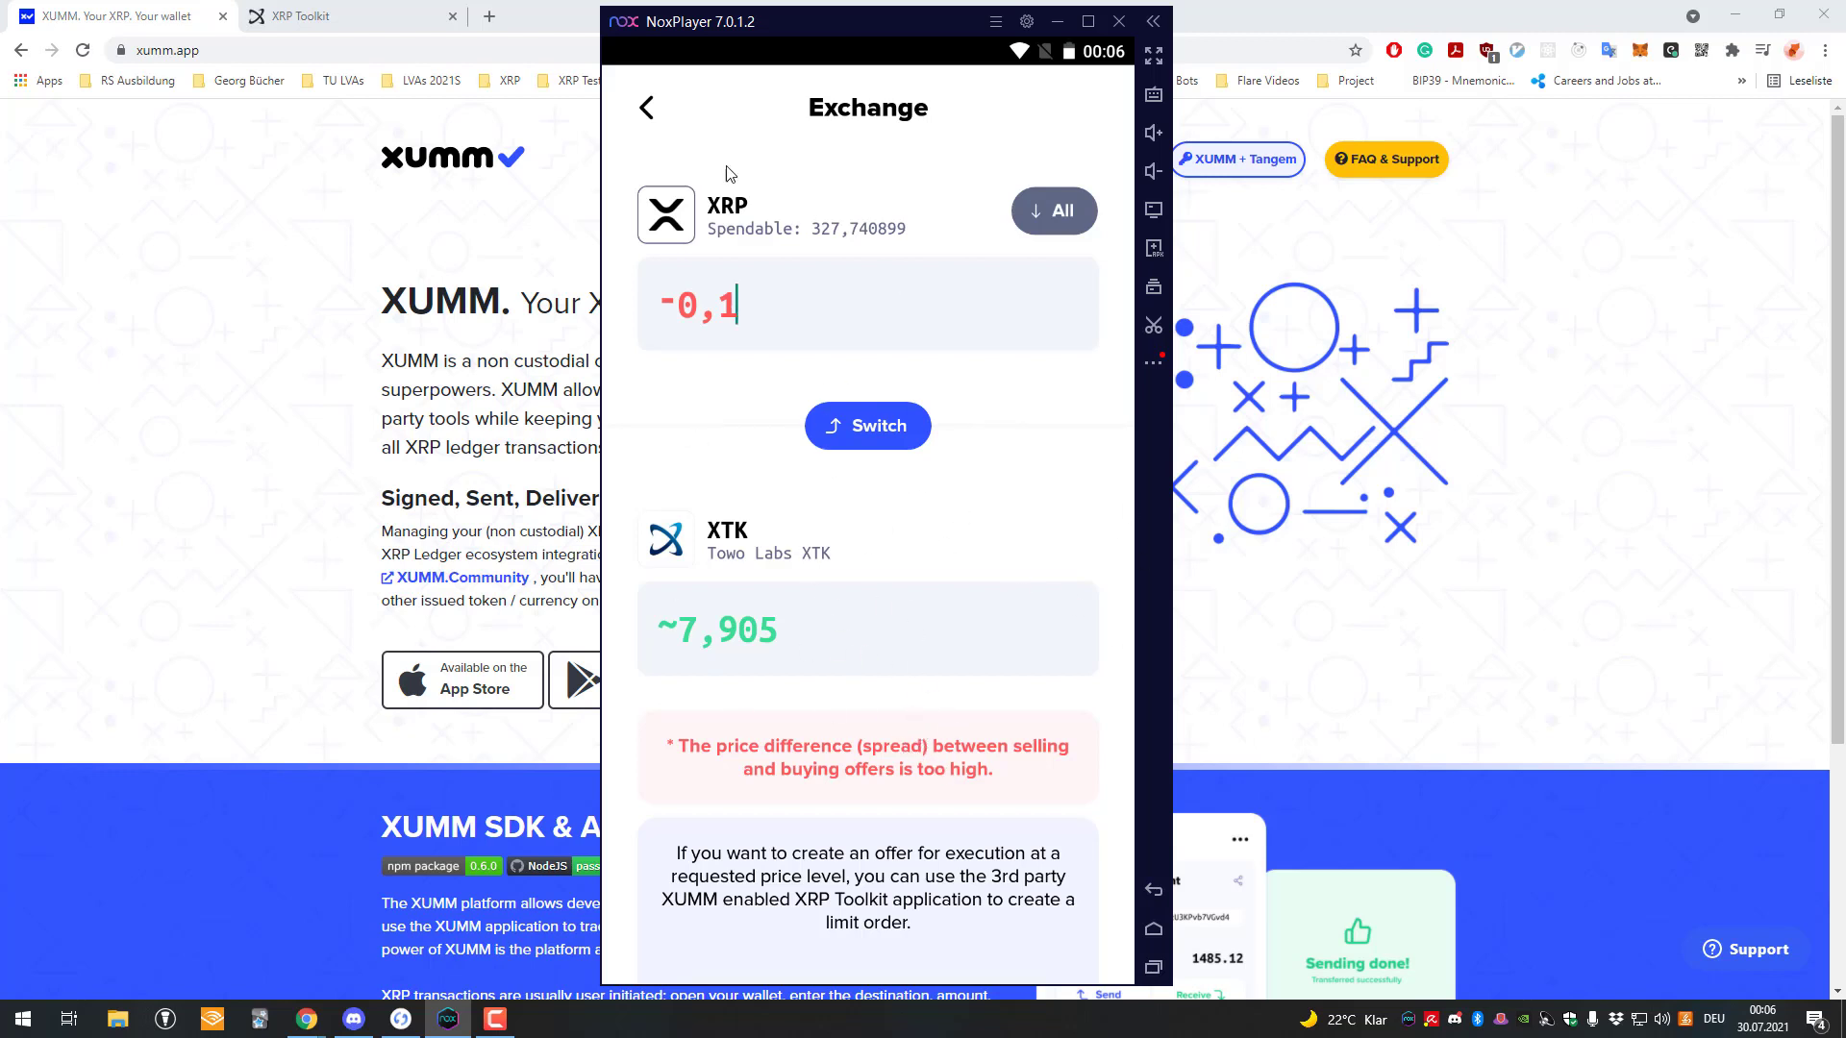
{"action": "left_click", "coordinate": [647, 108]}
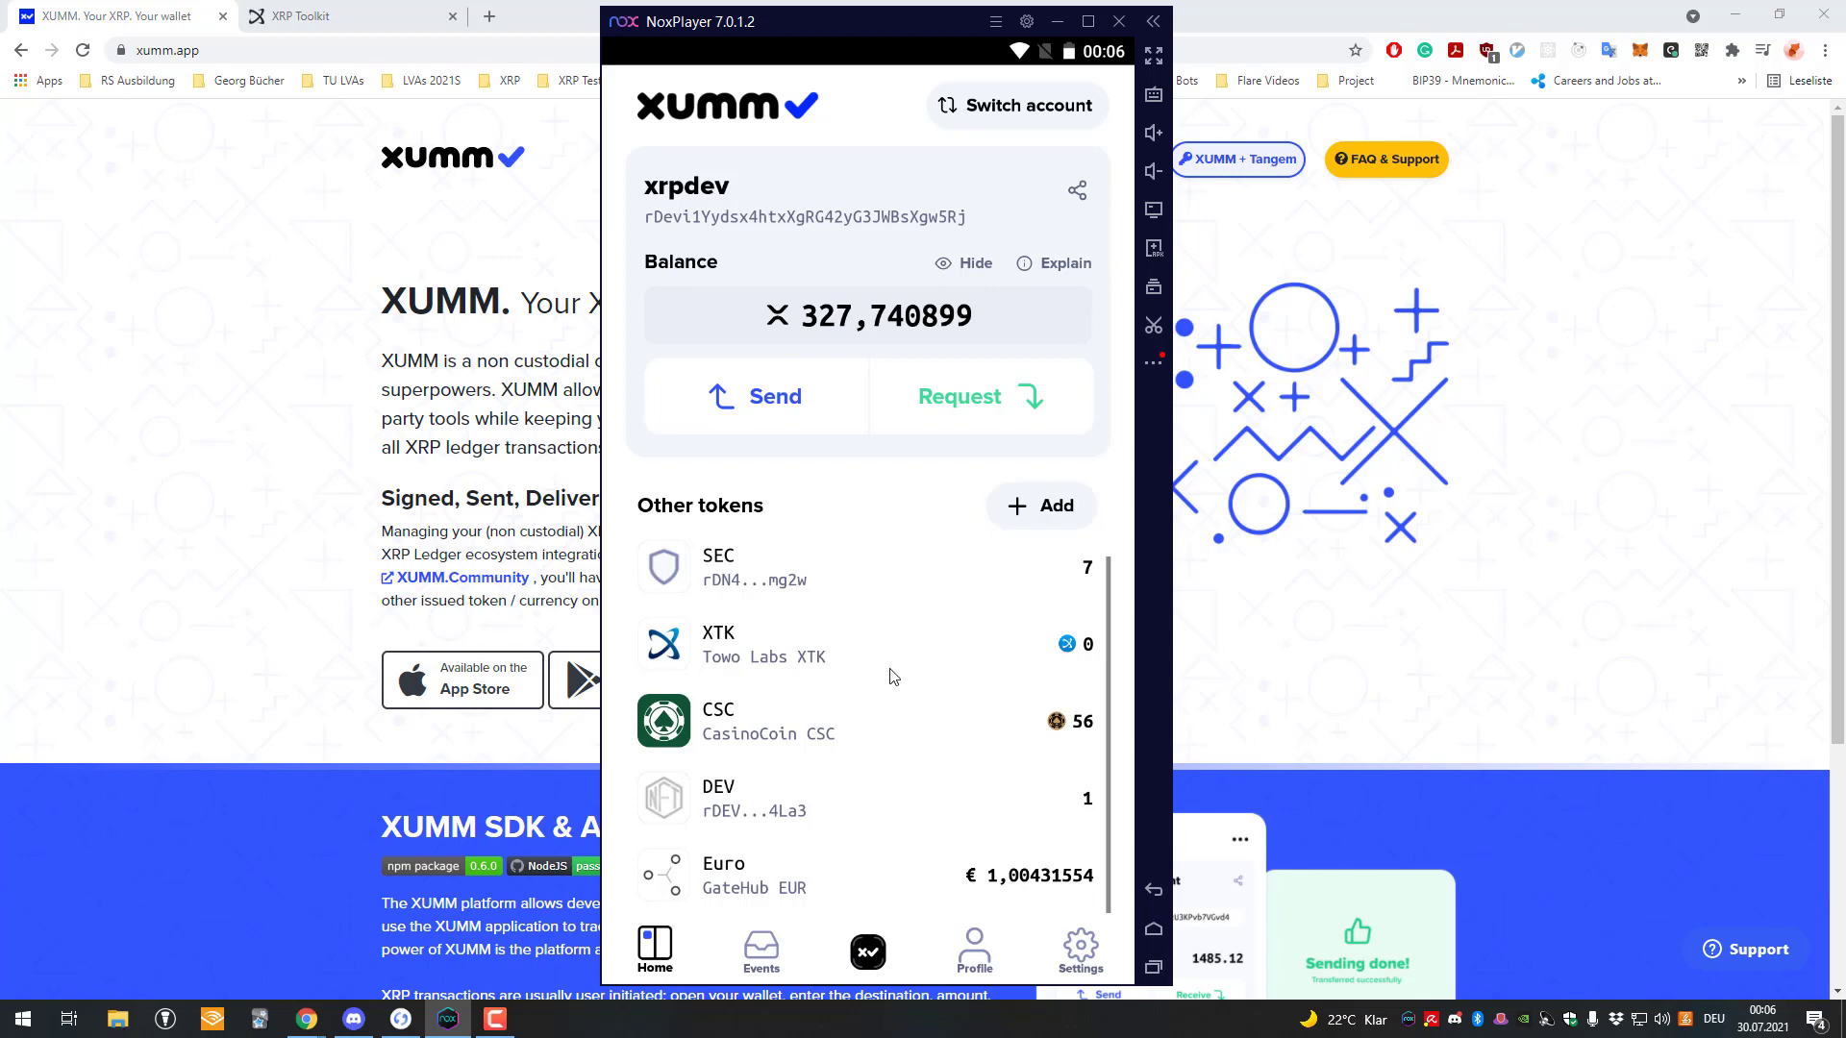
{"action": "scroll", "coordinate": [894, 676], "scroll_direction": "up", "scroll_amount": 2}
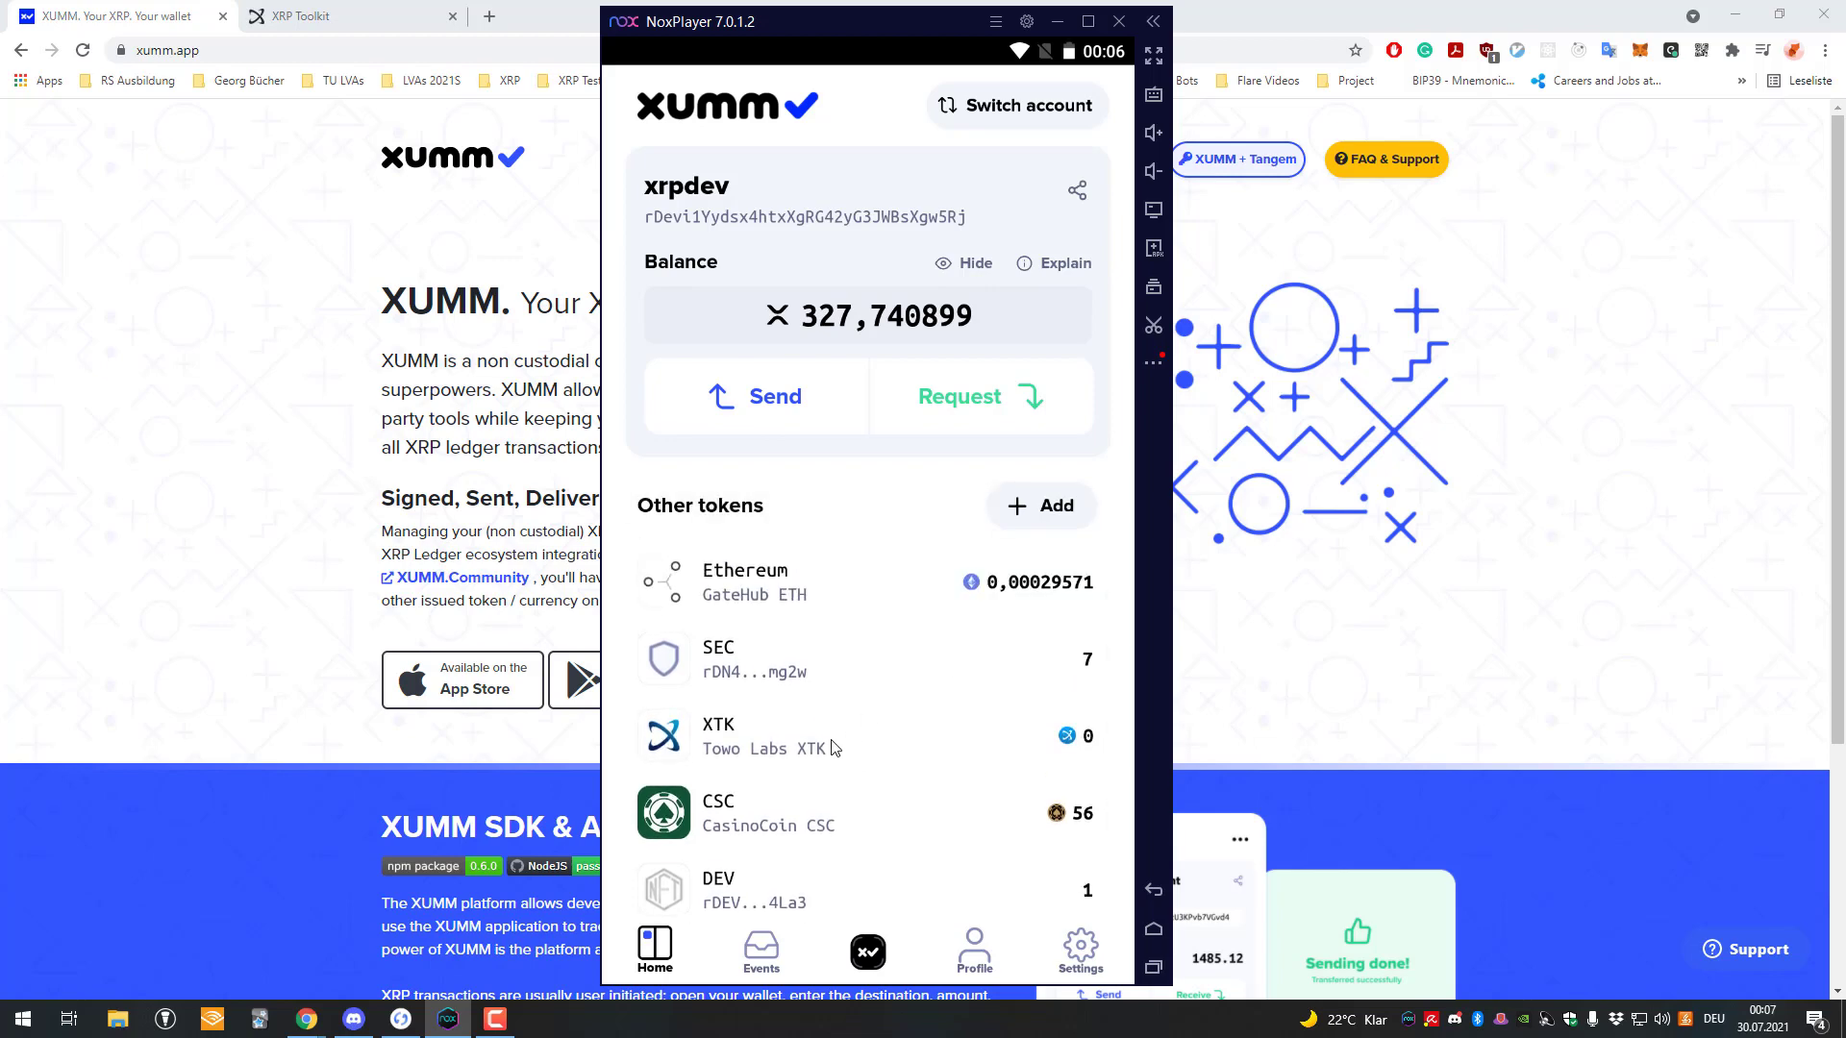
{"action": "left_click", "coordinate": [867, 955]}
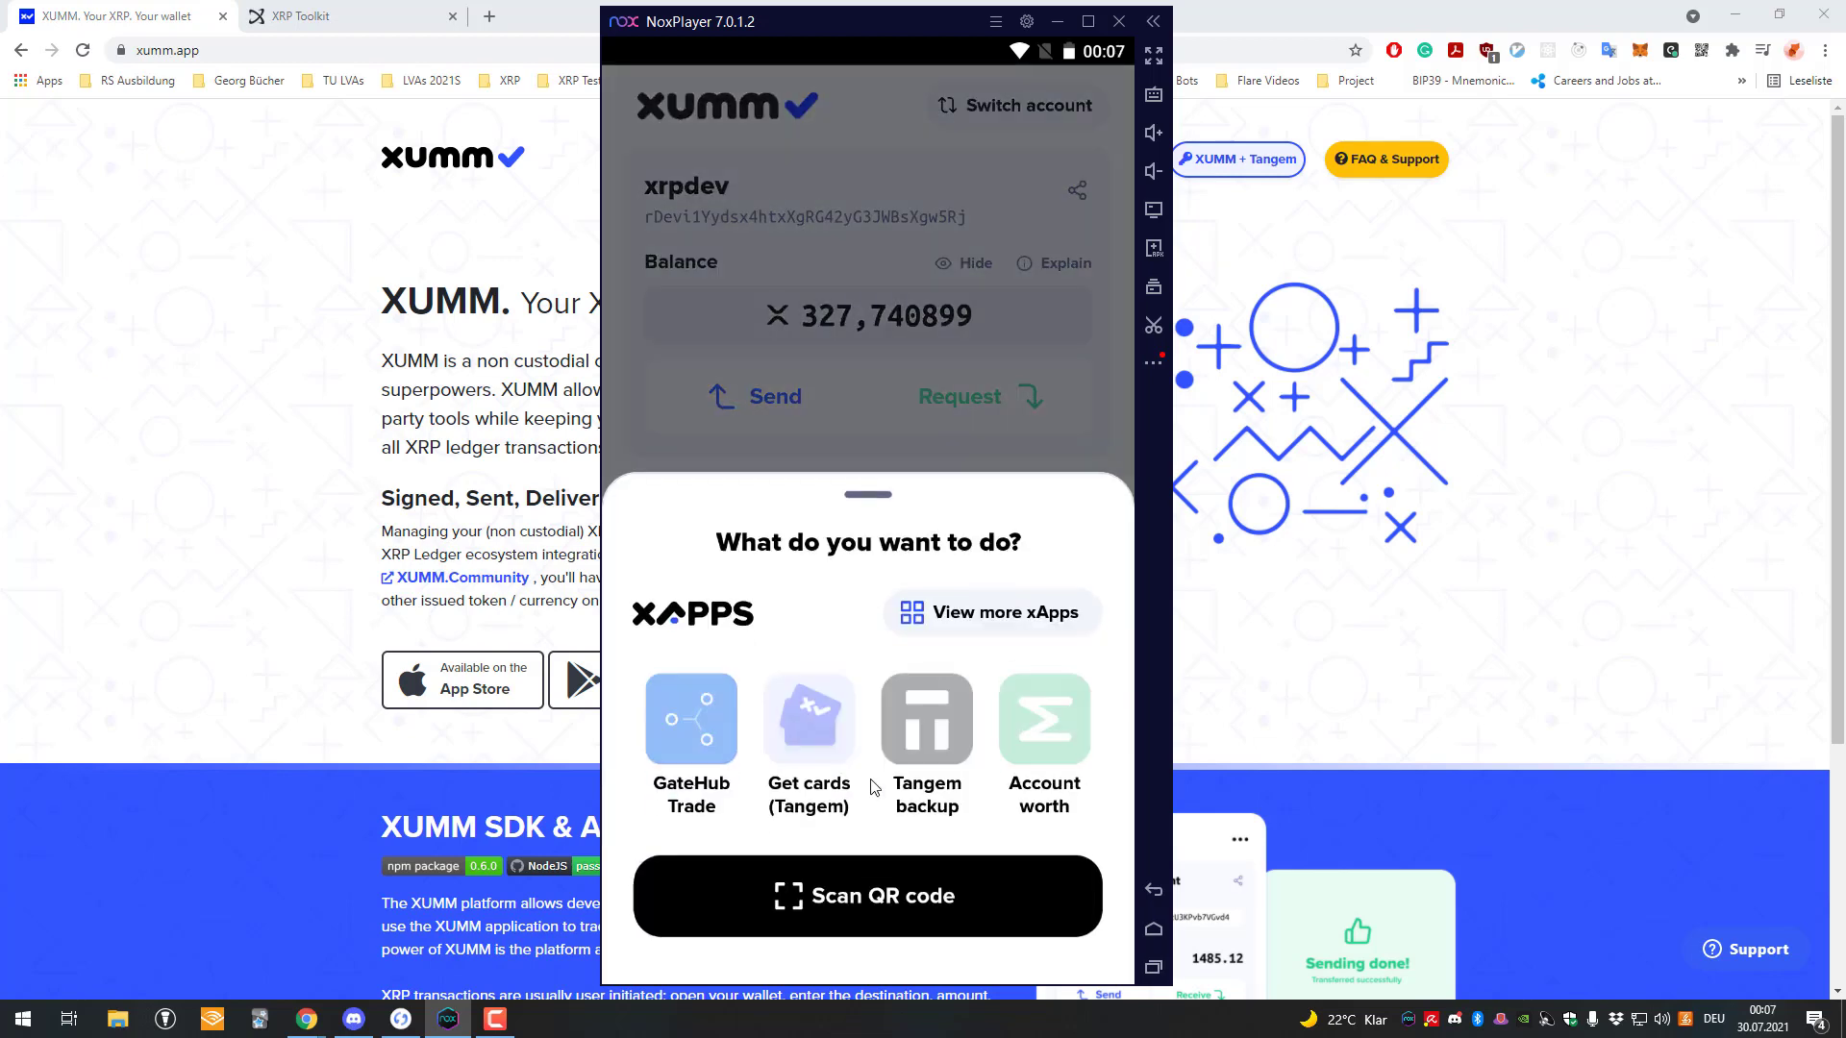
{"action": "key", "text": "Escape"}
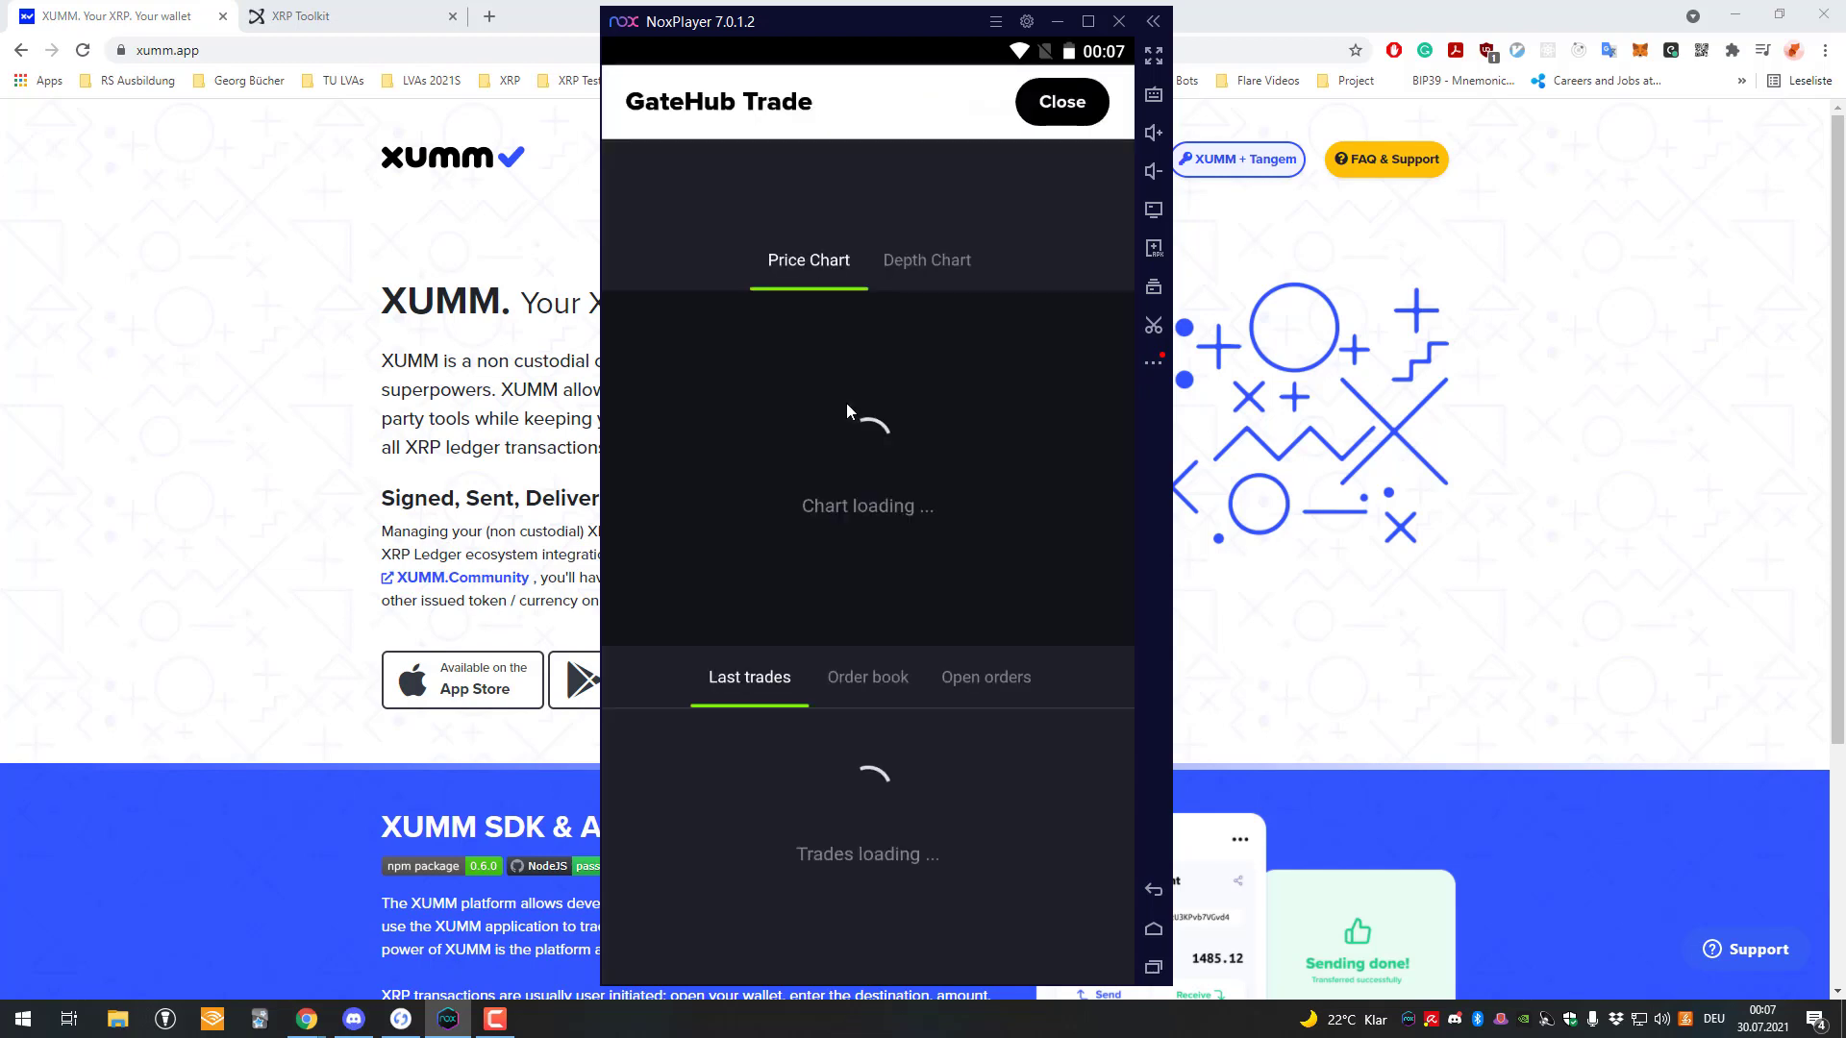
{"action": "left_click", "coordinate": [938, 174]}
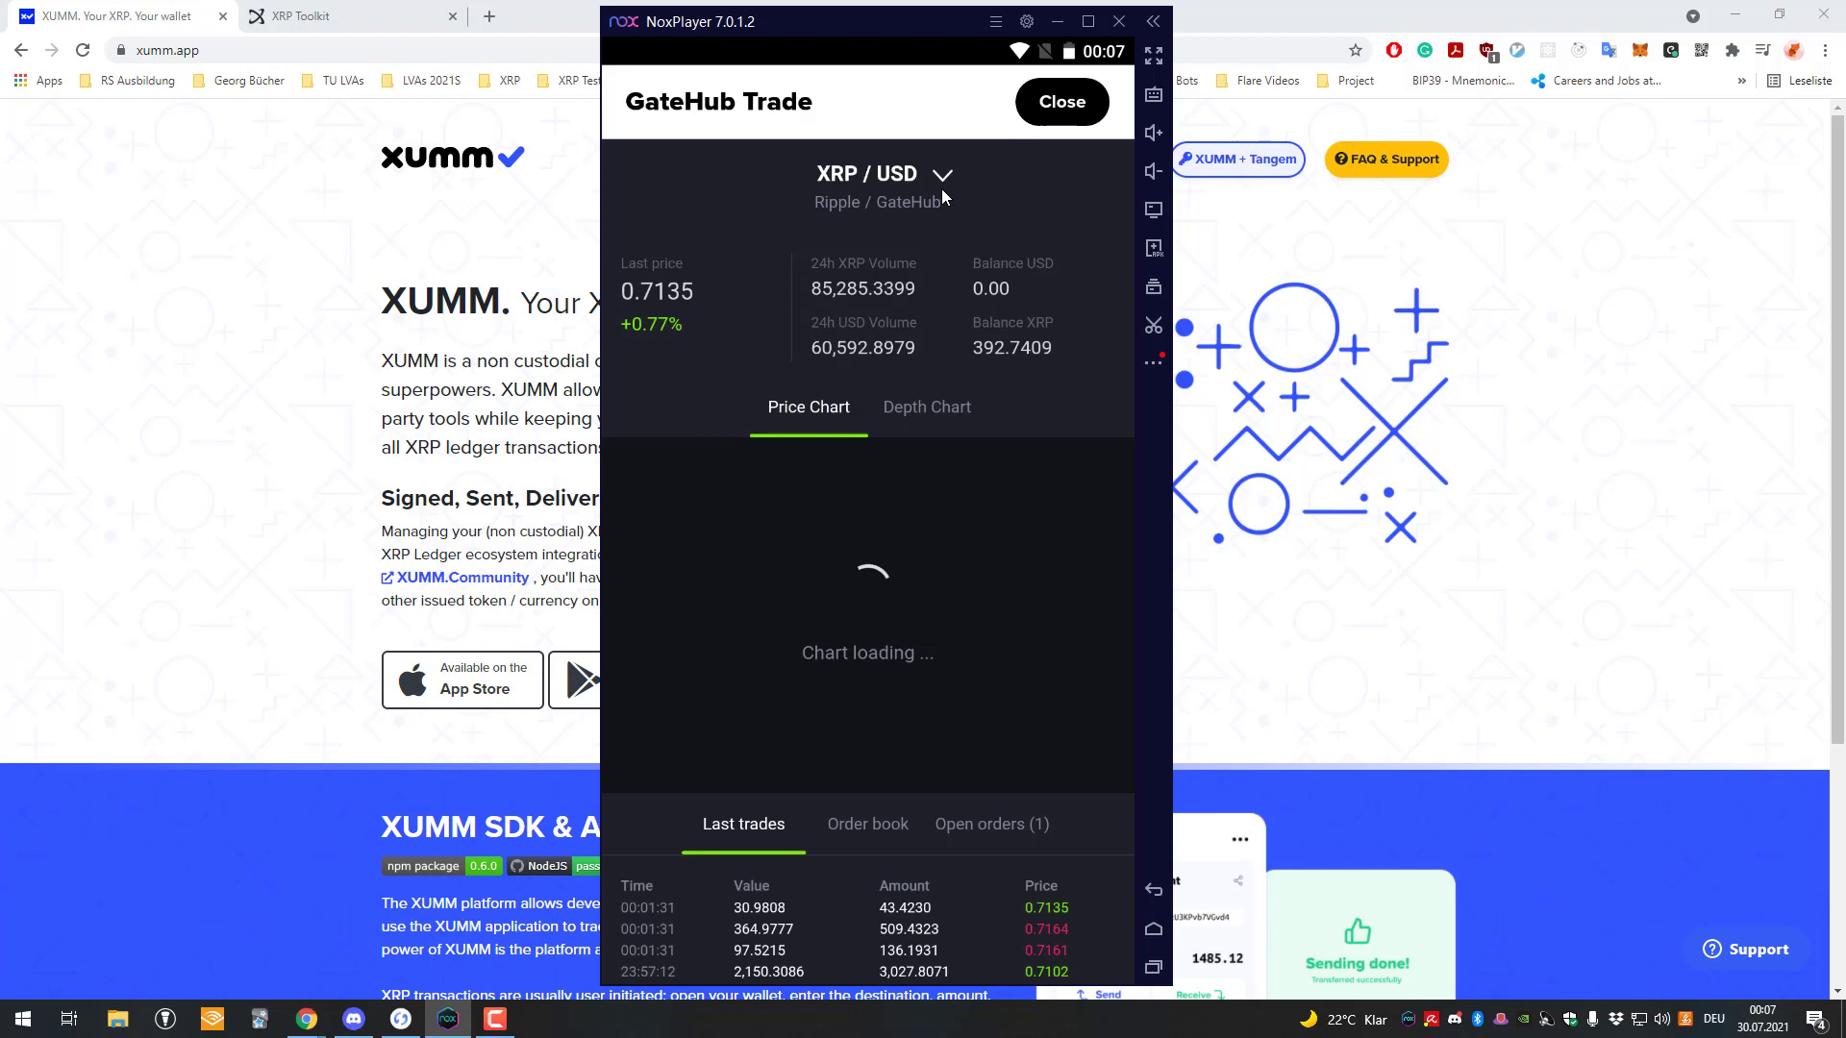
{"action": "scroll", "coordinate": [857, 454], "scroll_direction": "down", "scroll_amount": 3}
{"action": "scroll", "coordinate": [875, 457], "scroll_direction": "down", "scroll_amount": 15}
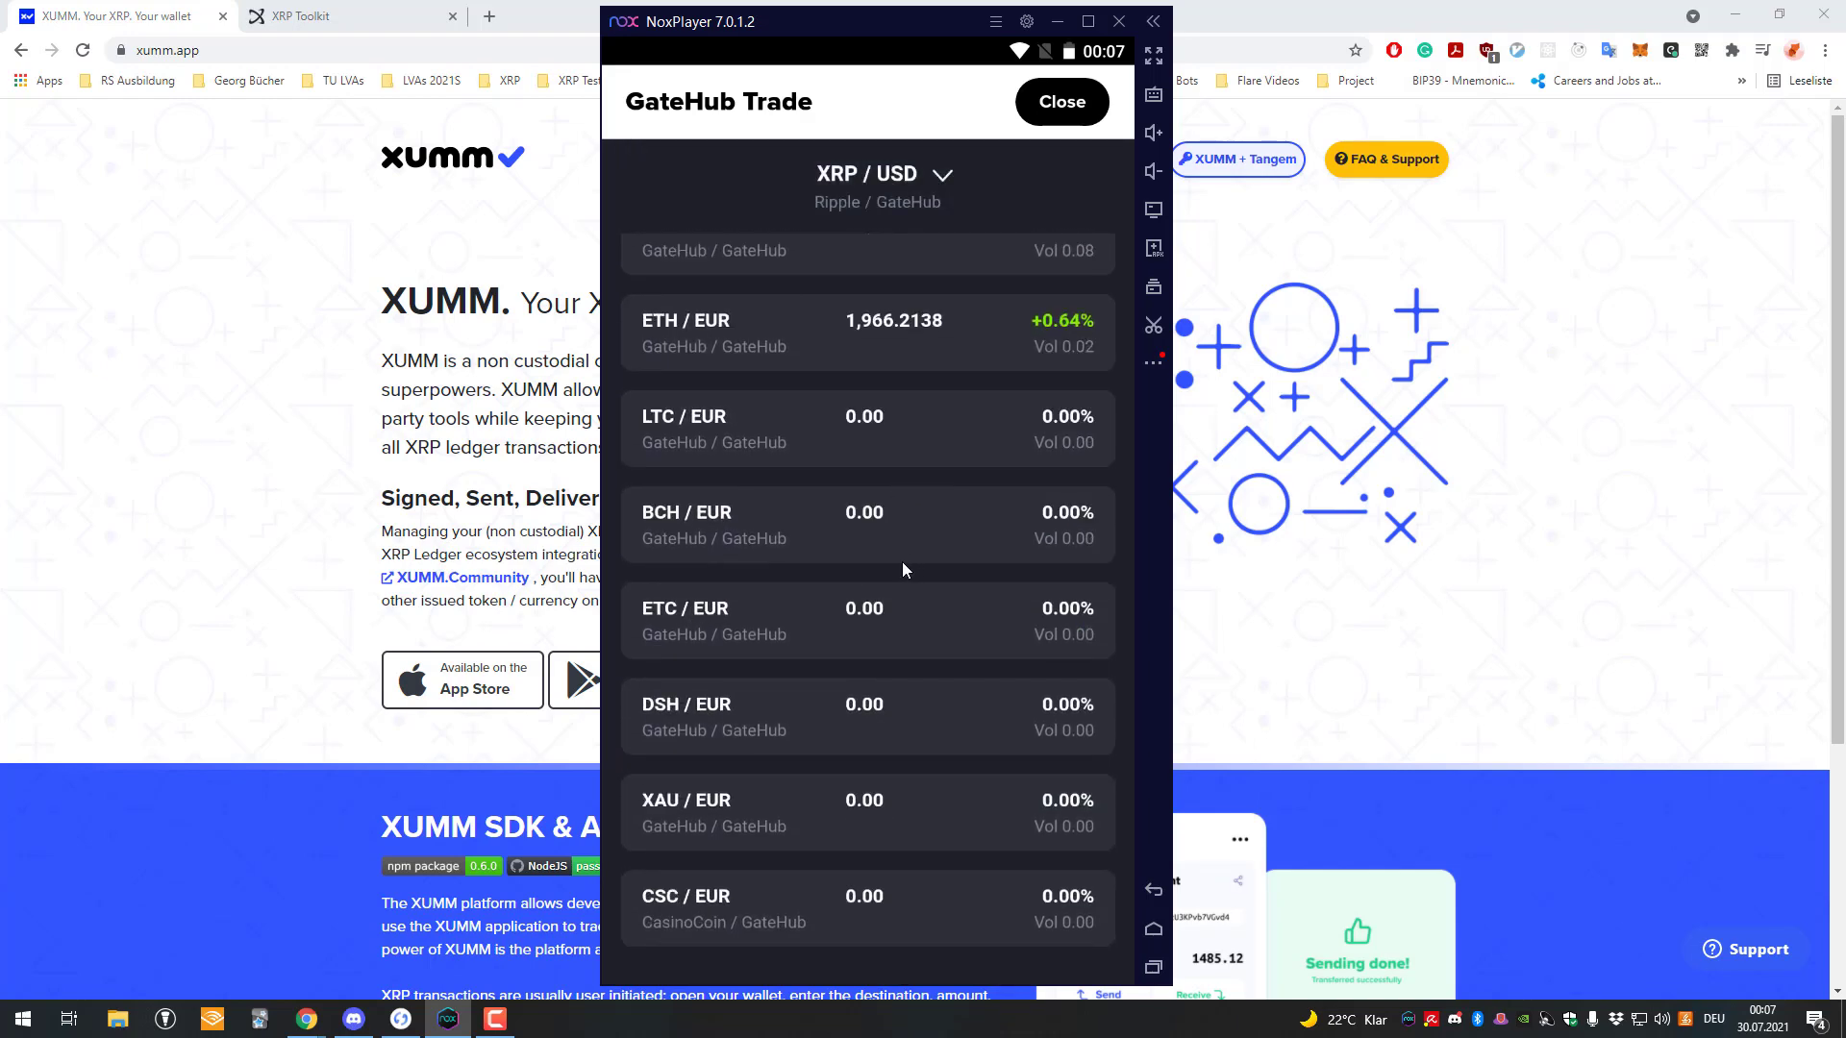
{"action": "scroll", "coordinate": [902, 565], "scroll_direction": "up", "scroll_amount": 6}
{"action": "scroll", "coordinate": [885, 342], "scroll_direction": "up", "scroll_amount": 8}
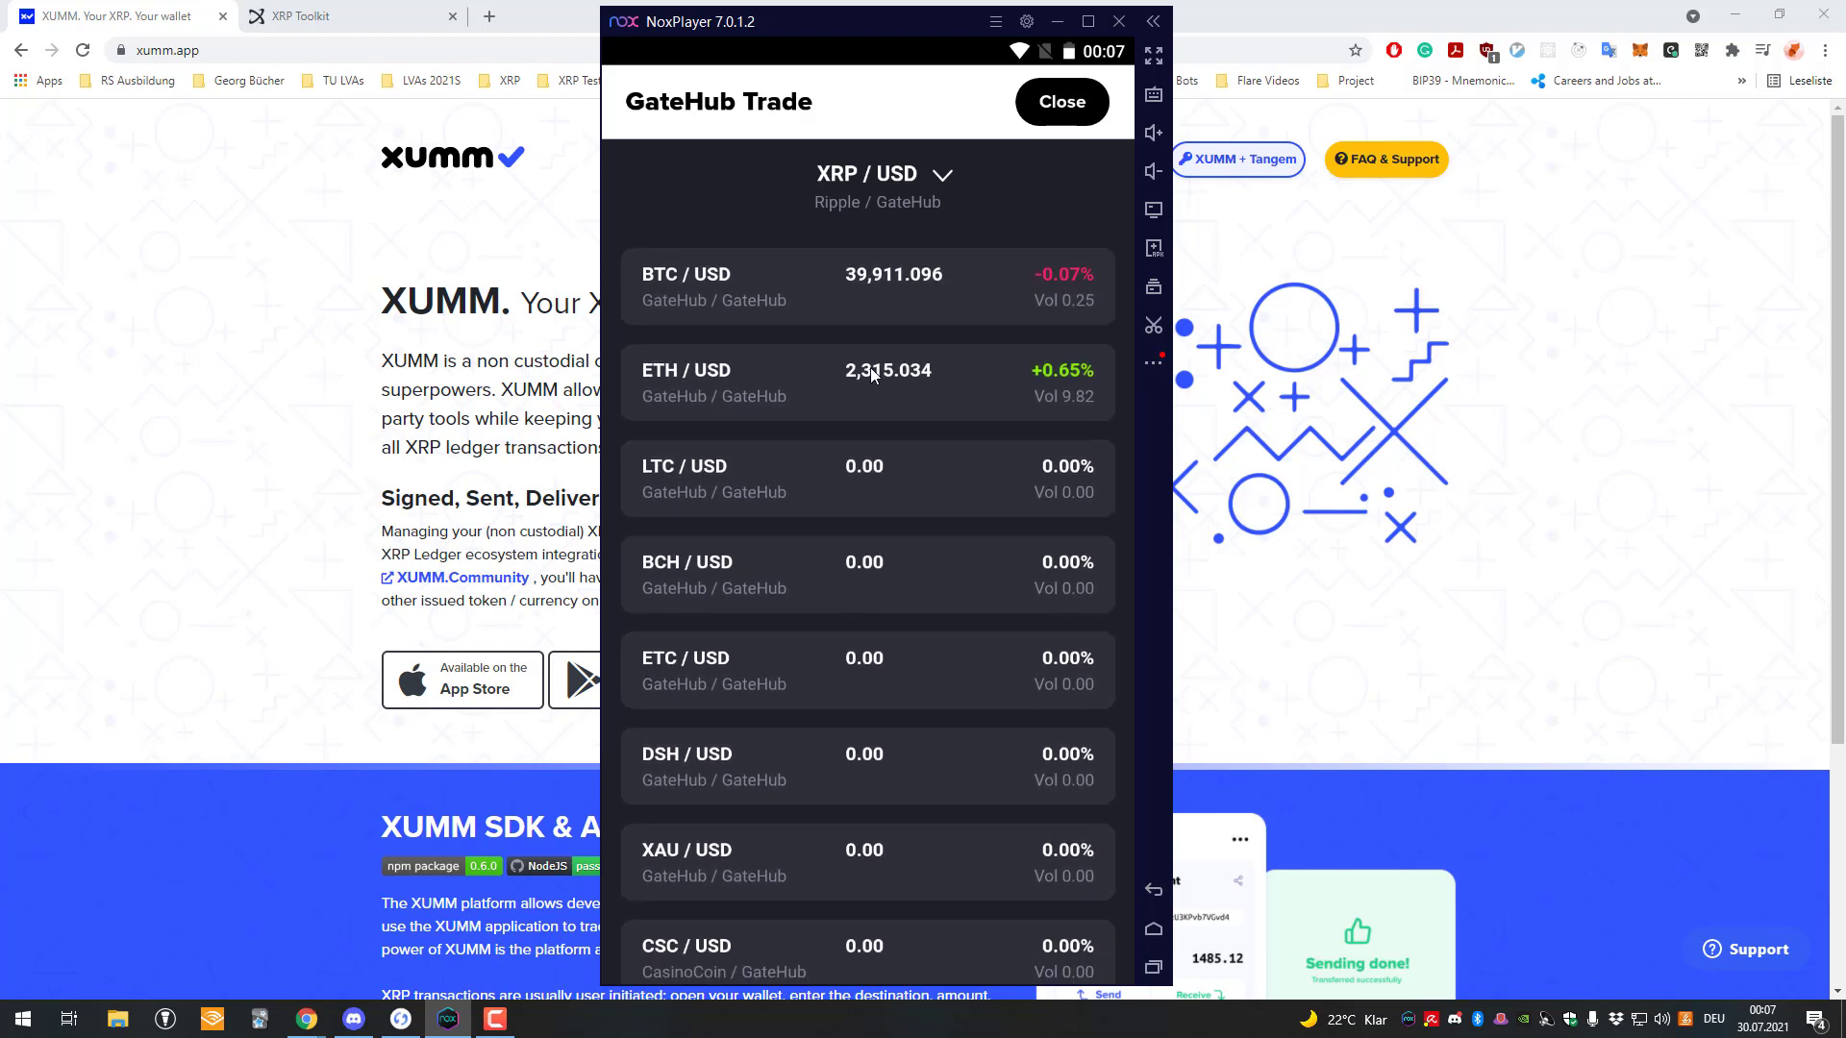
{"action": "scroll", "coordinate": [857, 365], "scroll_direction": "up", "scroll_amount": 8}
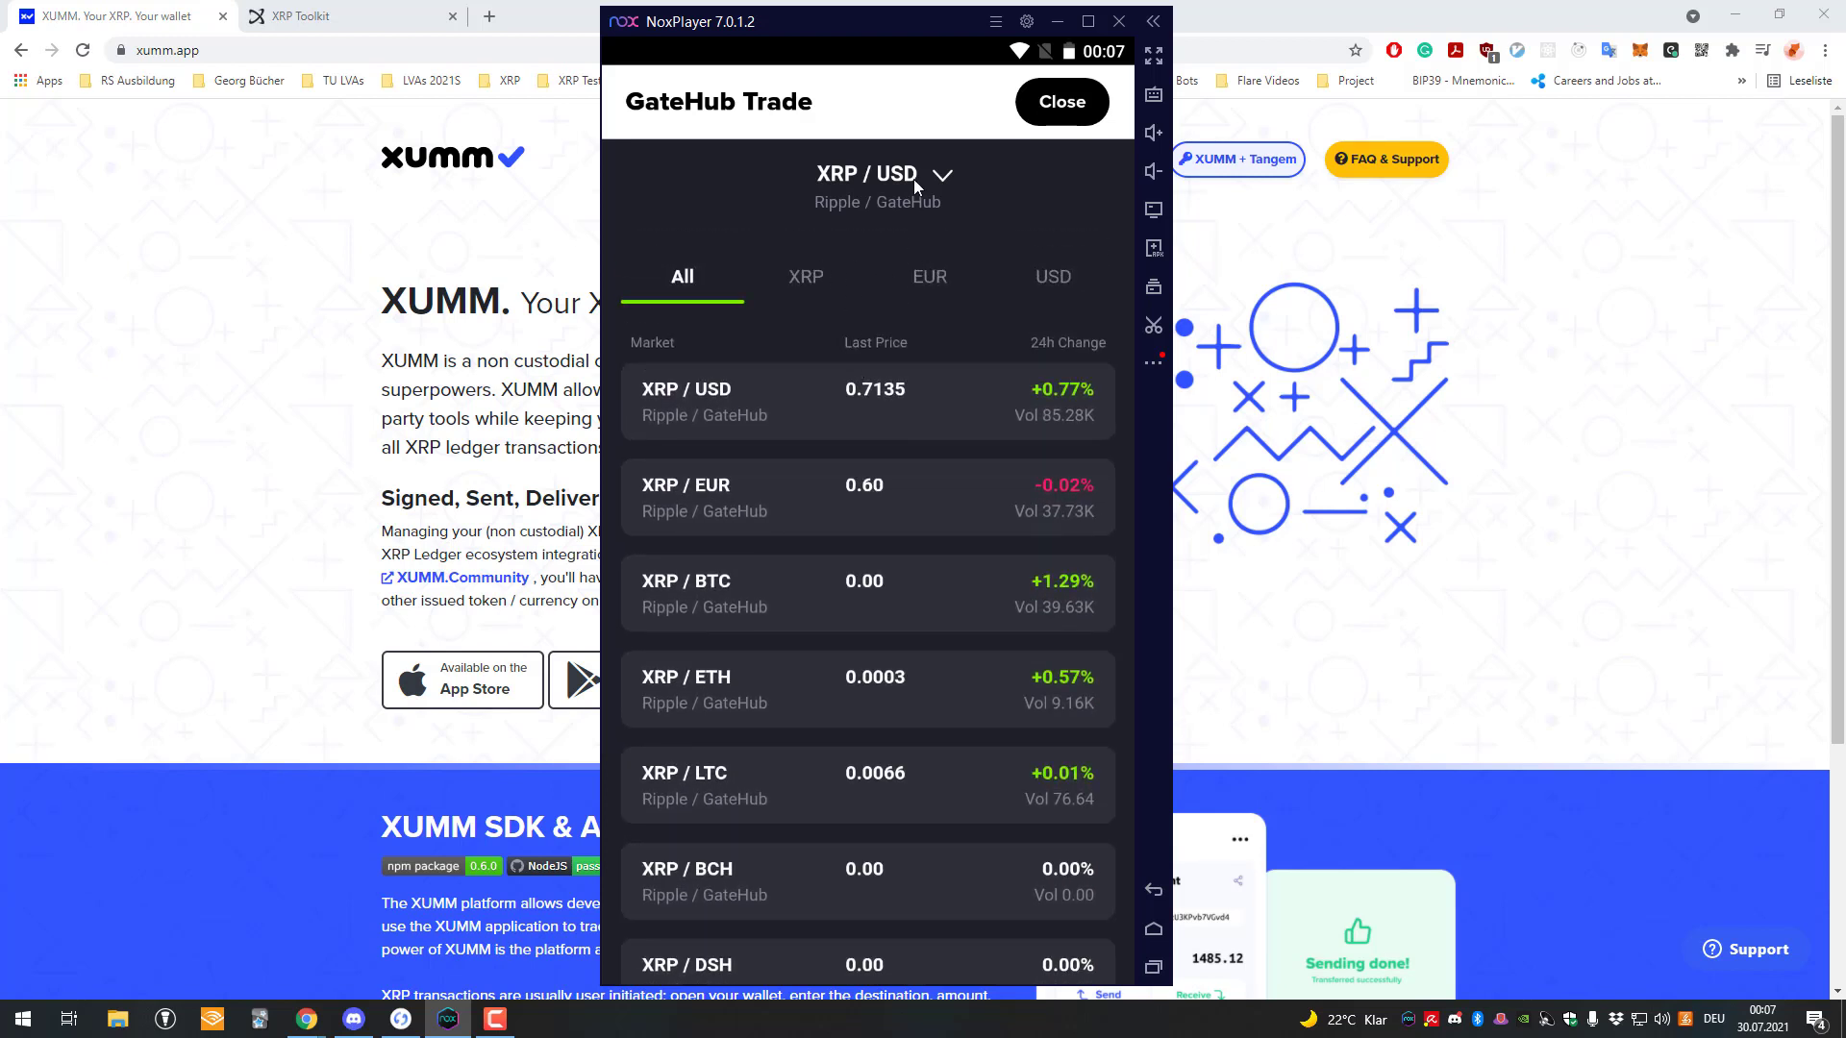
{"action": "scroll", "coordinate": [862, 275], "scroll_direction": "down", "scroll_amount": 6}
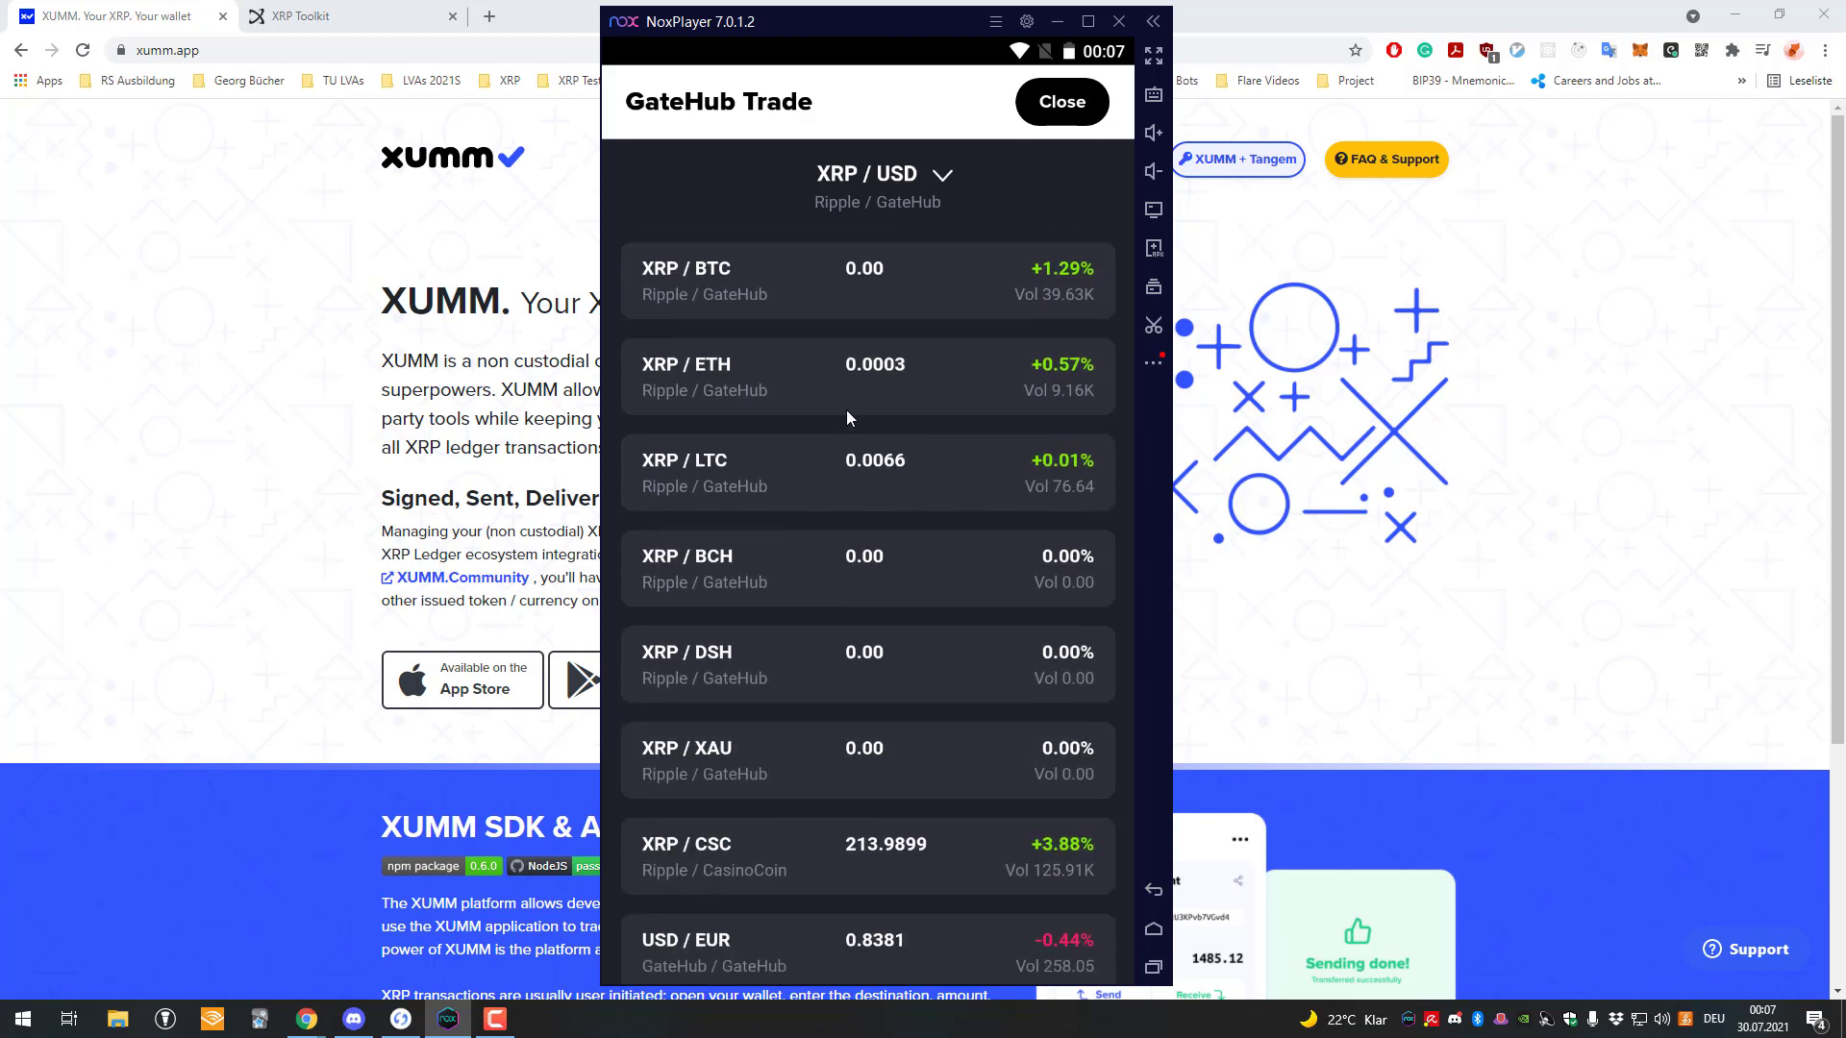
{"action": "scroll", "coordinate": [846, 409], "scroll_direction": "down", "scroll_amount": 8}
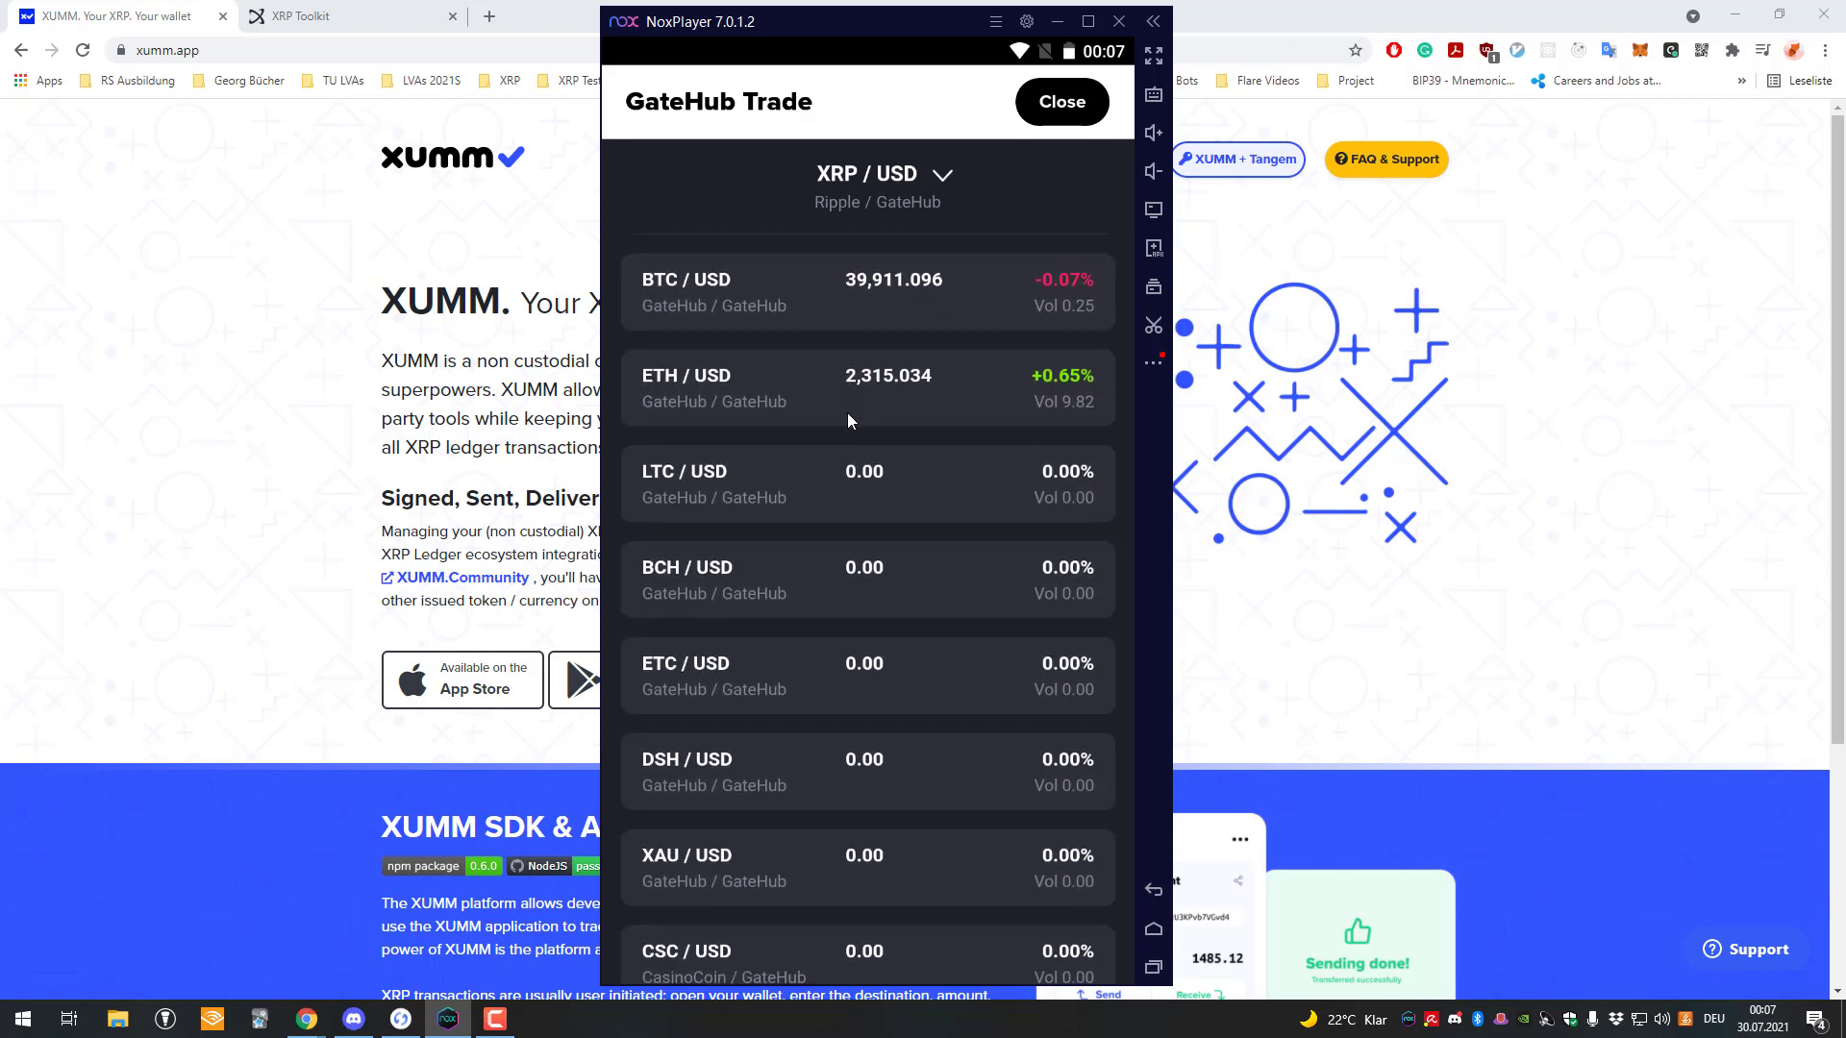
{"action": "scroll", "coordinate": [848, 420], "scroll_direction": "down", "scroll_amount": 6}
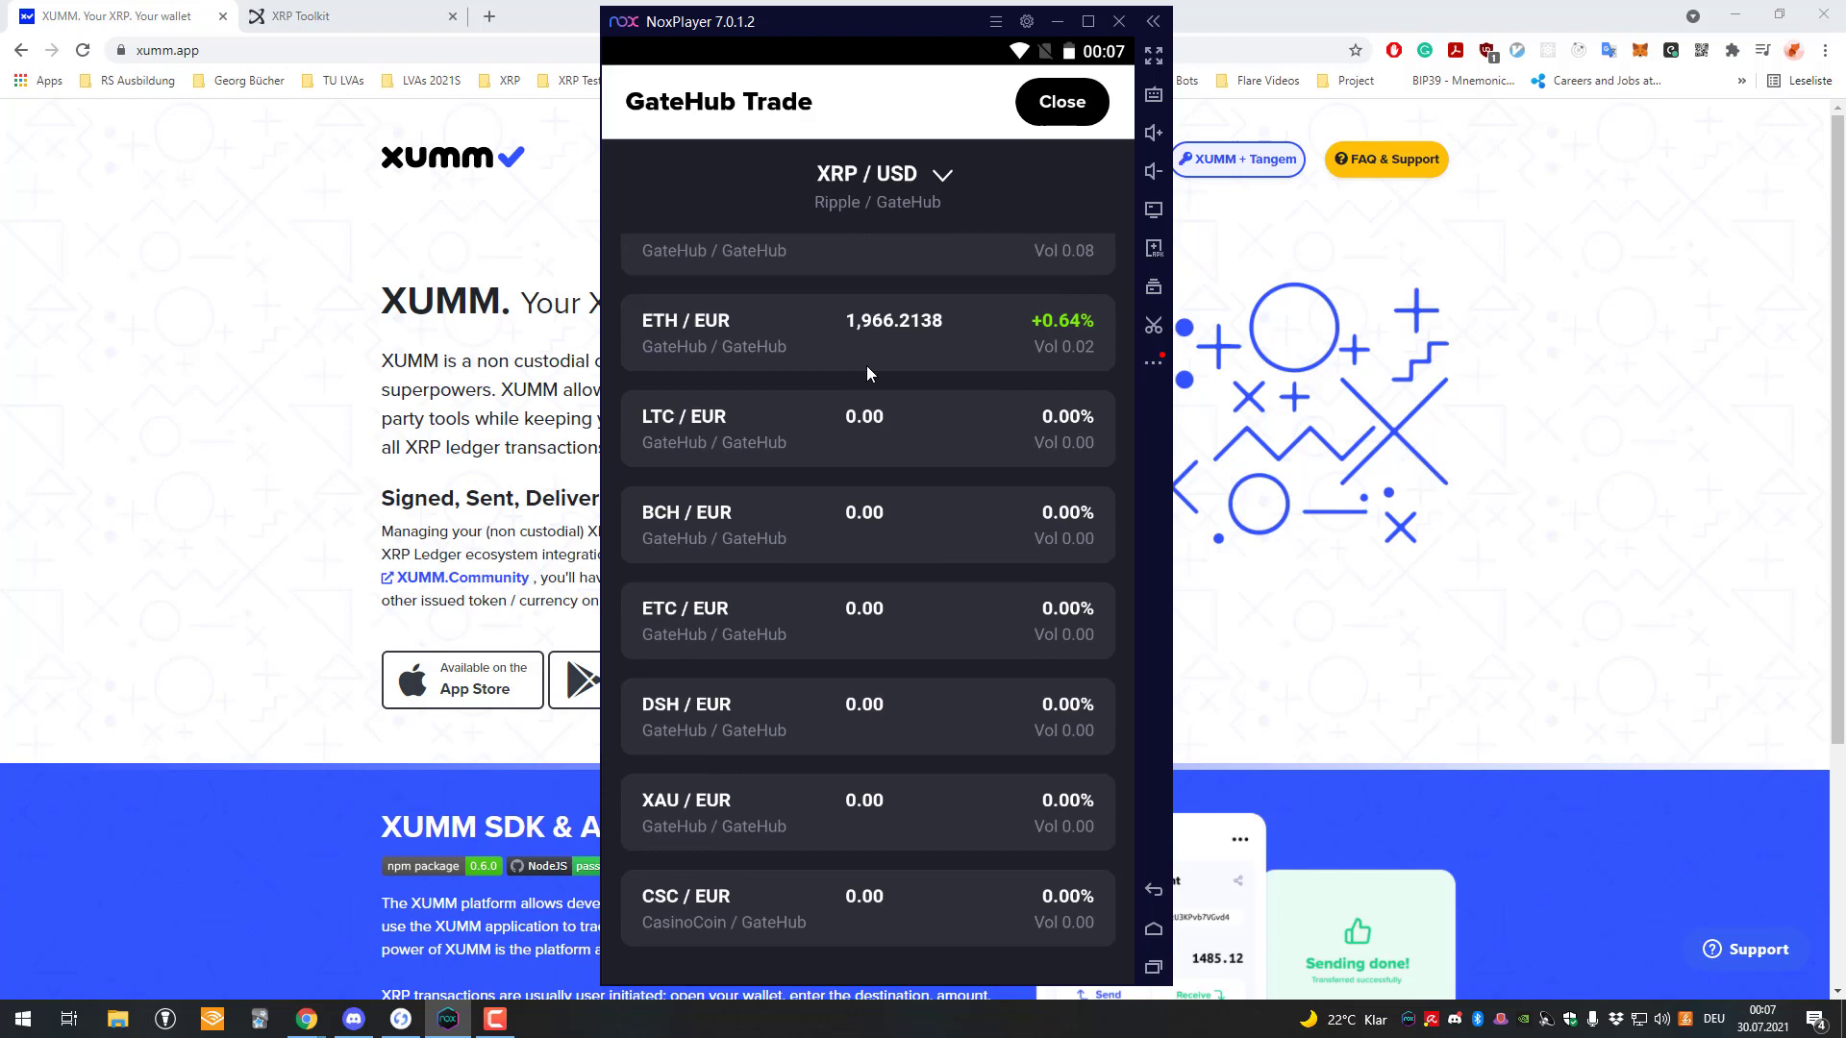
{"action": "scroll", "coordinate": [867, 374], "scroll_direction": "up", "scroll_amount": 6}
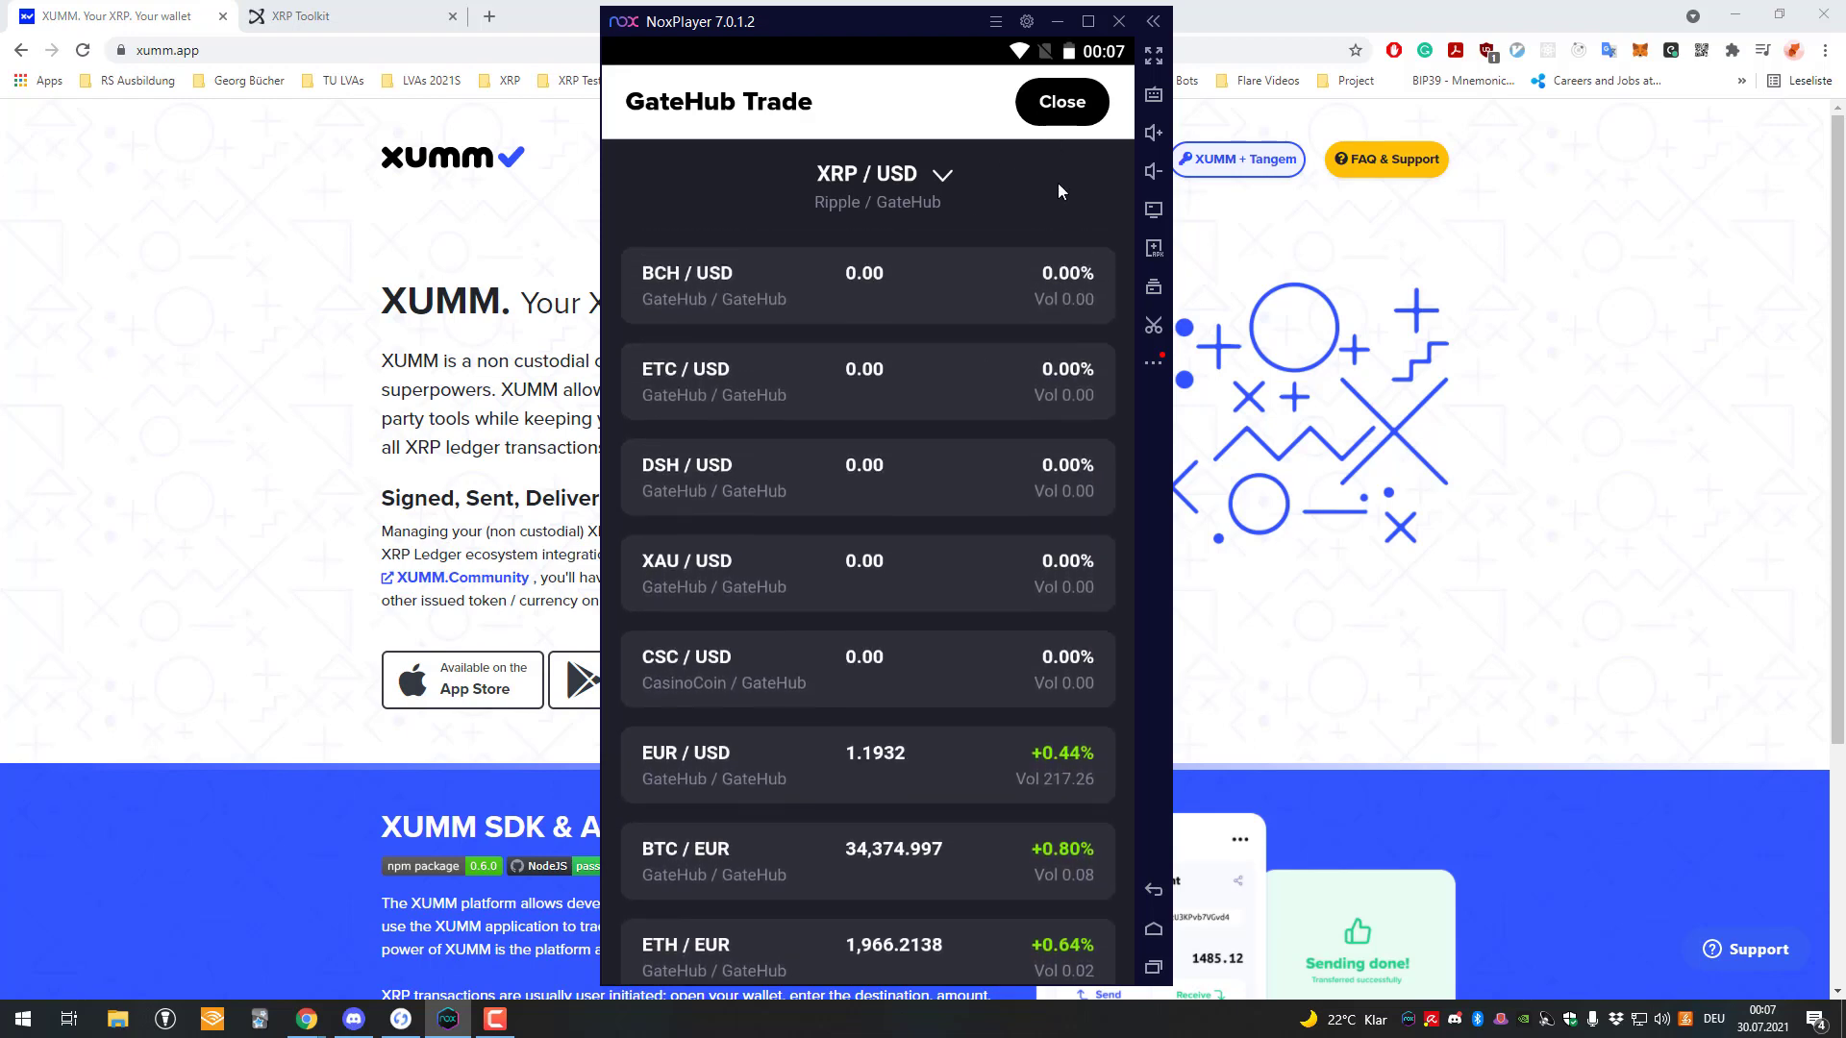
{"action": "left_click", "coordinate": [1061, 101]}
Reopen the DEX OfferCreate xApp from xApp History in the xApps catalogue.
{"action": "left_click", "coordinate": [868, 952]}
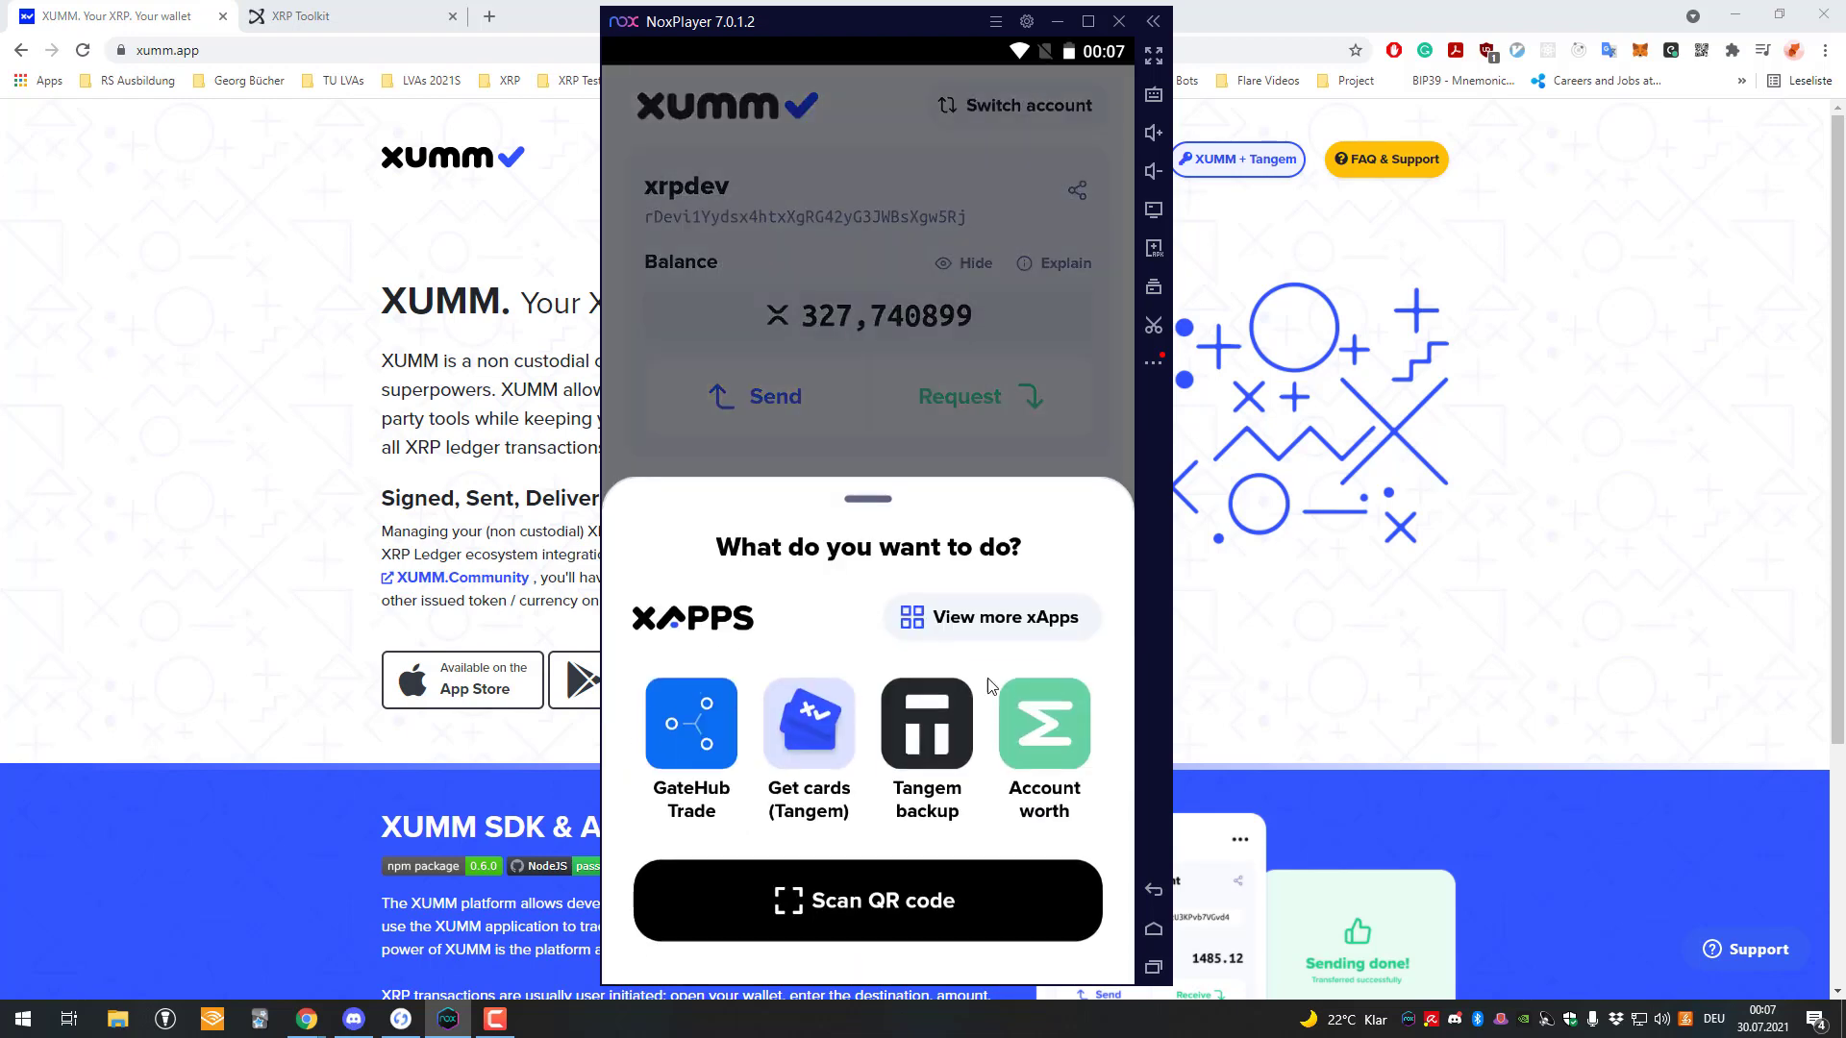
{"action": "left_click", "coordinate": [1010, 626]}
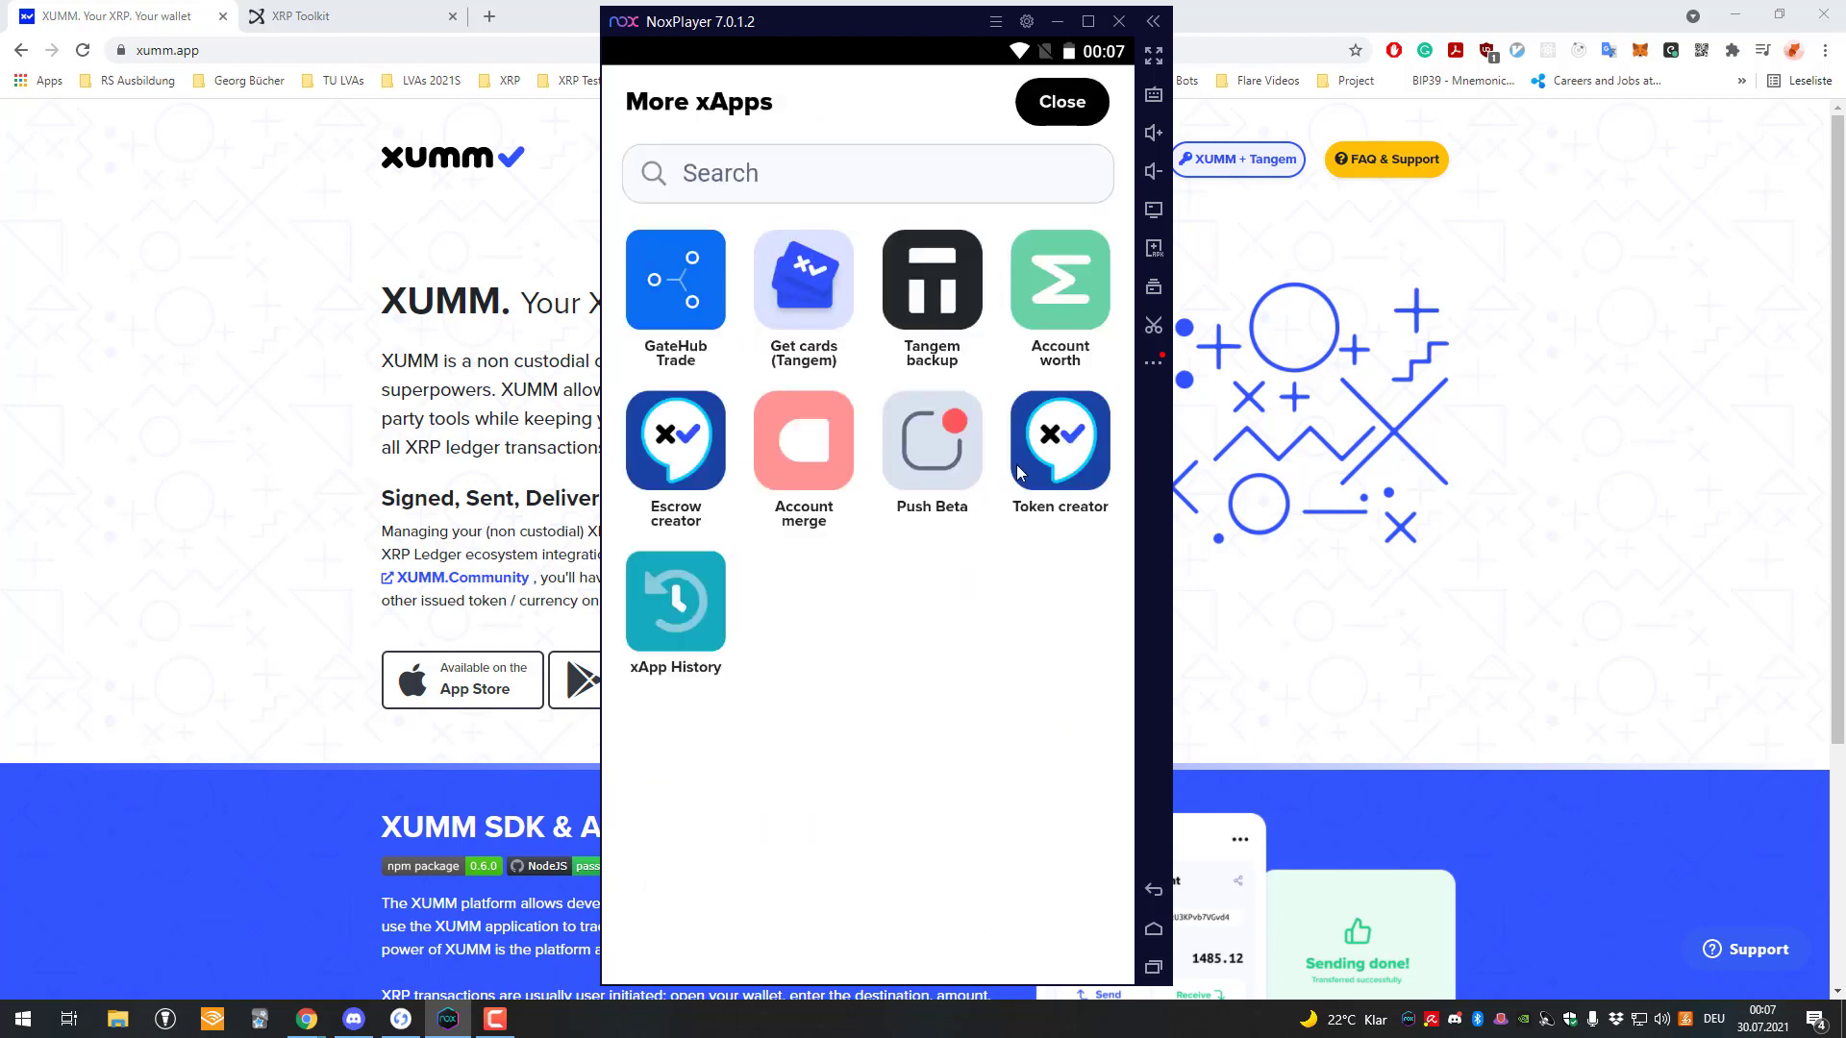
{"action": "left_click", "coordinate": [695, 609]}
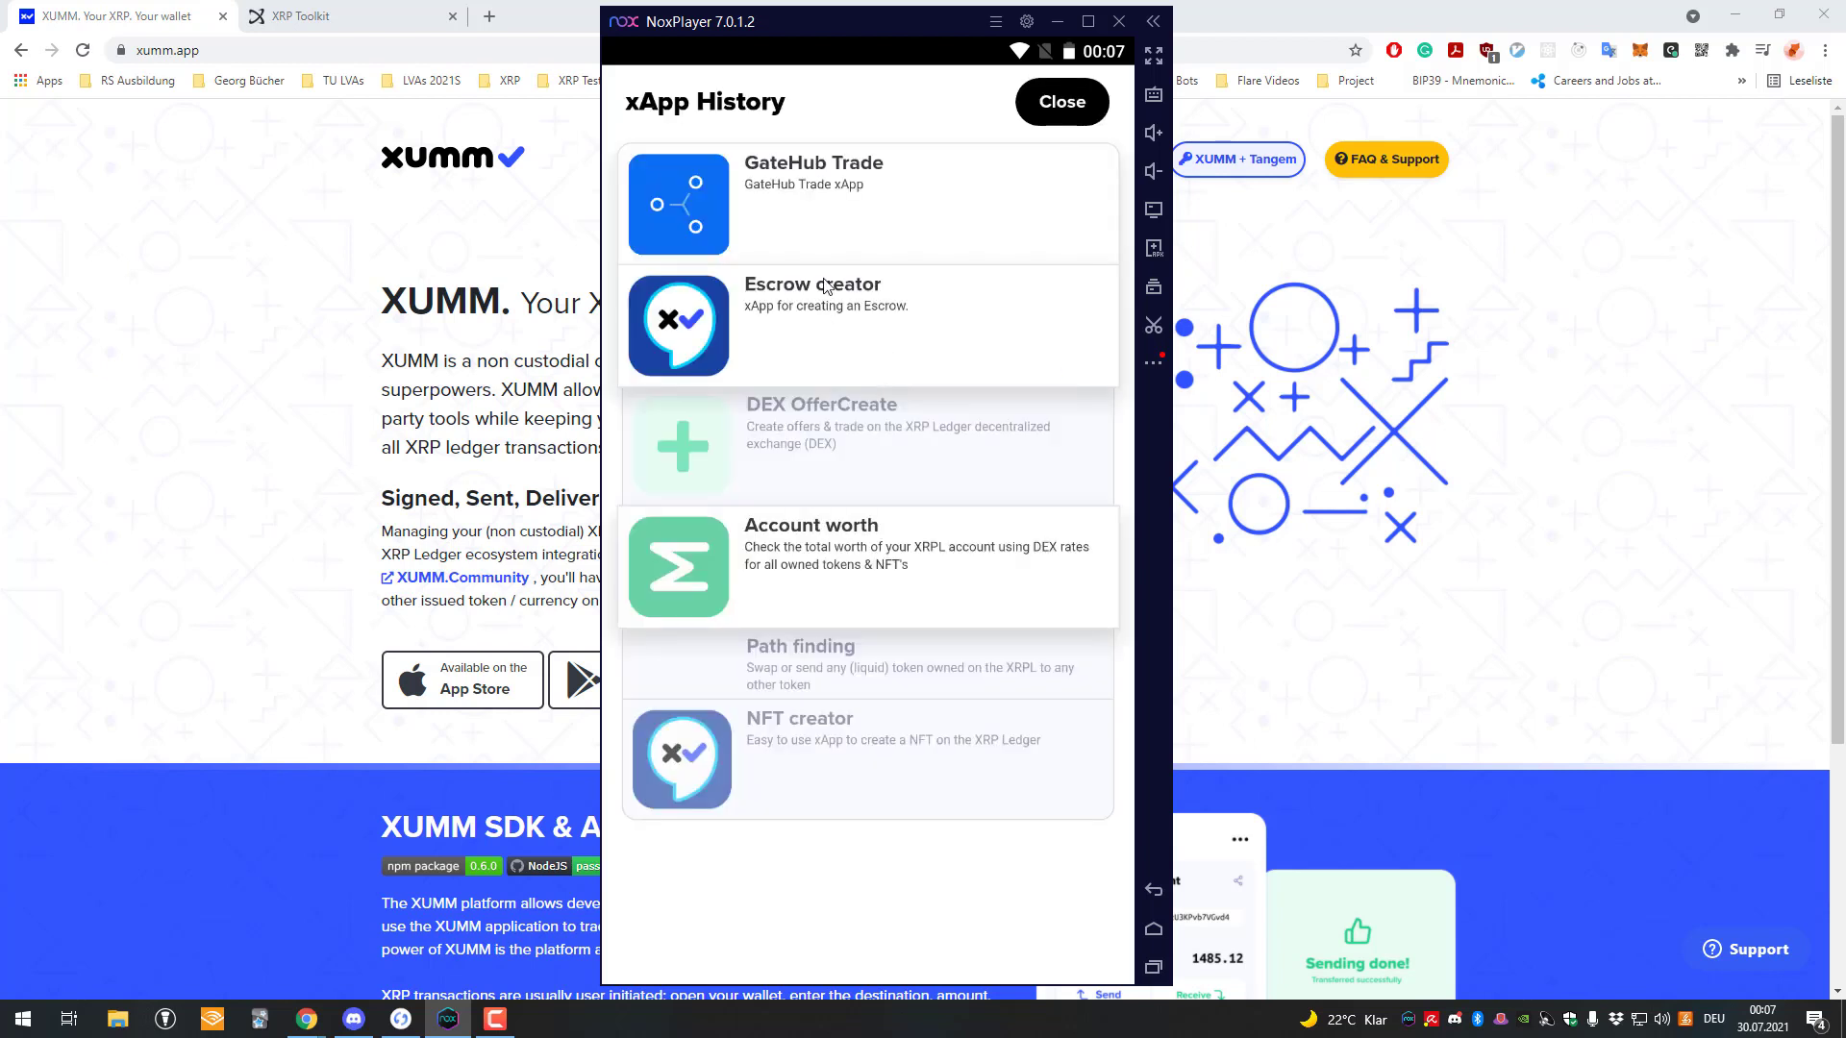
{"action": "left_click", "coordinate": [860, 435]}
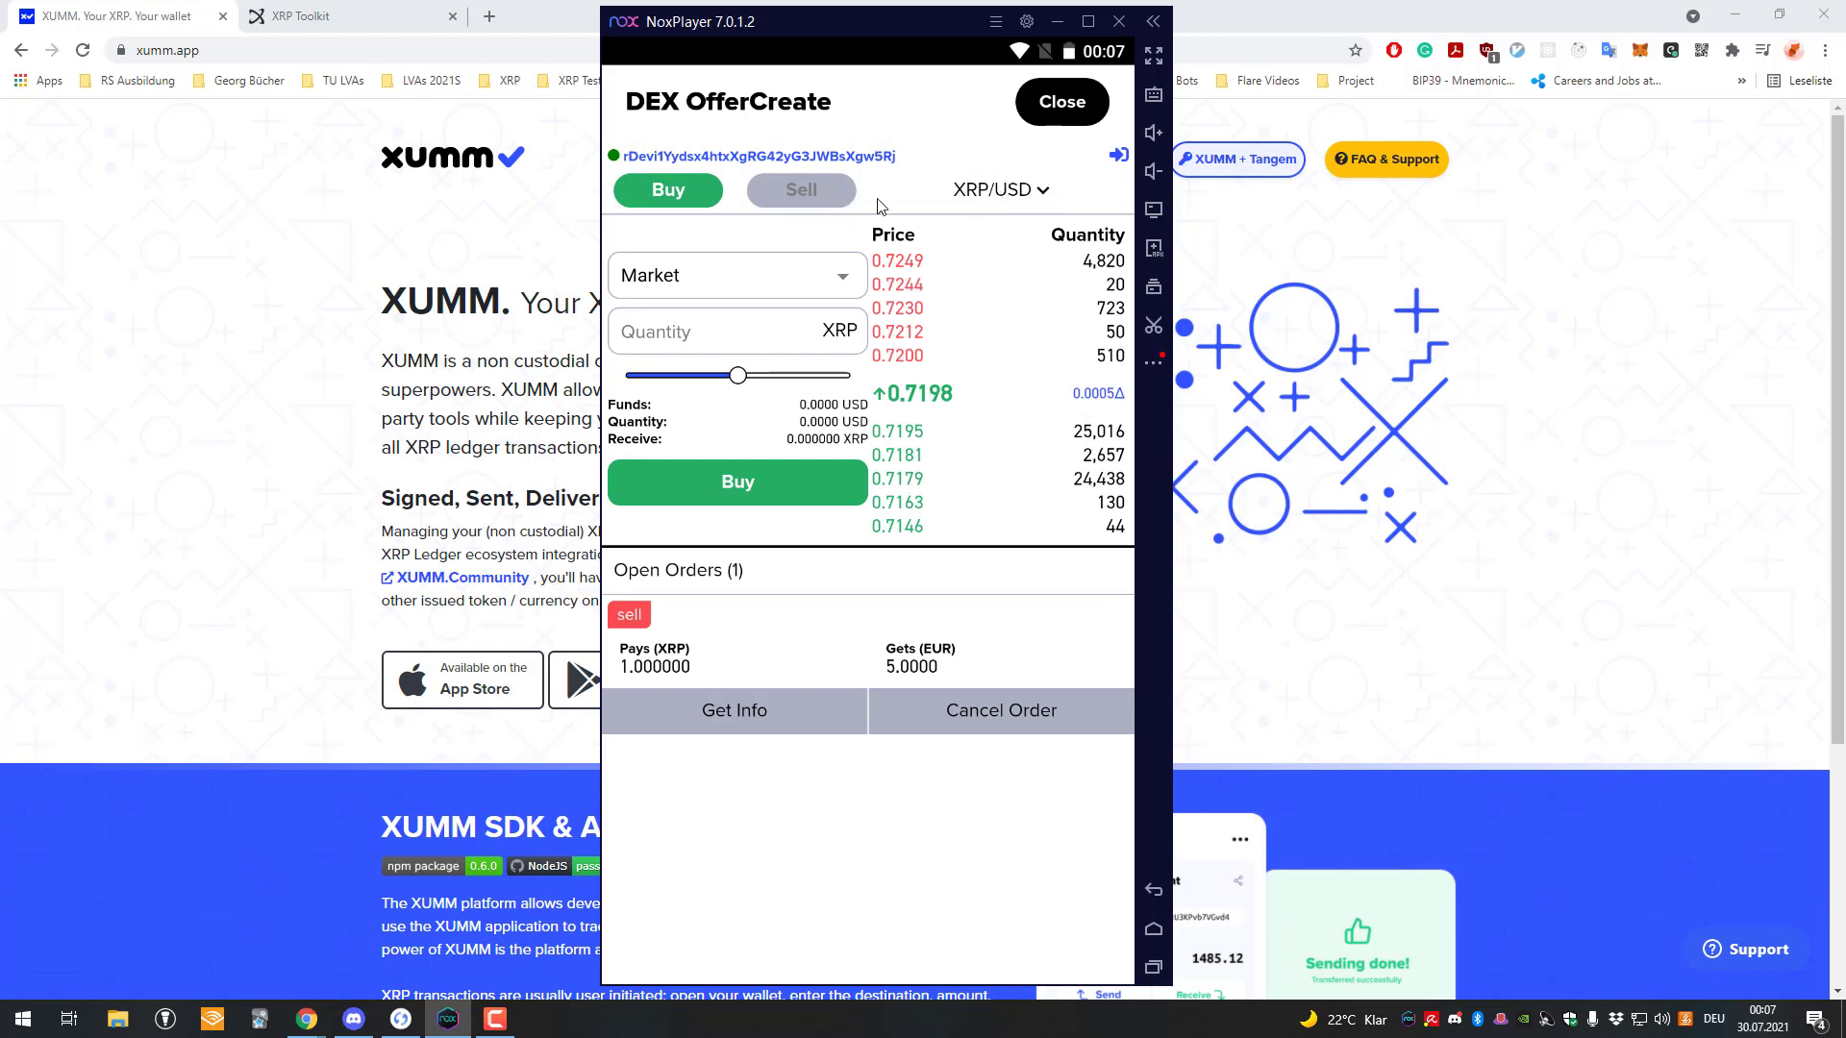
Set the trading pair to XRP/XTK with Towo Labs as the XTK issuer.
{"action": "left_click", "coordinate": [997, 192]}
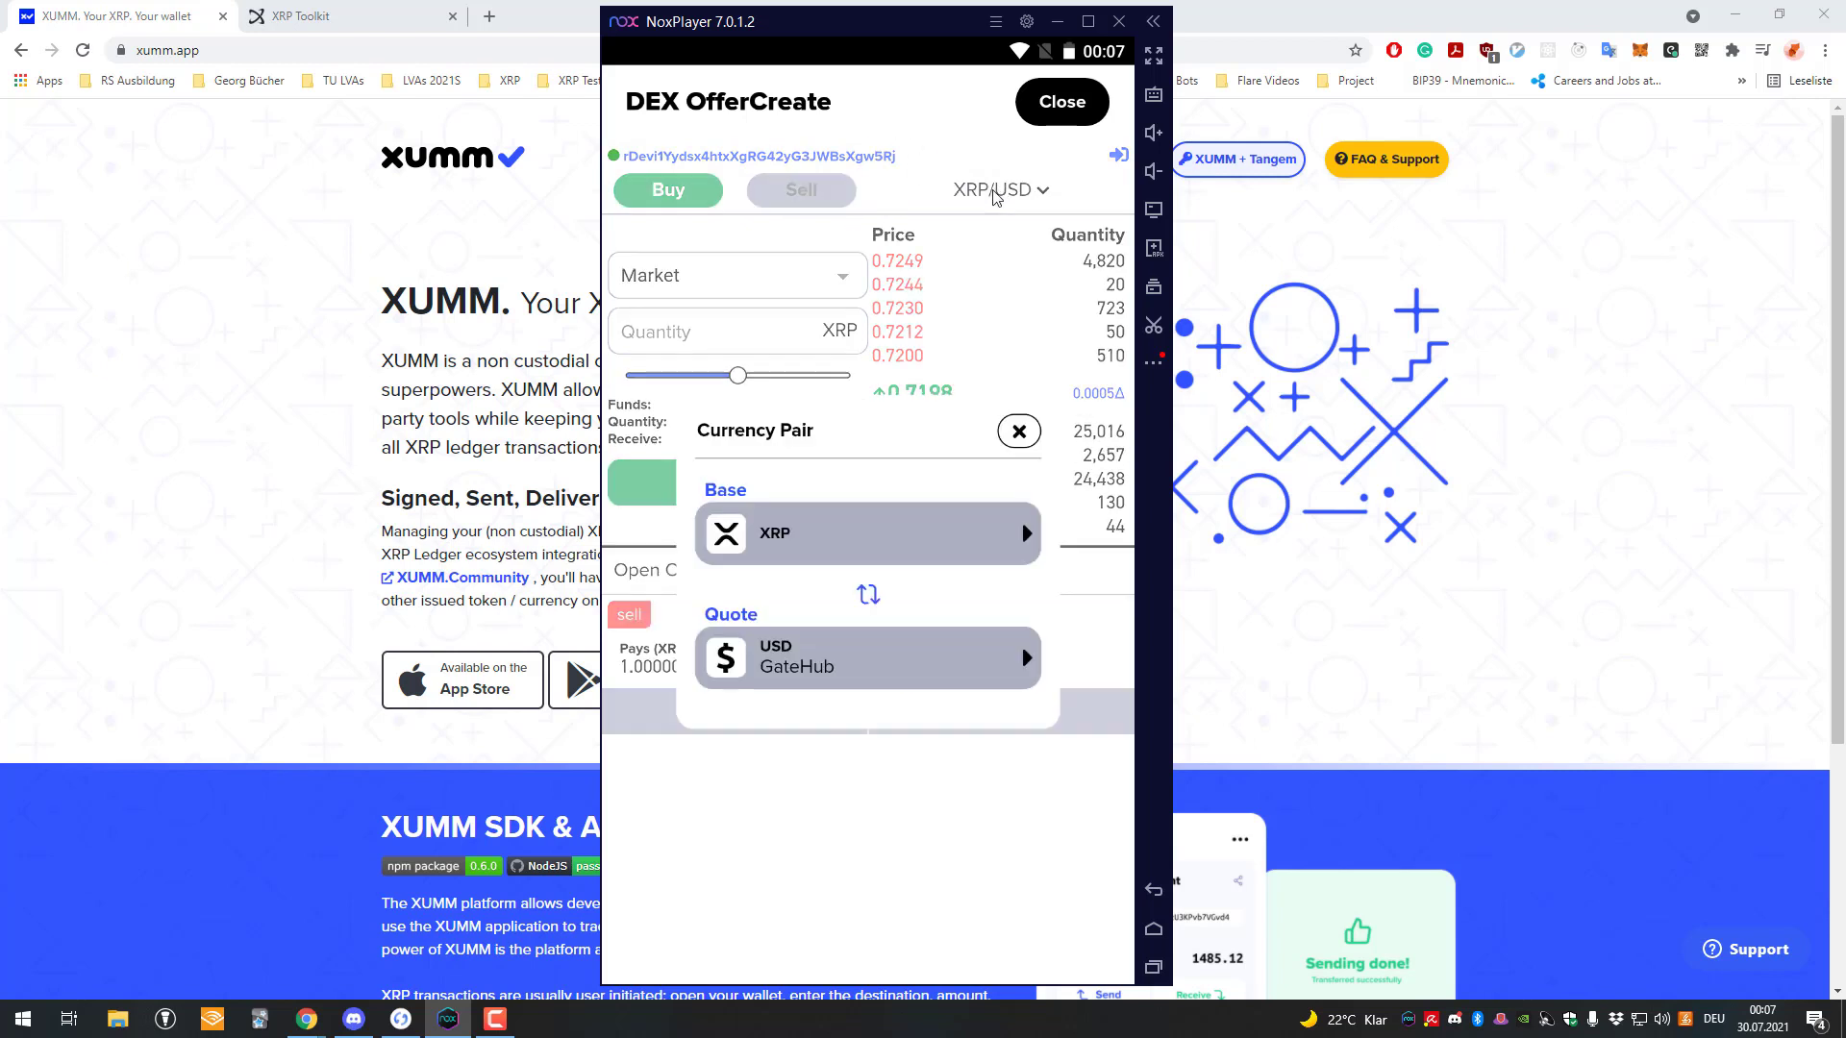
{"action": "left_click", "coordinate": [894, 544]}
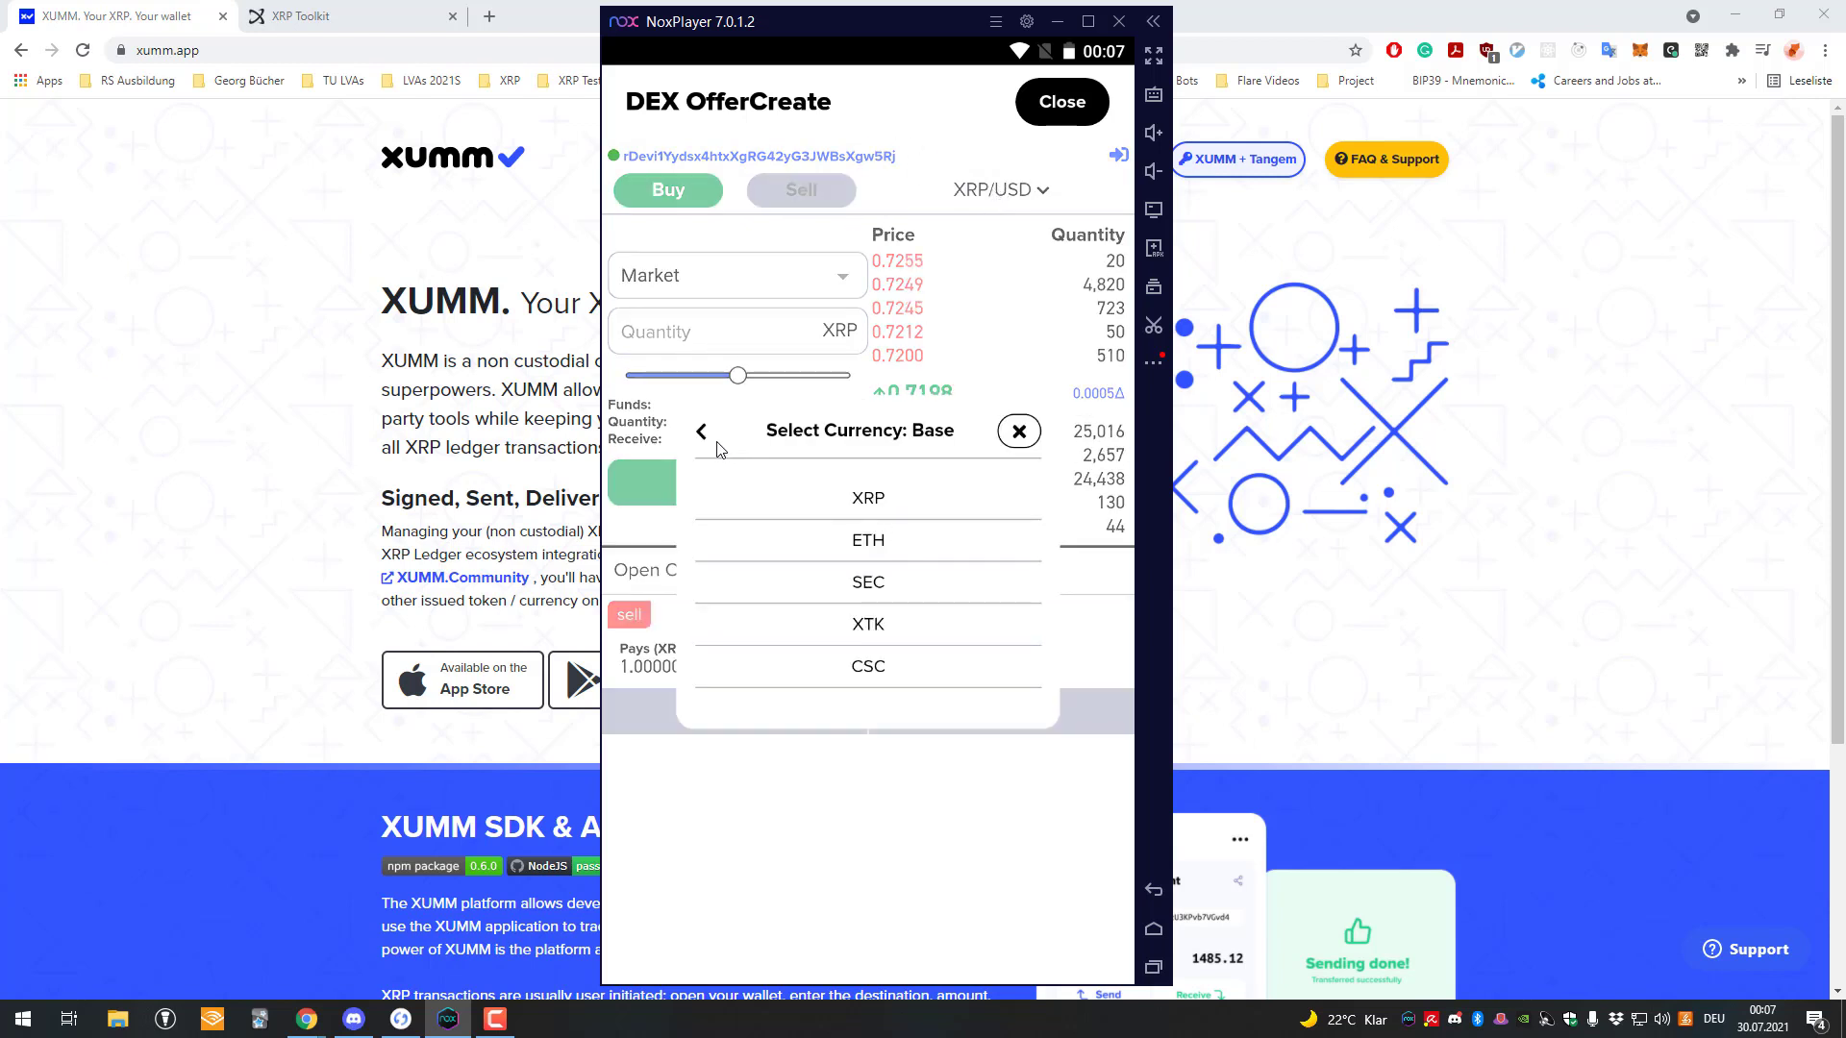
{"action": "left_click", "coordinate": [703, 434]}
{"action": "left_click", "coordinate": [893, 639]}
{"action": "left_click", "coordinate": [880, 583]}
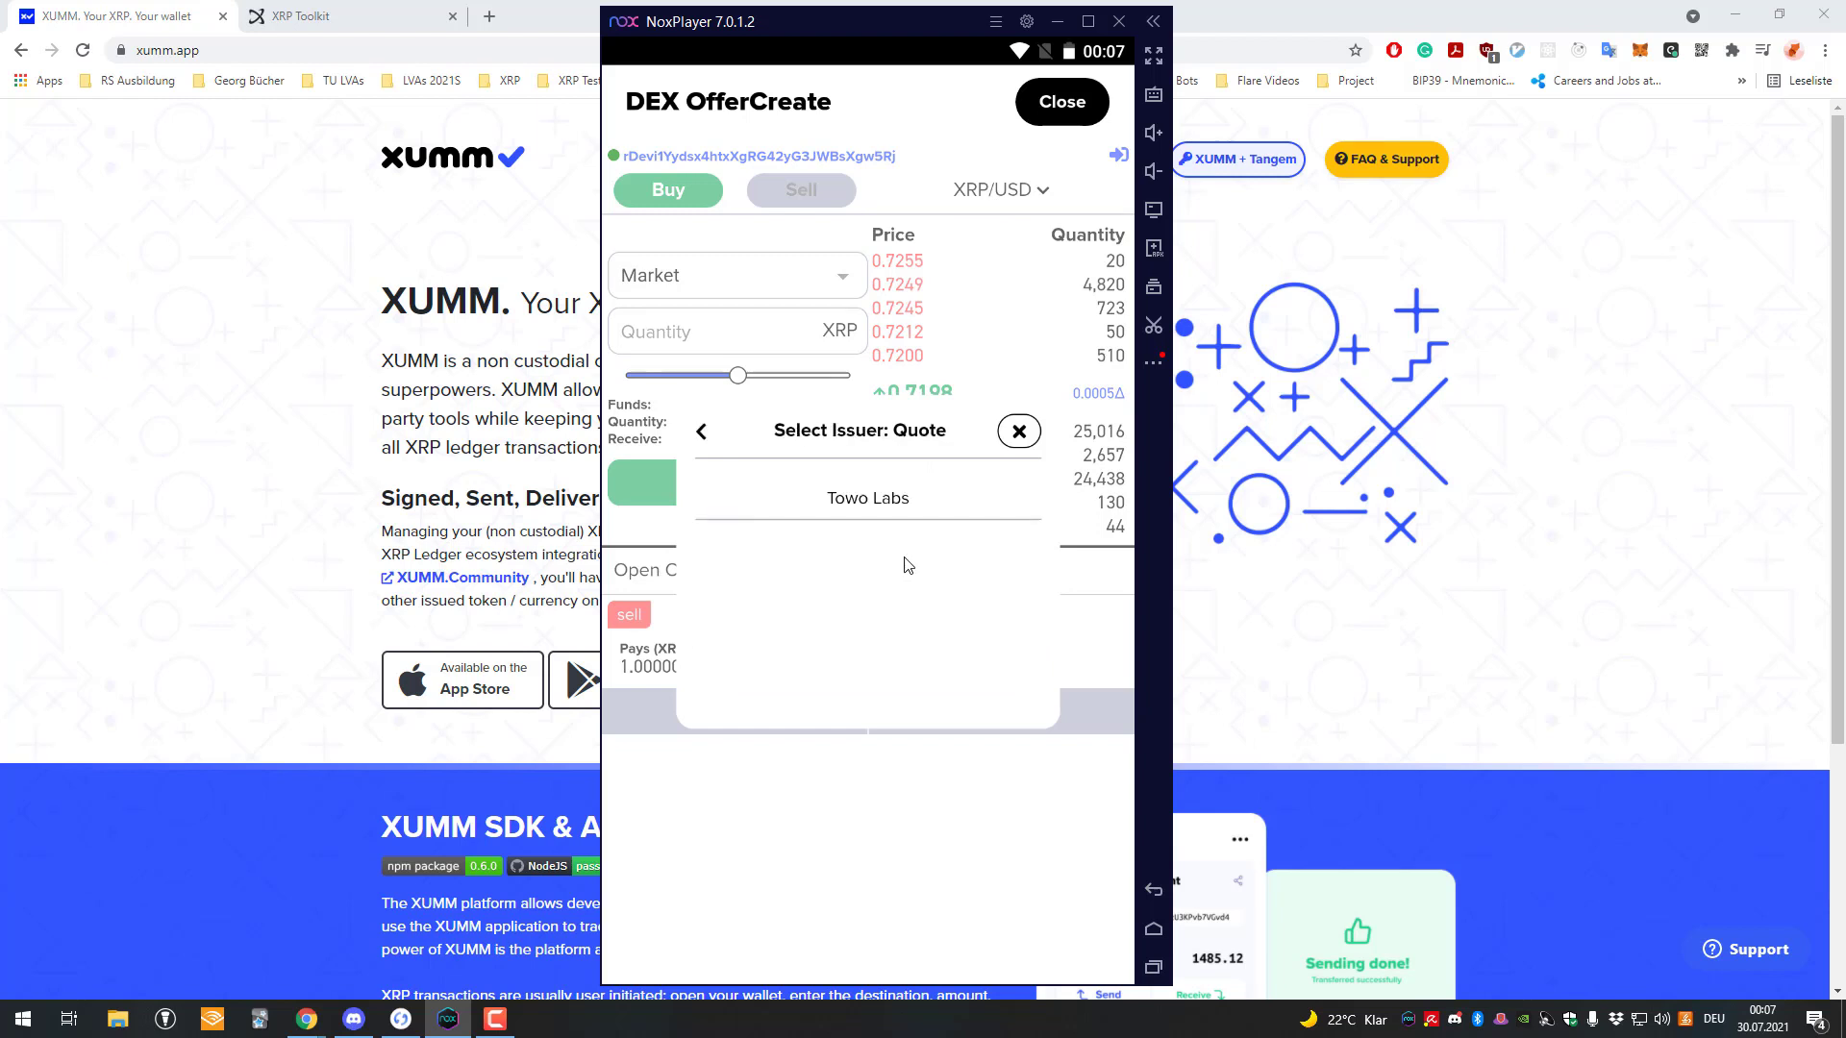
{"action": "left_click", "coordinate": [935, 510]}
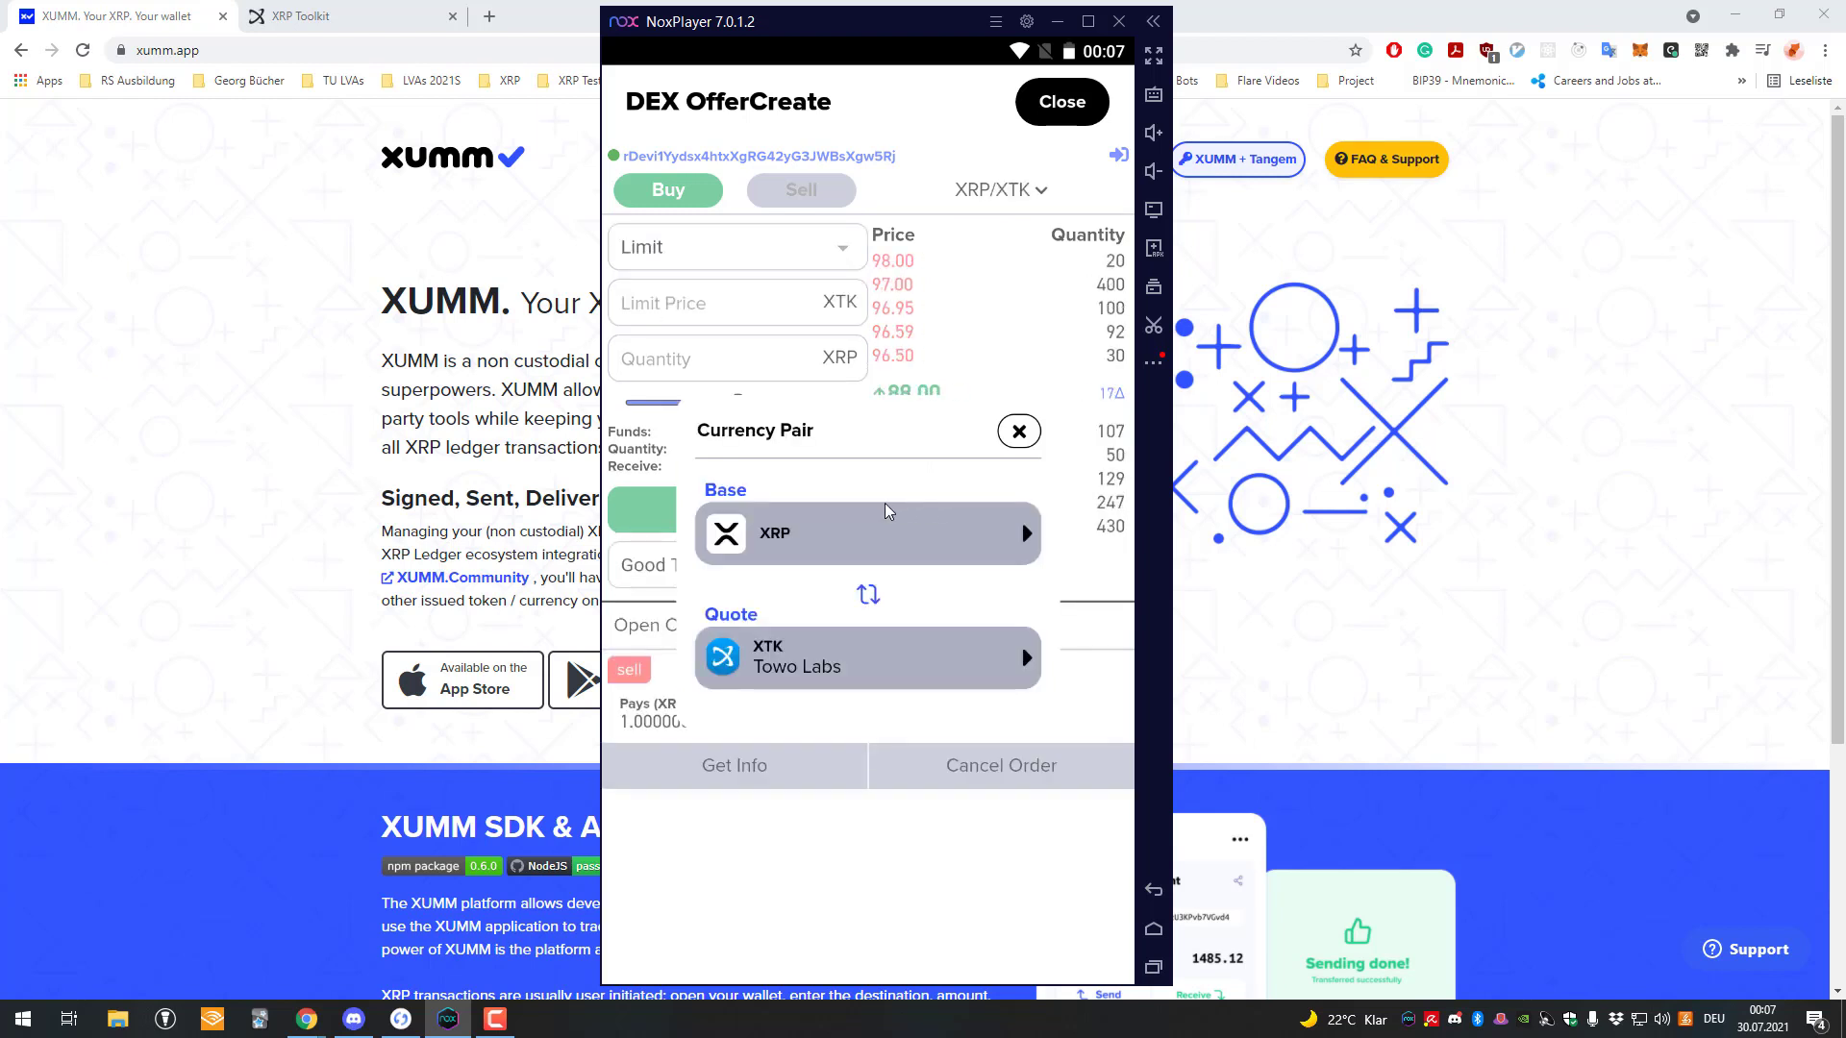
{"action": "left_click", "coordinate": [1021, 432]}
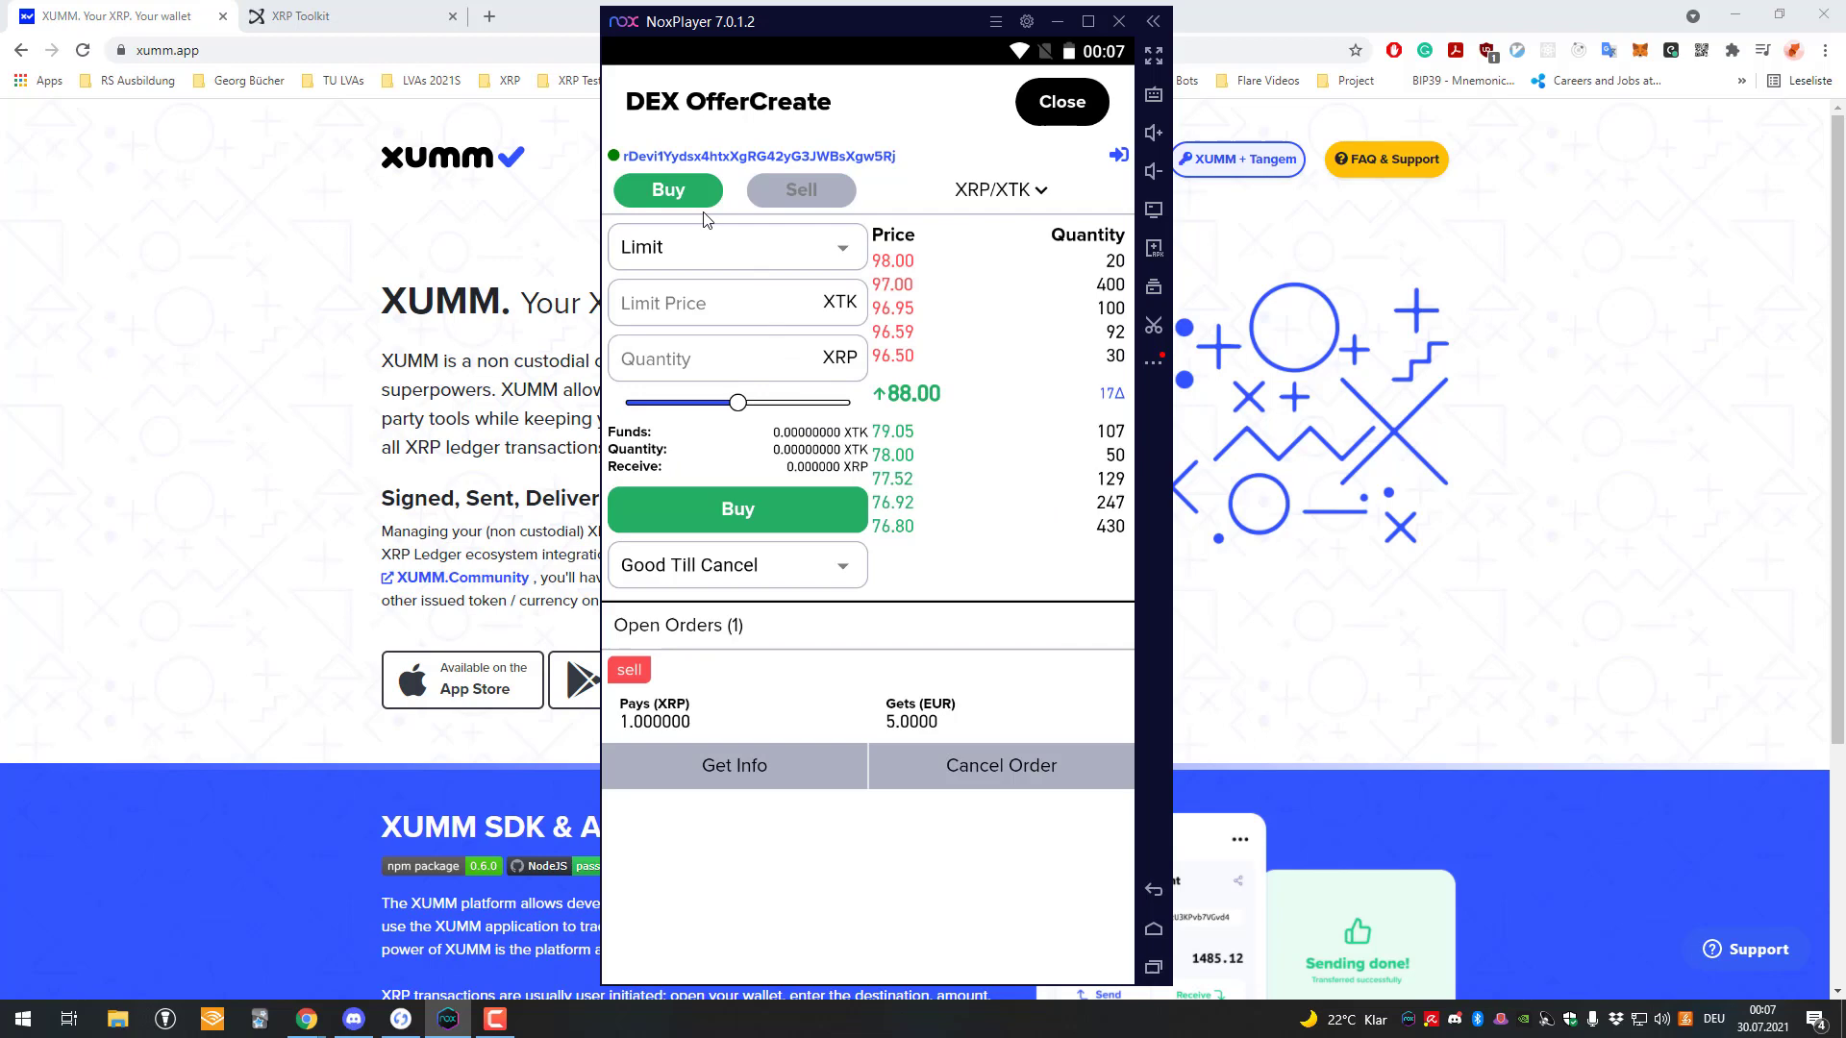
Keep Limit as the order type and start filling in price and quantity.
{"action": "left_click", "coordinate": [771, 257]}
{"action": "left_click", "coordinate": [769, 428]}
{"action": "left_click", "coordinate": [747, 240]}
{"action": "left_click", "coordinate": [731, 289]}
{"action": "left_click", "coordinate": [726, 305]}
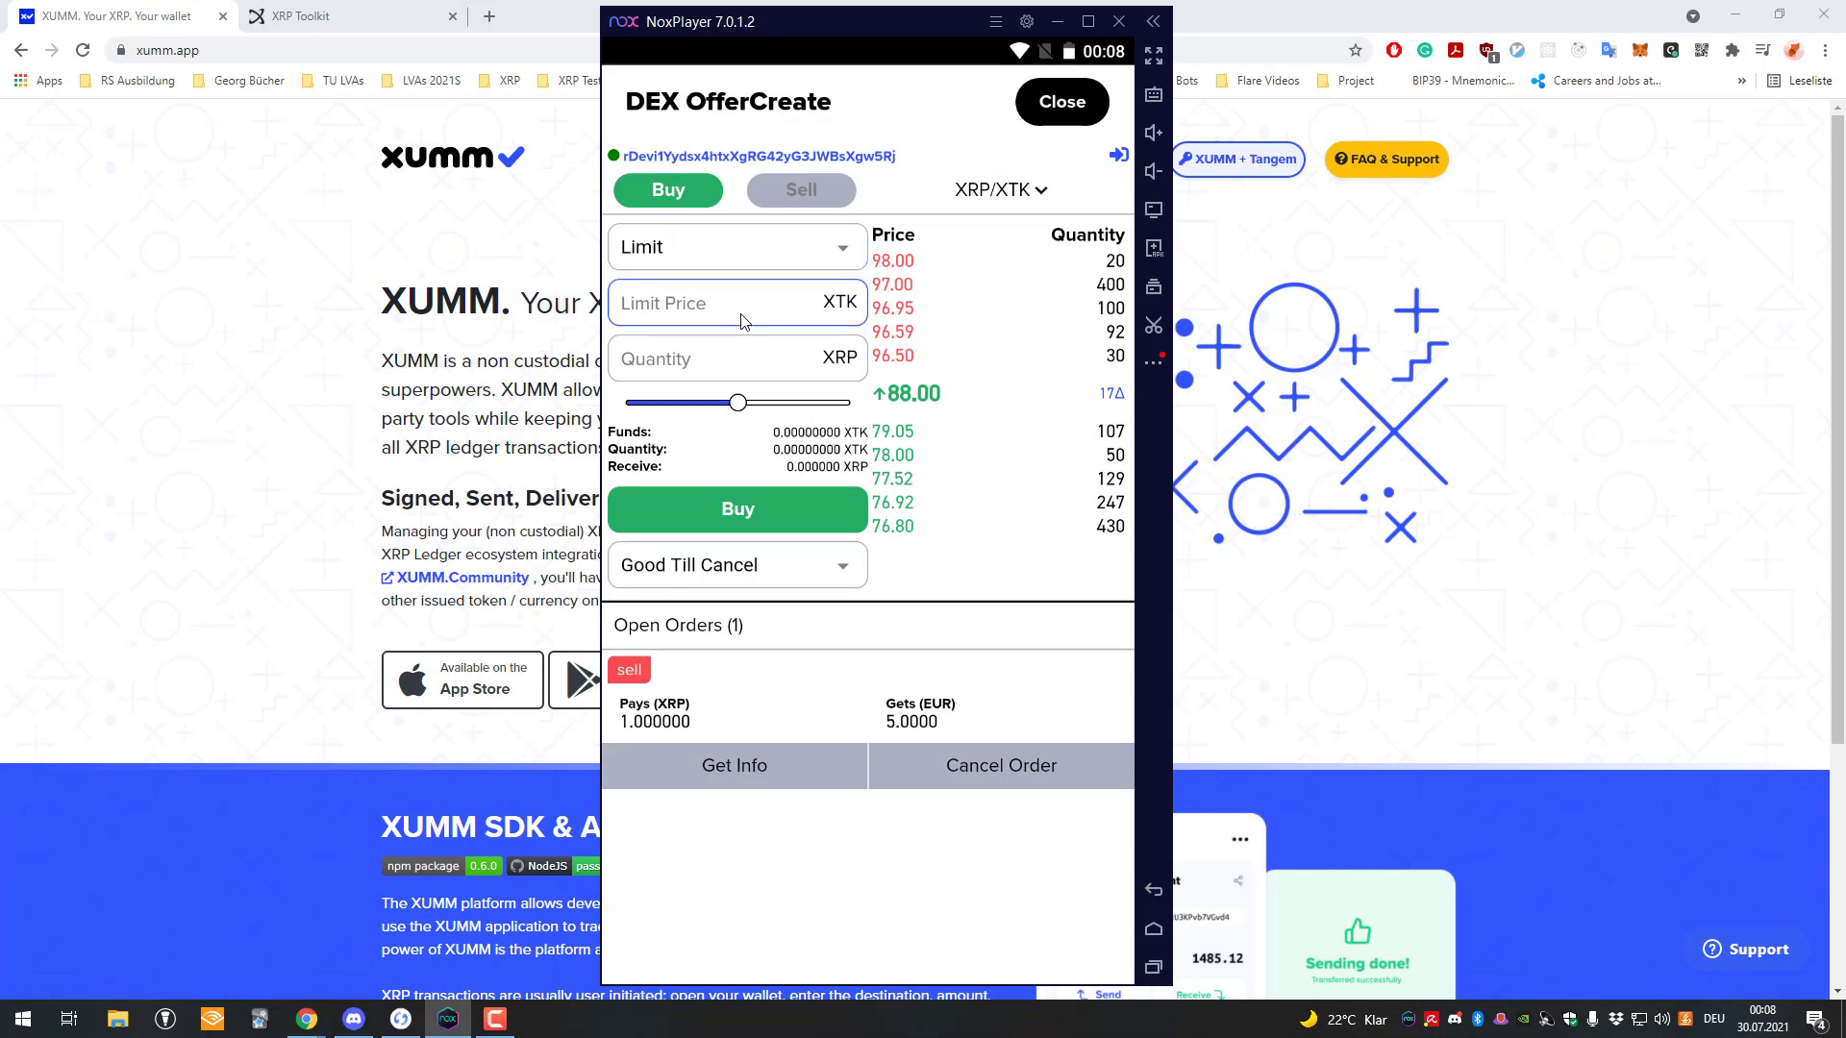
{"action": "left_click", "coordinate": [781, 361]}
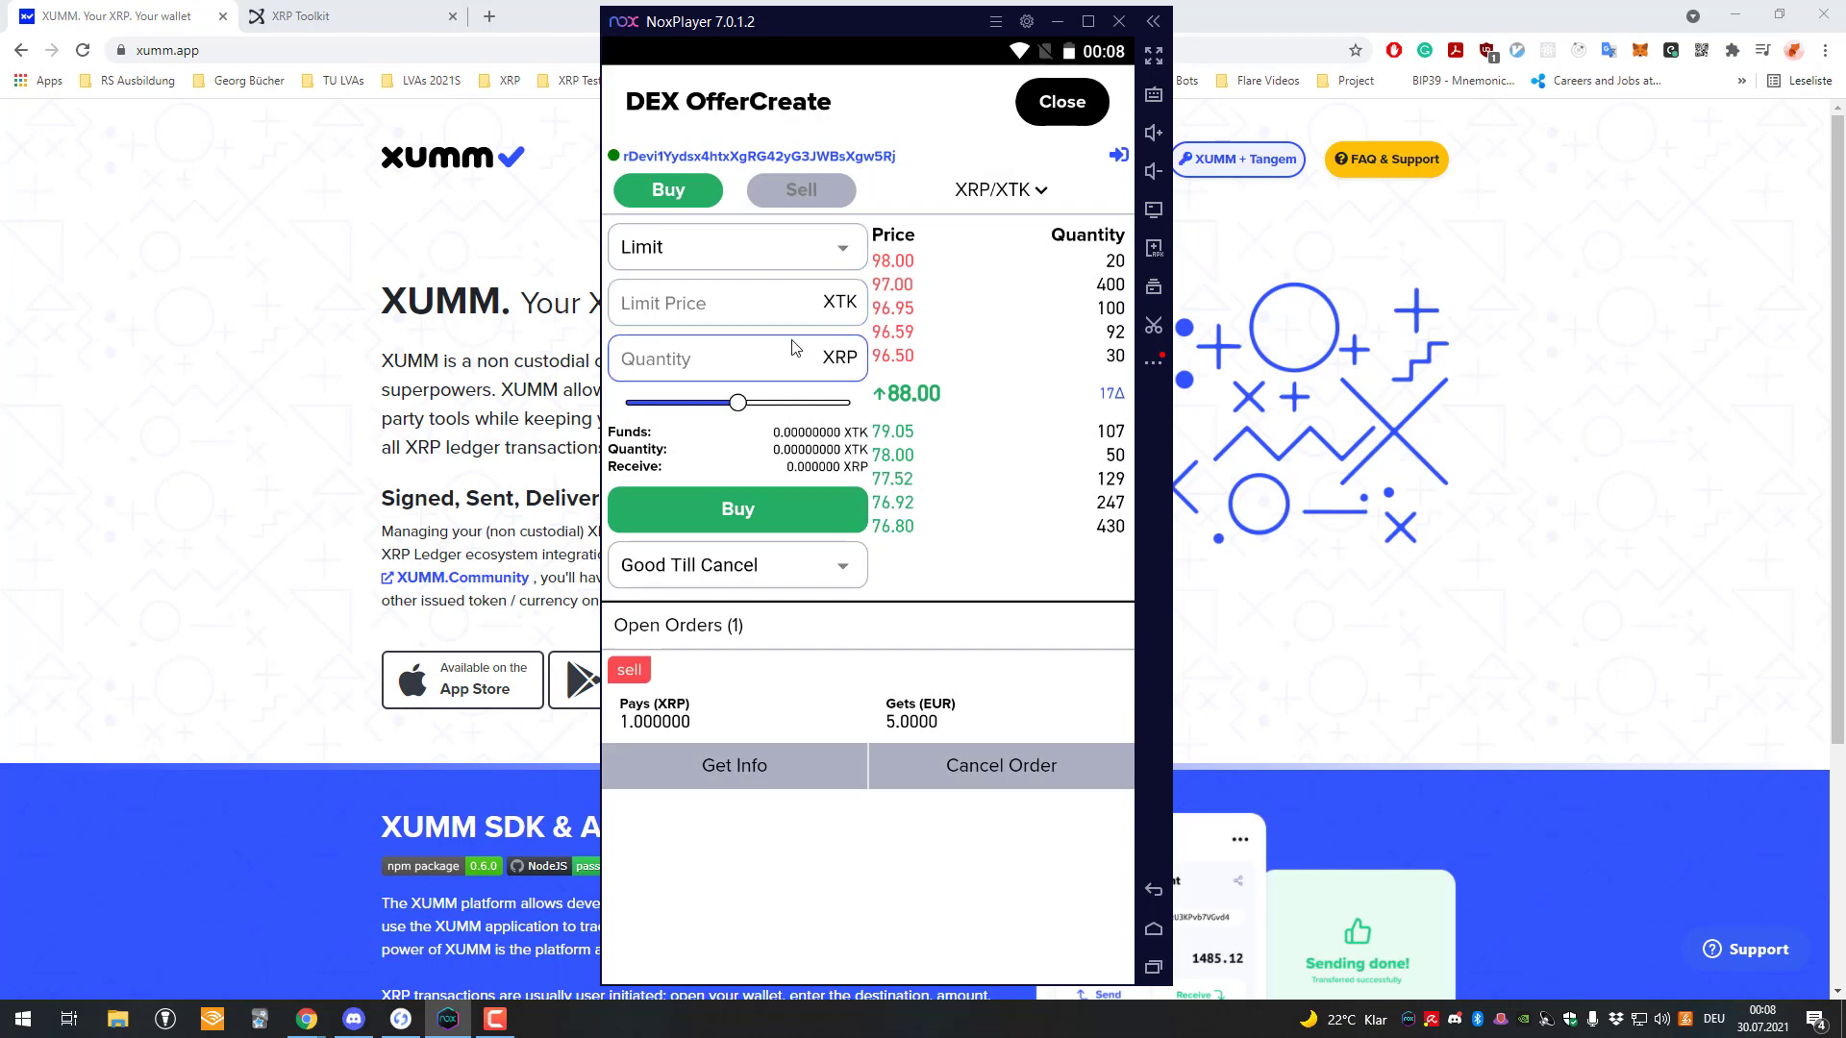
{"action": "type", "text": "1"}
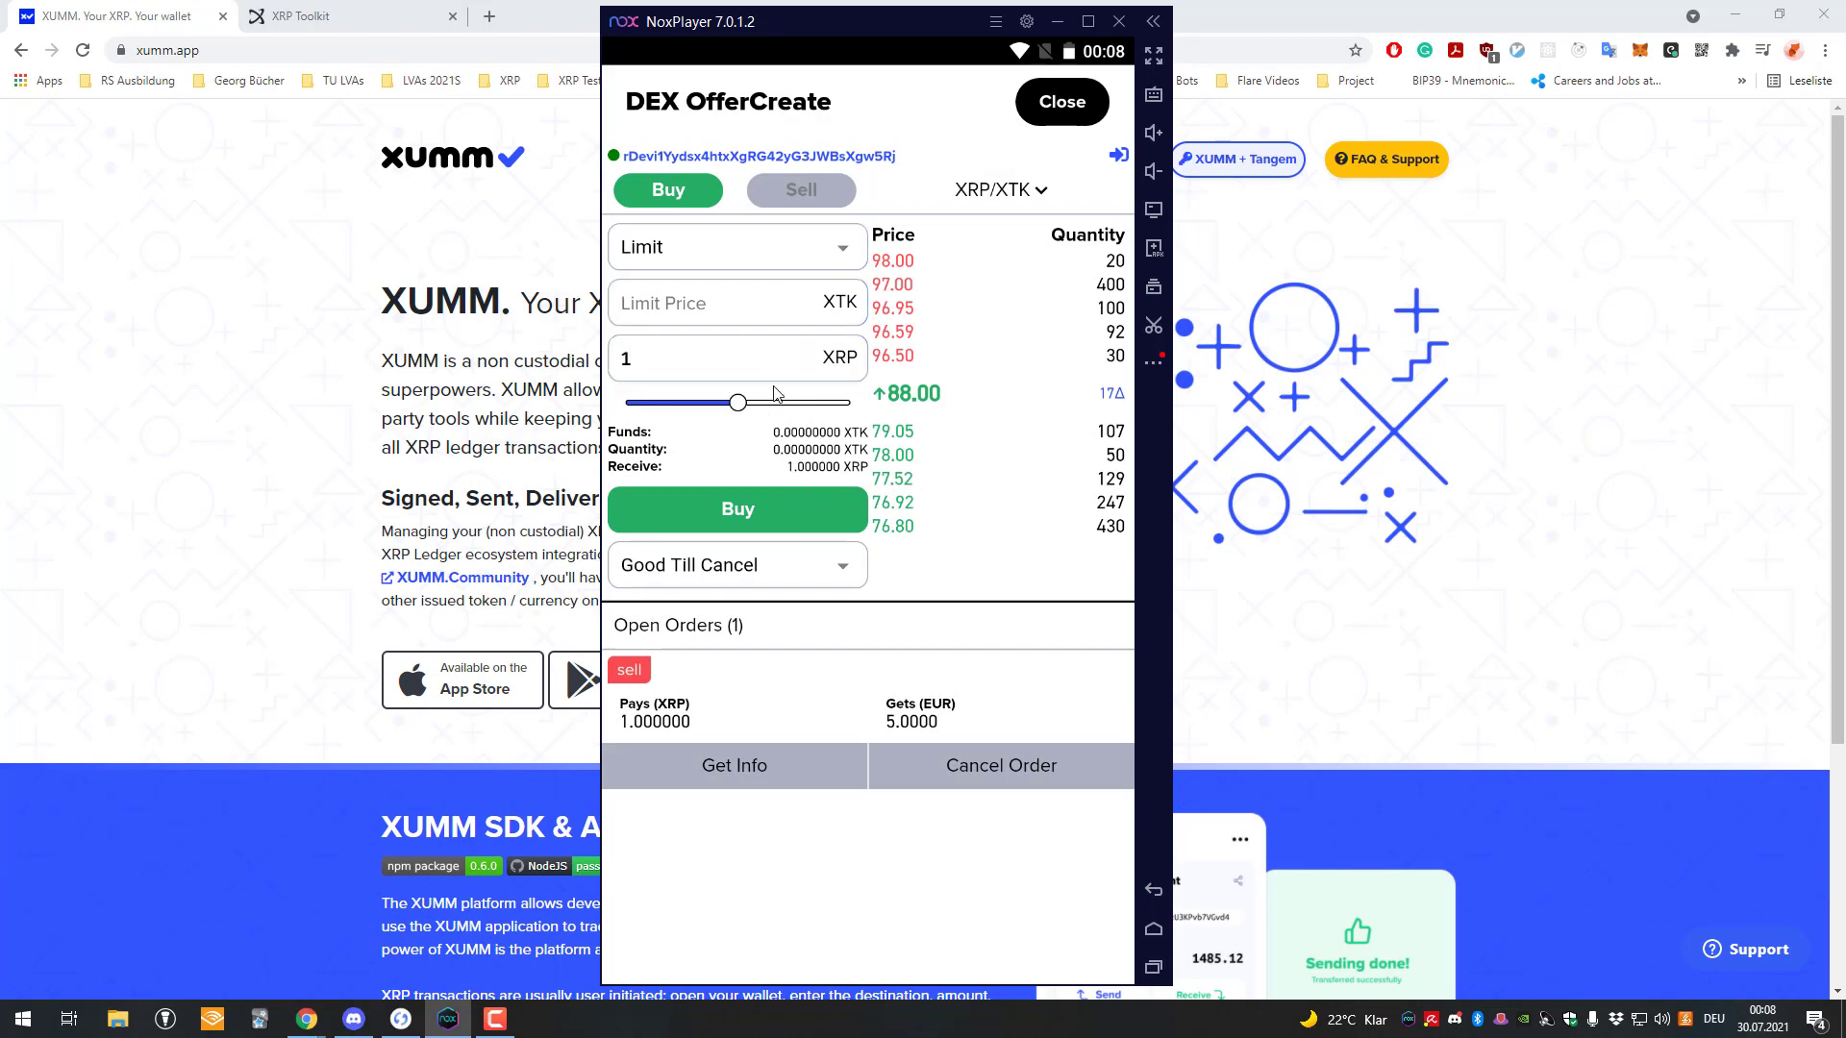
Switch the order to Sell, set the limit price to 87 XTK and clear the quantity.
{"action": "left_click", "coordinate": [796, 196]}
{"action": "left_click", "coordinate": [763, 363]}
{"action": "type", "text": "1"}
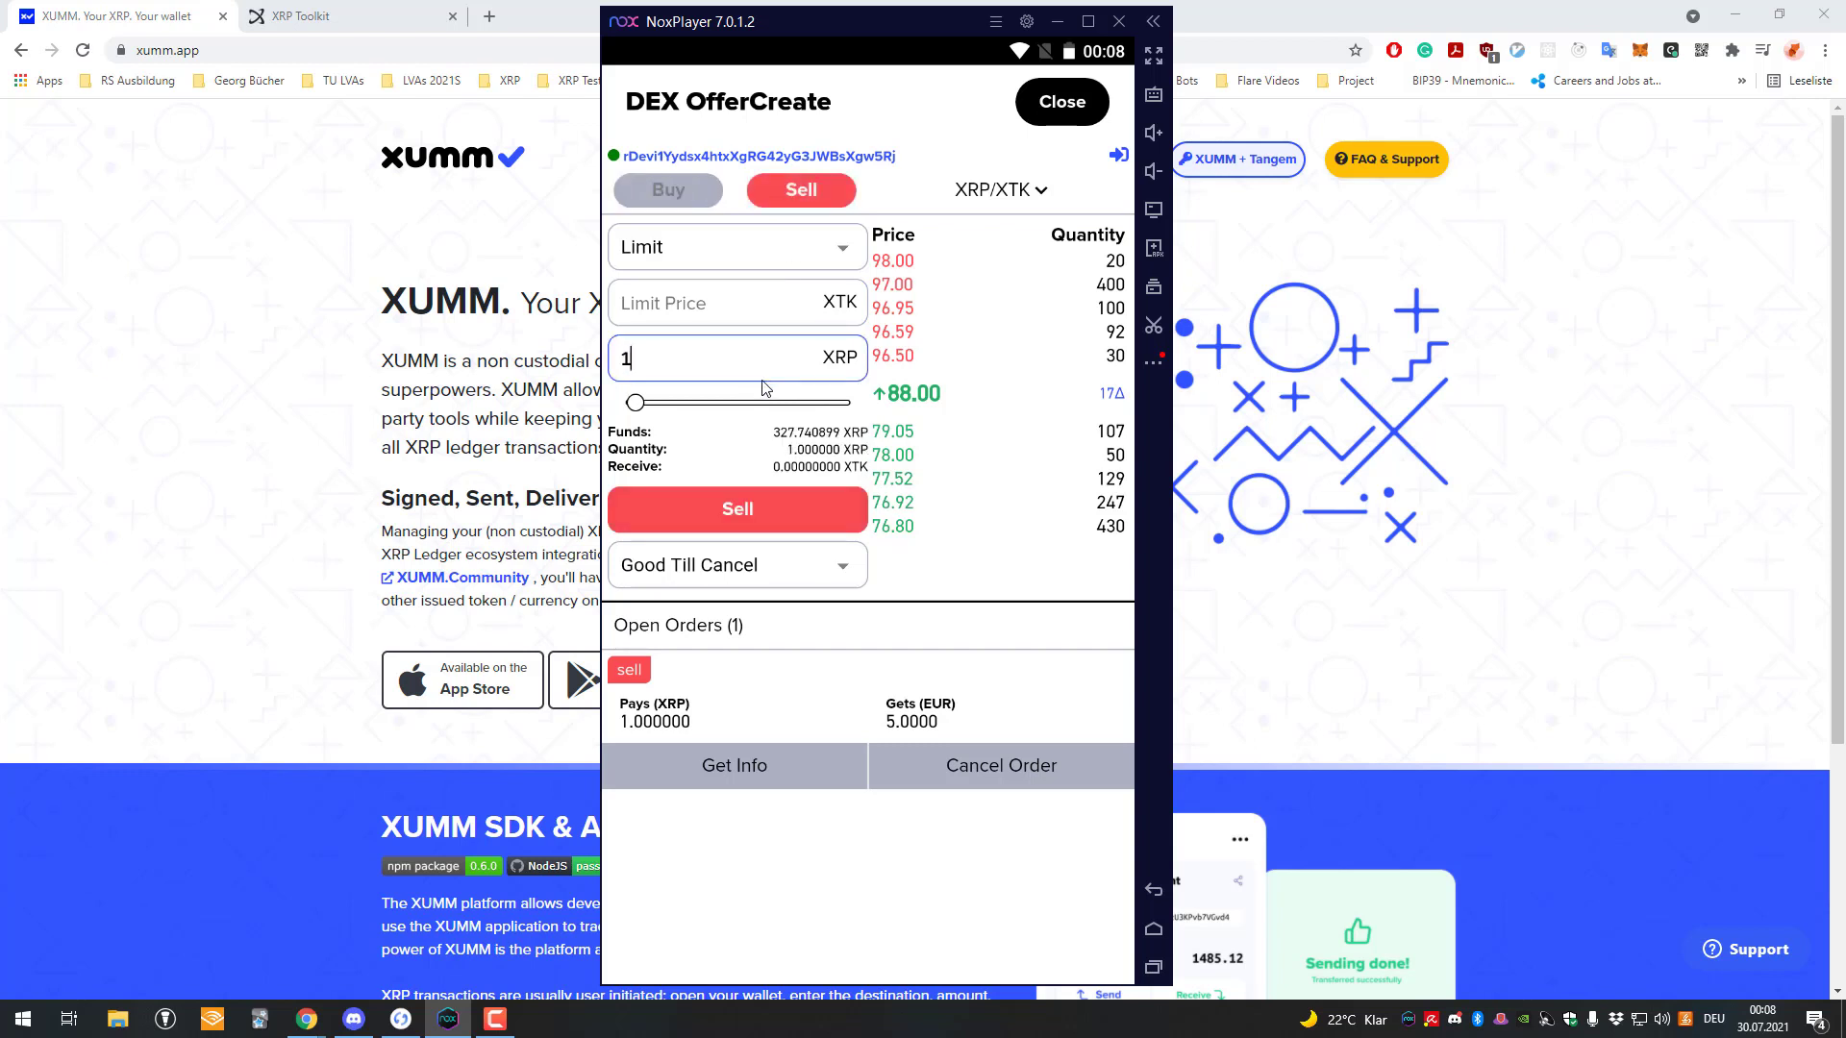
{"action": "left_click", "coordinate": [736, 326]}
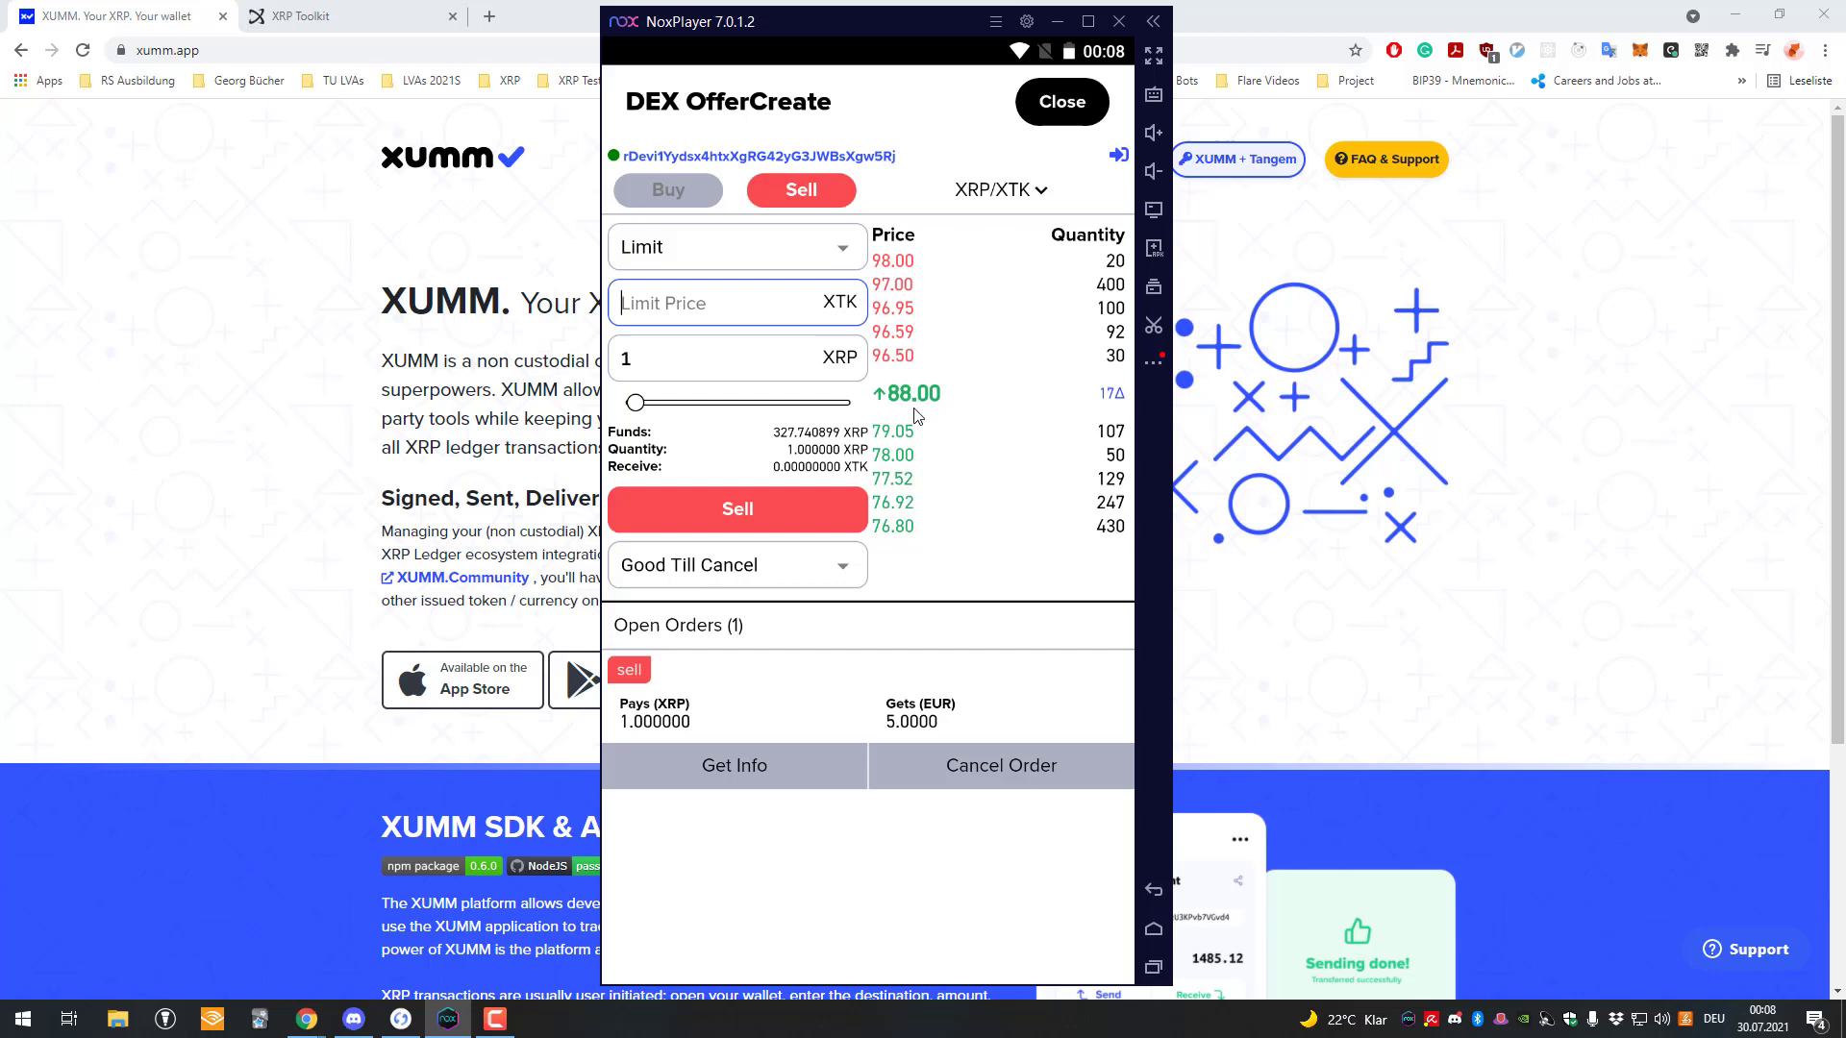
{"action": "type", "text": "88"}
{"action": "key", "text": "BackSpace"}
{"action": "key", "text": "BackSpace"}
{"action": "type", "text": "87"}
{"action": "left_click", "coordinate": [727, 372]}
{"action": "key", "text": "BackSpace"}
Enter quantity 0.1, review and sign the sell offer with the passcode, then close.
{"action": "type", "text": "0"}
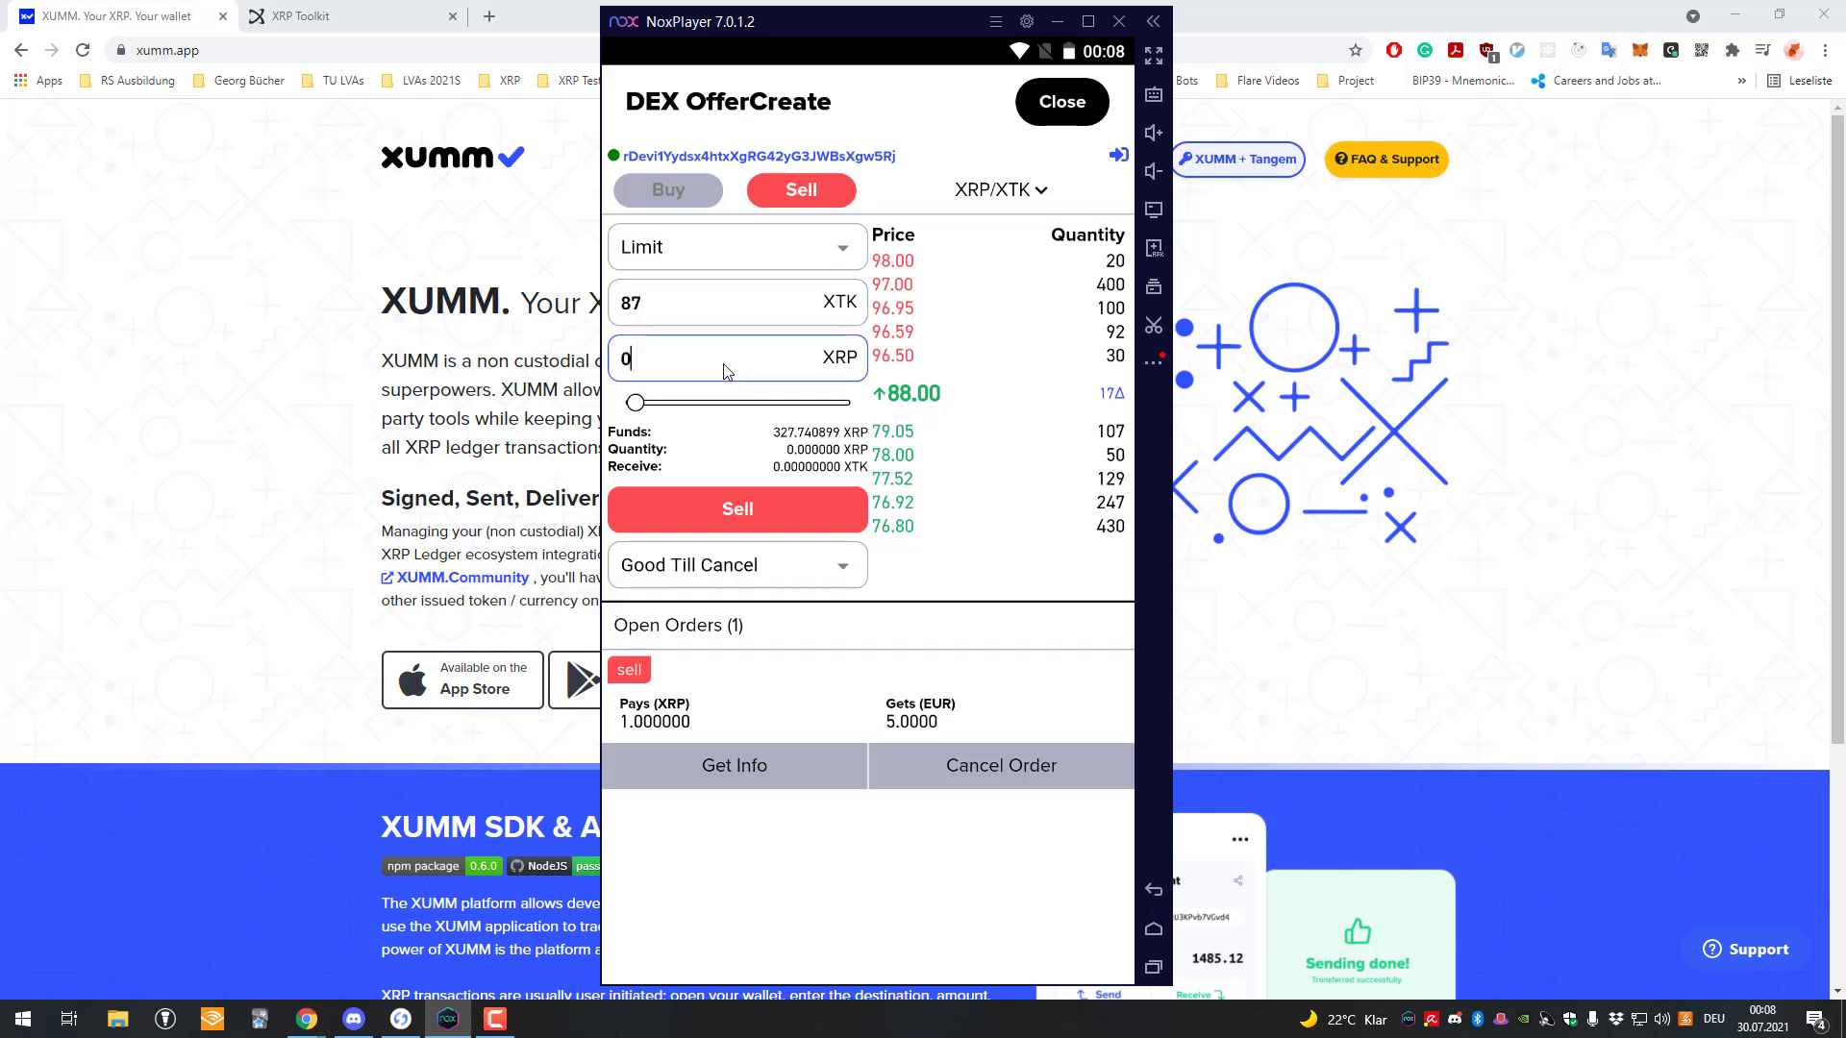
{"action": "type", "text": ".1"}
{"action": "left_click", "coordinate": [810, 504]}
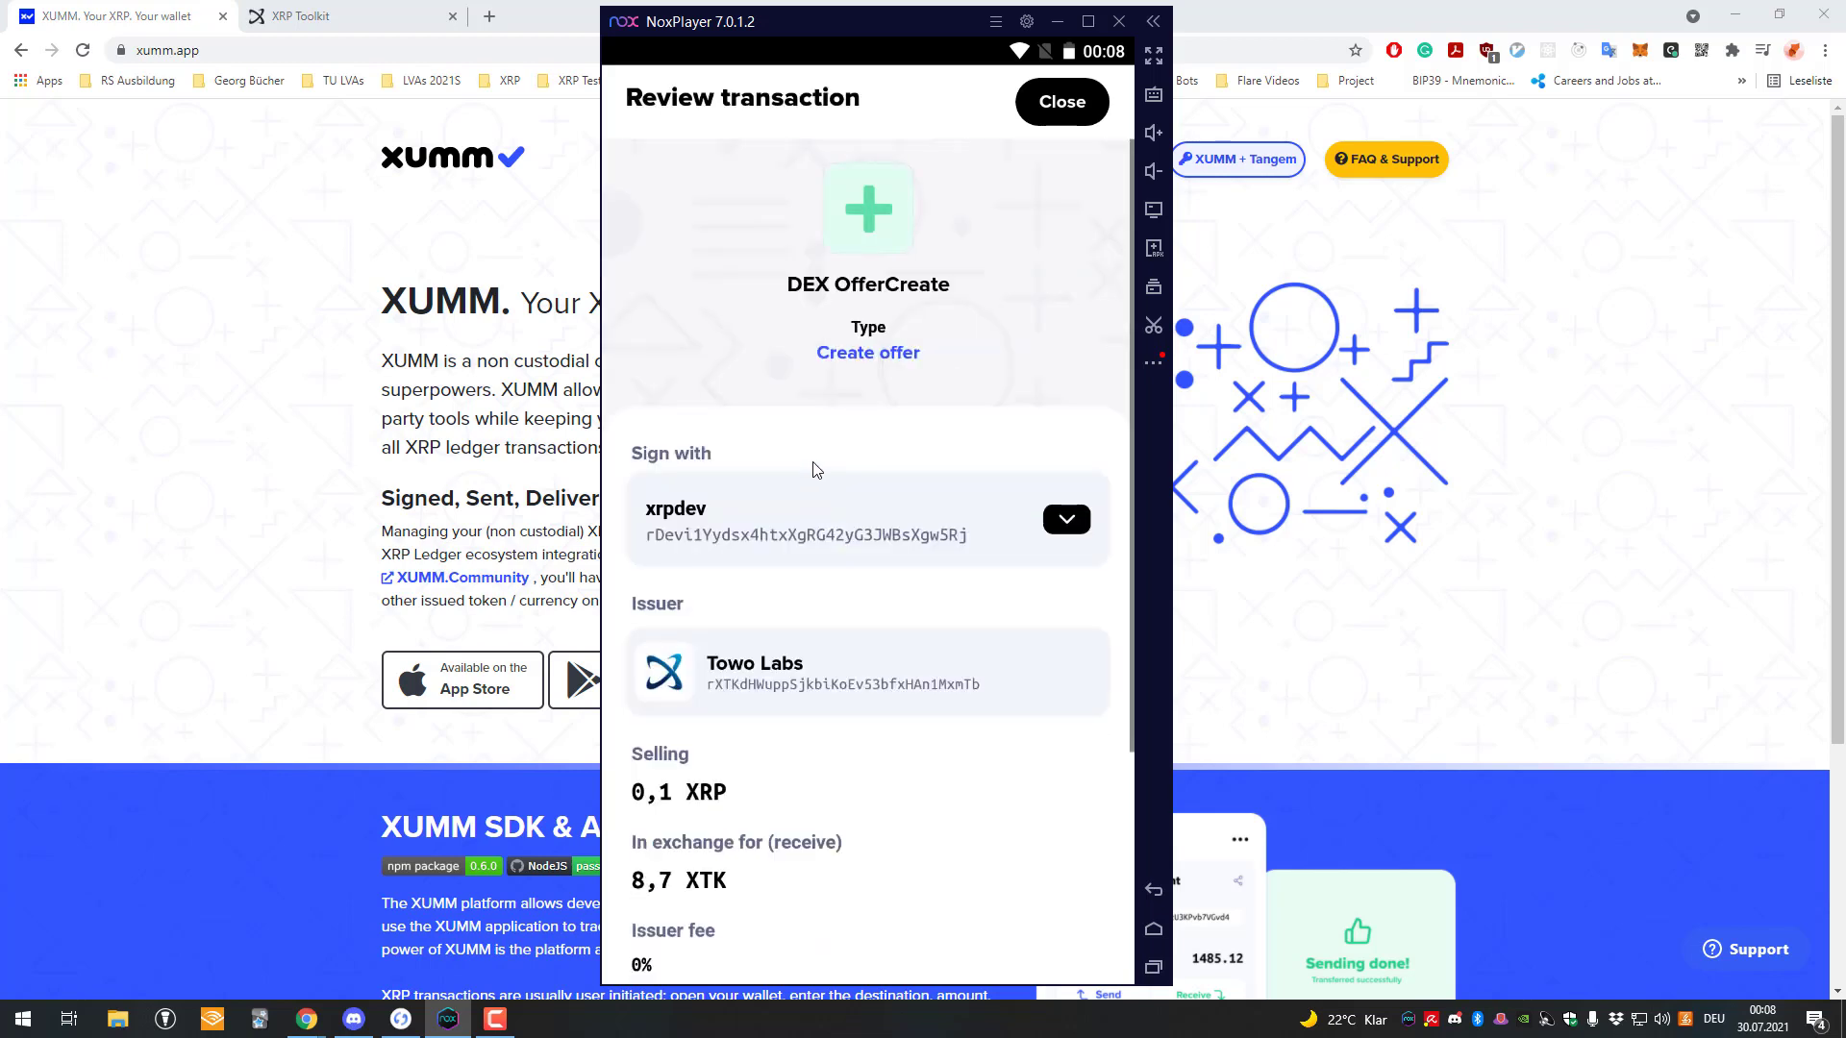
{"action": "scroll", "coordinate": [849, 538], "scroll_direction": "down", "scroll_amount": 5}
{"action": "scroll", "coordinate": [856, 567], "scroll_direction": "up", "scroll_amount": 5}
{"action": "scroll", "coordinate": [846, 568], "scroll_direction": "down", "scroll_amount": 5}
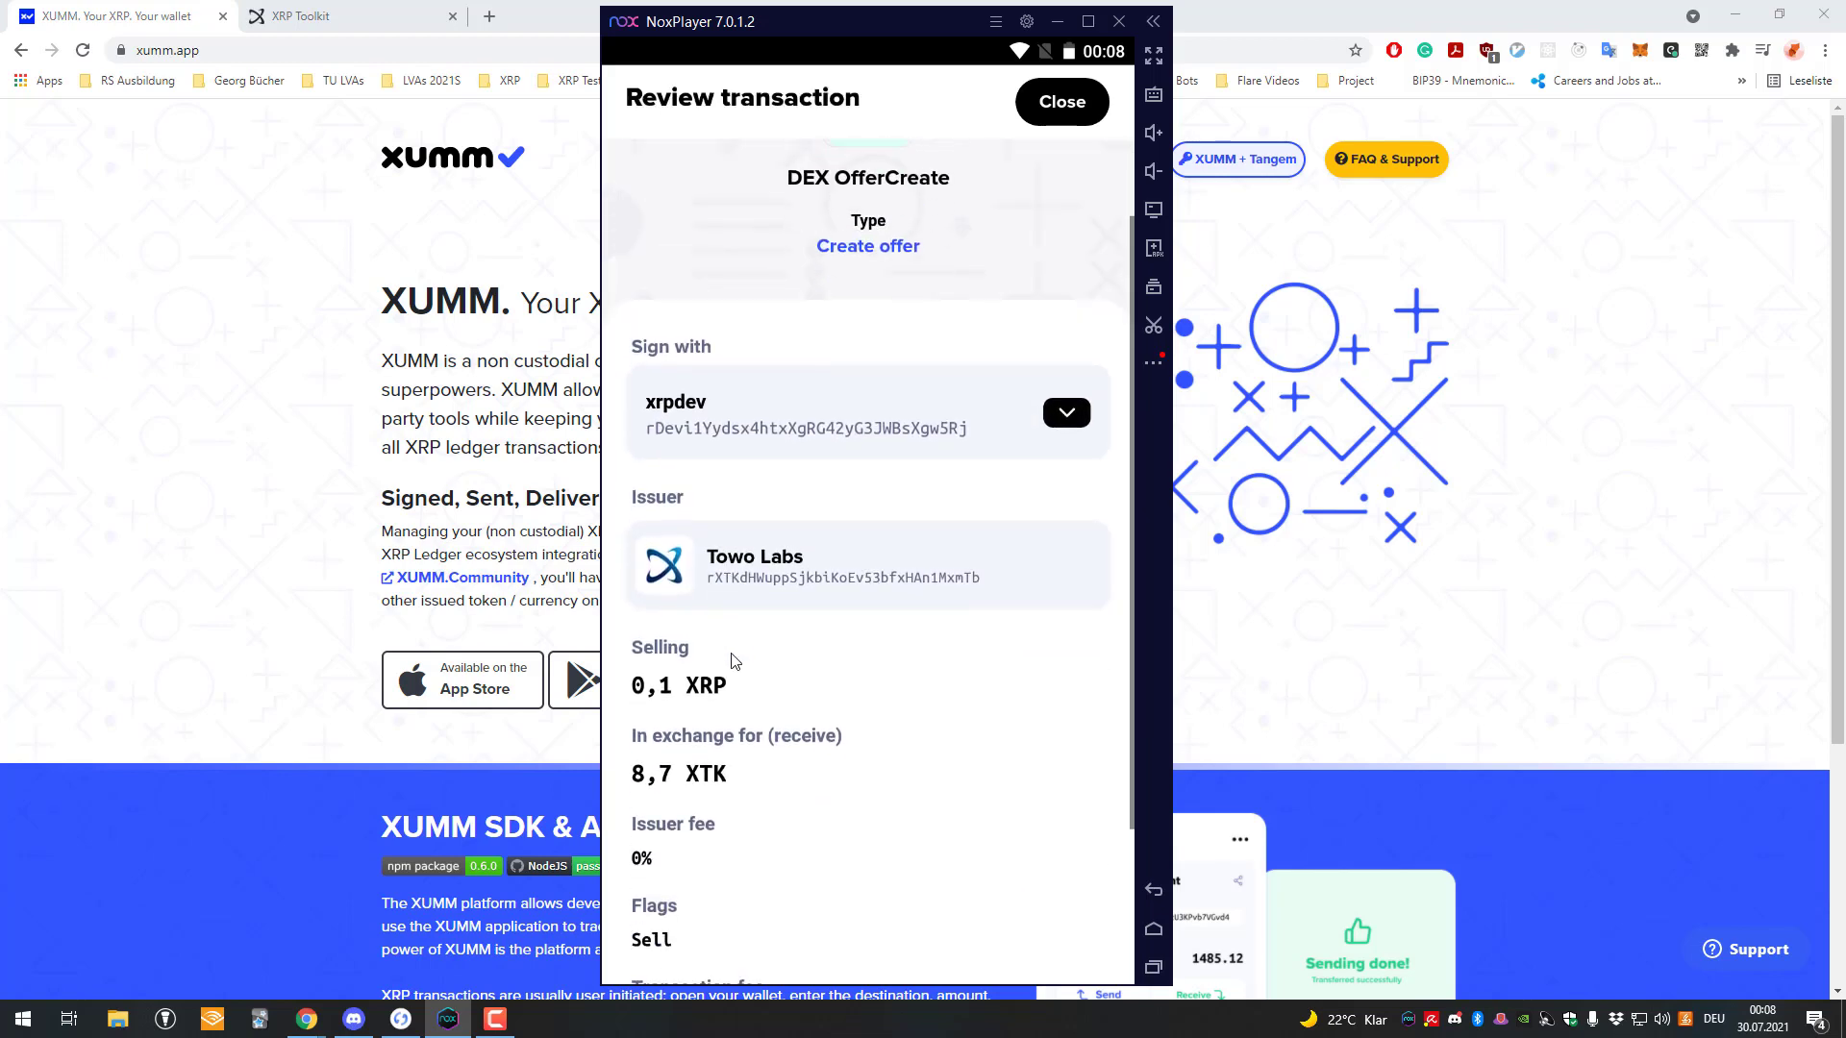
{"action": "scroll", "coordinate": [673, 591], "scroll_direction": "down", "scroll_amount": 3}
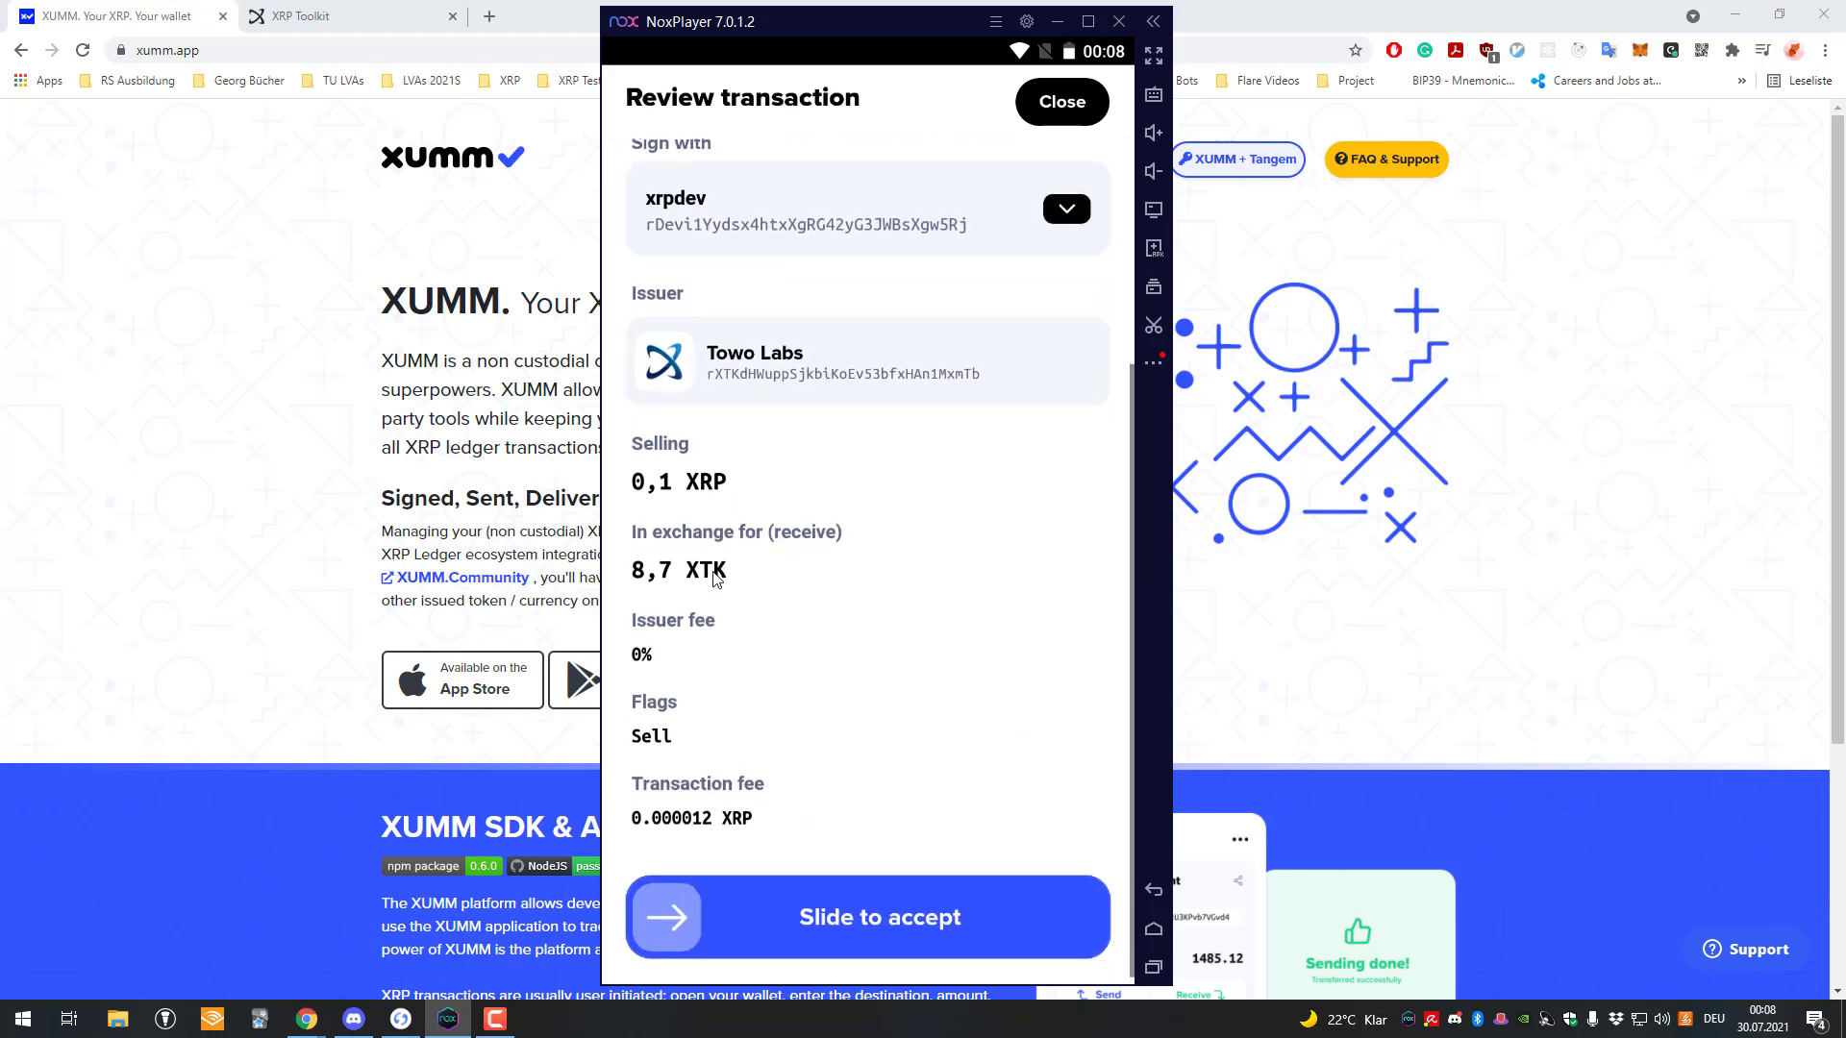
{"action": "left_click_drag", "start_coordinate": [673, 899], "coordinate": [1057, 907]}
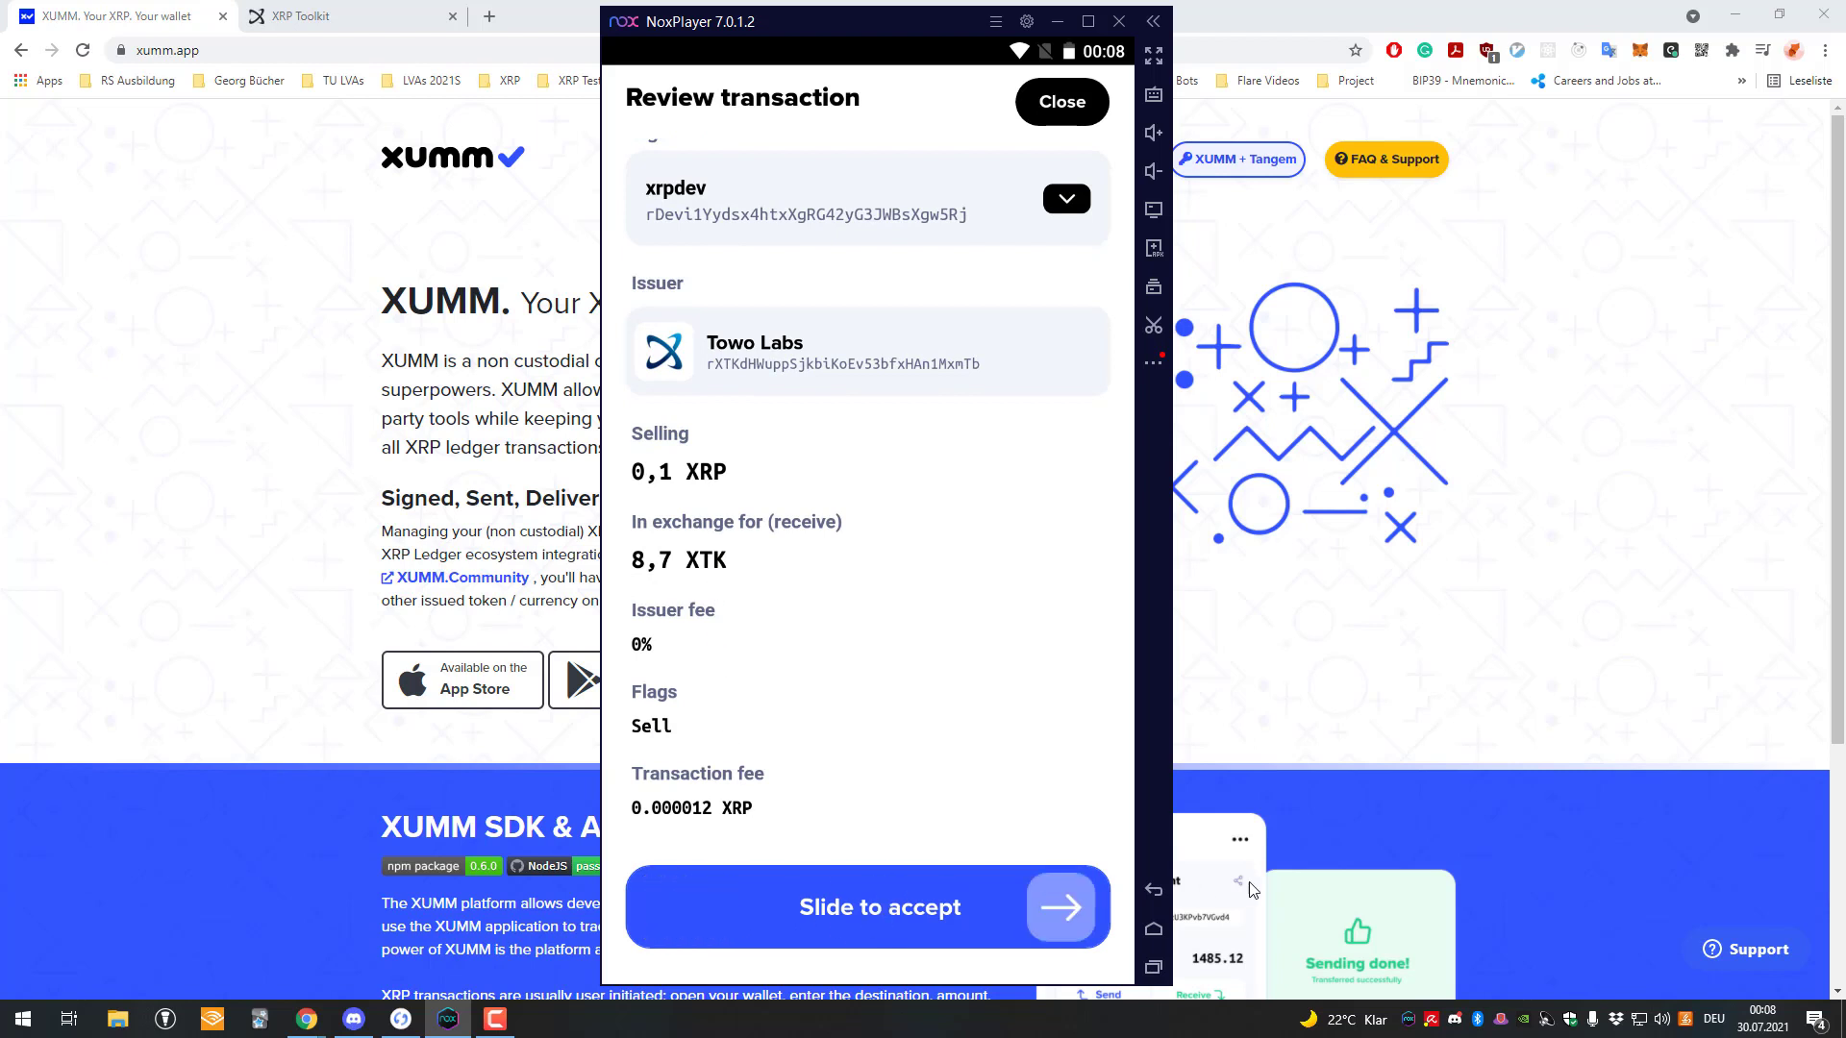
{"action": "type", "text": "******"}
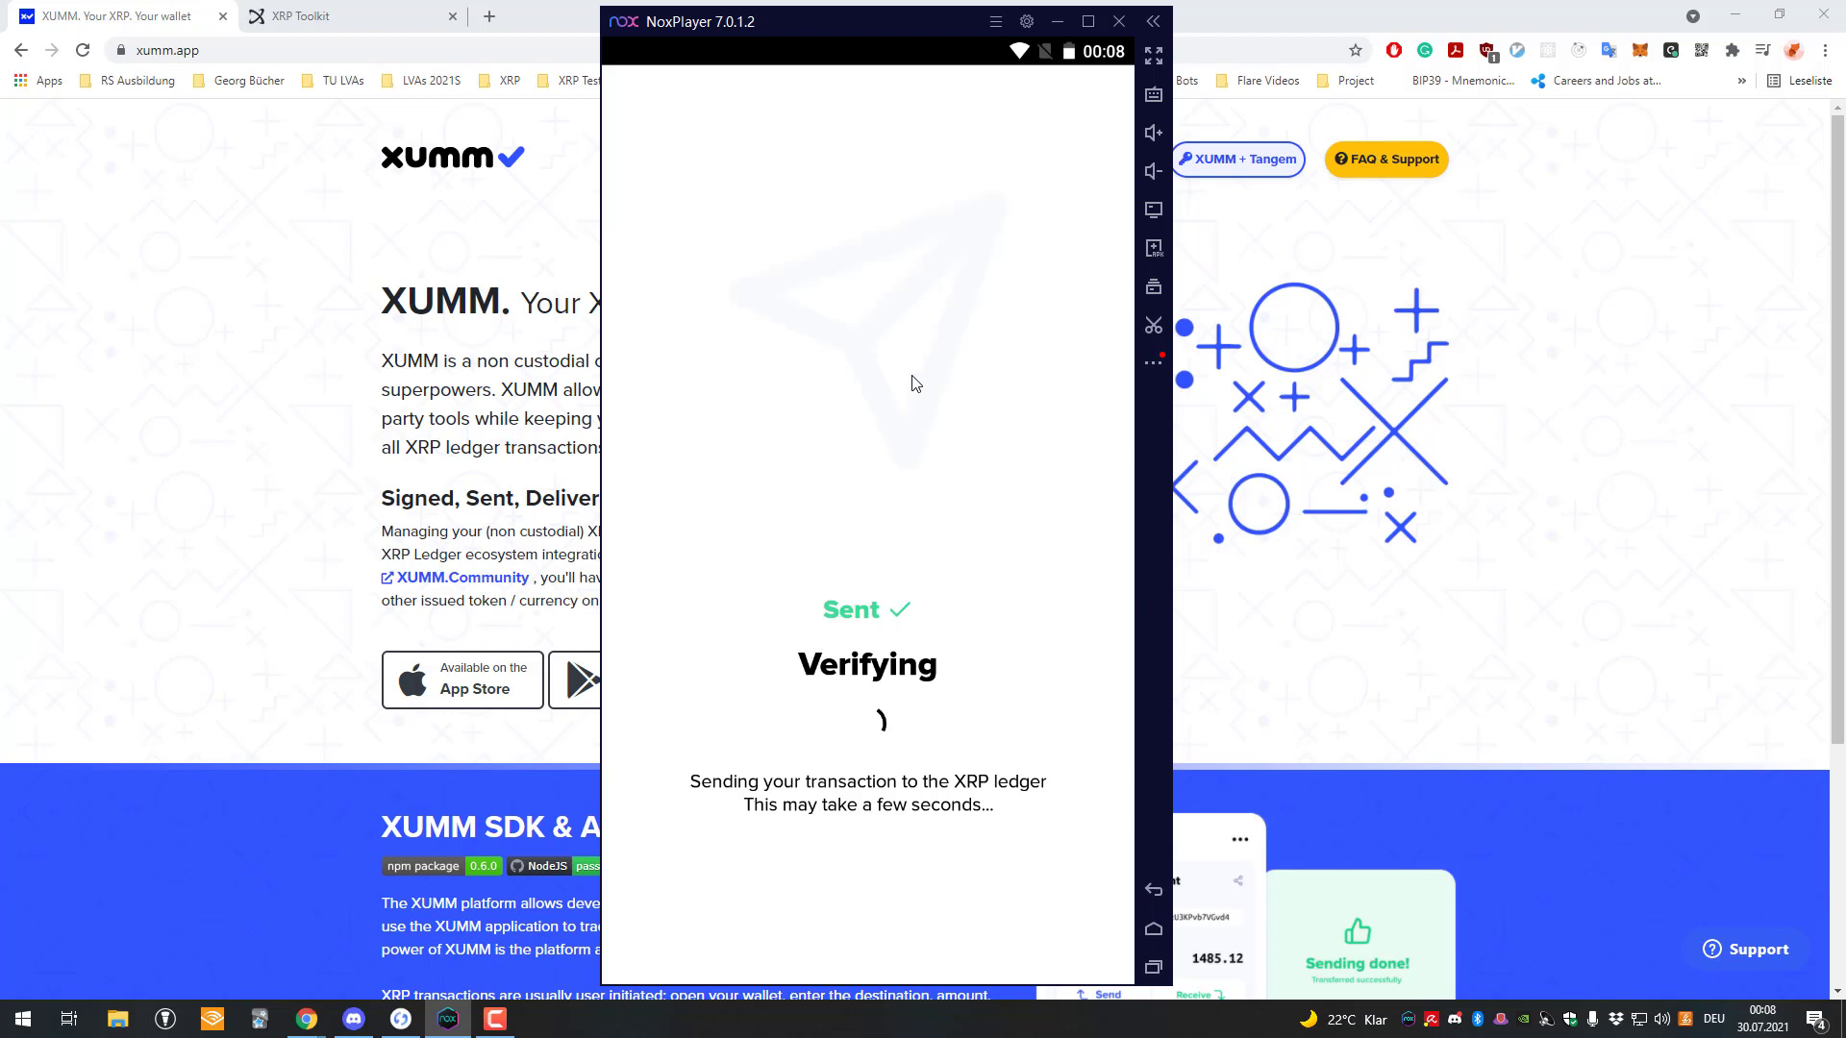
{"action": "left_click", "coordinate": [957, 921]}
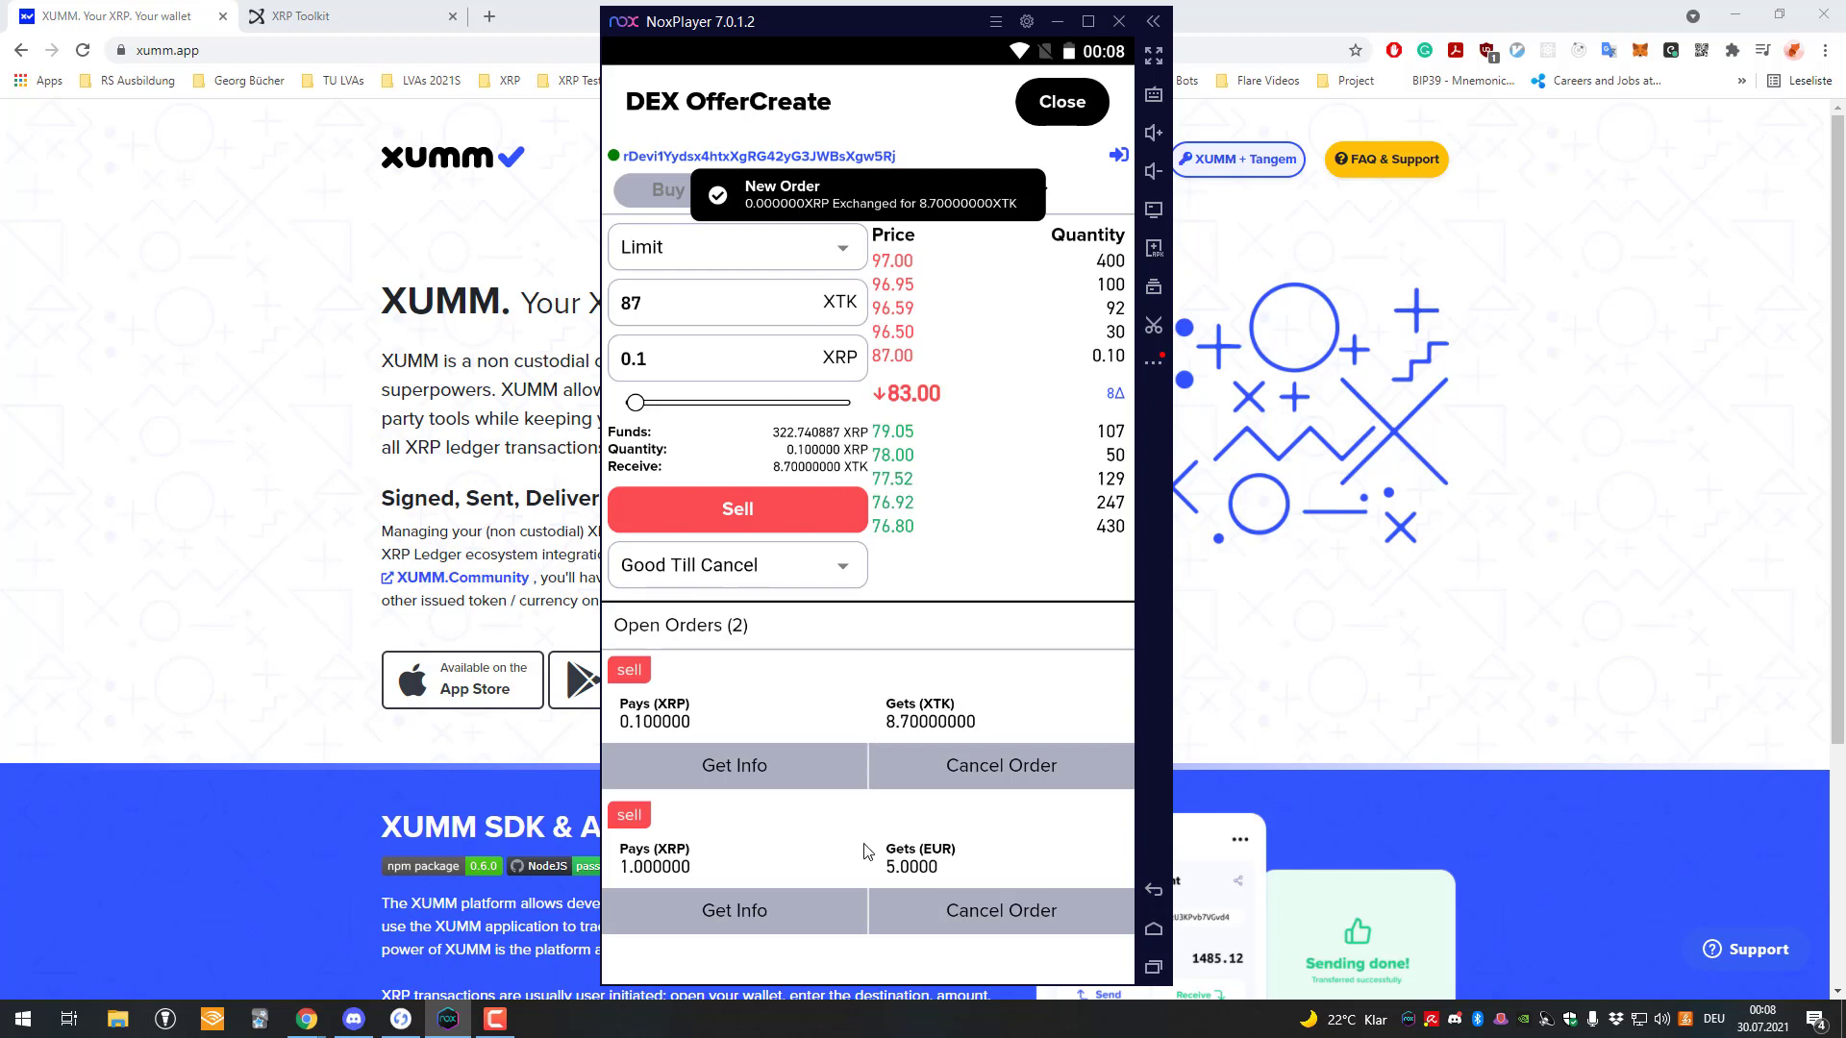
Cancel the 0.1 XRP-for-8.7 XTK order, sign the cancellation, and close the DEX xApp.
{"action": "left_click", "coordinate": [790, 771]}
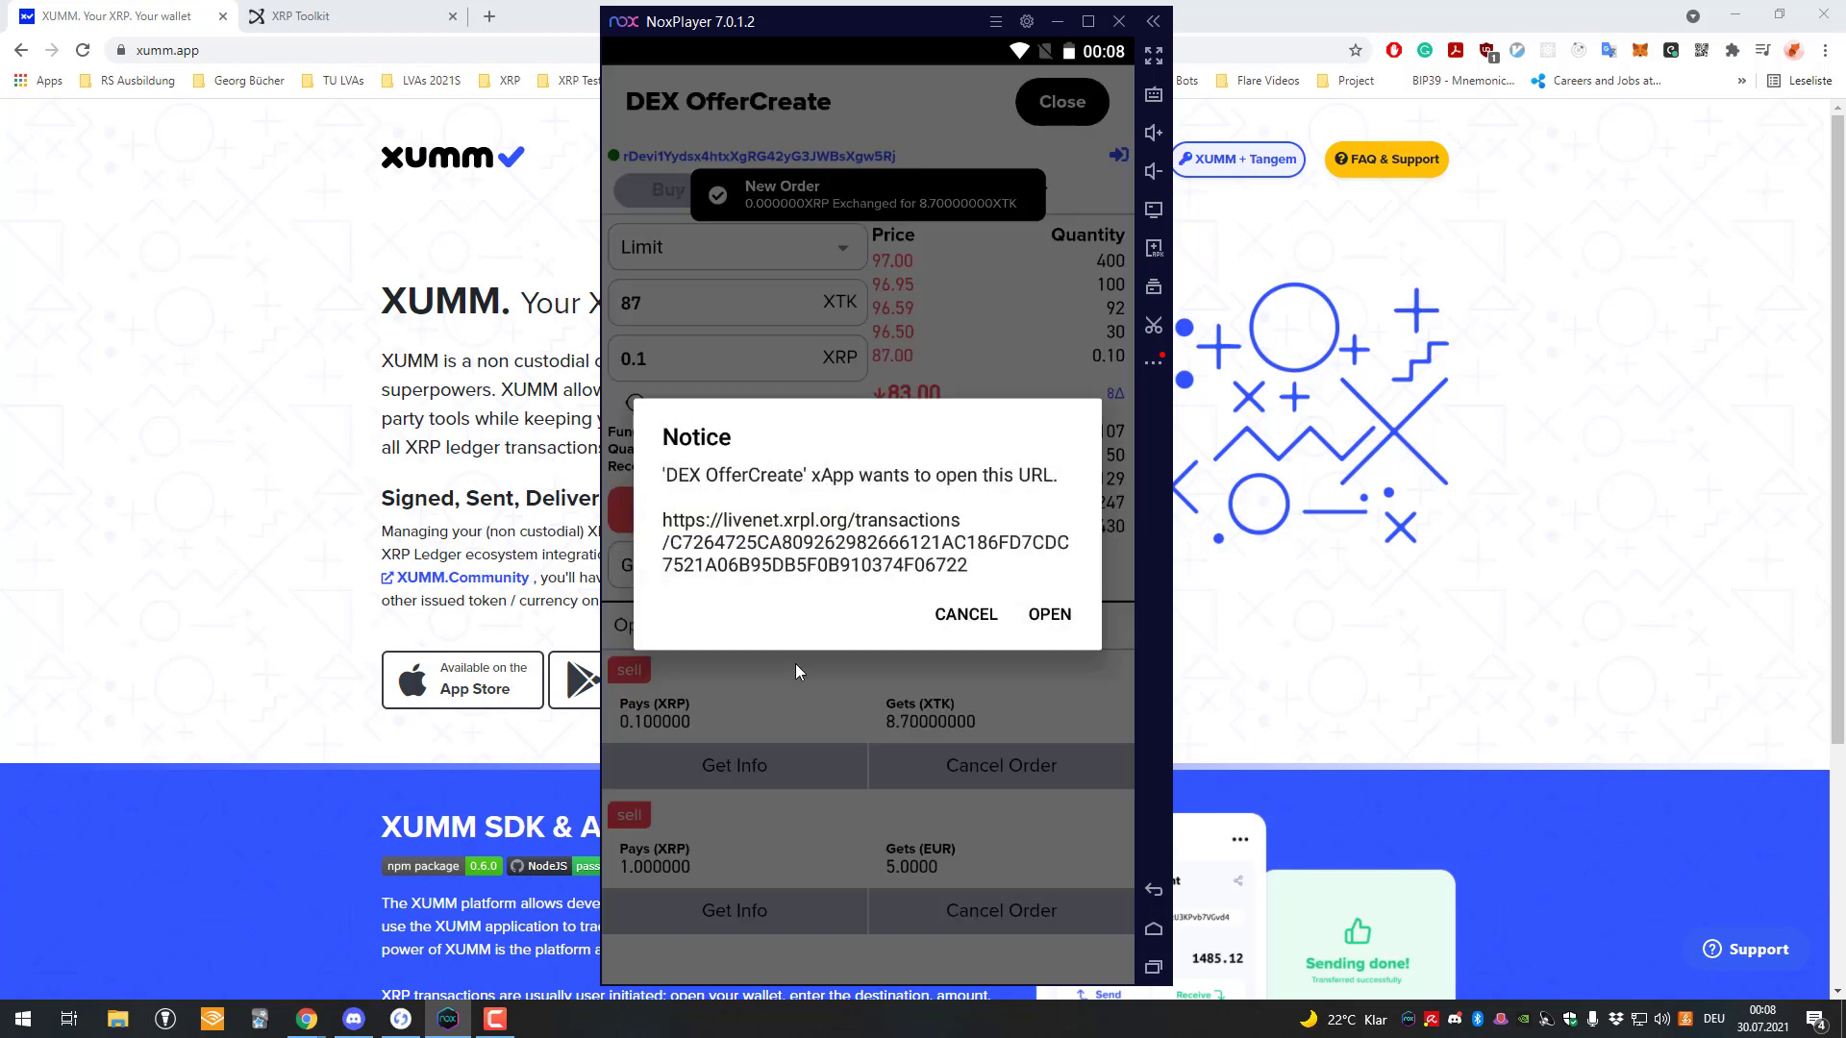
{"action": "left_click", "coordinate": [966, 616]}
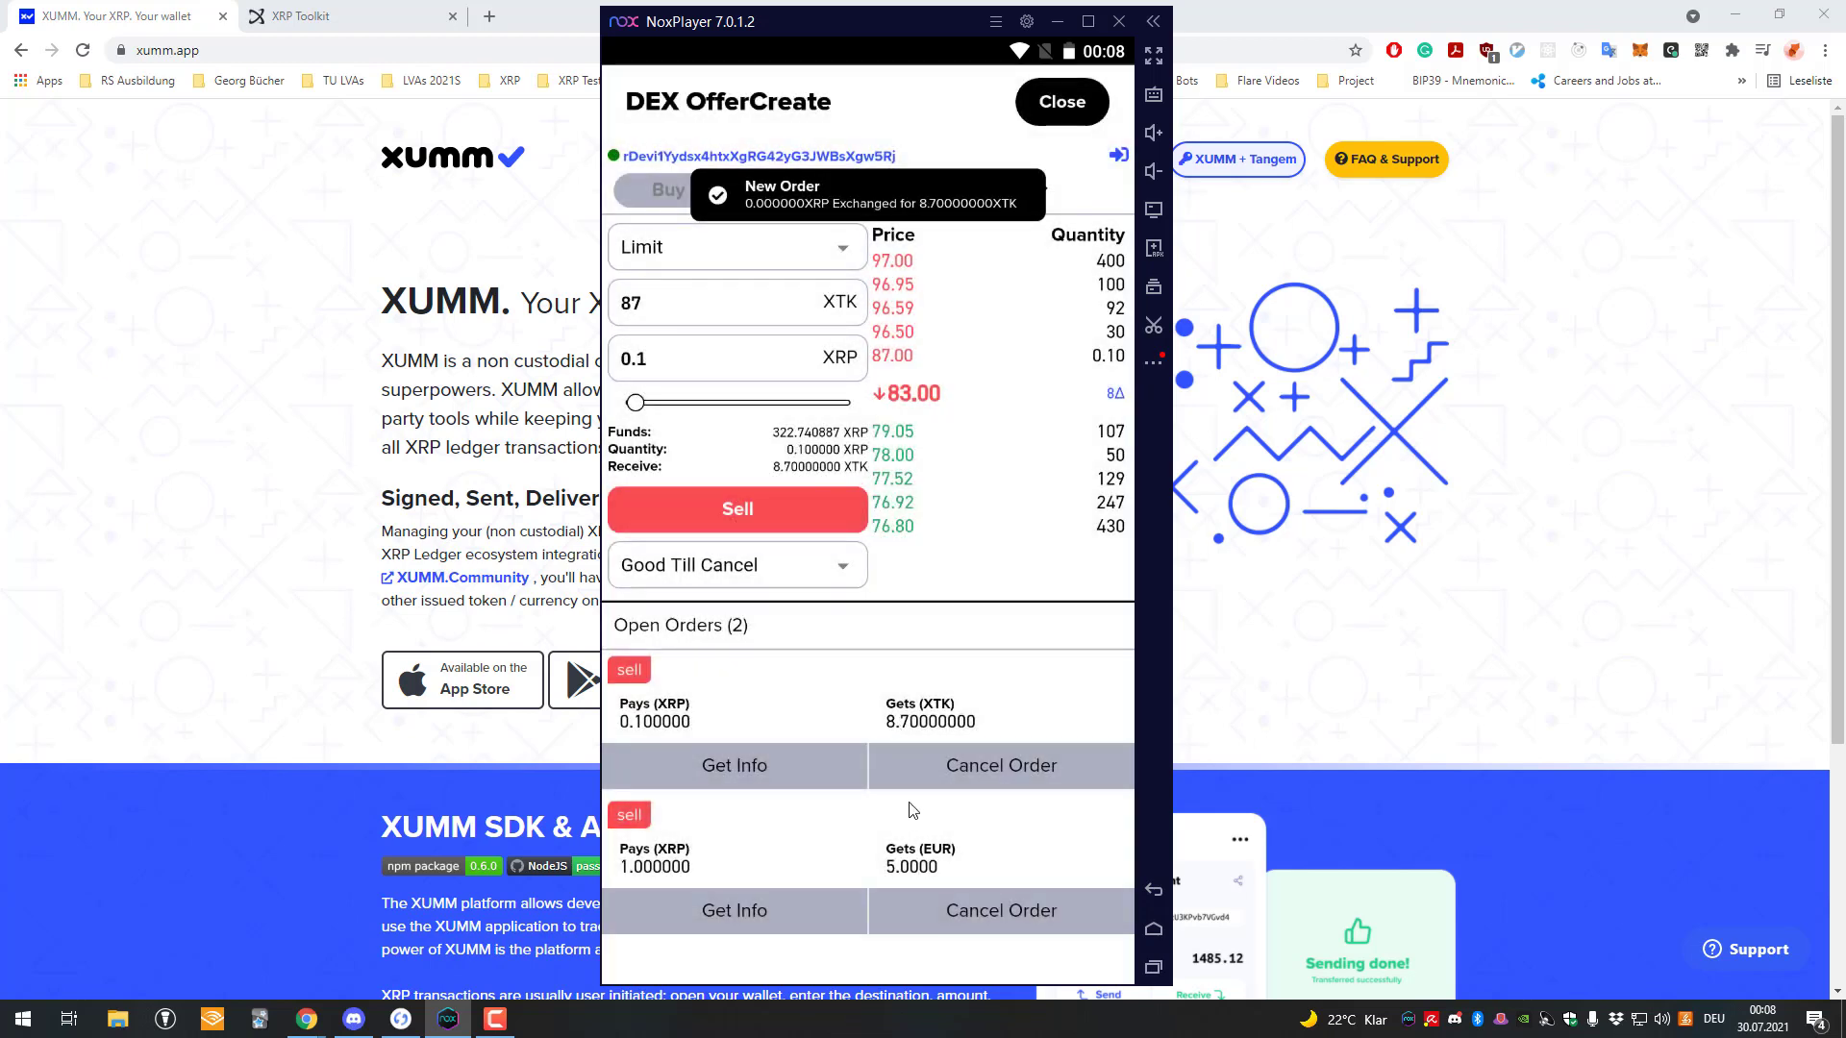
{"action": "left_click", "coordinate": [969, 767]}
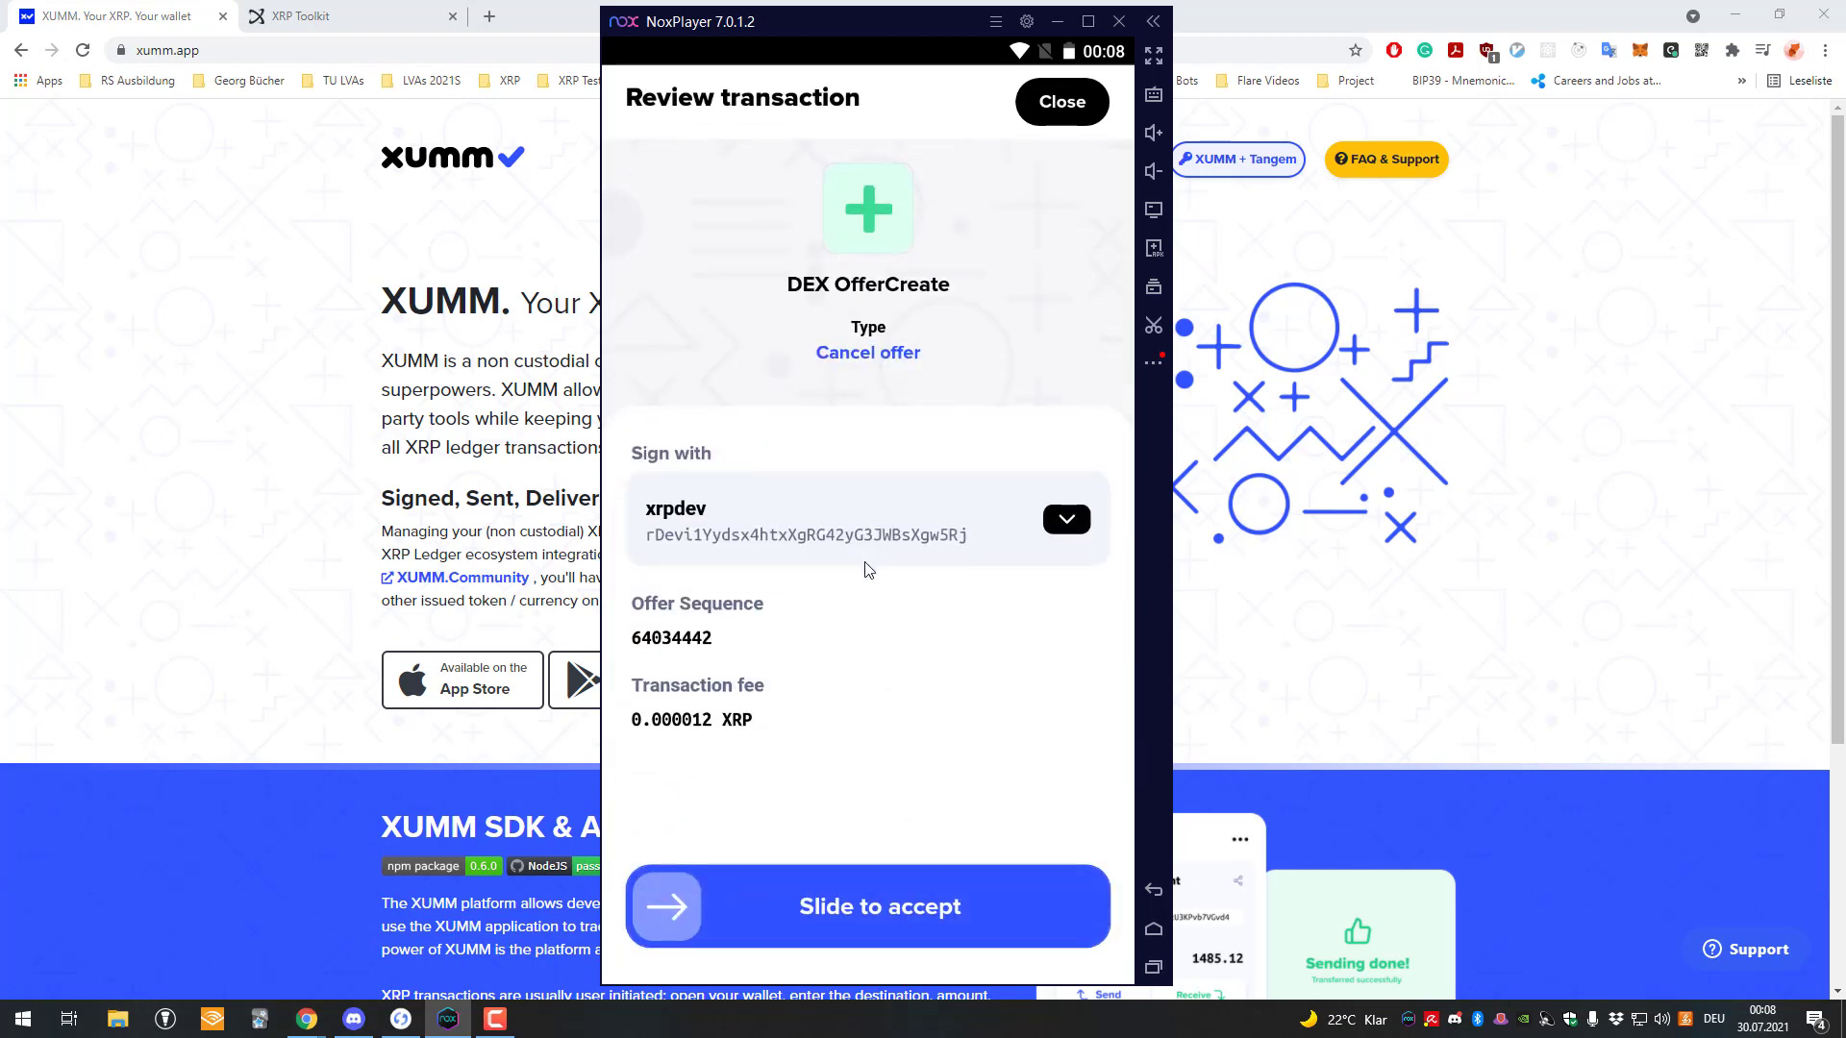
{"action": "left_click_drag", "start_coordinate": [672, 907], "coordinate": [1050, 904]}
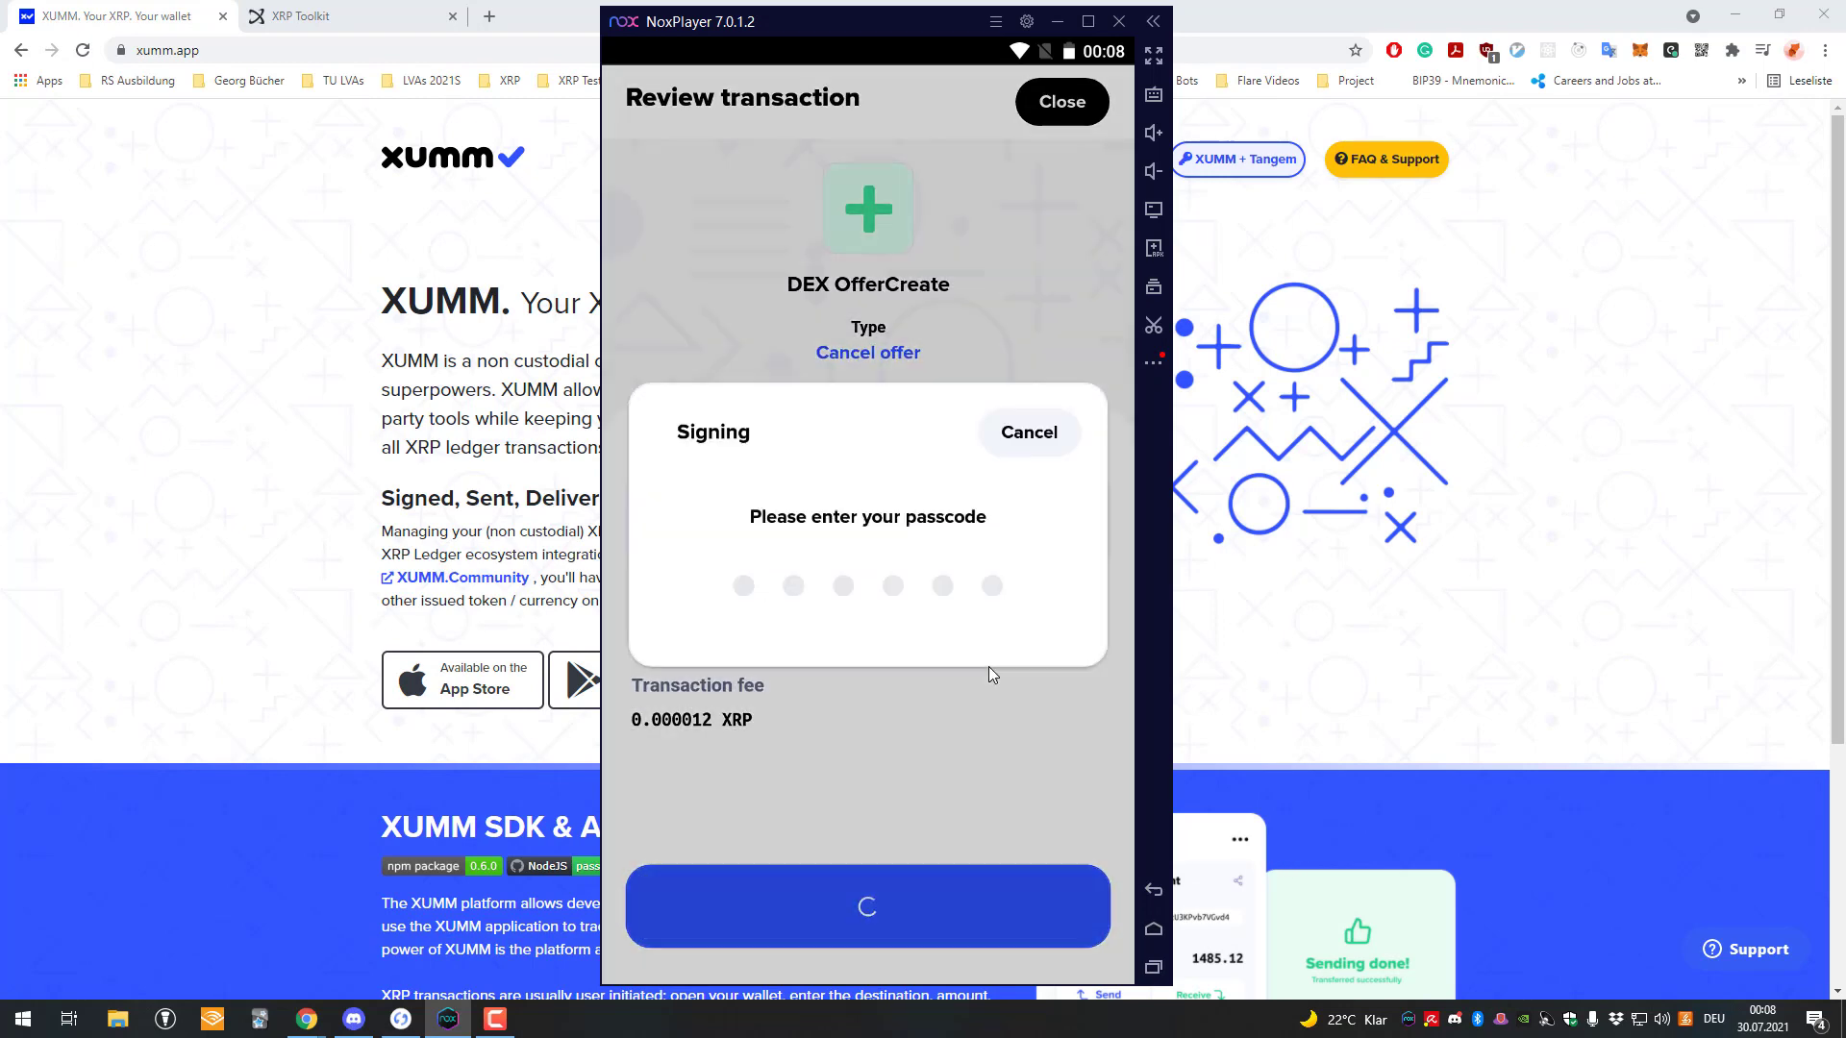
{"action": "type", "text": "******"}
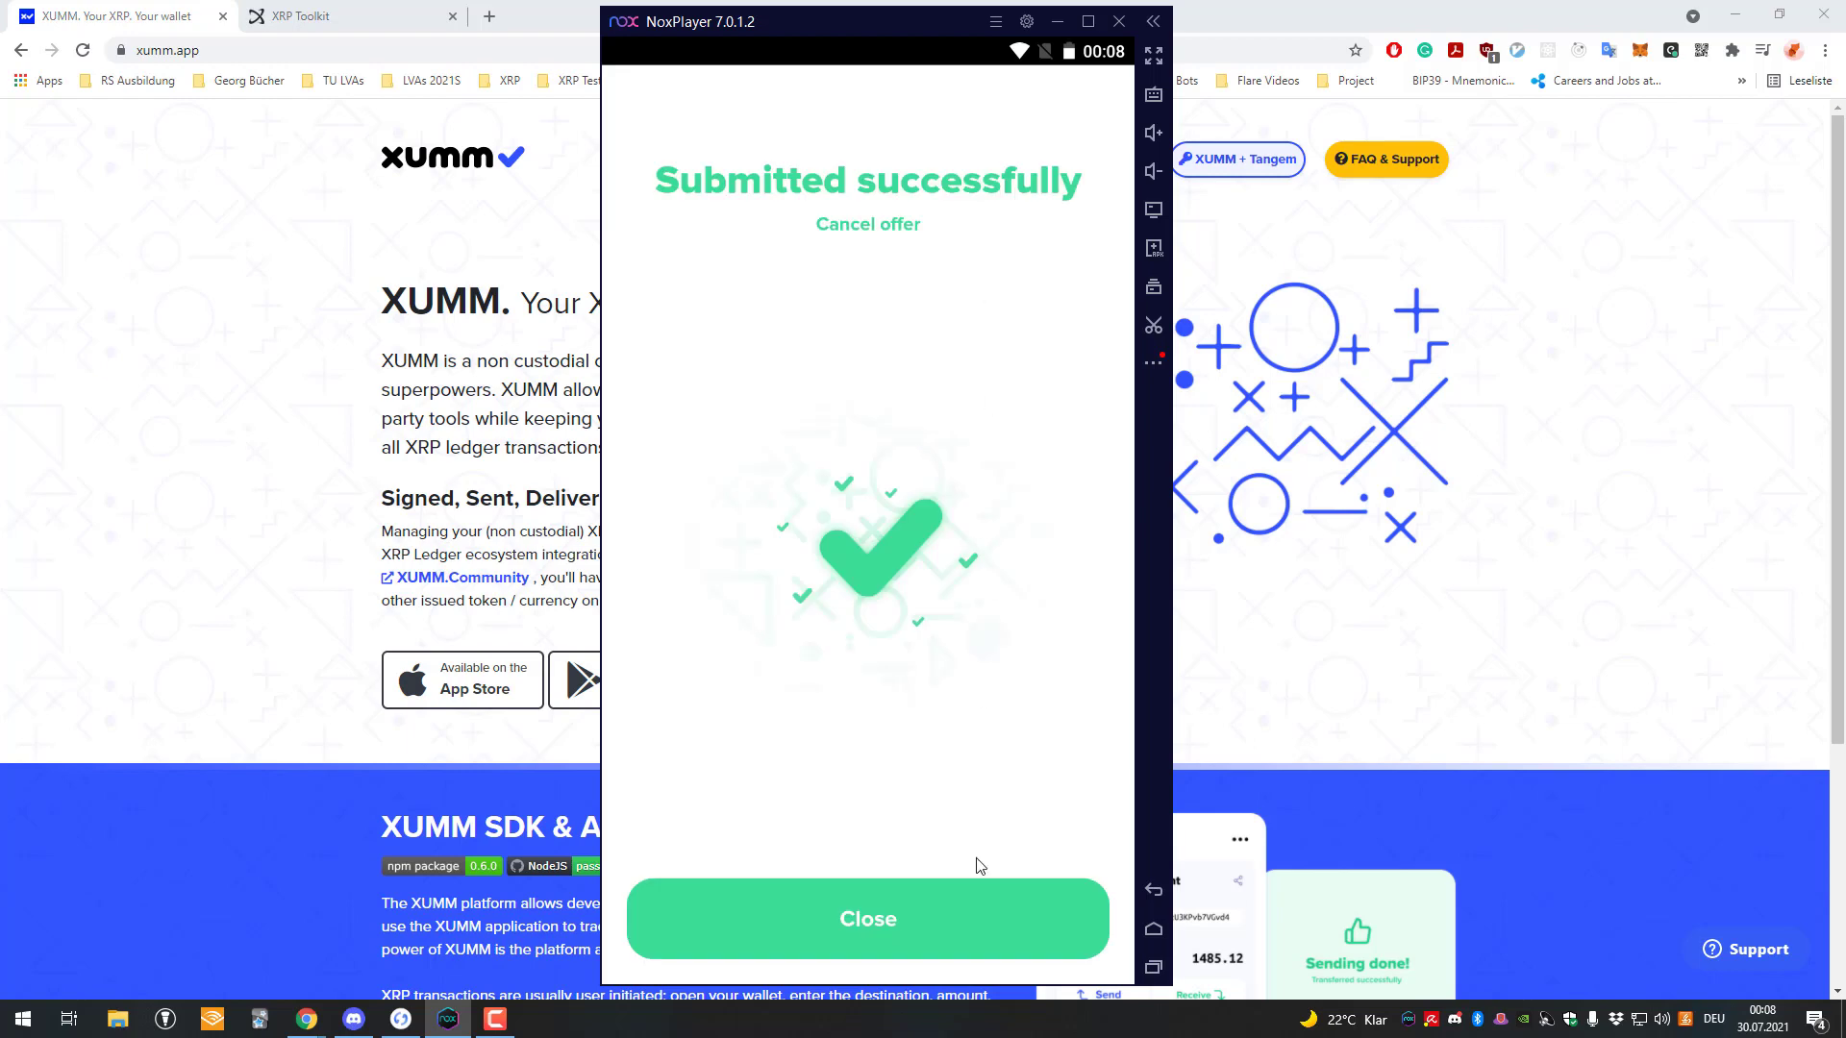
{"action": "left_click", "coordinate": [973, 885]}
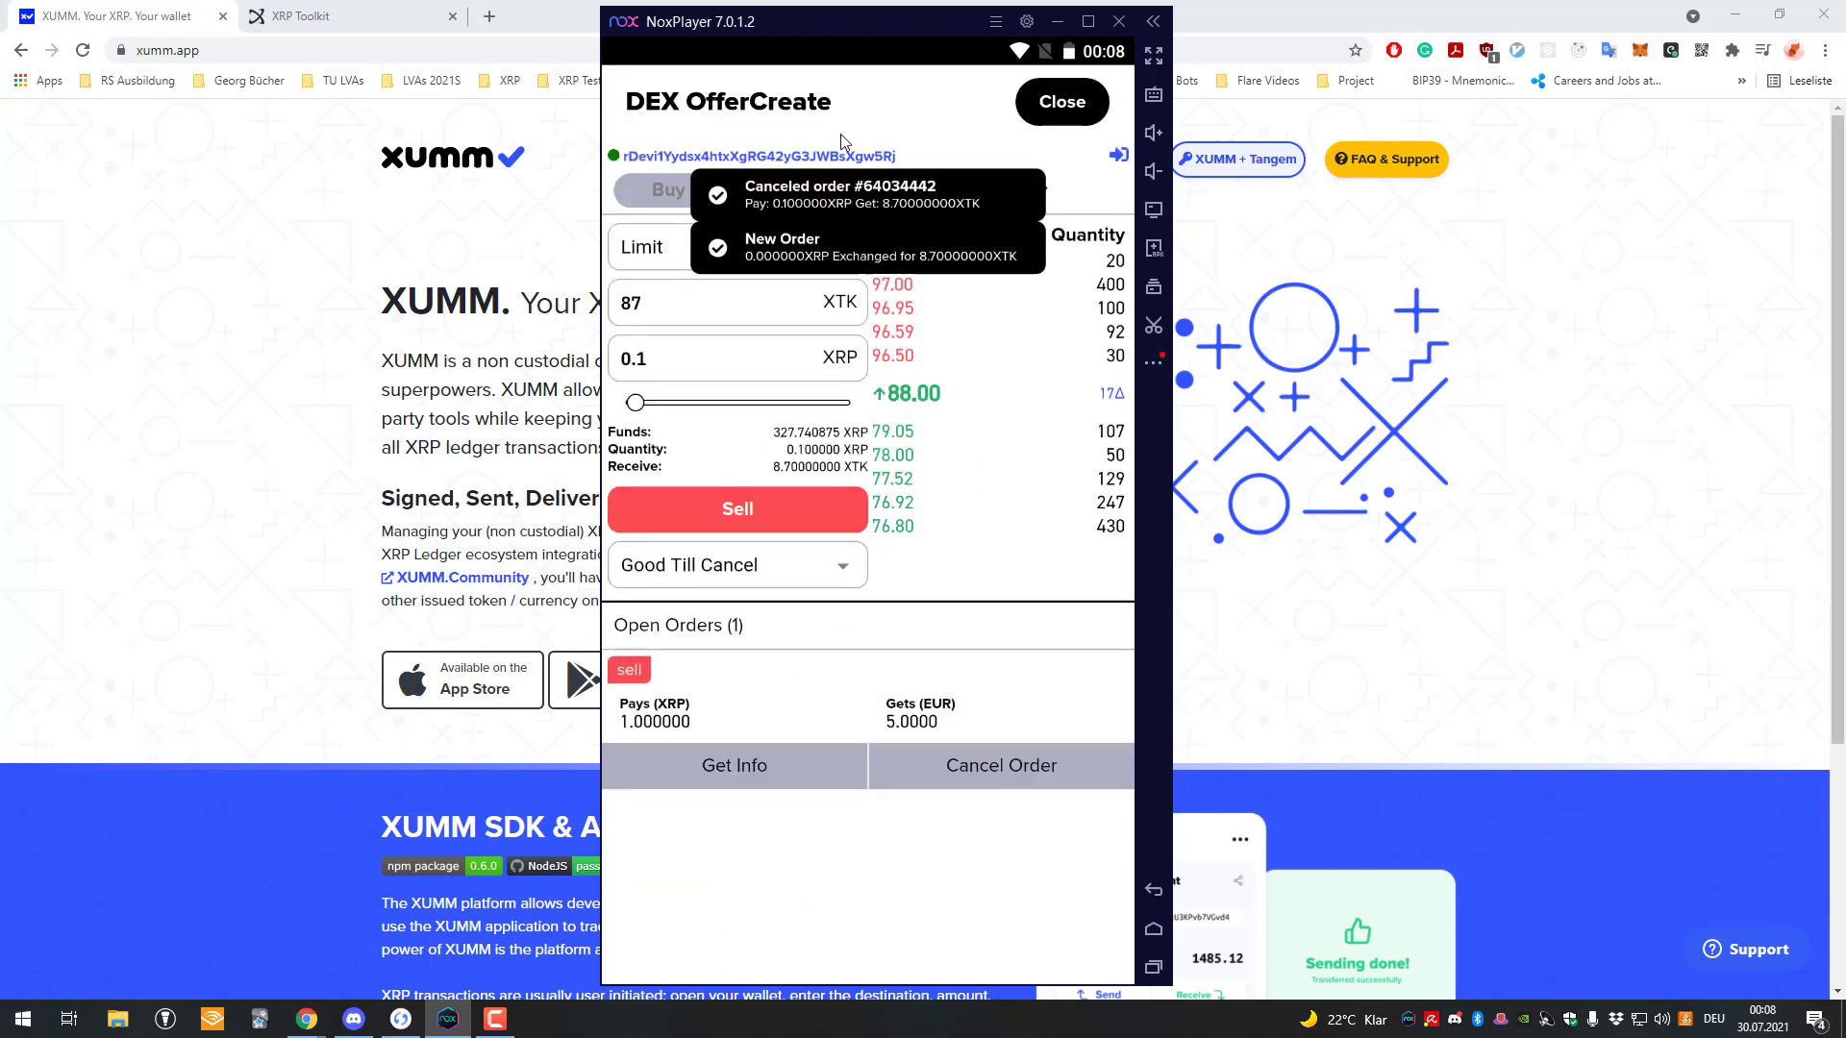
{"action": "left_click", "coordinate": [1062, 101]}
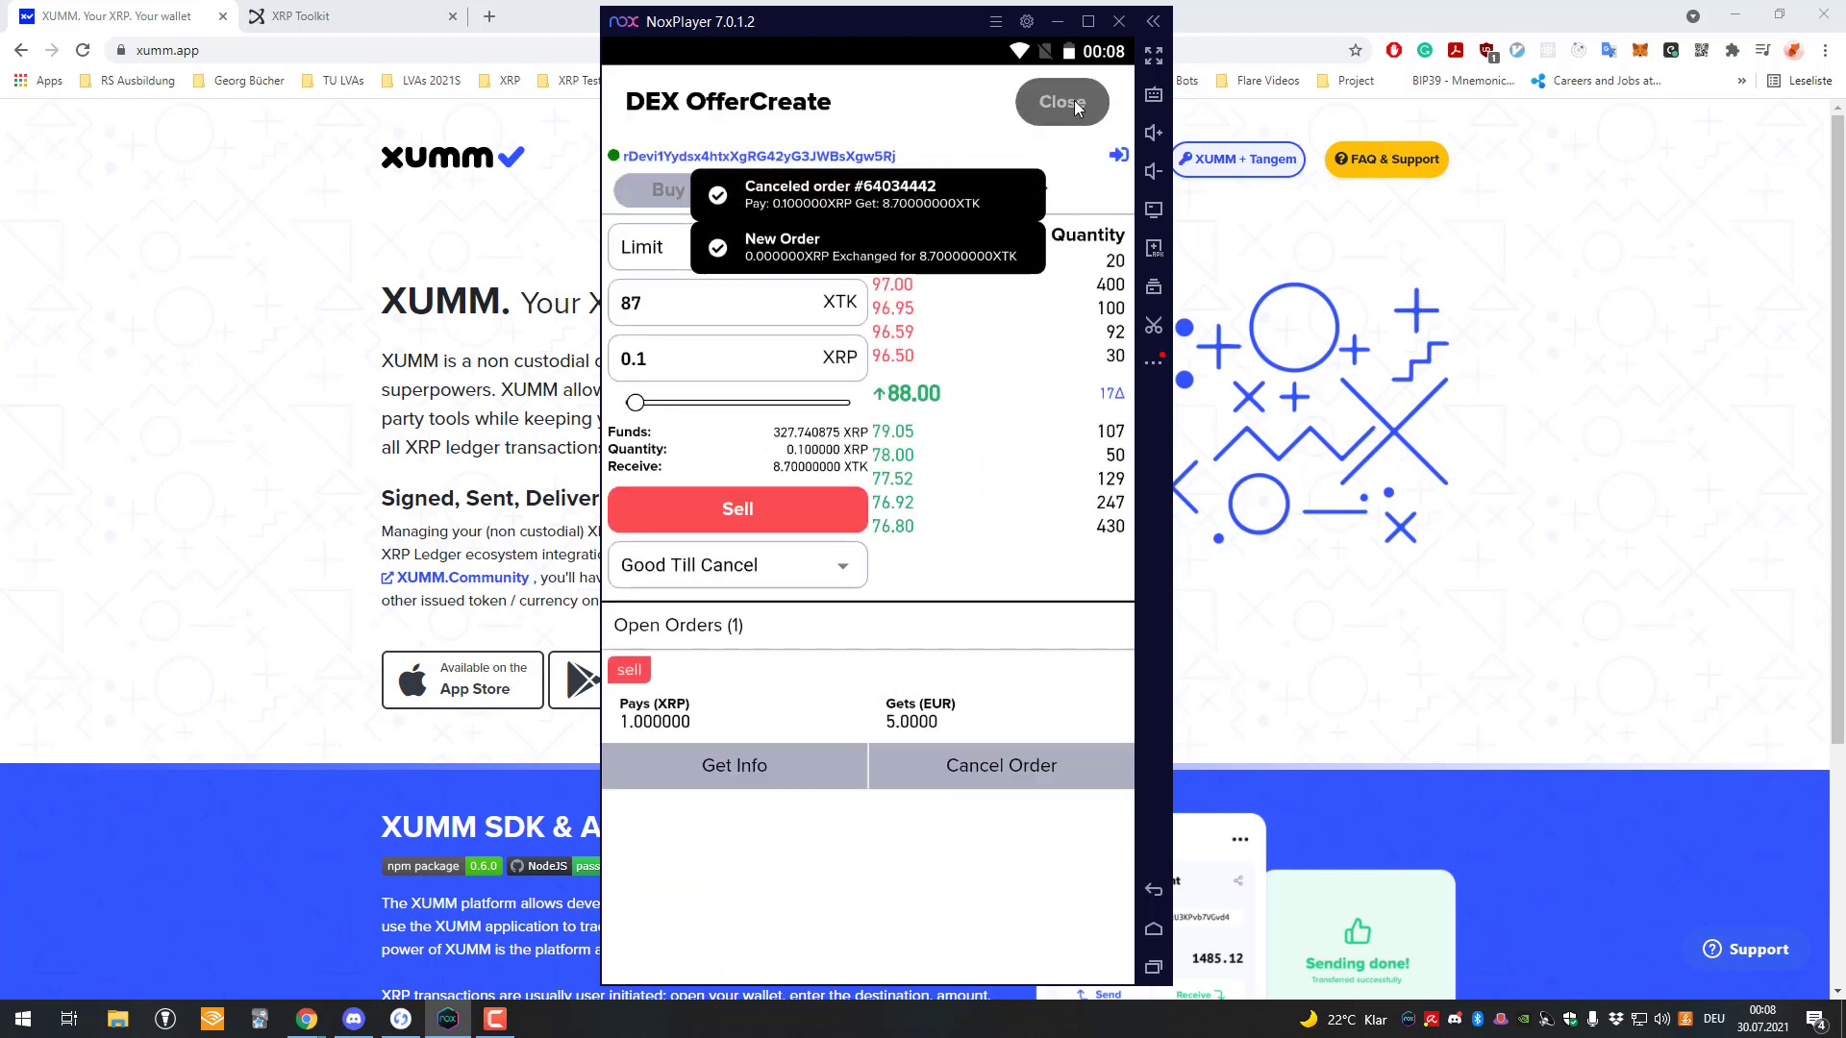
Open the Path finding xApp from the recently used xApps list.
{"action": "left_click", "coordinate": [870, 950]}
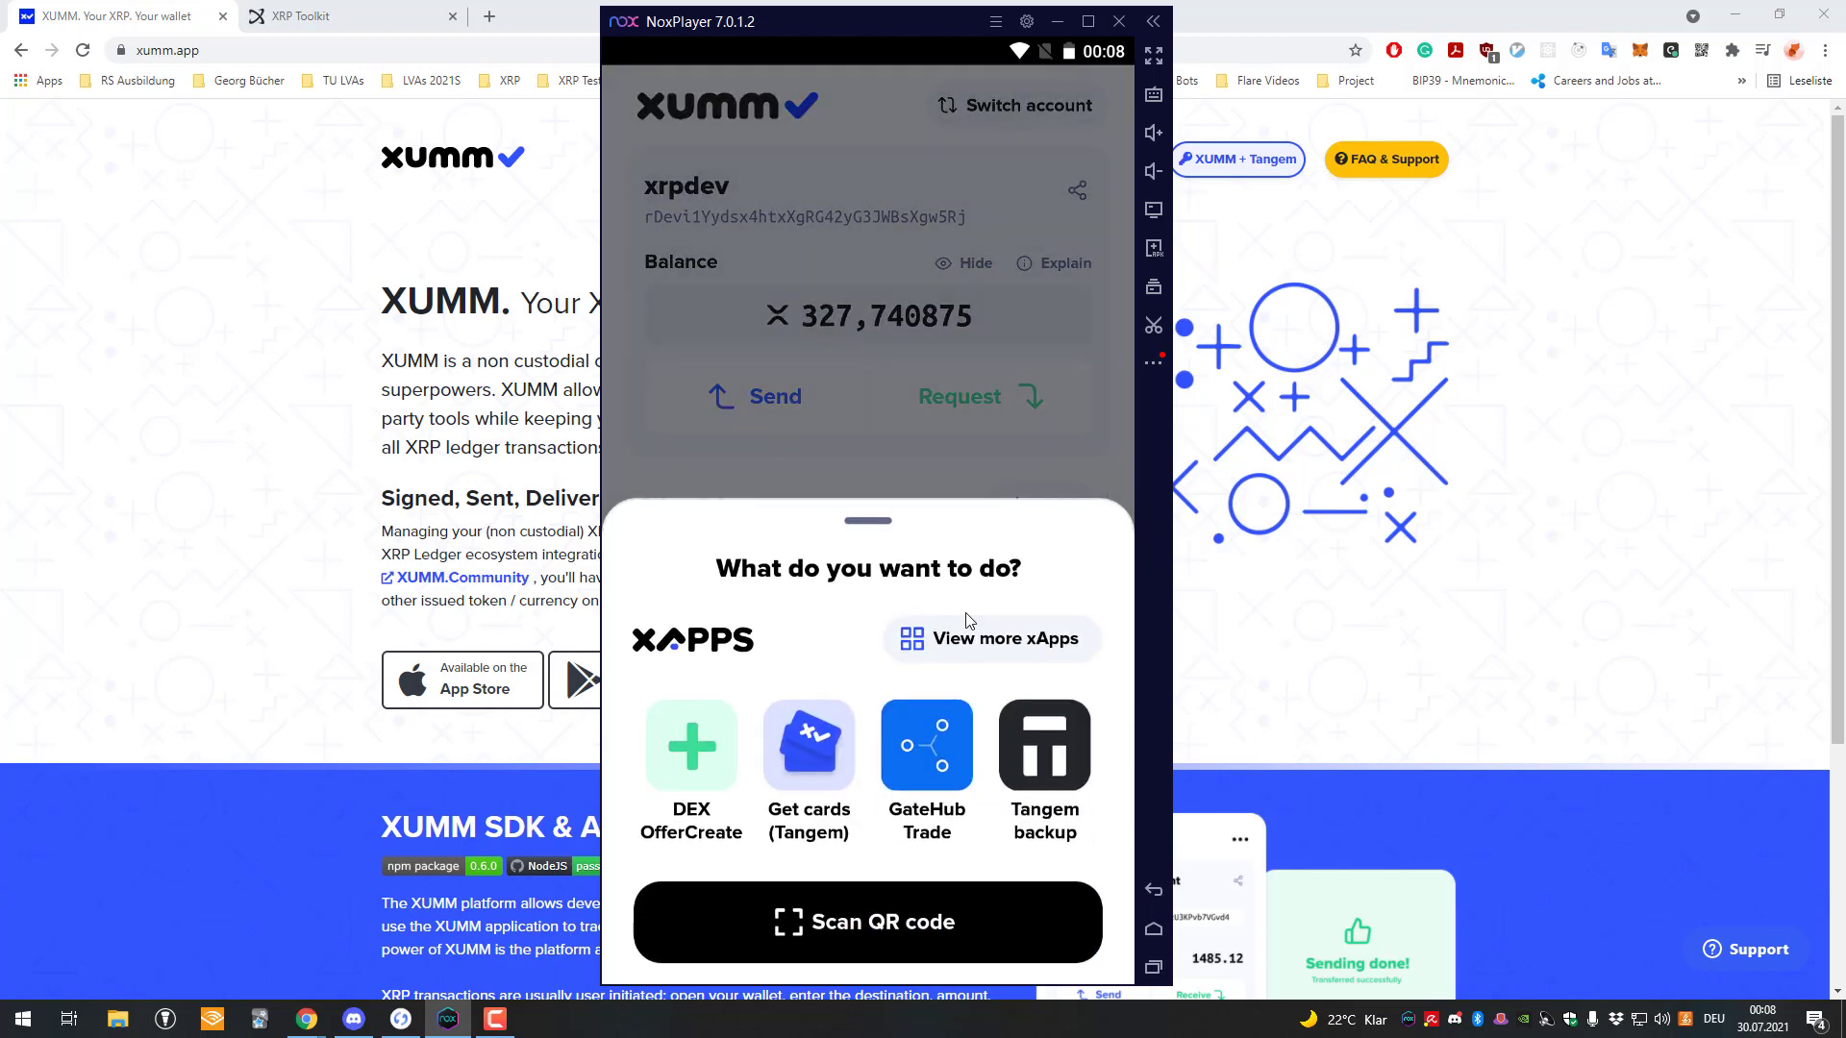
{"action": "left_click", "coordinate": [985, 640]}
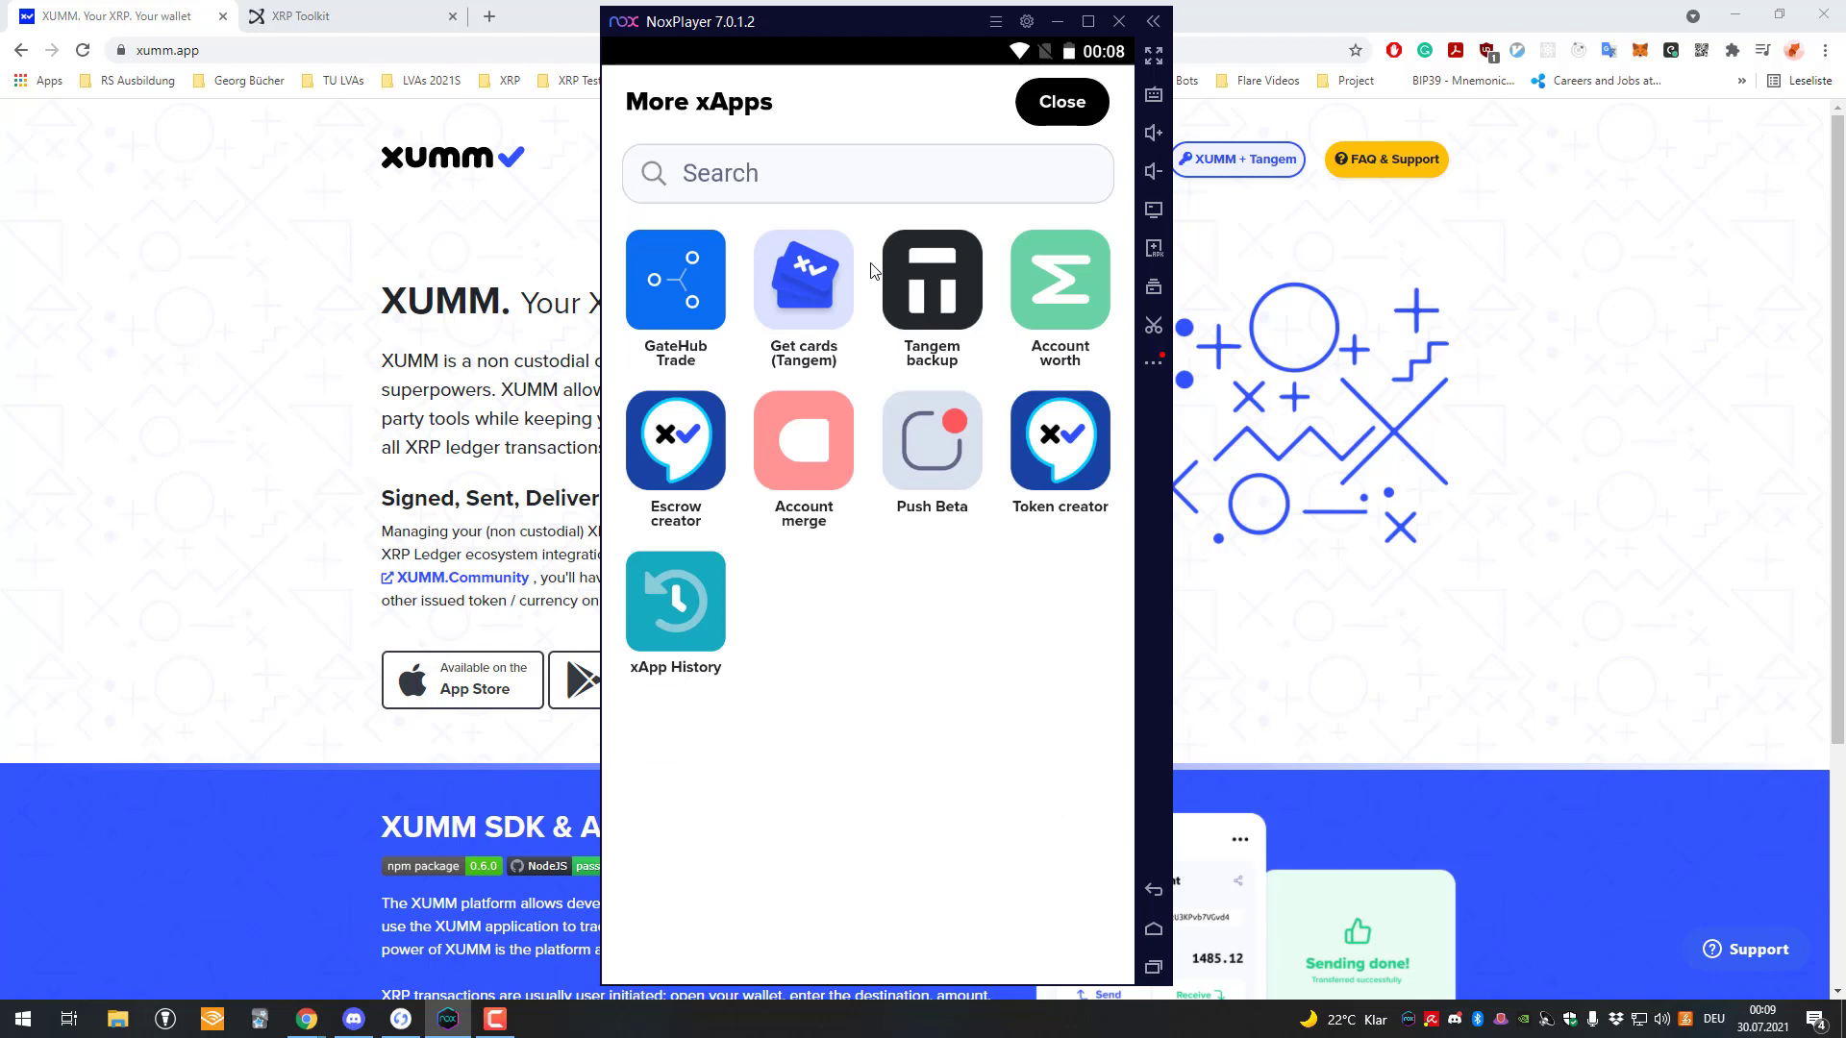
{"action": "left_click", "coordinate": [698, 589]}
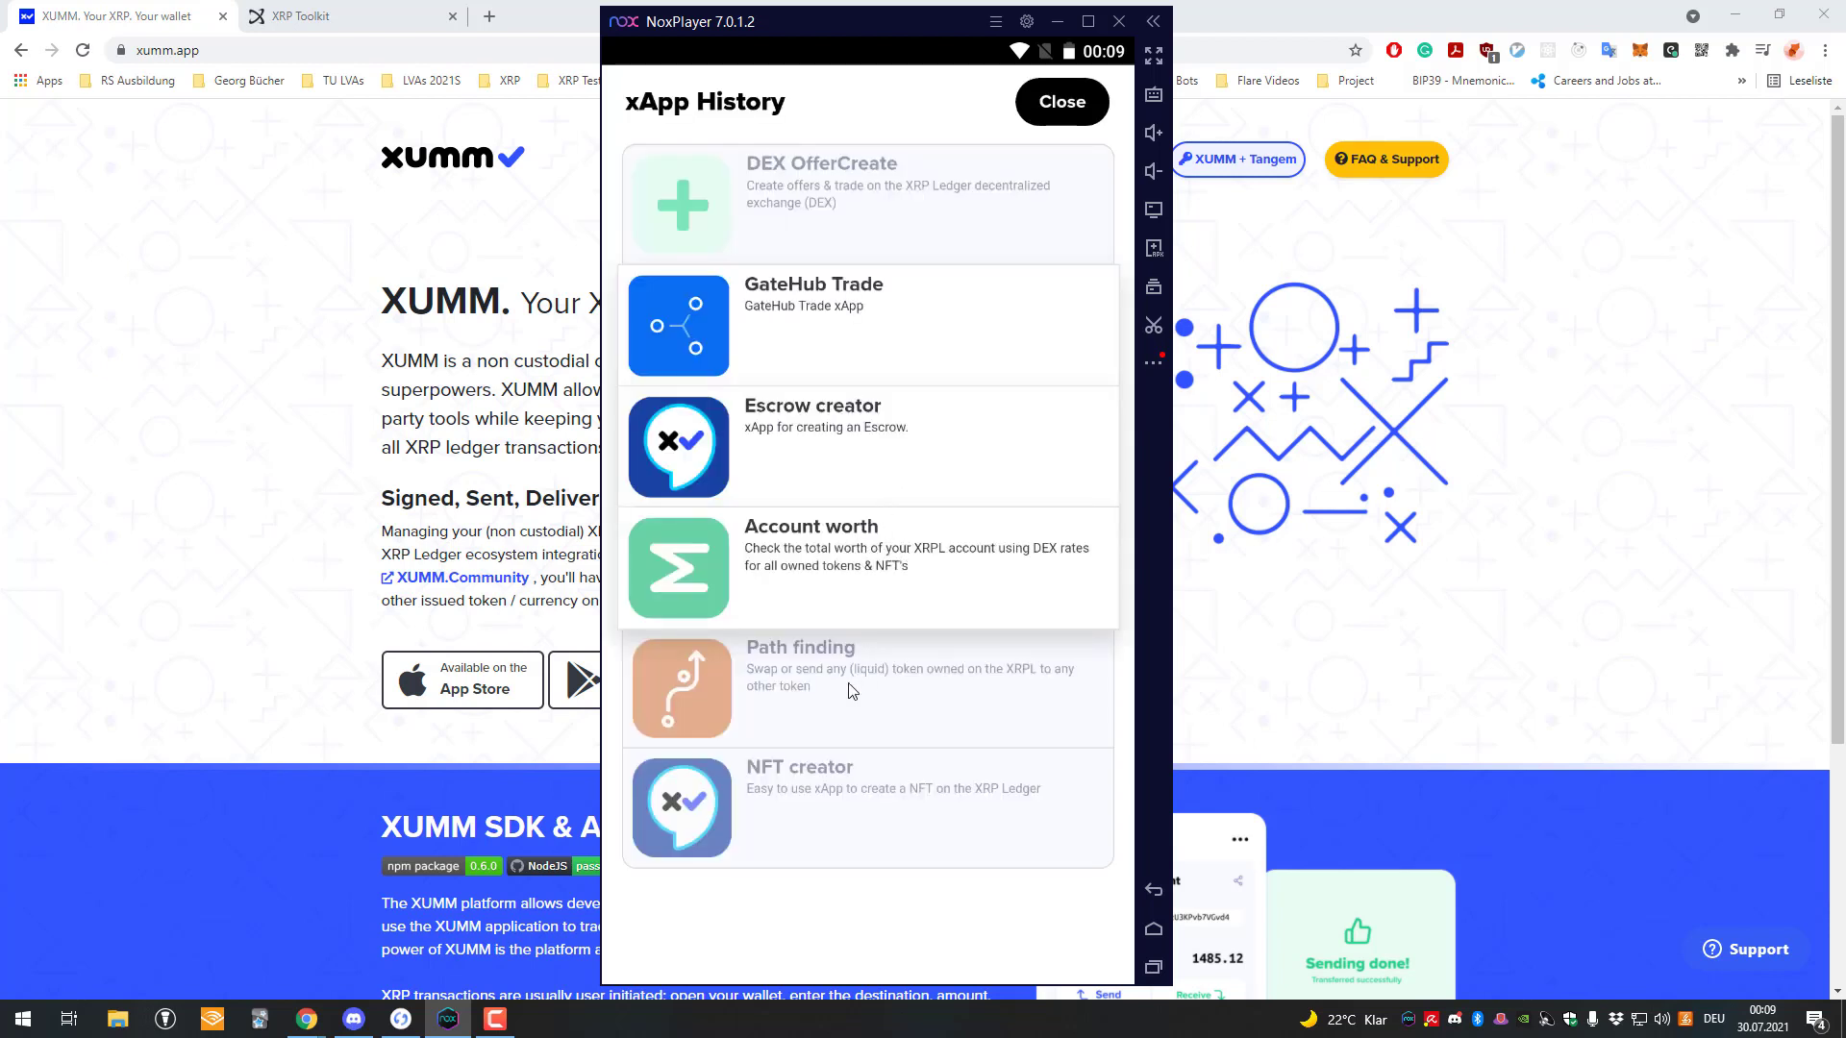
{"action": "left_click", "coordinate": [850, 690]}
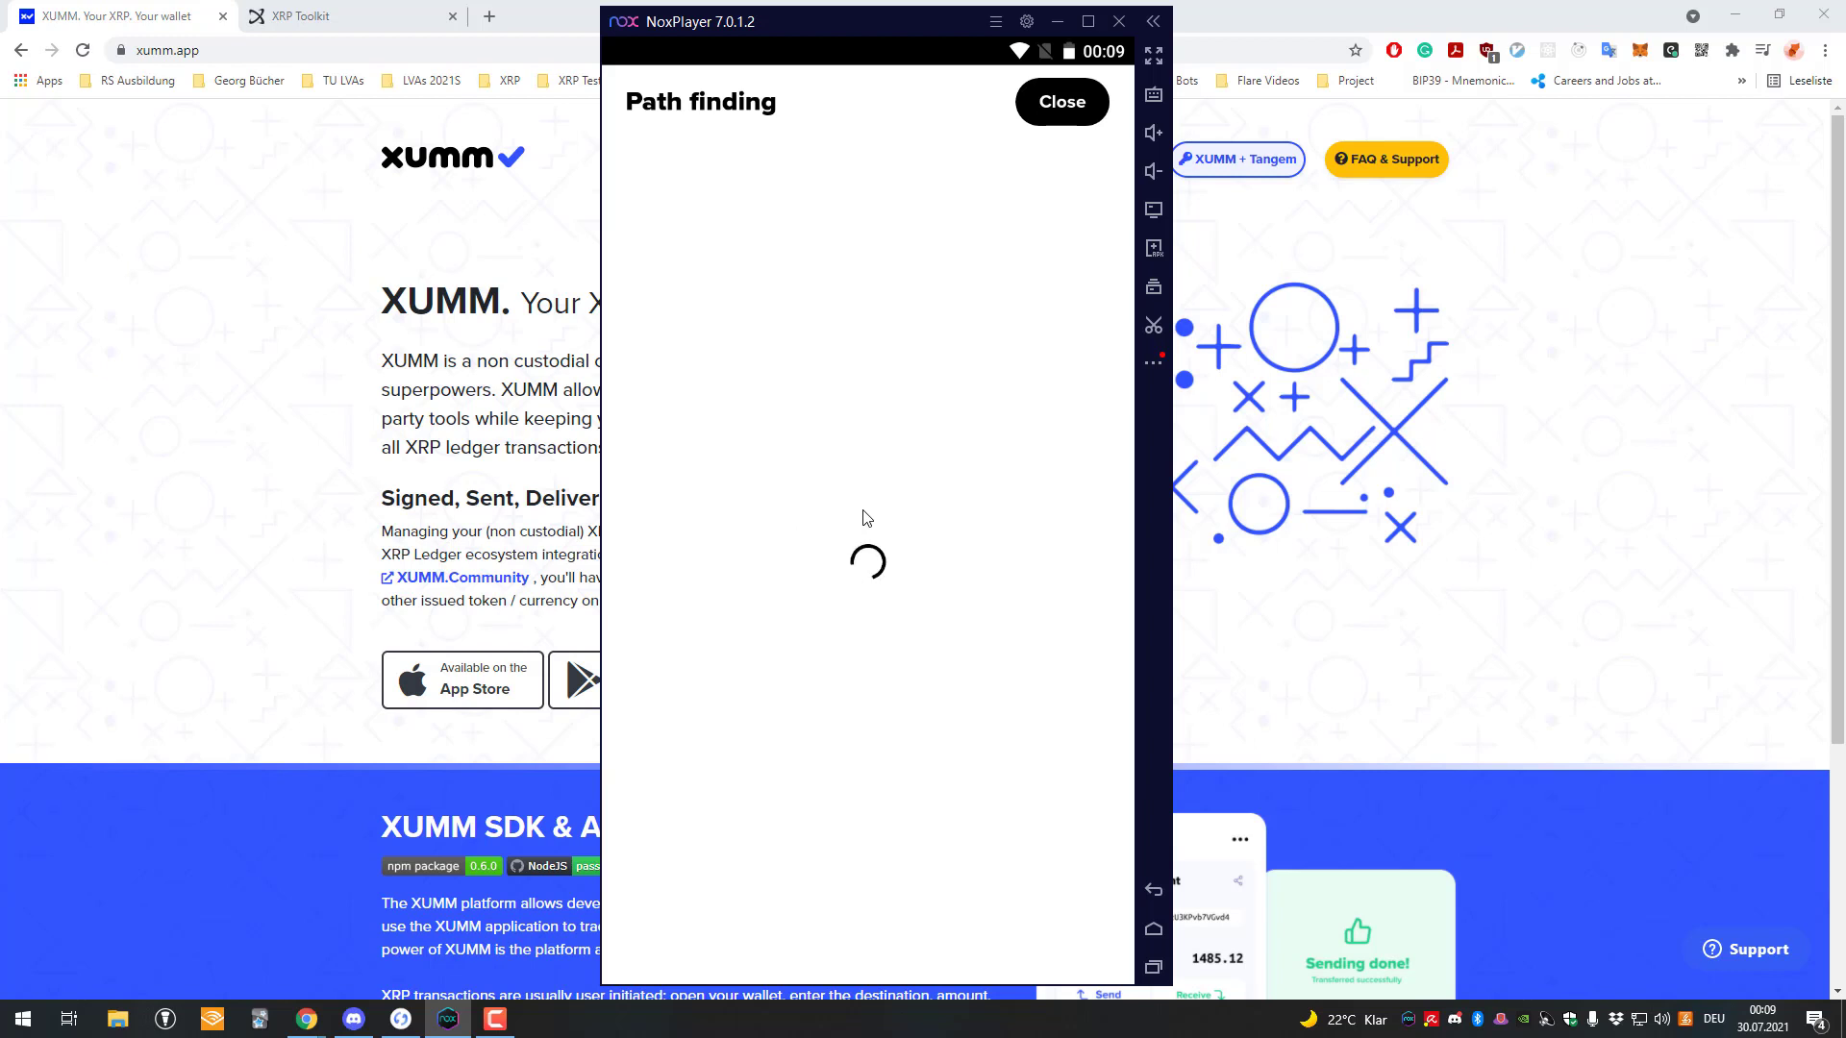
Choose xrpdev under My accounts as the destination and continue.
{"action": "left_click", "coordinate": [853, 274]}
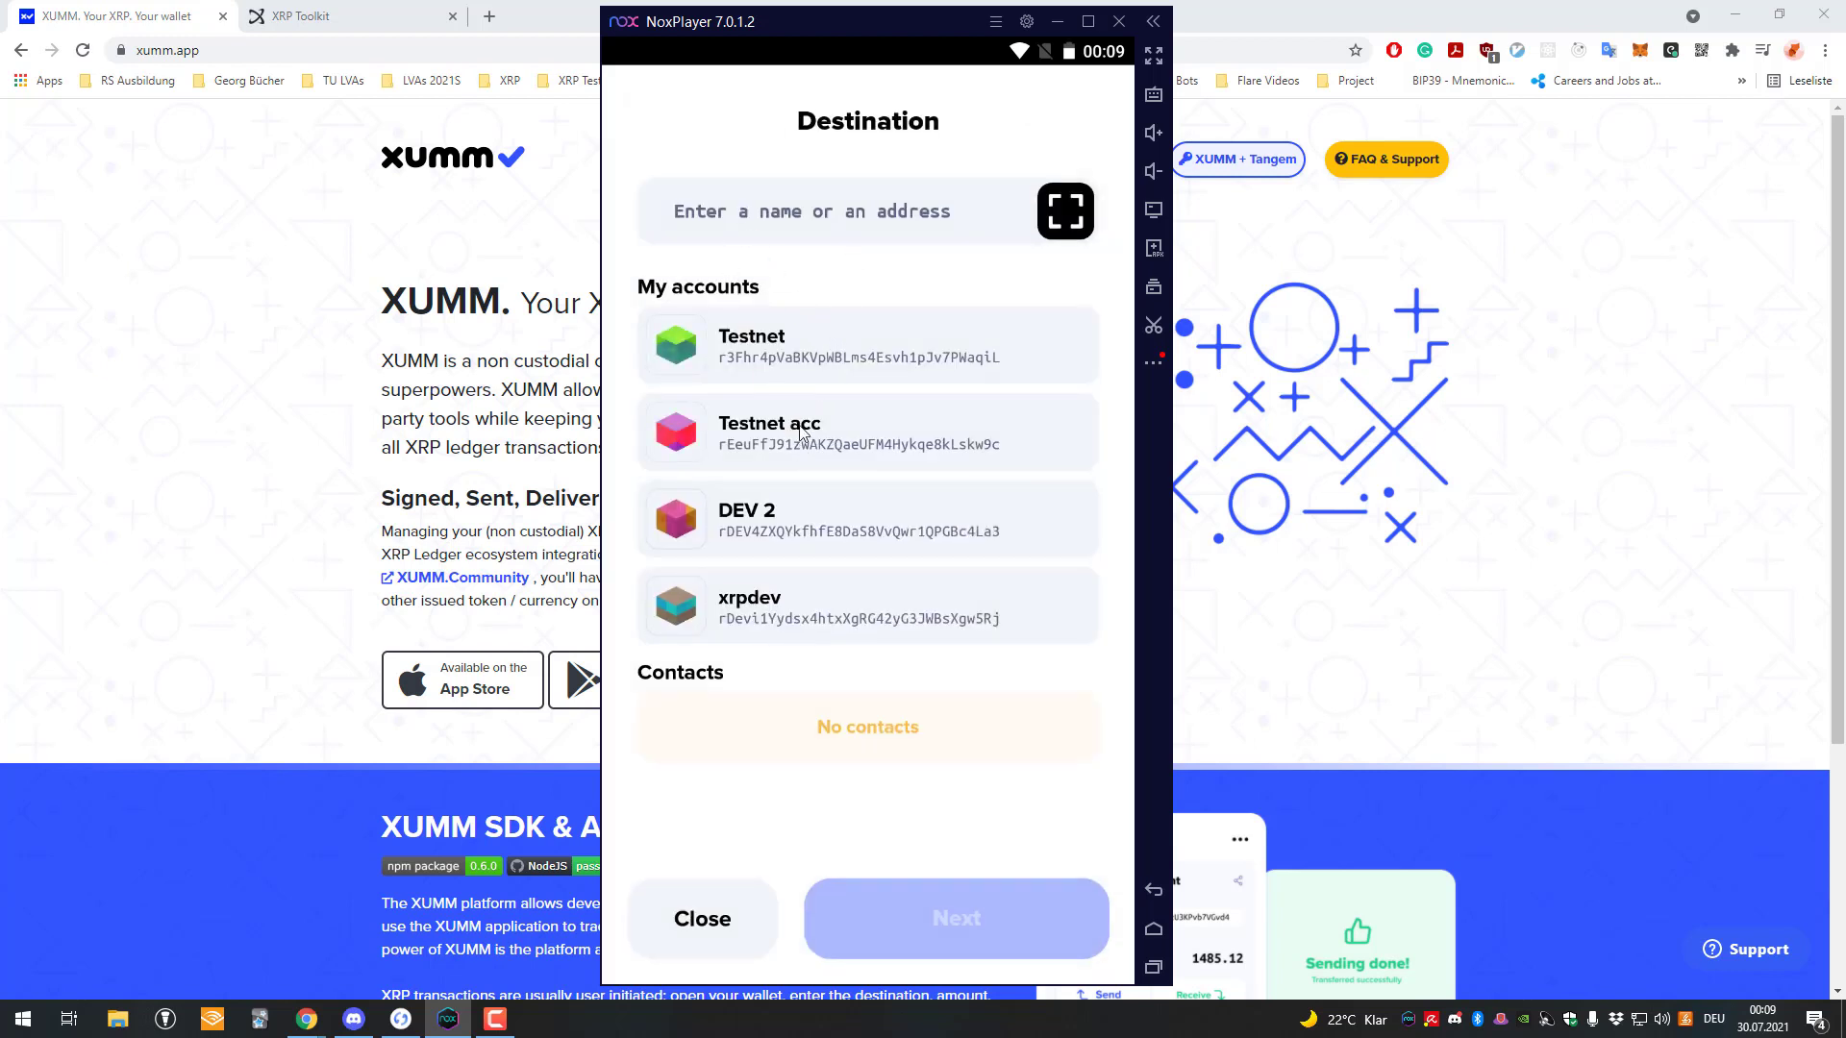
{"action": "left_click", "coordinate": [811, 601]}
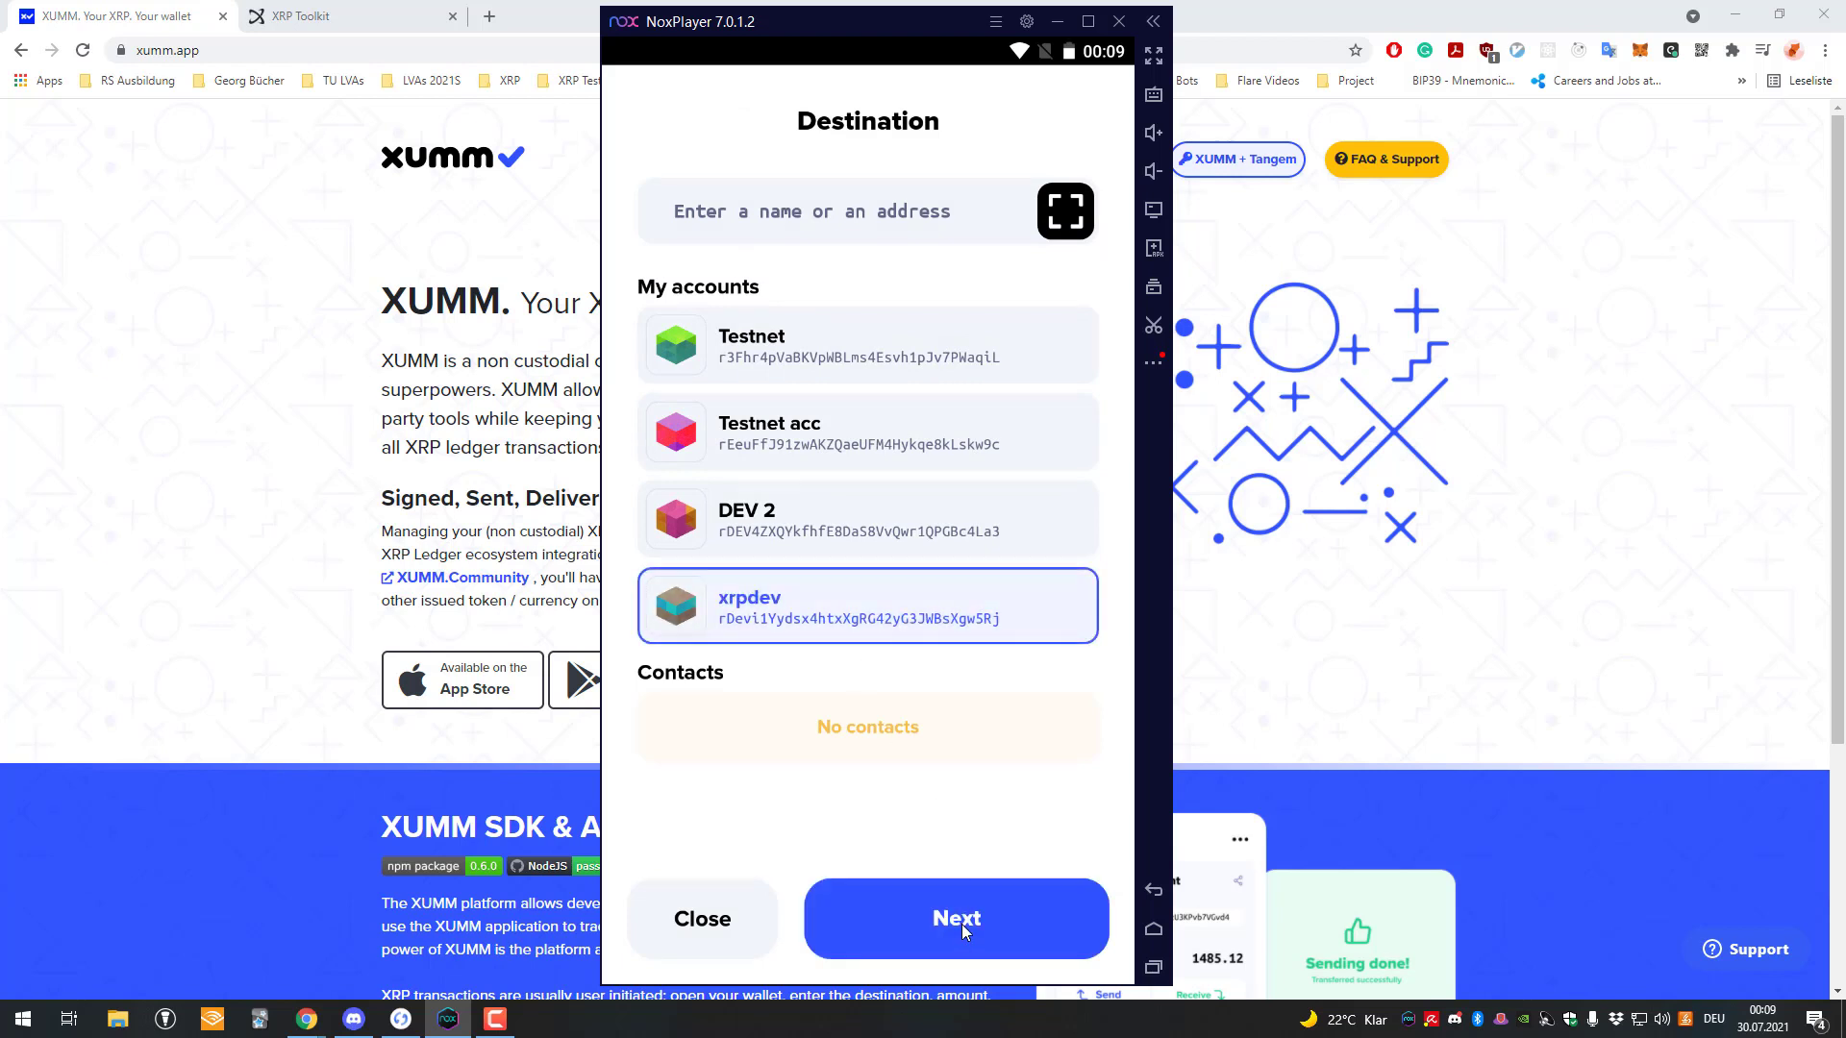
{"action": "left_click", "coordinate": [959, 925]}
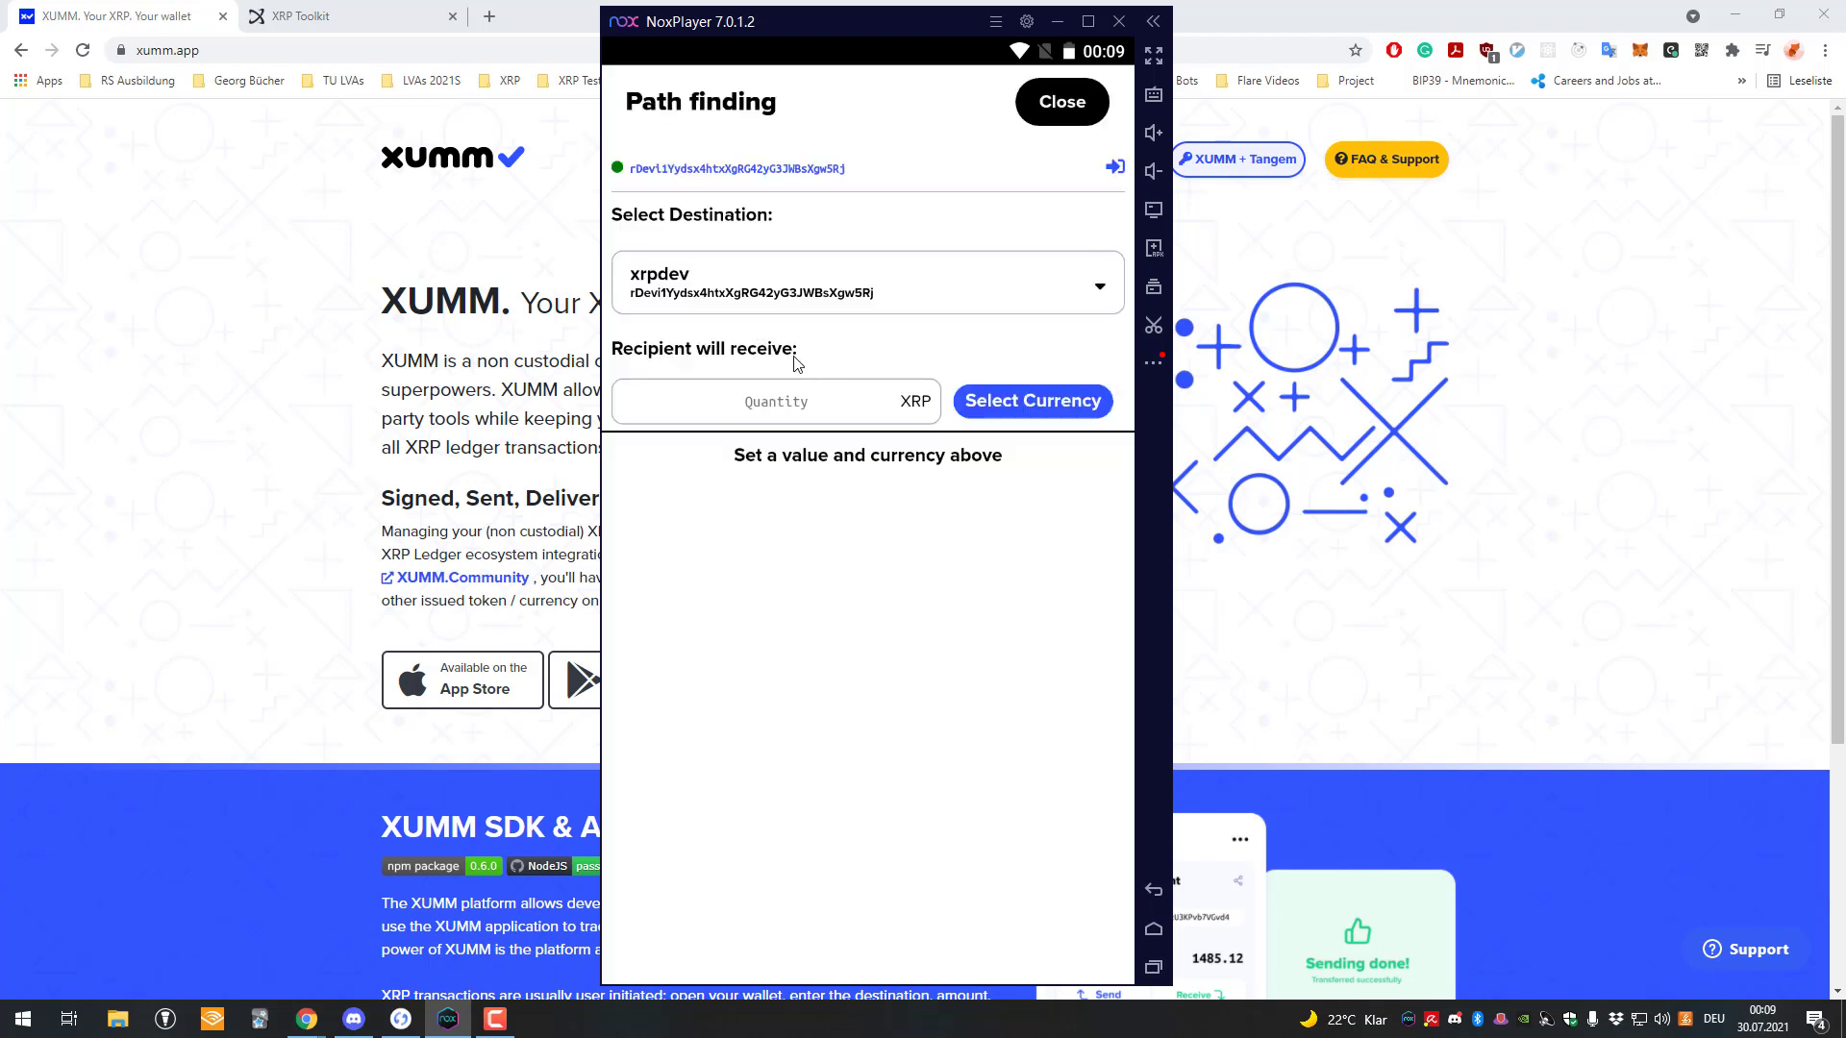
Set the amount to receive to 8 XTK.
{"action": "left_click", "coordinate": [915, 408]}
{"action": "type", "text": "1"}
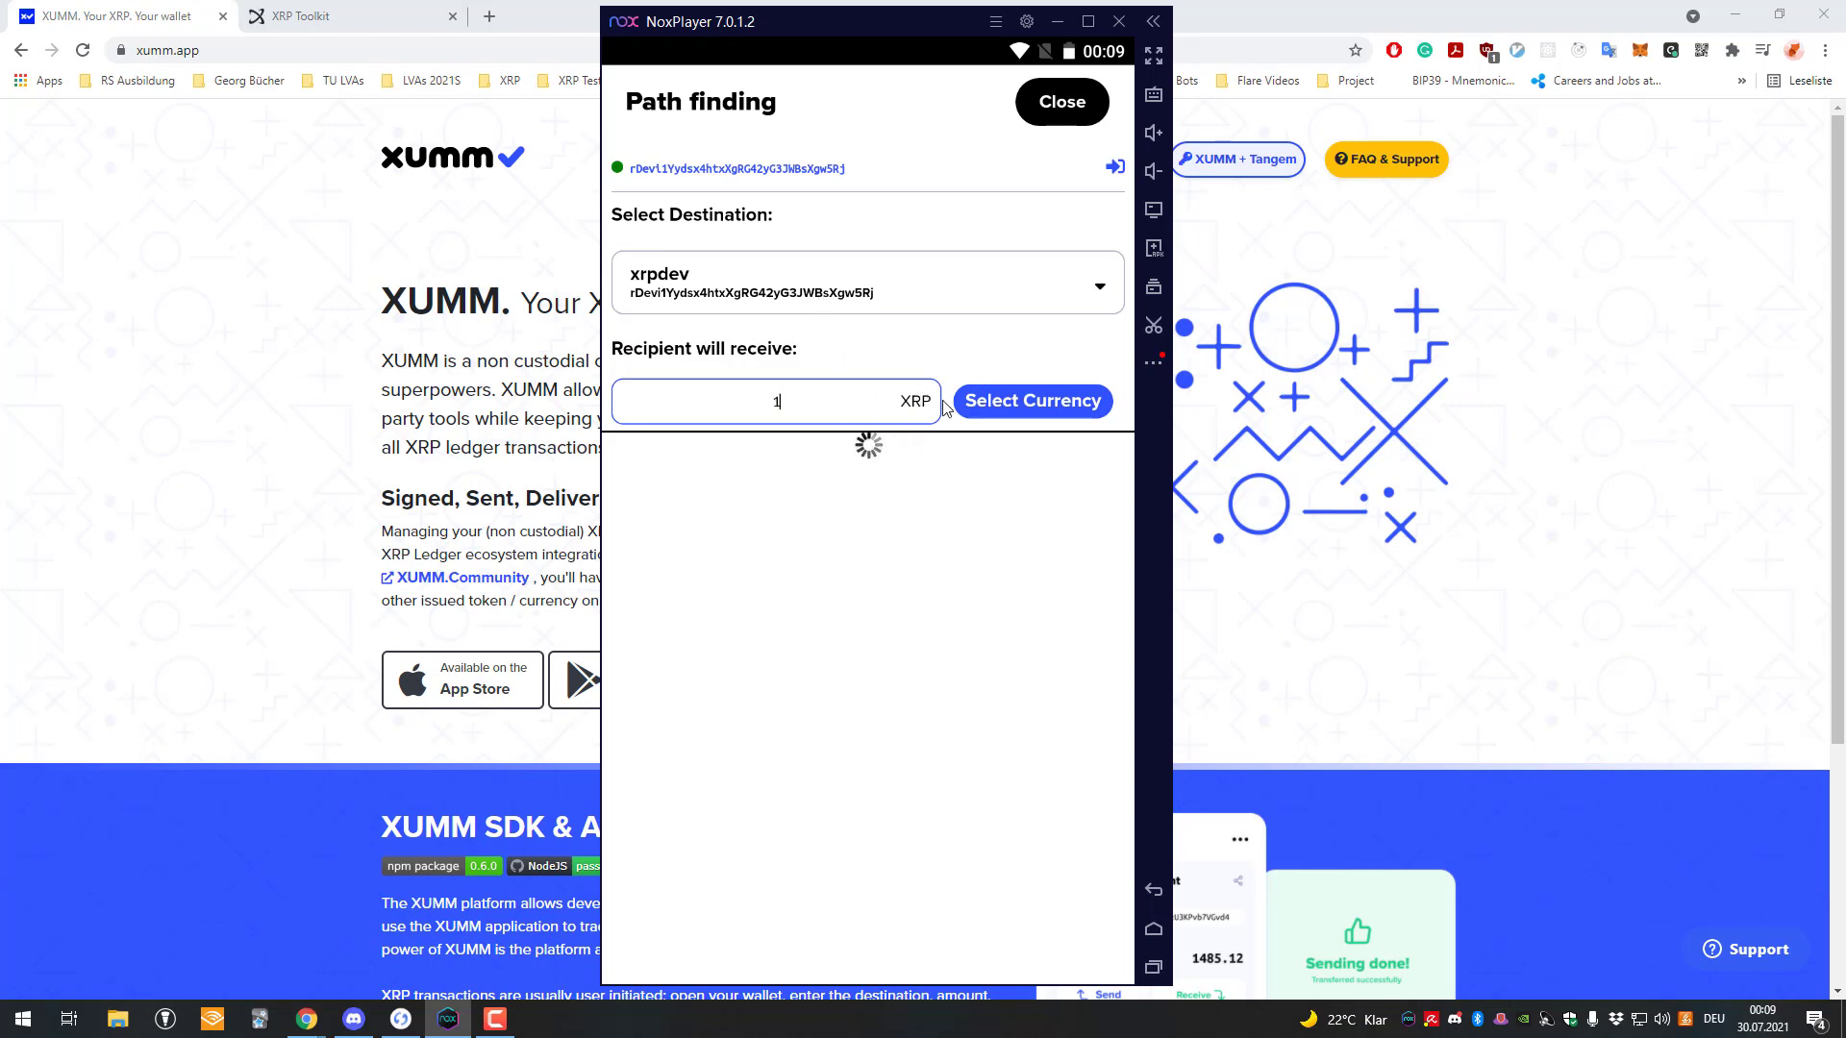
{"action": "left_click", "coordinate": [1006, 402]}
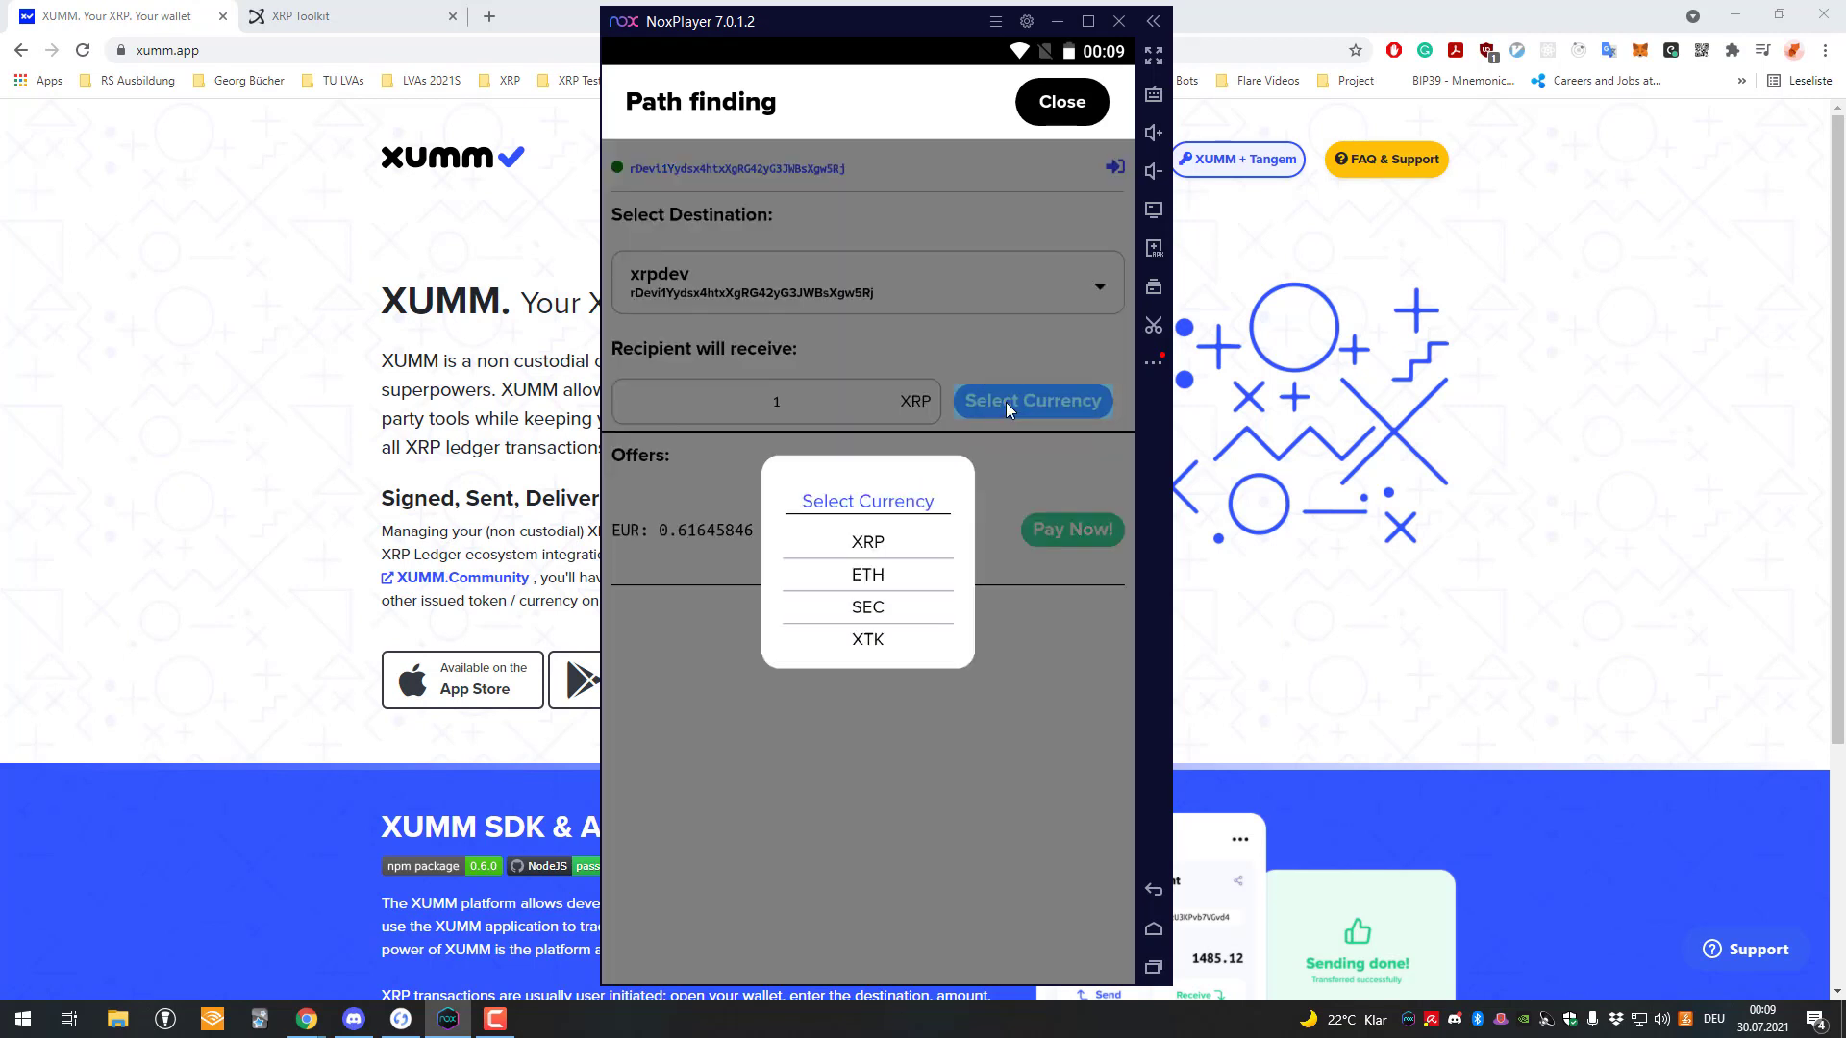
{"action": "left_click", "coordinate": [834, 389]}
{"action": "left_click", "coordinate": [834, 394]}
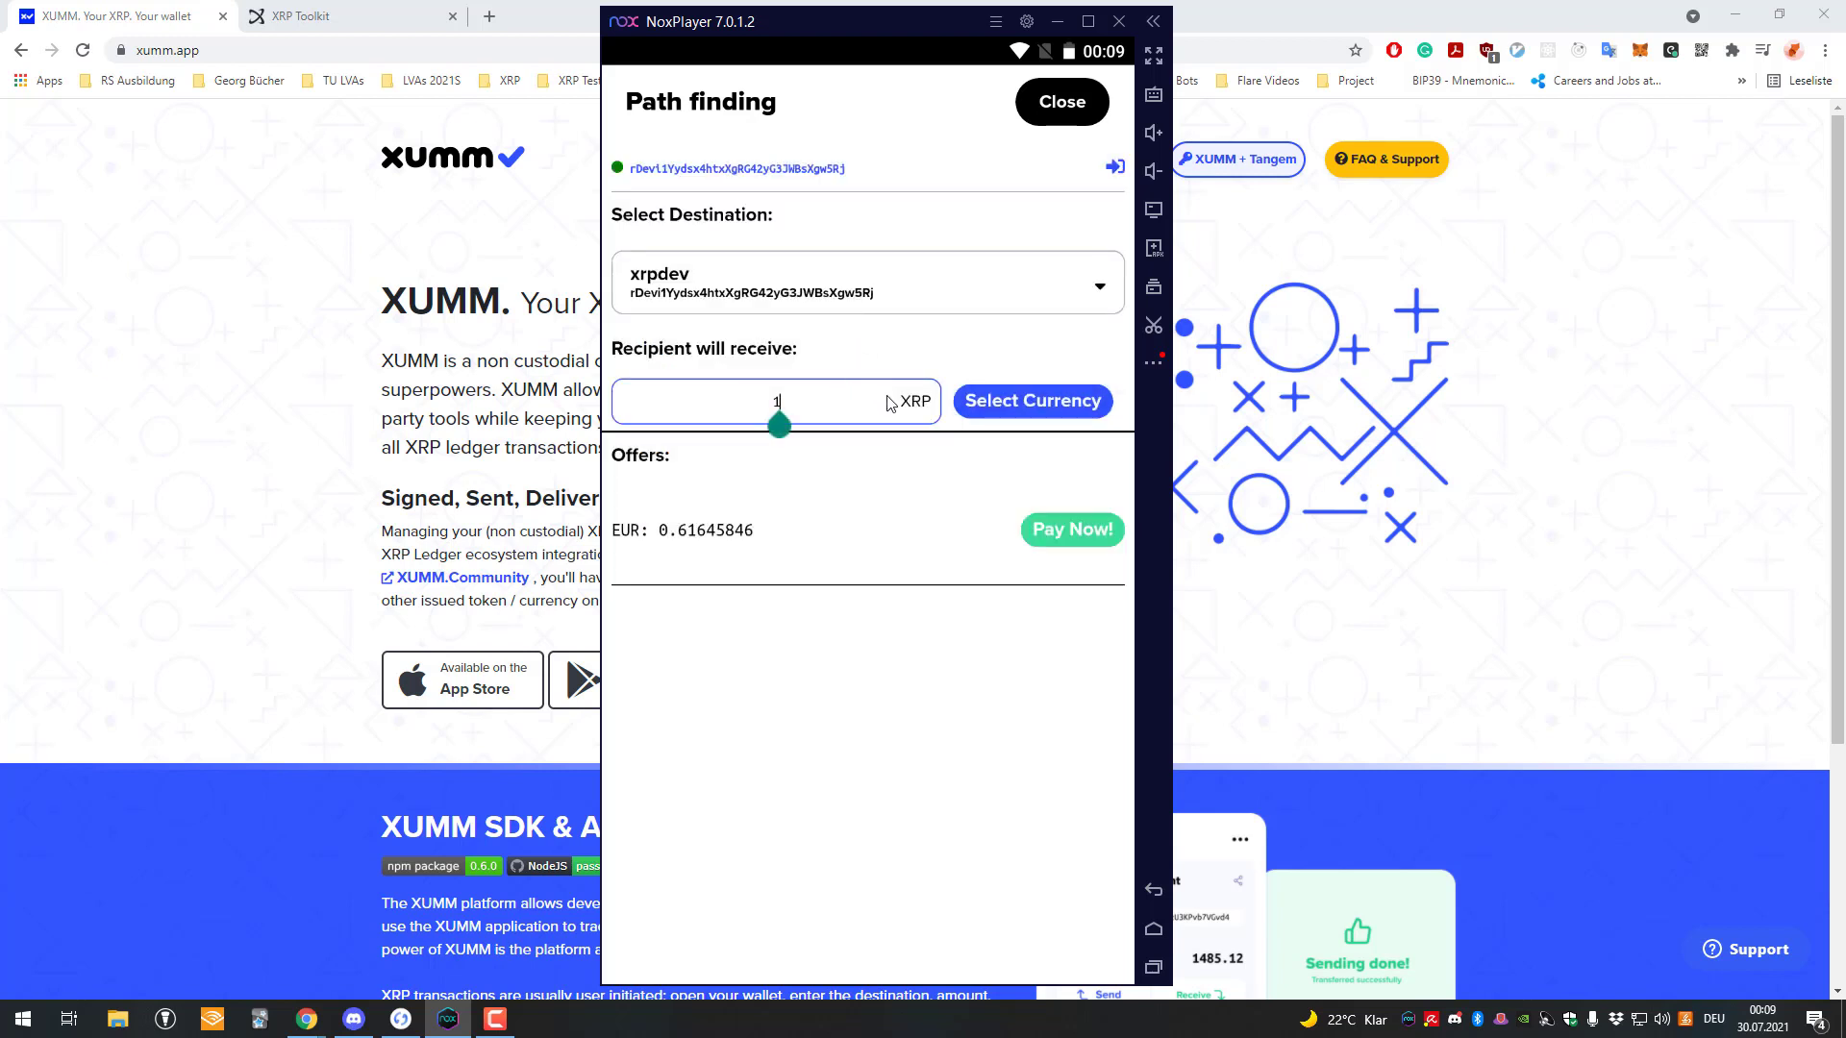
{"action": "left_click", "coordinate": [980, 414]}
{"action": "left_click", "coordinate": [868, 640]}
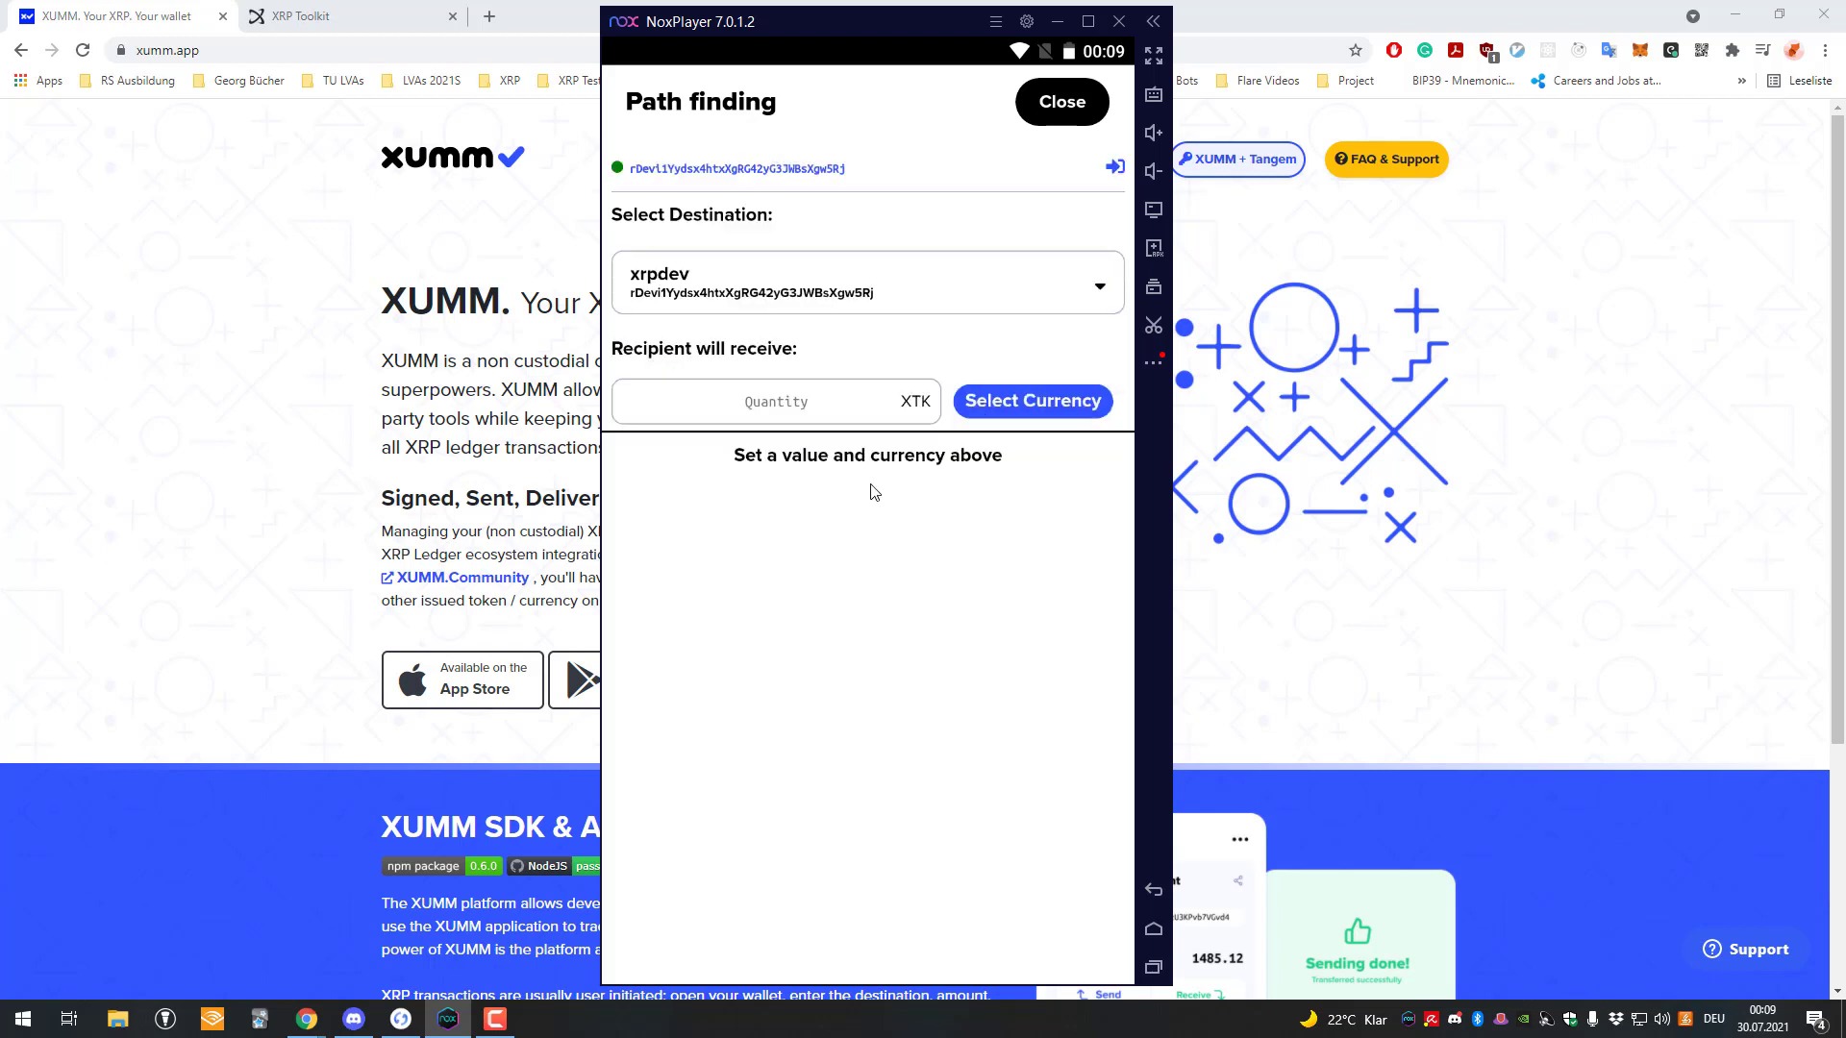
{"action": "left_click", "coordinate": [821, 405]}
{"action": "type", "text": "8"}
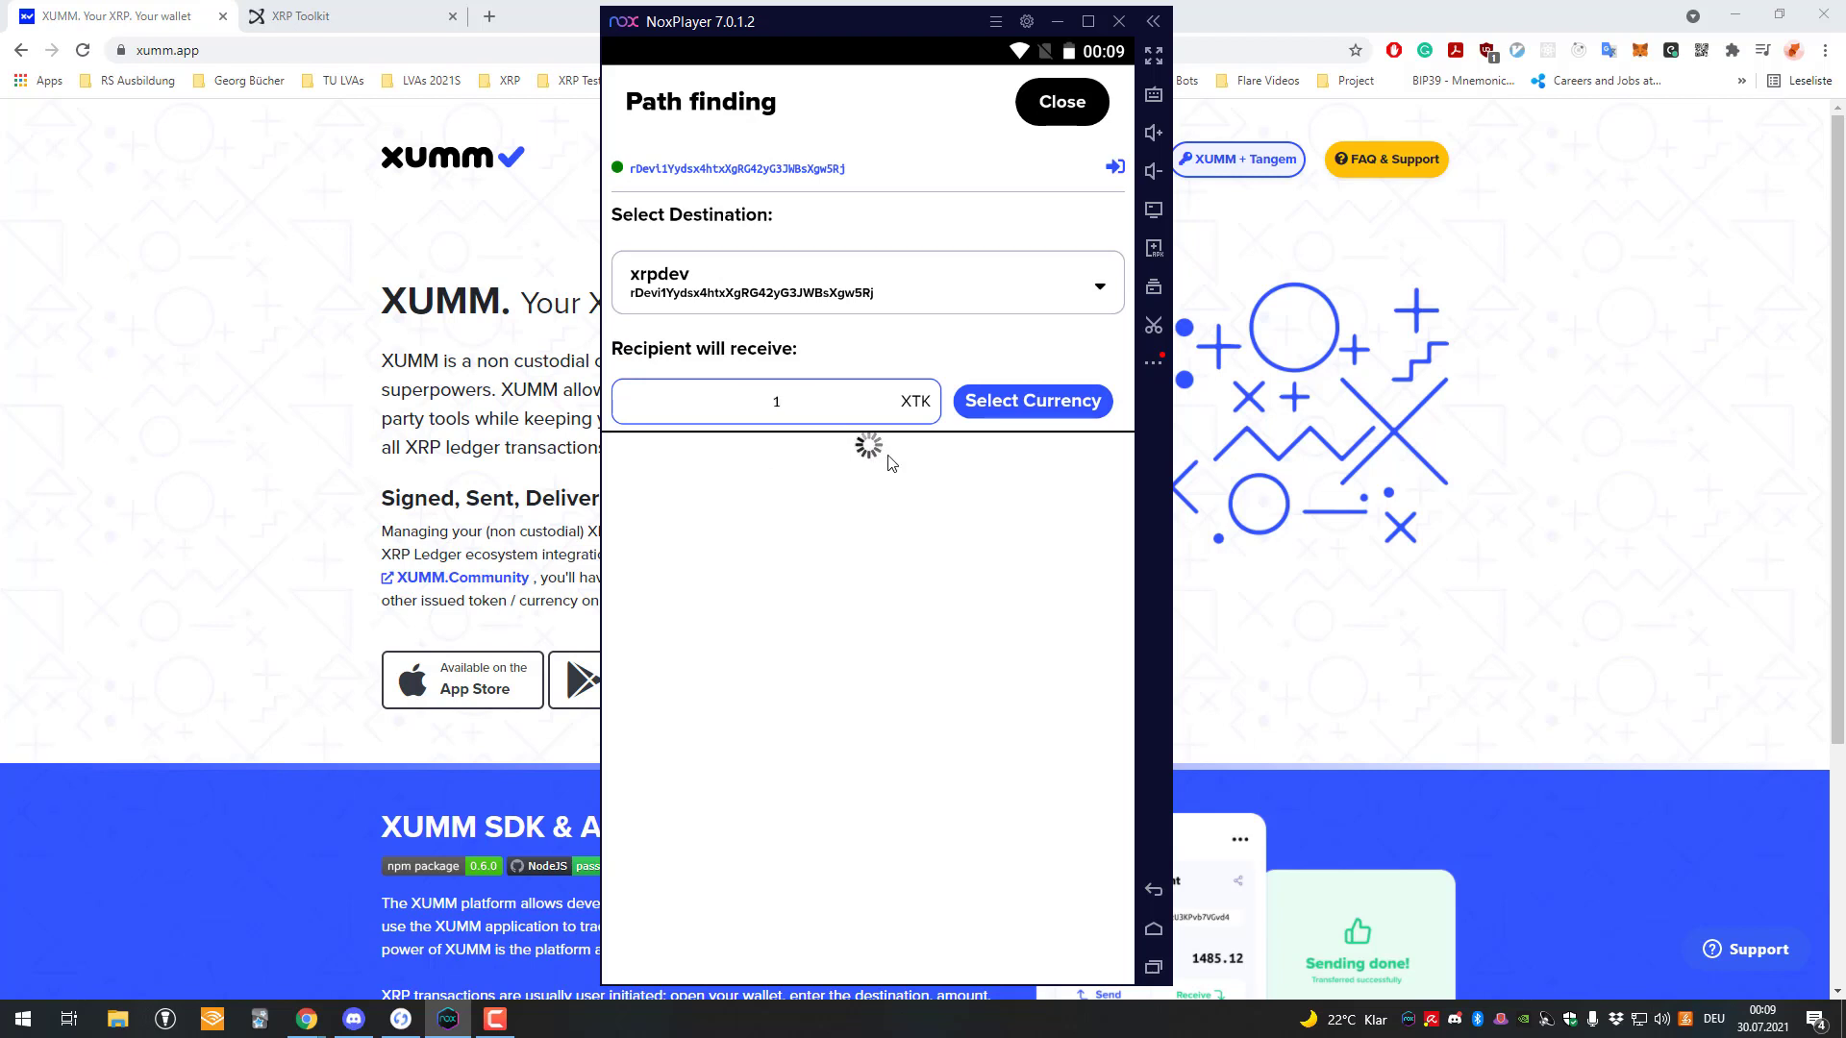
{"action": "key", "text": "BackSpace"}
{"action": "type", "text": "8"}
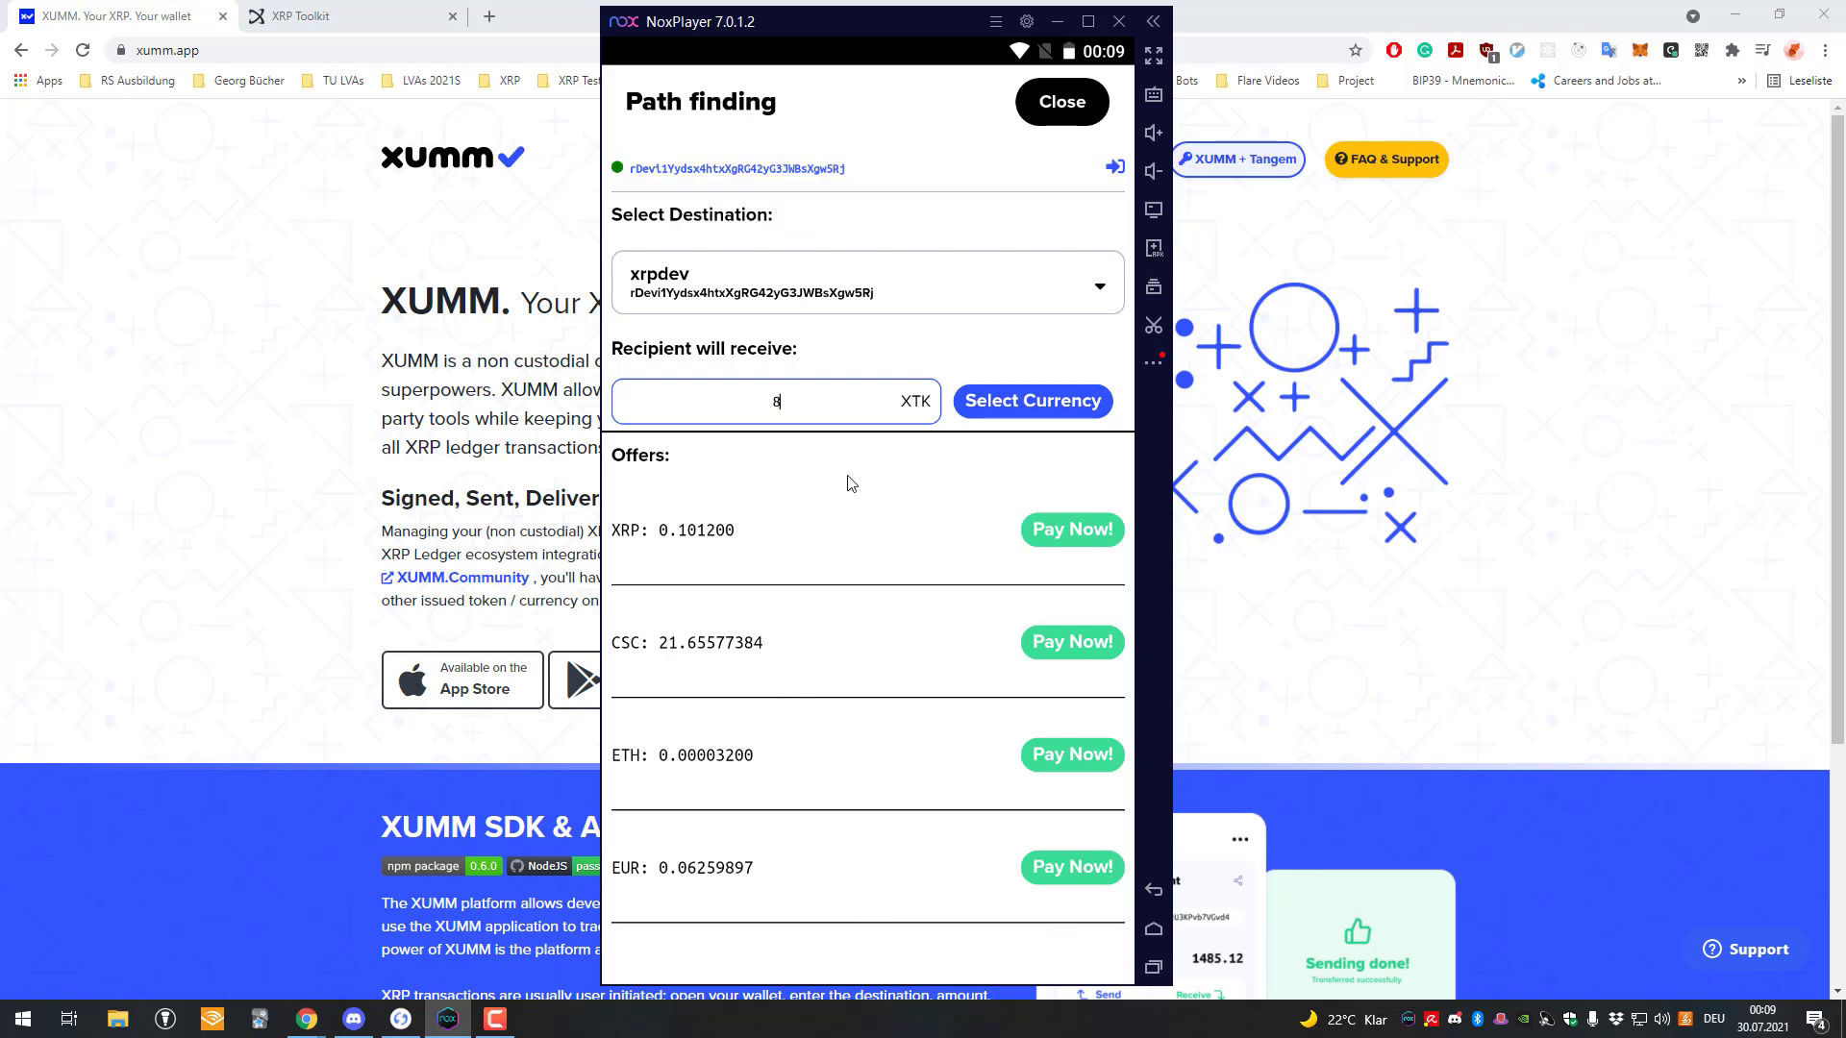
Pay with the XRP offer (max 0,1012 XRP), slide to accept and enter the passcode.
{"action": "left_click", "coordinate": [1067, 530]}
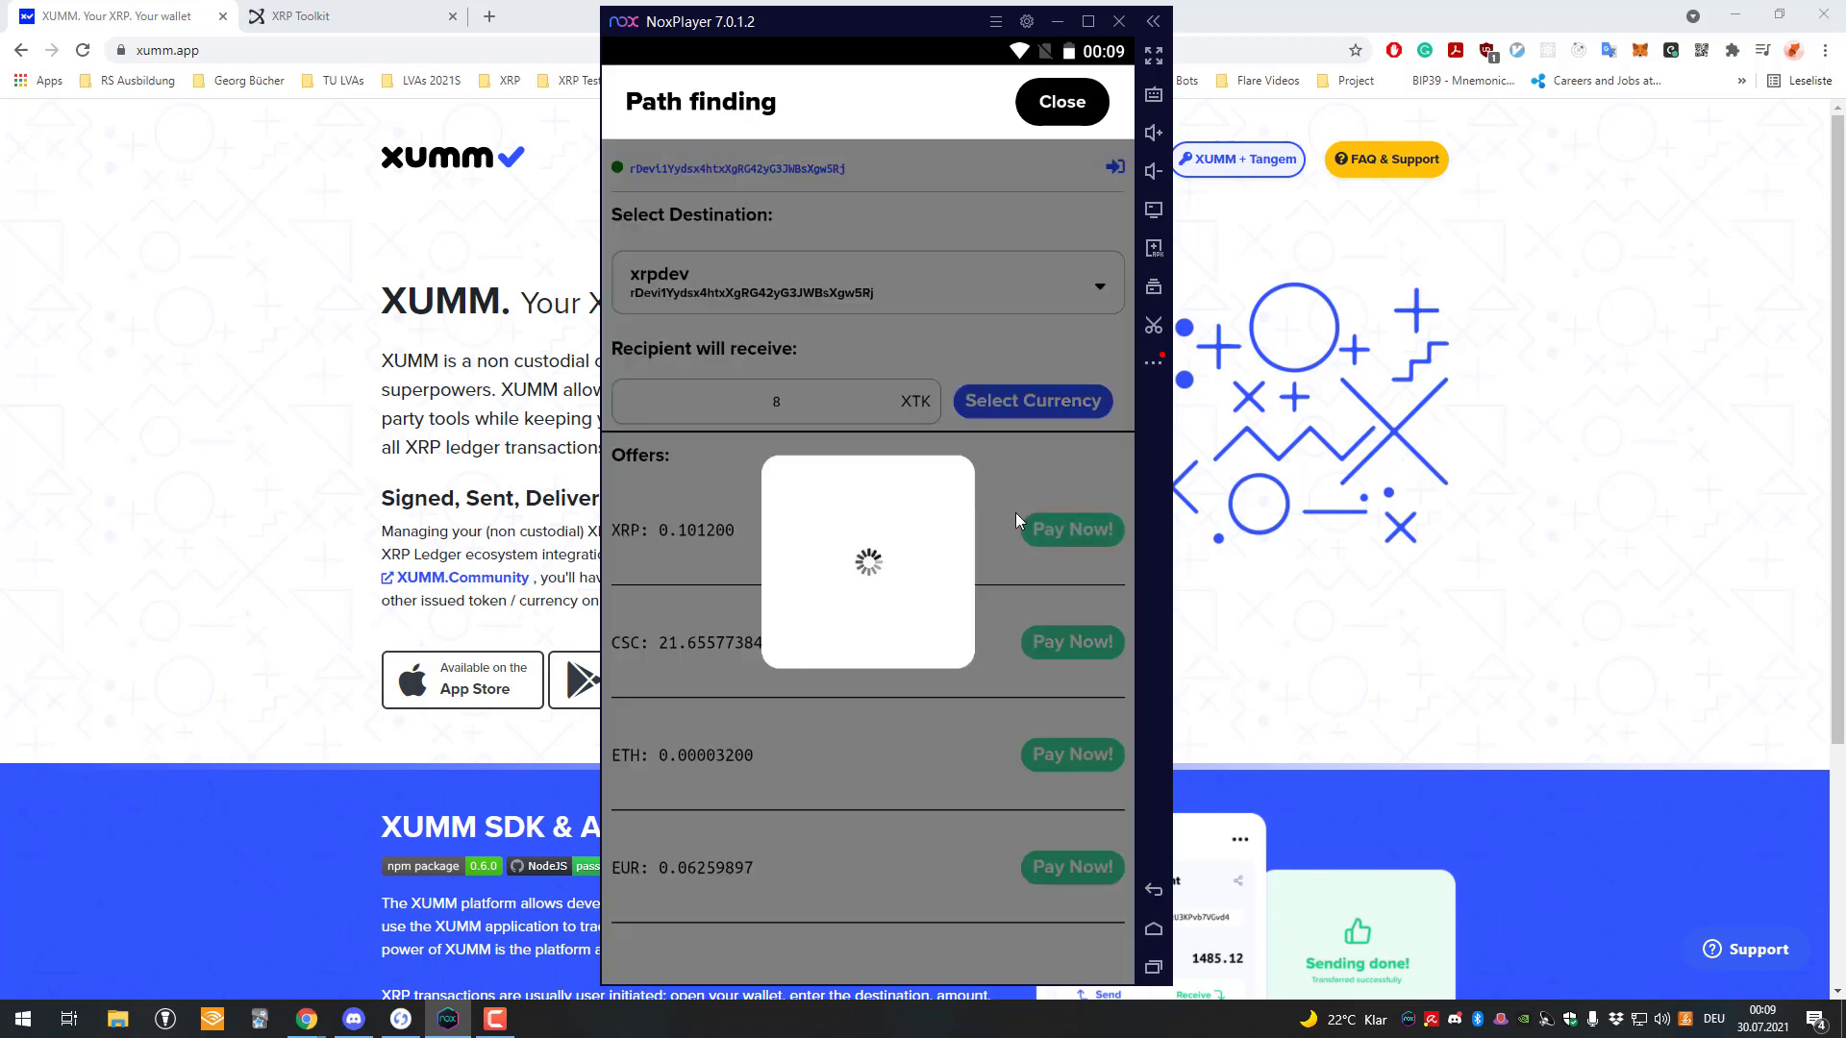
{"action": "scroll", "coordinate": [634, 863], "scroll_direction": "down", "scroll_amount": 3}
{"action": "left_click_drag", "start_coordinate": [666, 908], "coordinate": [1048, 908]}
{"action": "type", "text": "123456"}
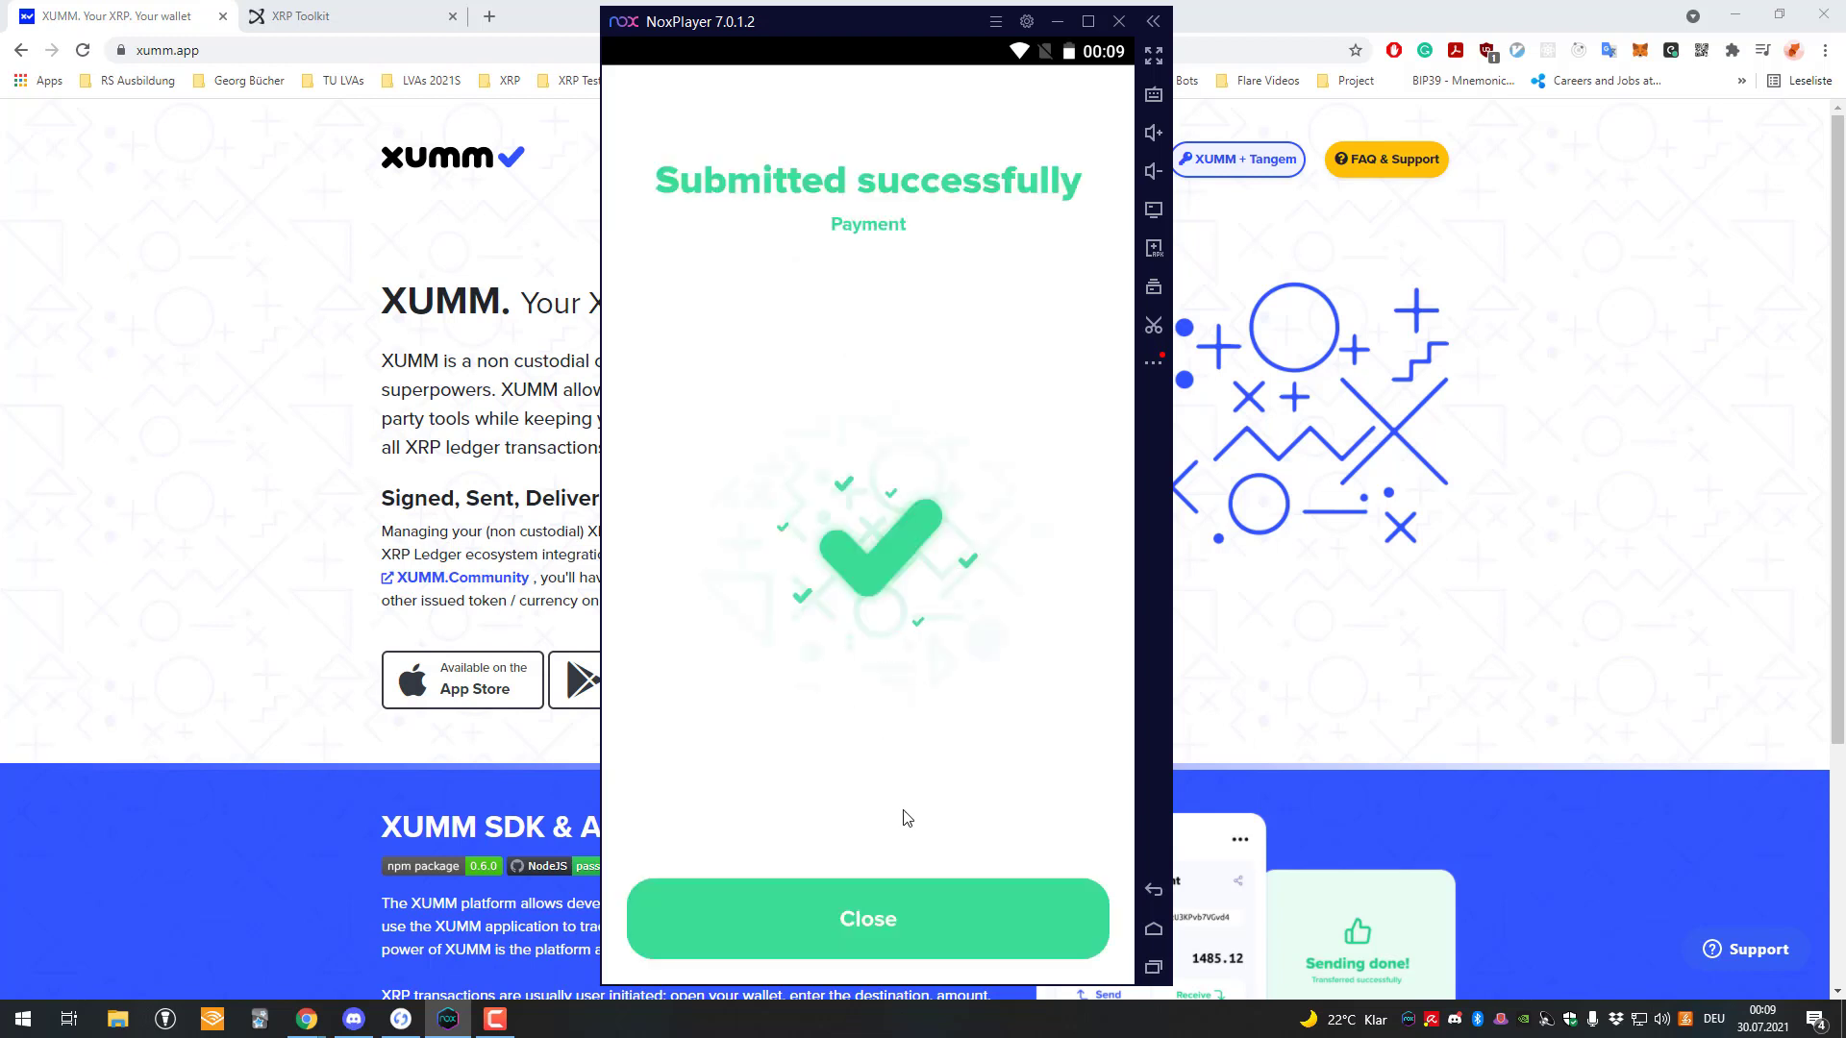
Close the payment result and Path finding, then check XTK shows 8 on wallet home.
{"action": "left_click", "coordinate": [918, 894]}
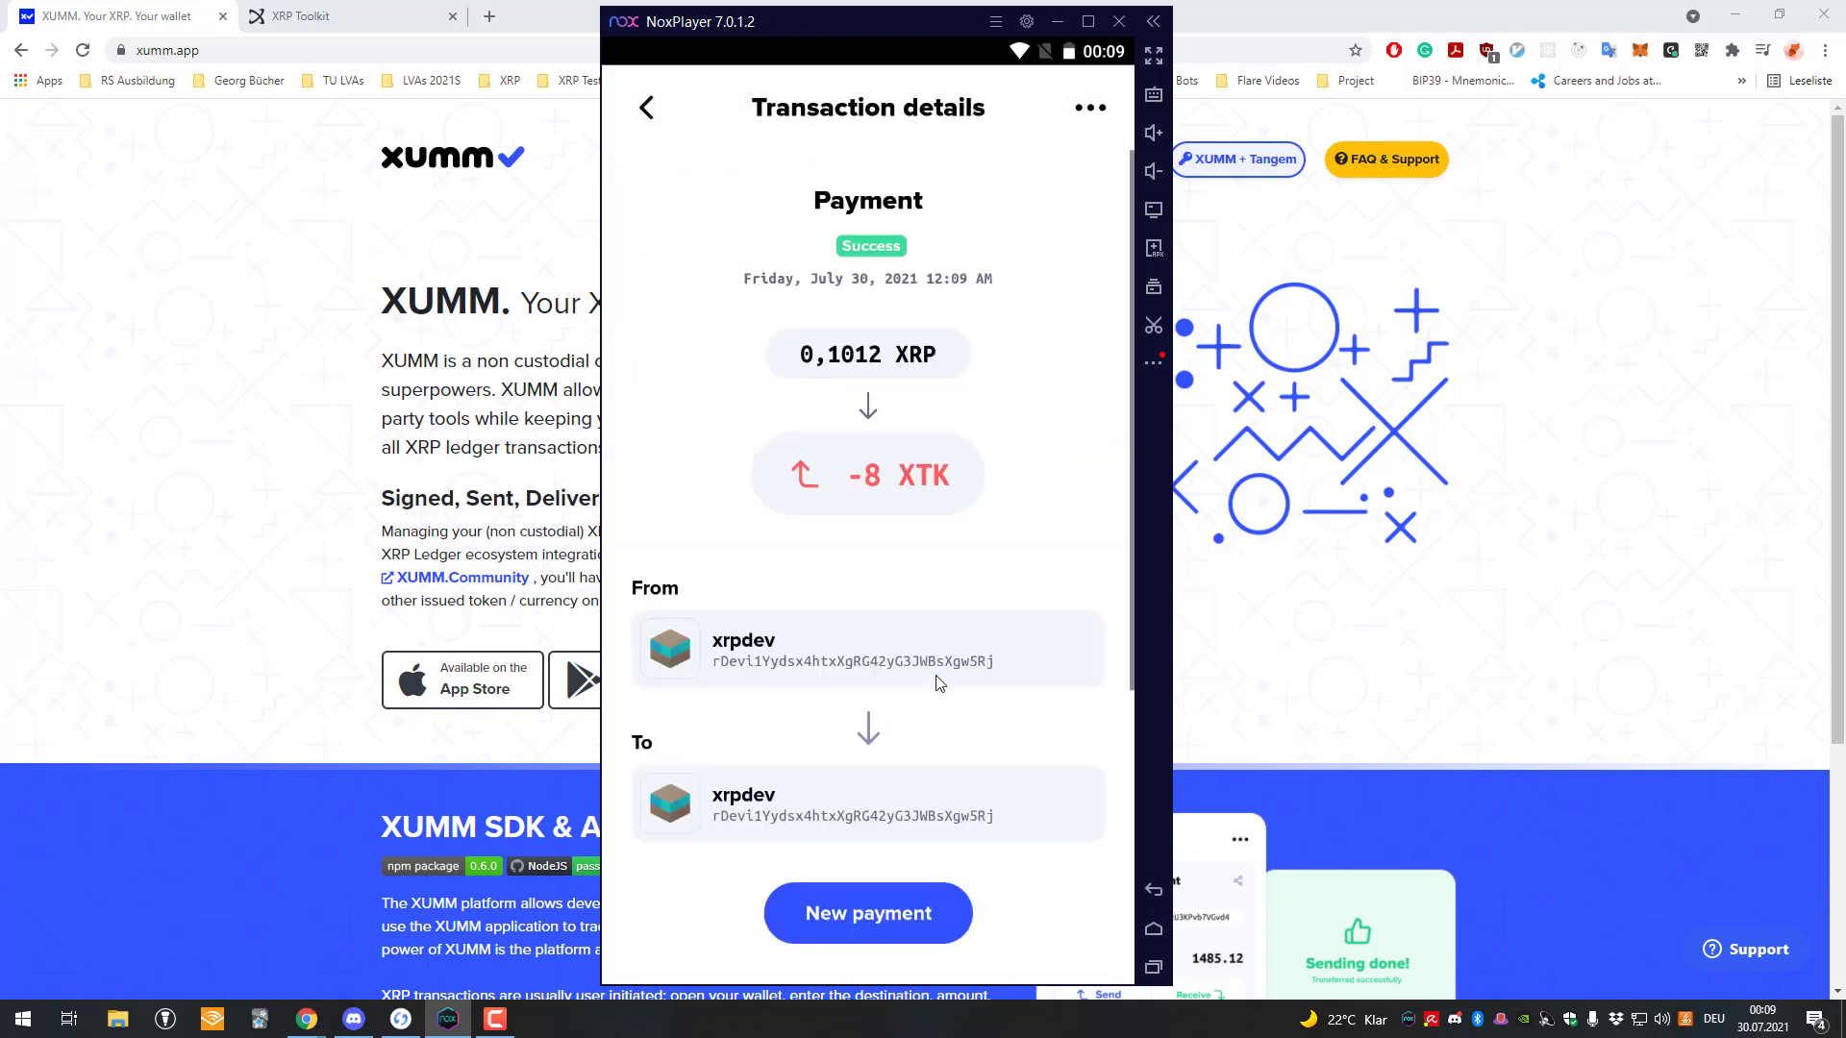
{"action": "left_click", "coordinate": [647, 108]}
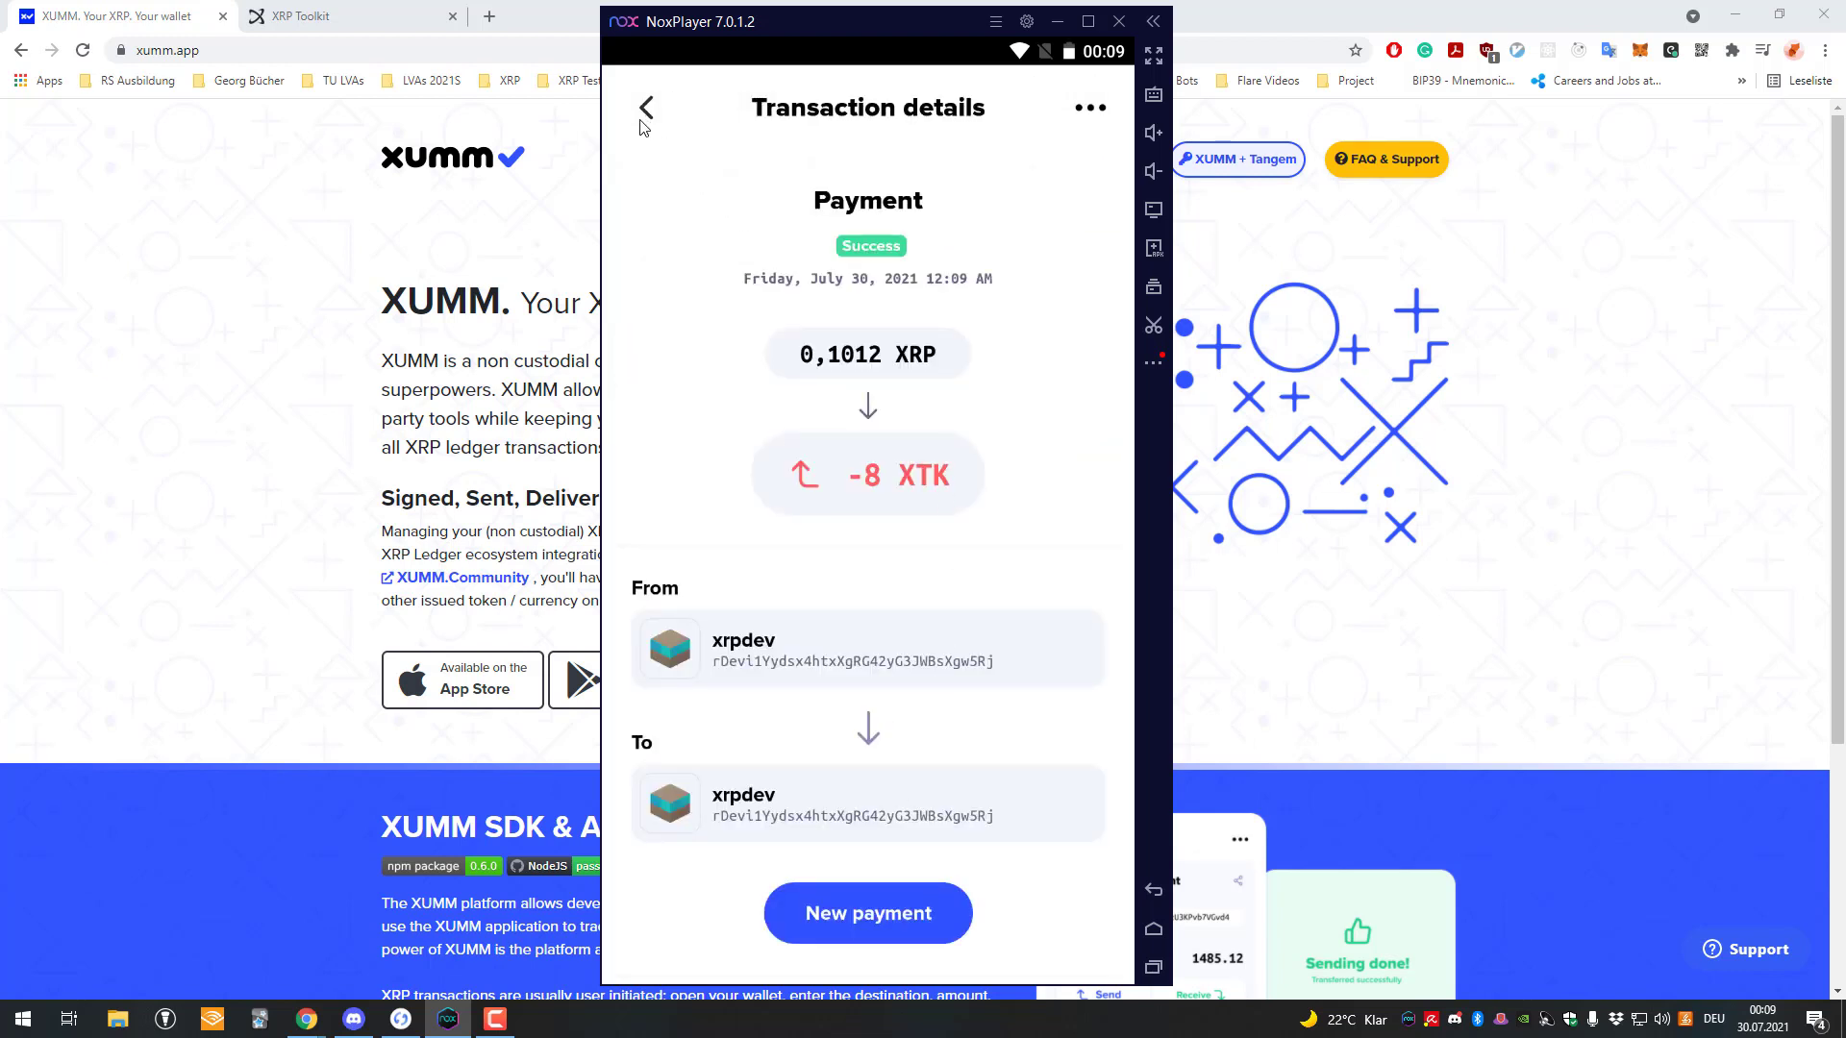
{"action": "left_click", "coordinate": [1067, 104]}
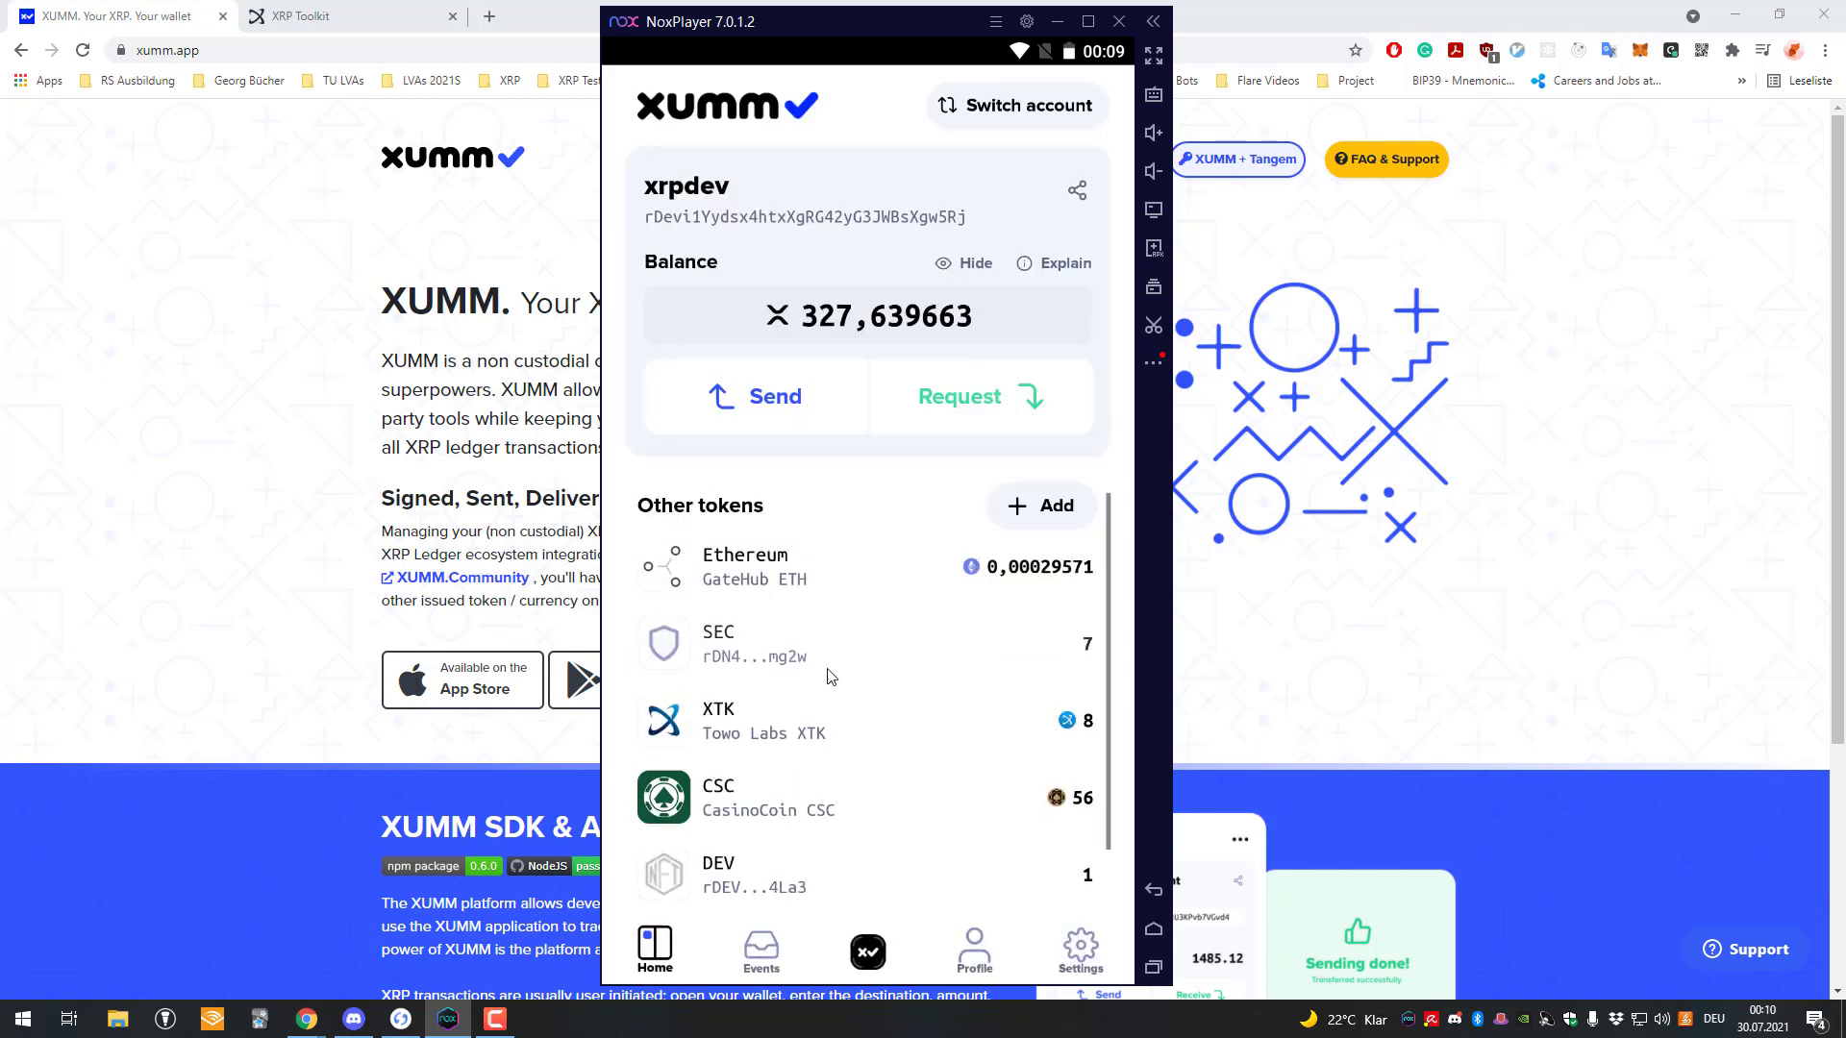
{"action": "scroll", "coordinate": [860, 668], "scroll_direction": "down", "scroll_amount": 1}
{"action": "left_click", "coordinate": [940, 646]}
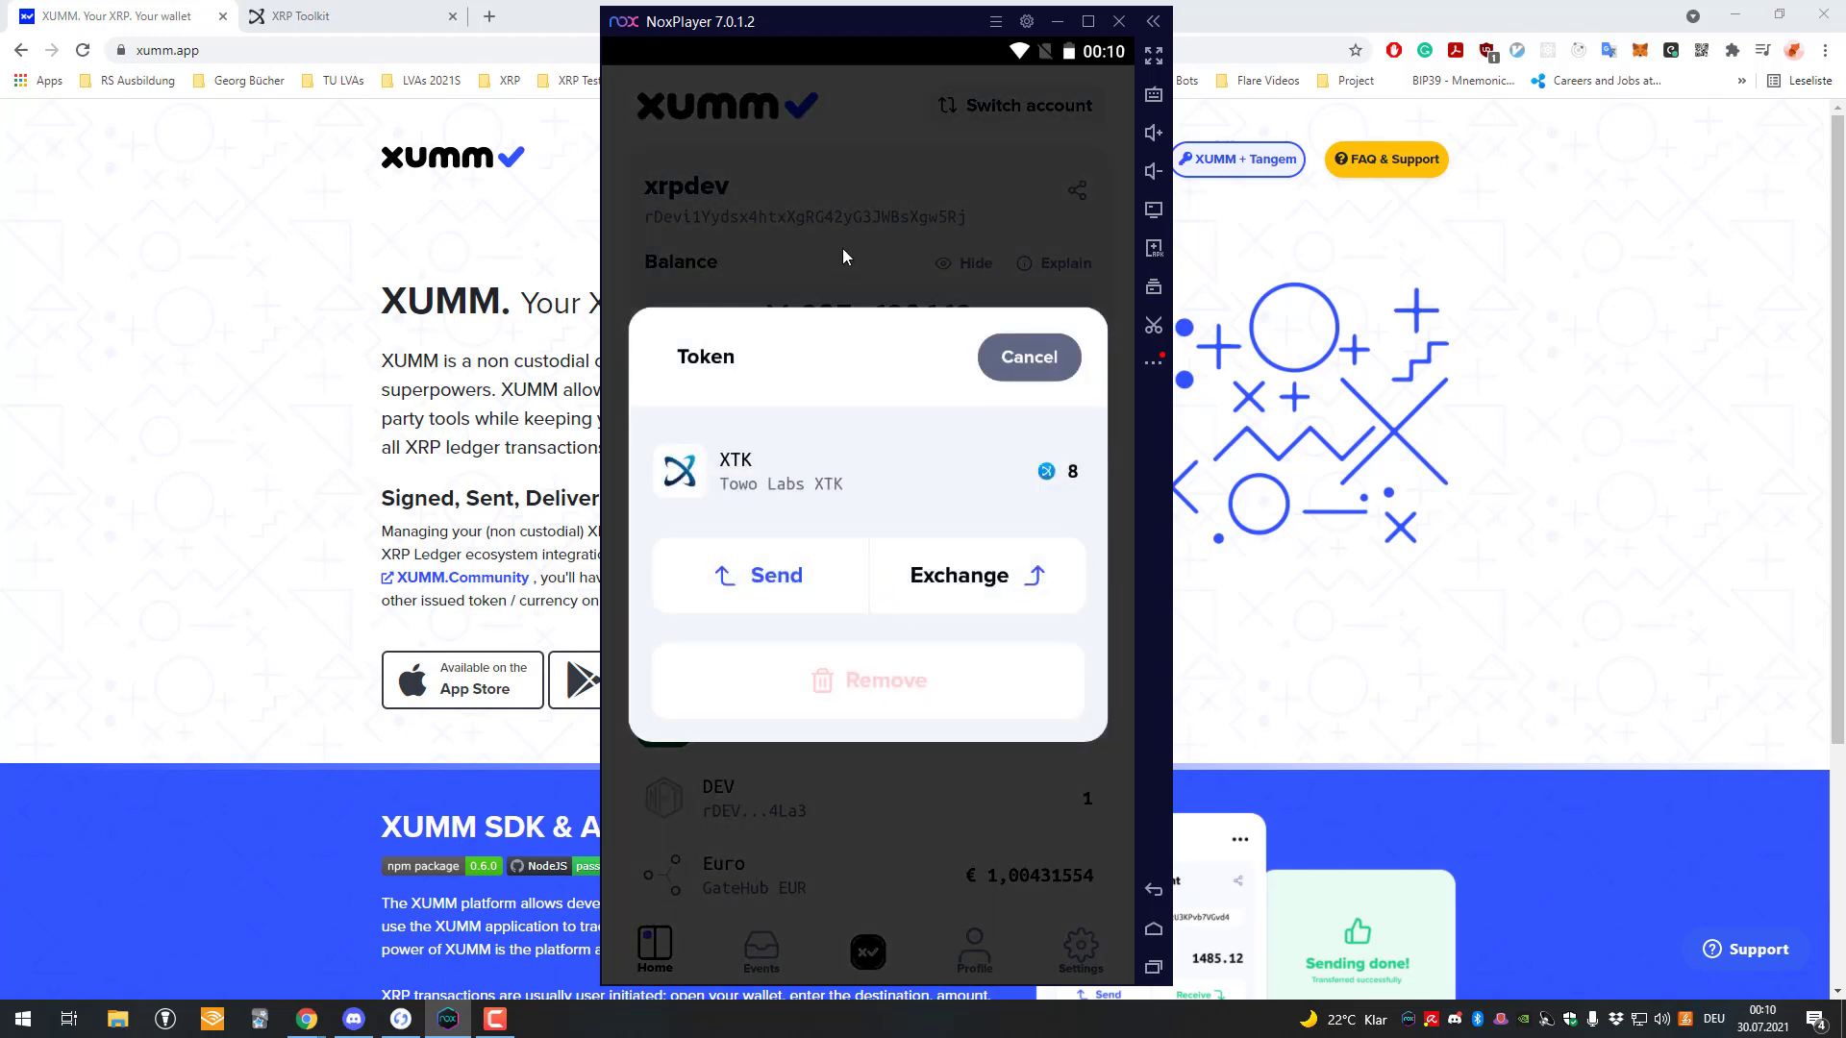
{"action": "left_click", "coordinate": [1055, 346]}
{"action": "scroll", "coordinate": [933, 691], "scroll_direction": "up", "scroll_amount": 1}
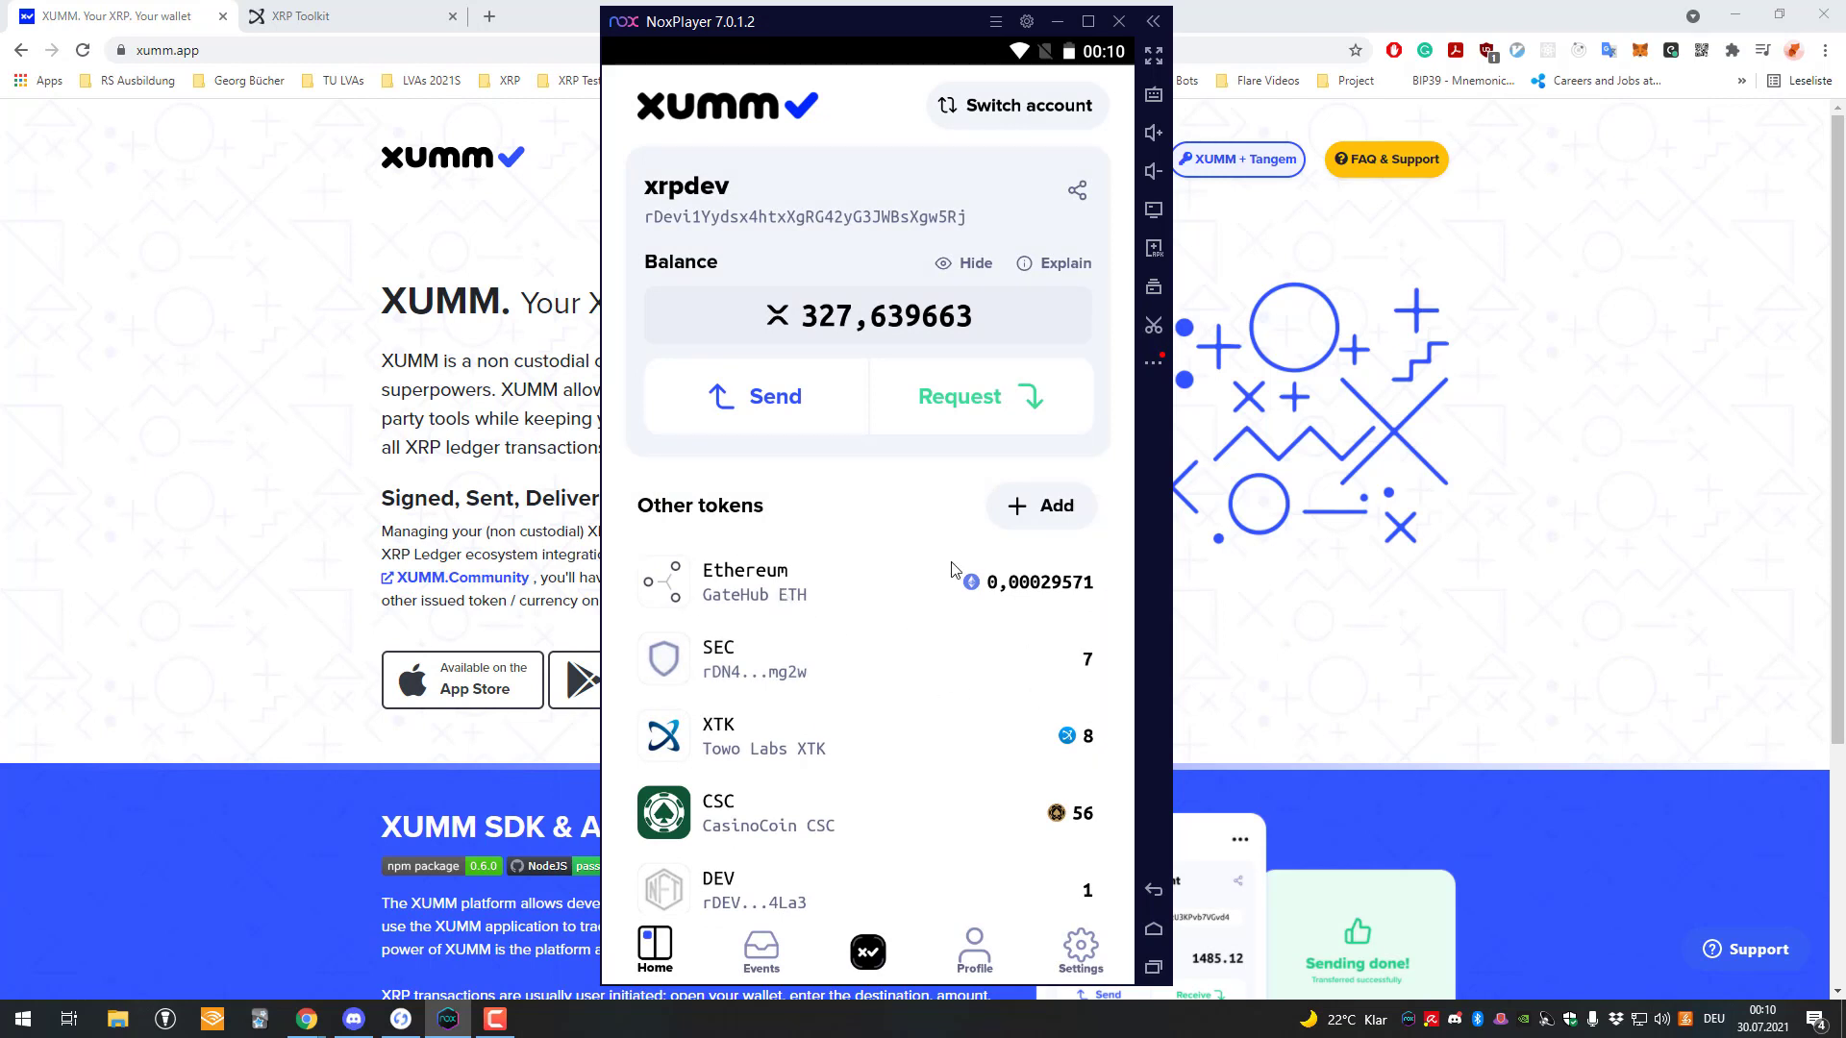
{"action": "left_click", "coordinate": [891, 751]}
{"action": "left_click", "coordinate": [966, 571]}
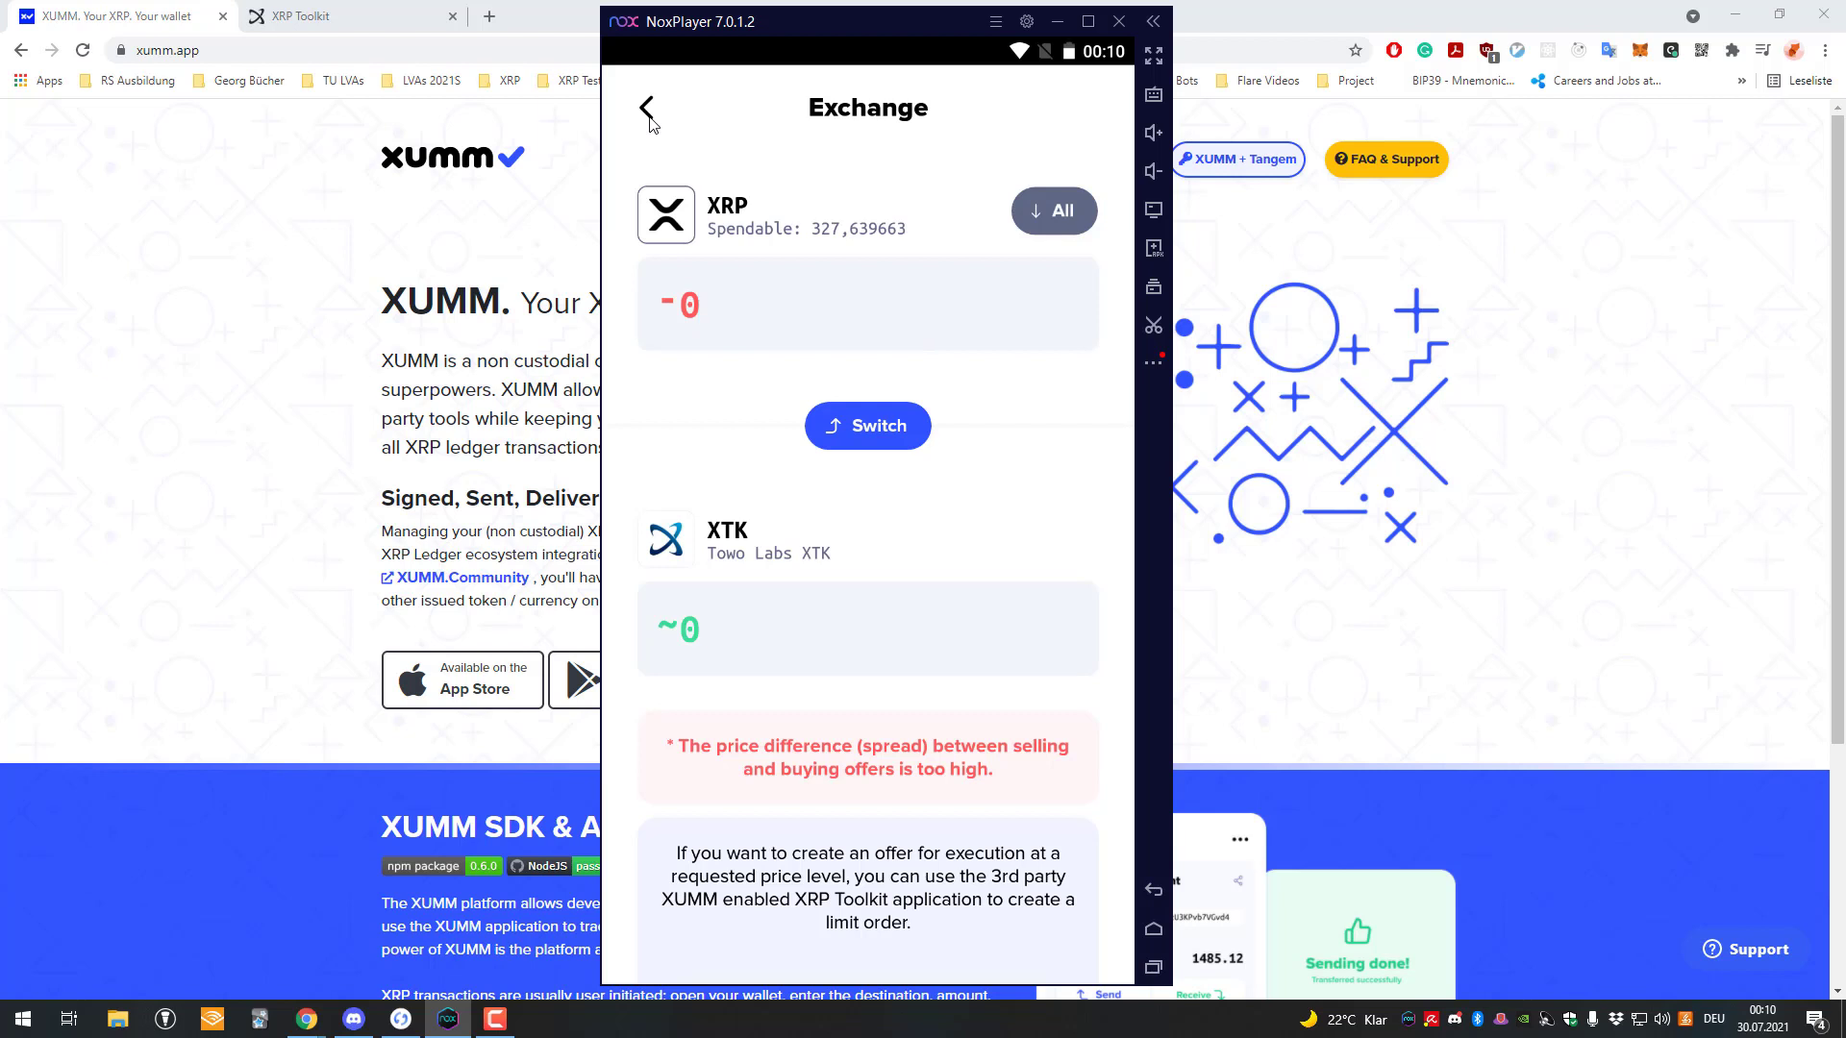
{"action": "left_click", "coordinate": [648, 109]}
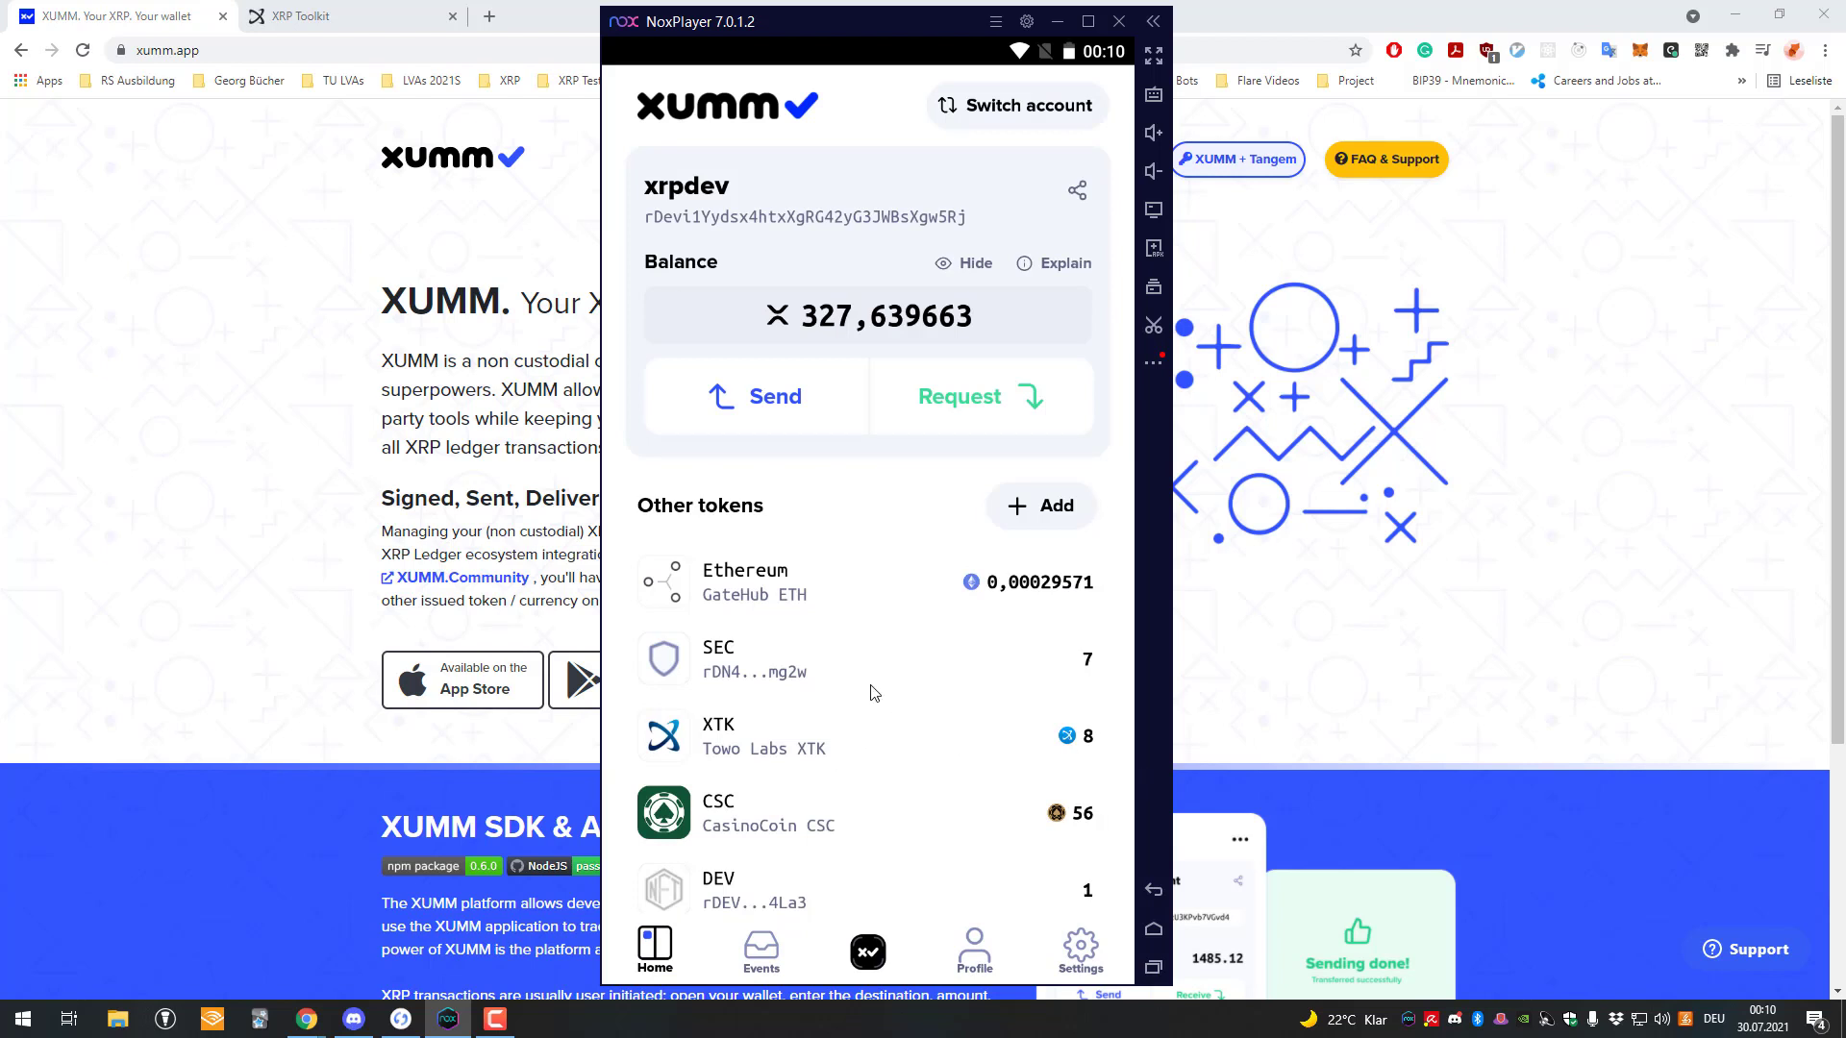
{"action": "left_click", "coordinate": [883, 947]}
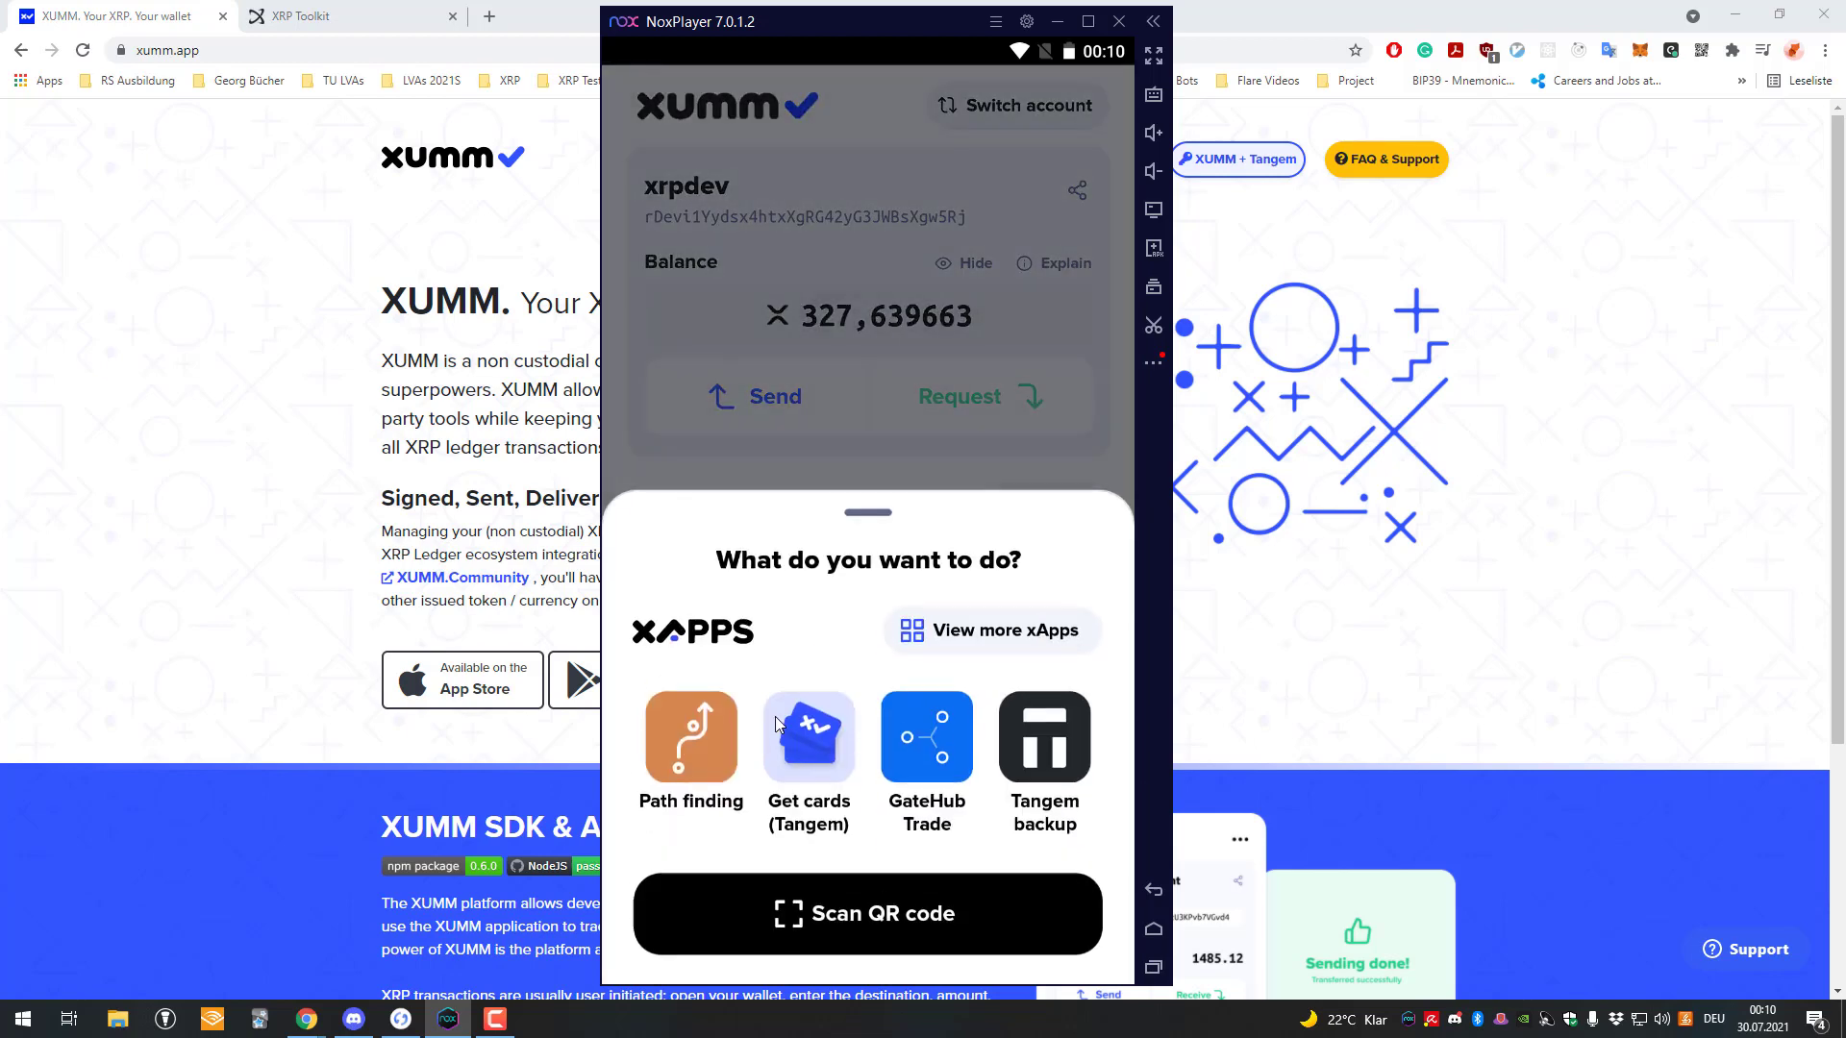
{"action": "left_click", "coordinate": [687, 756]}
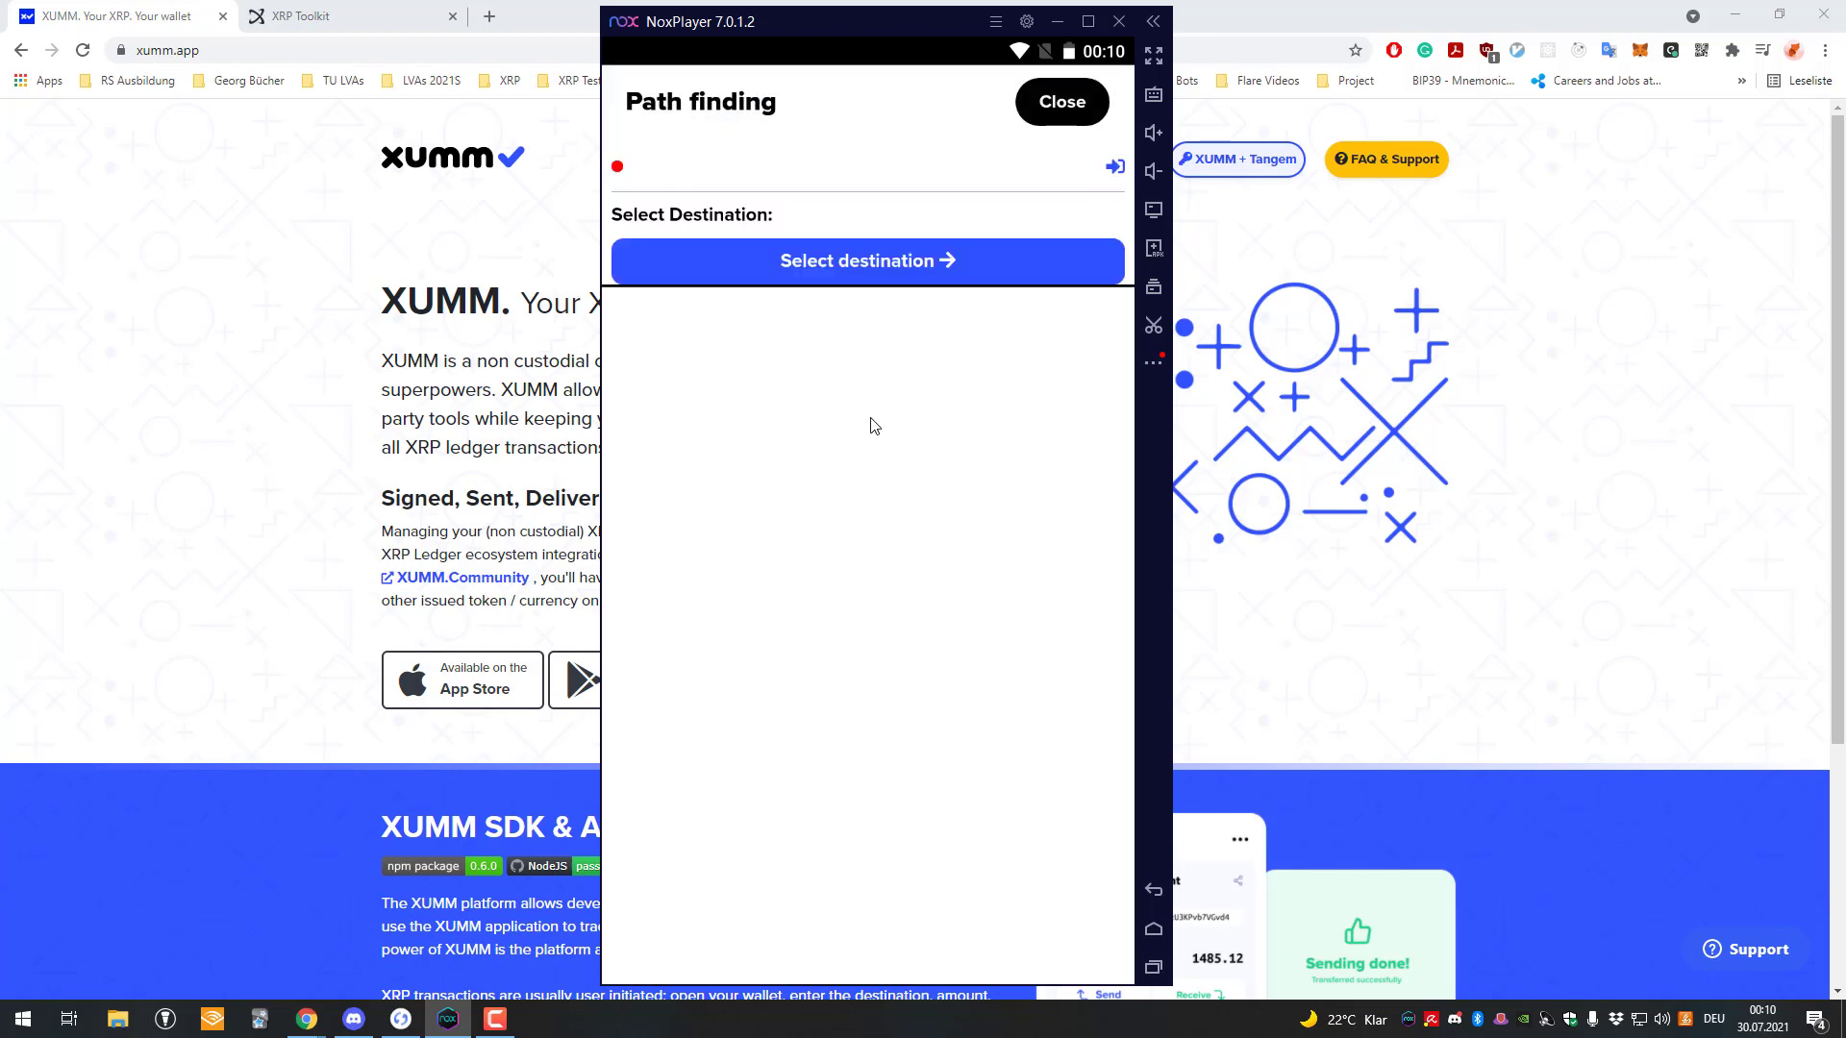
{"action": "left_click", "coordinate": [1058, 119]}
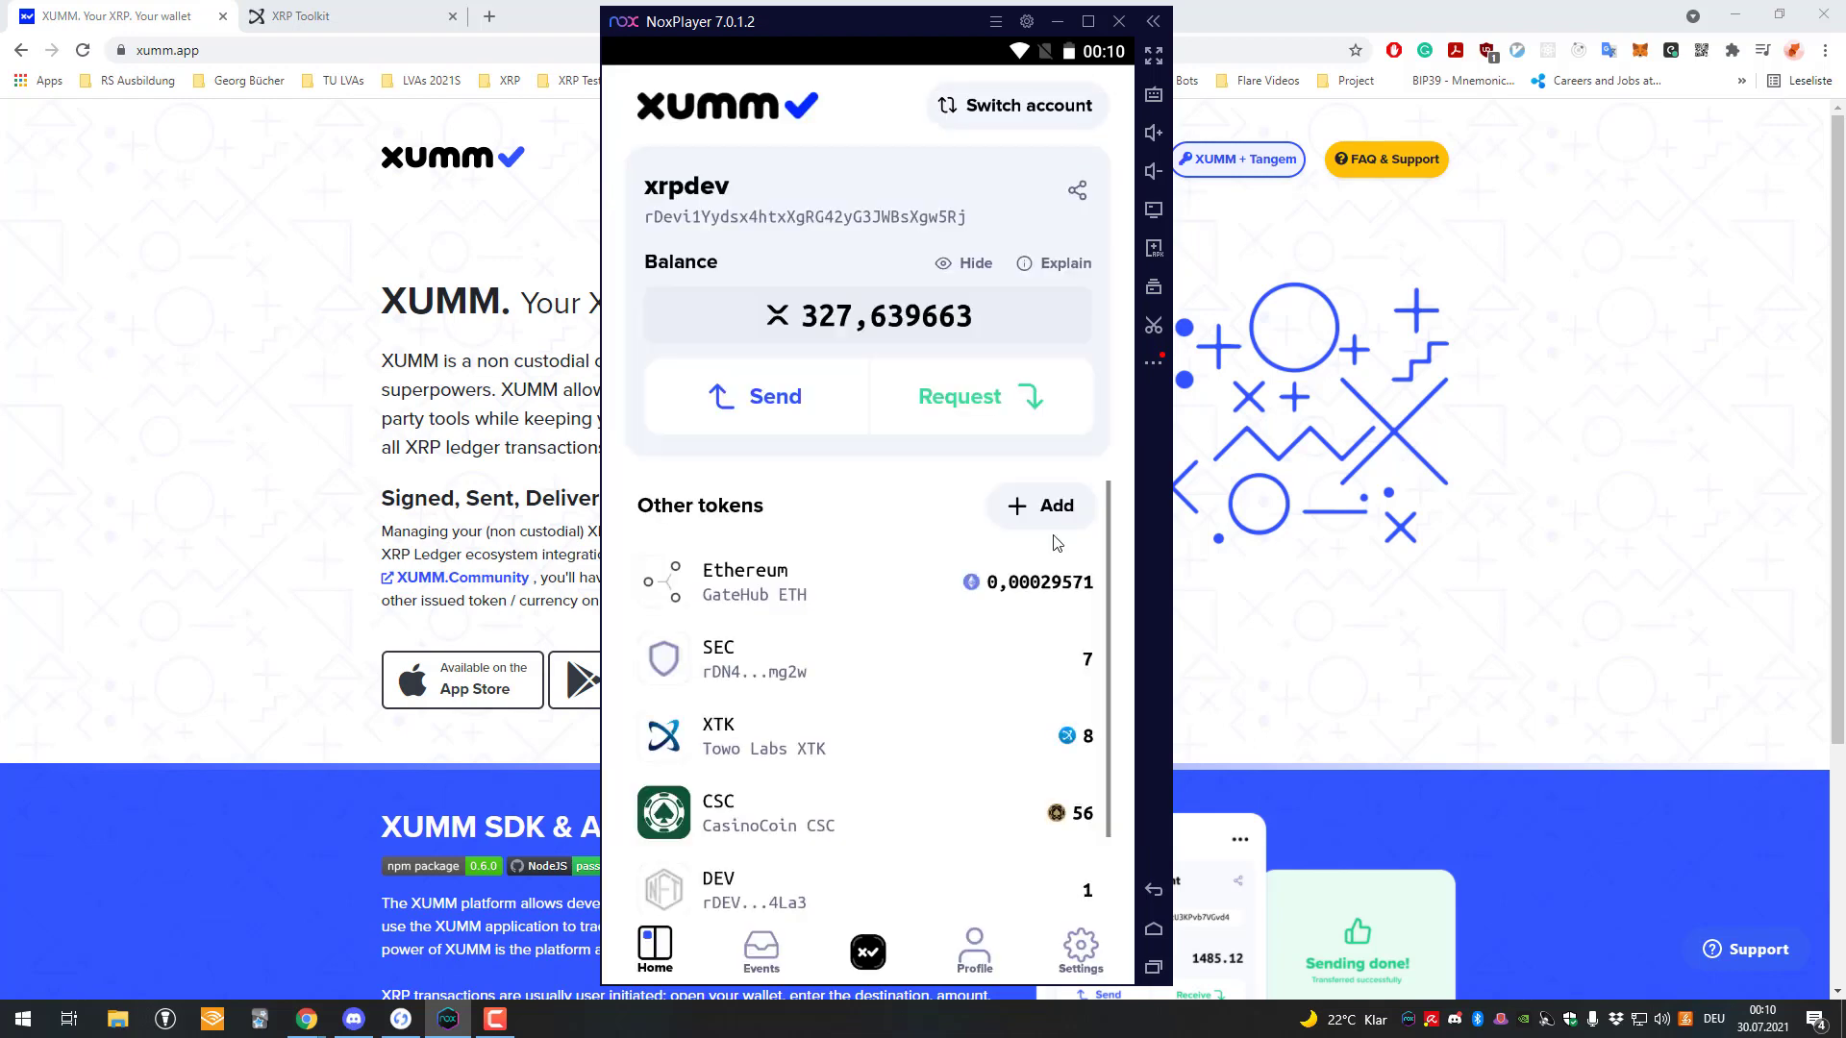
{"action": "left_click", "coordinate": [868, 950]}
{"action": "left_click", "coordinate": [1048, 382]}
{"action": "left_click", "coordinate": [1048, 383]}
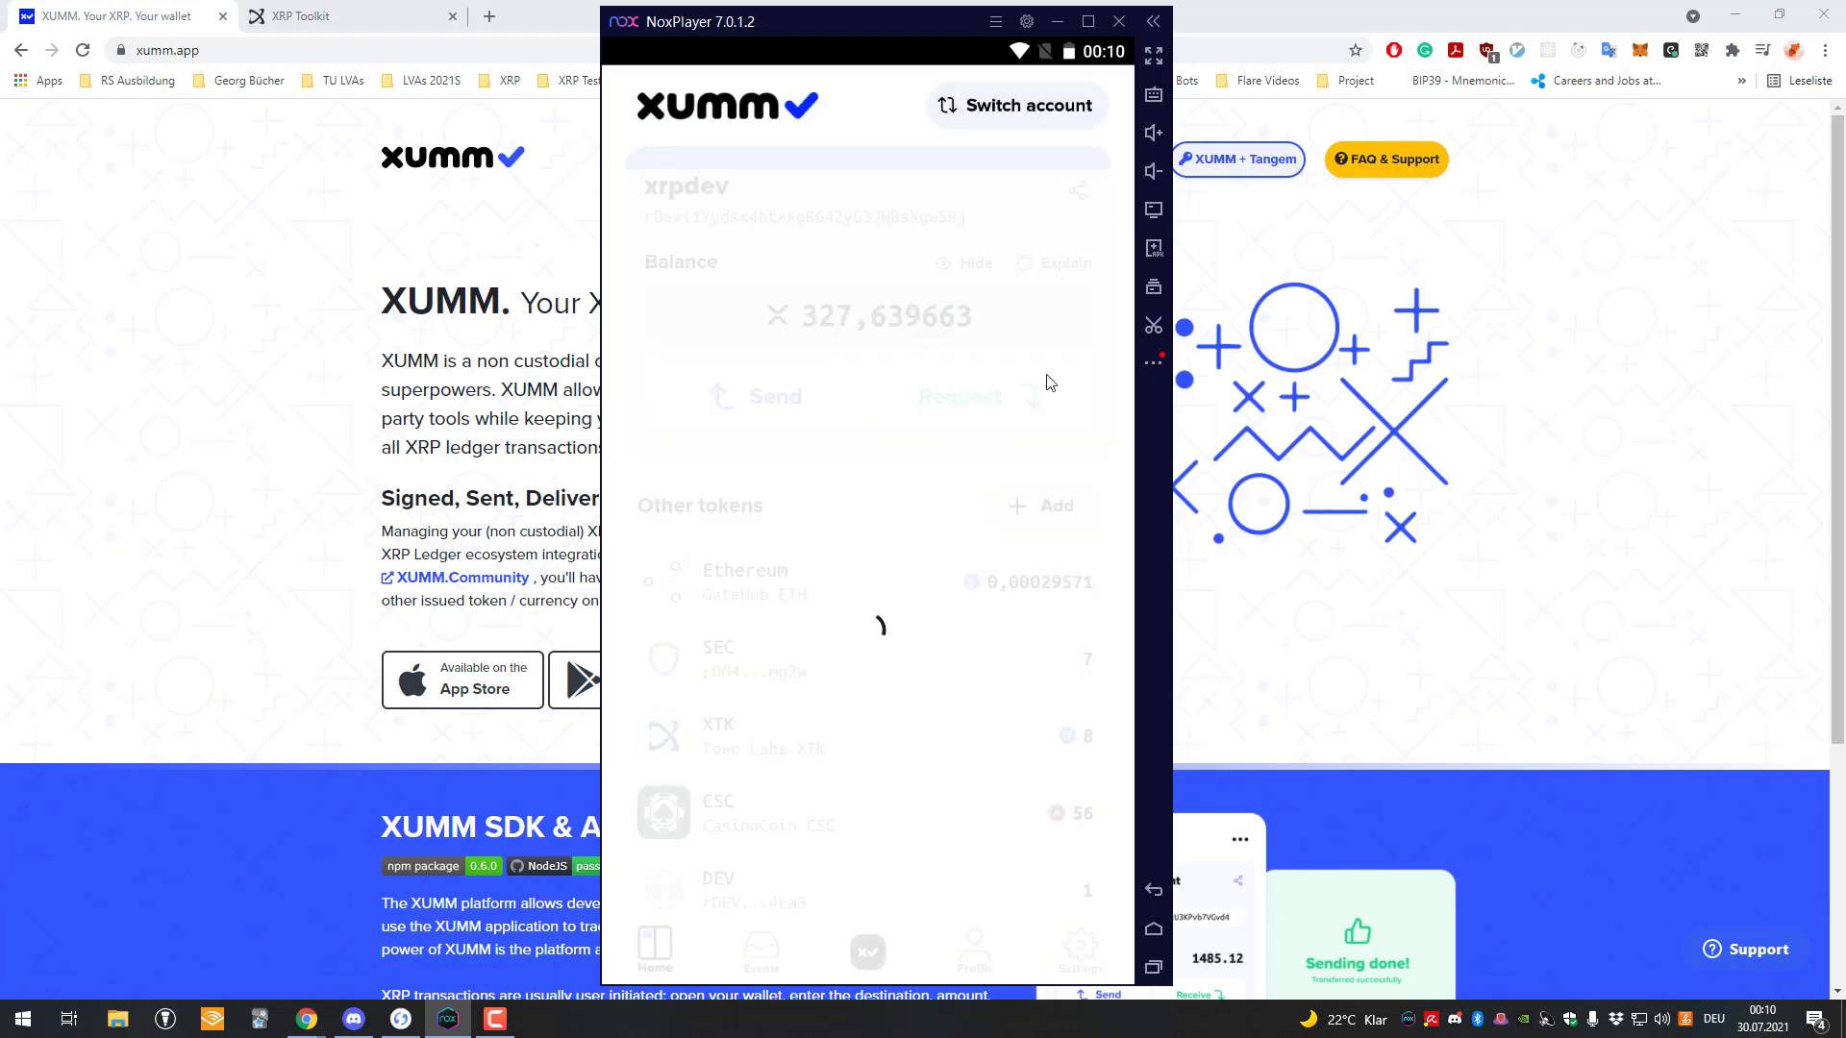
{"action": "scroll", "coordinate": [877, 691], "scroll_direction": "down", "scroll_amount": 1}
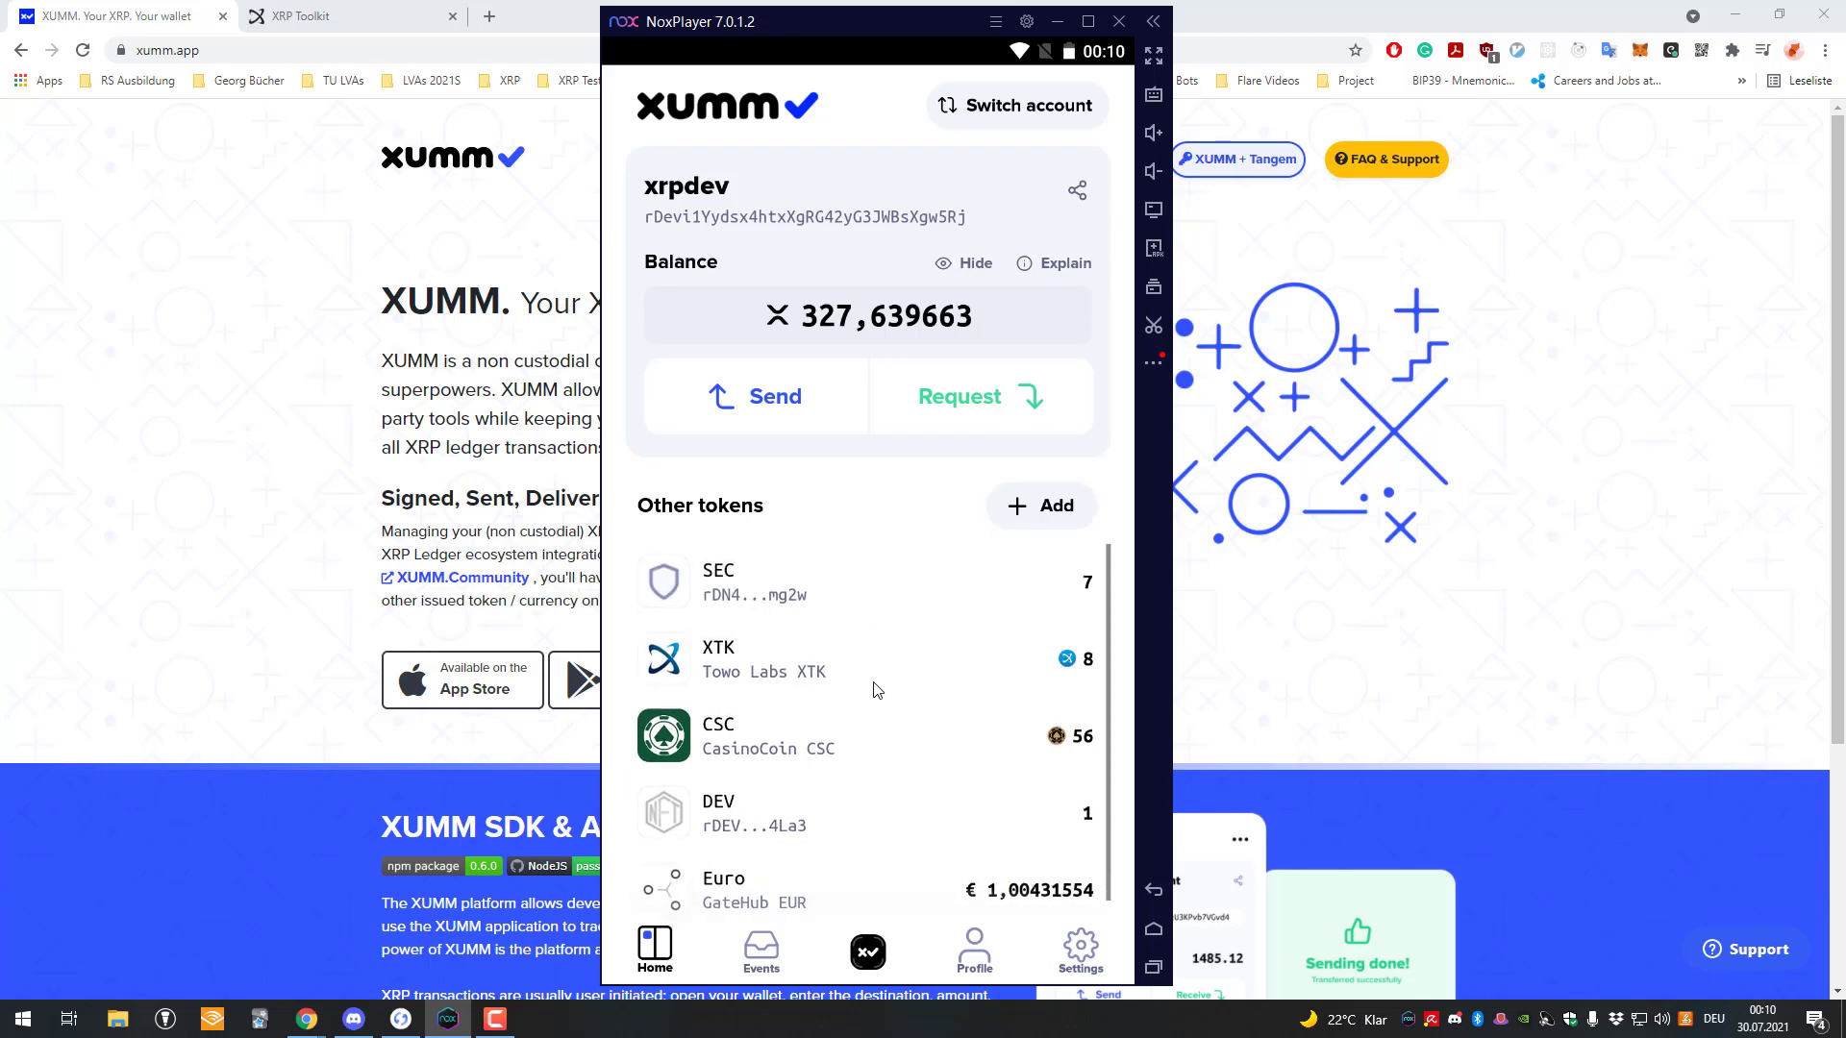
{"action": "scroll", "coordinate": [877, 691], "scroll_direction": "up", "scroll_amount": 1}
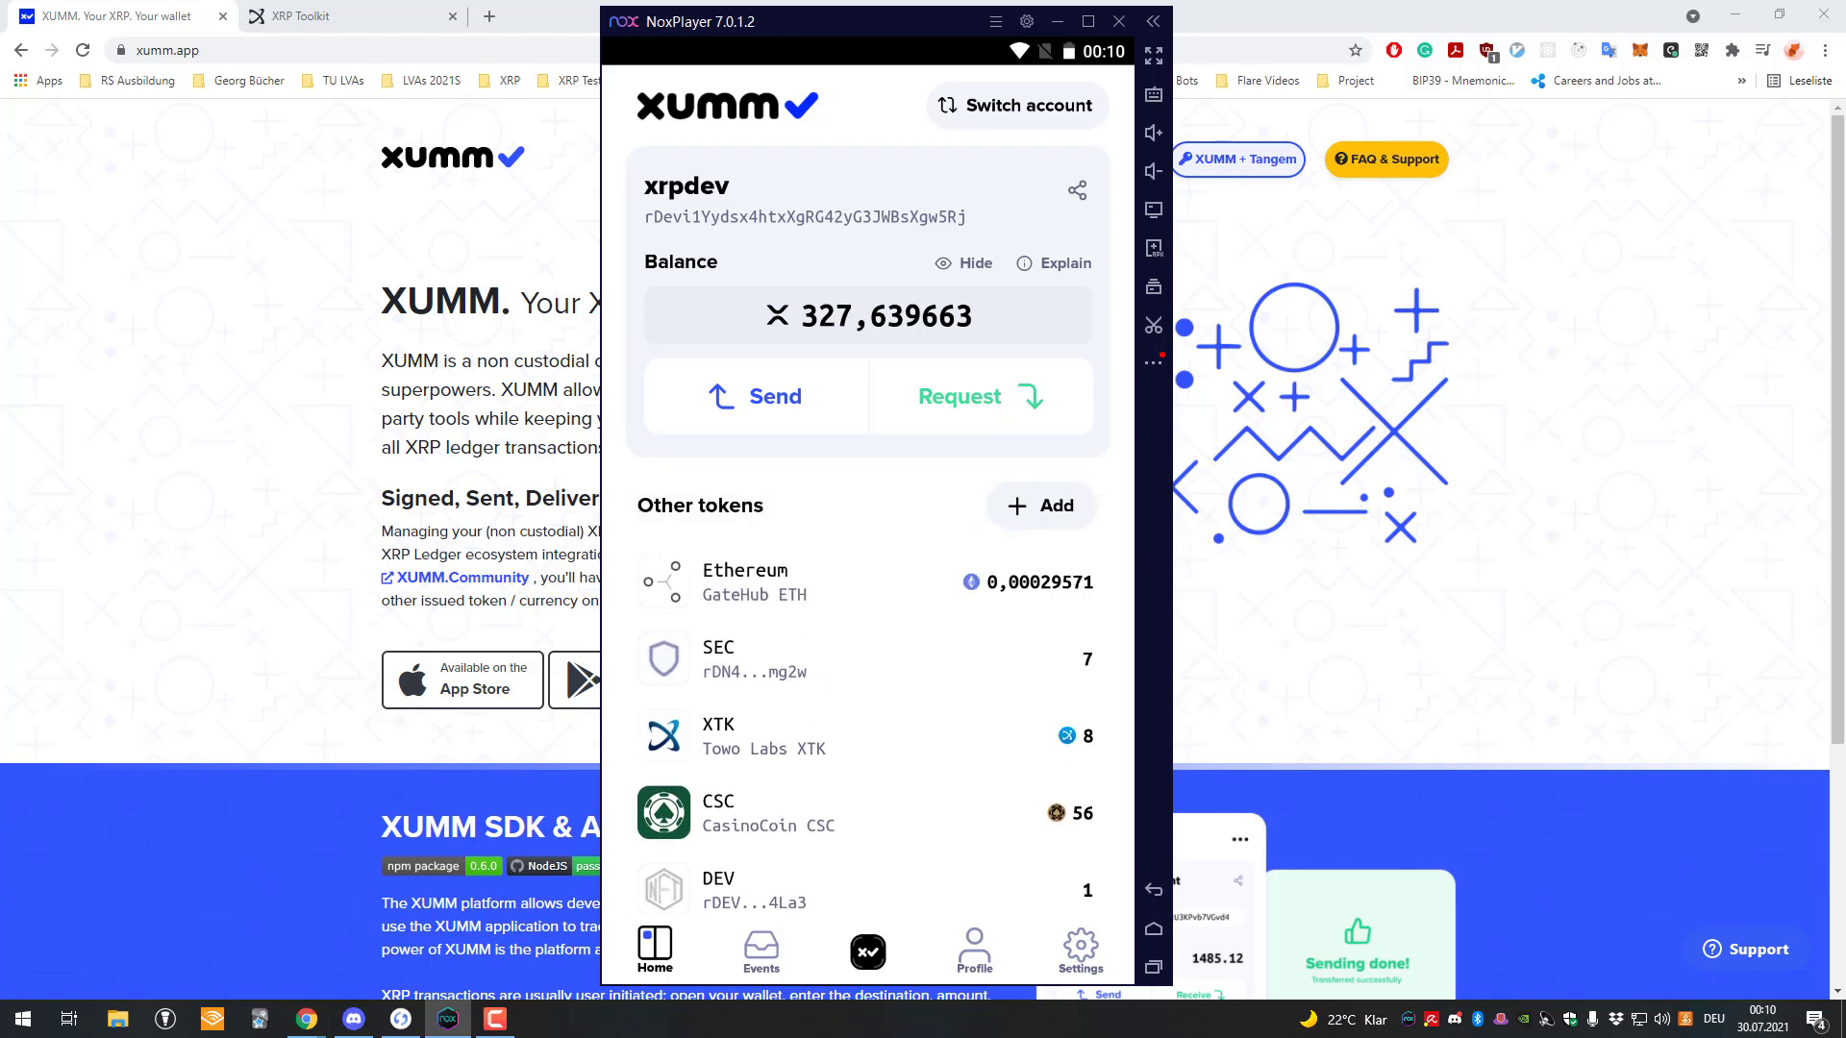
{"action": "scroll", "coordinate": [939, 783], "scroll_direction": "down", "scroll_amount": 1}
{"action": "scroll", "coordinate": [865, 759], "scroll_direction": "up", "scroll_amount": 1}
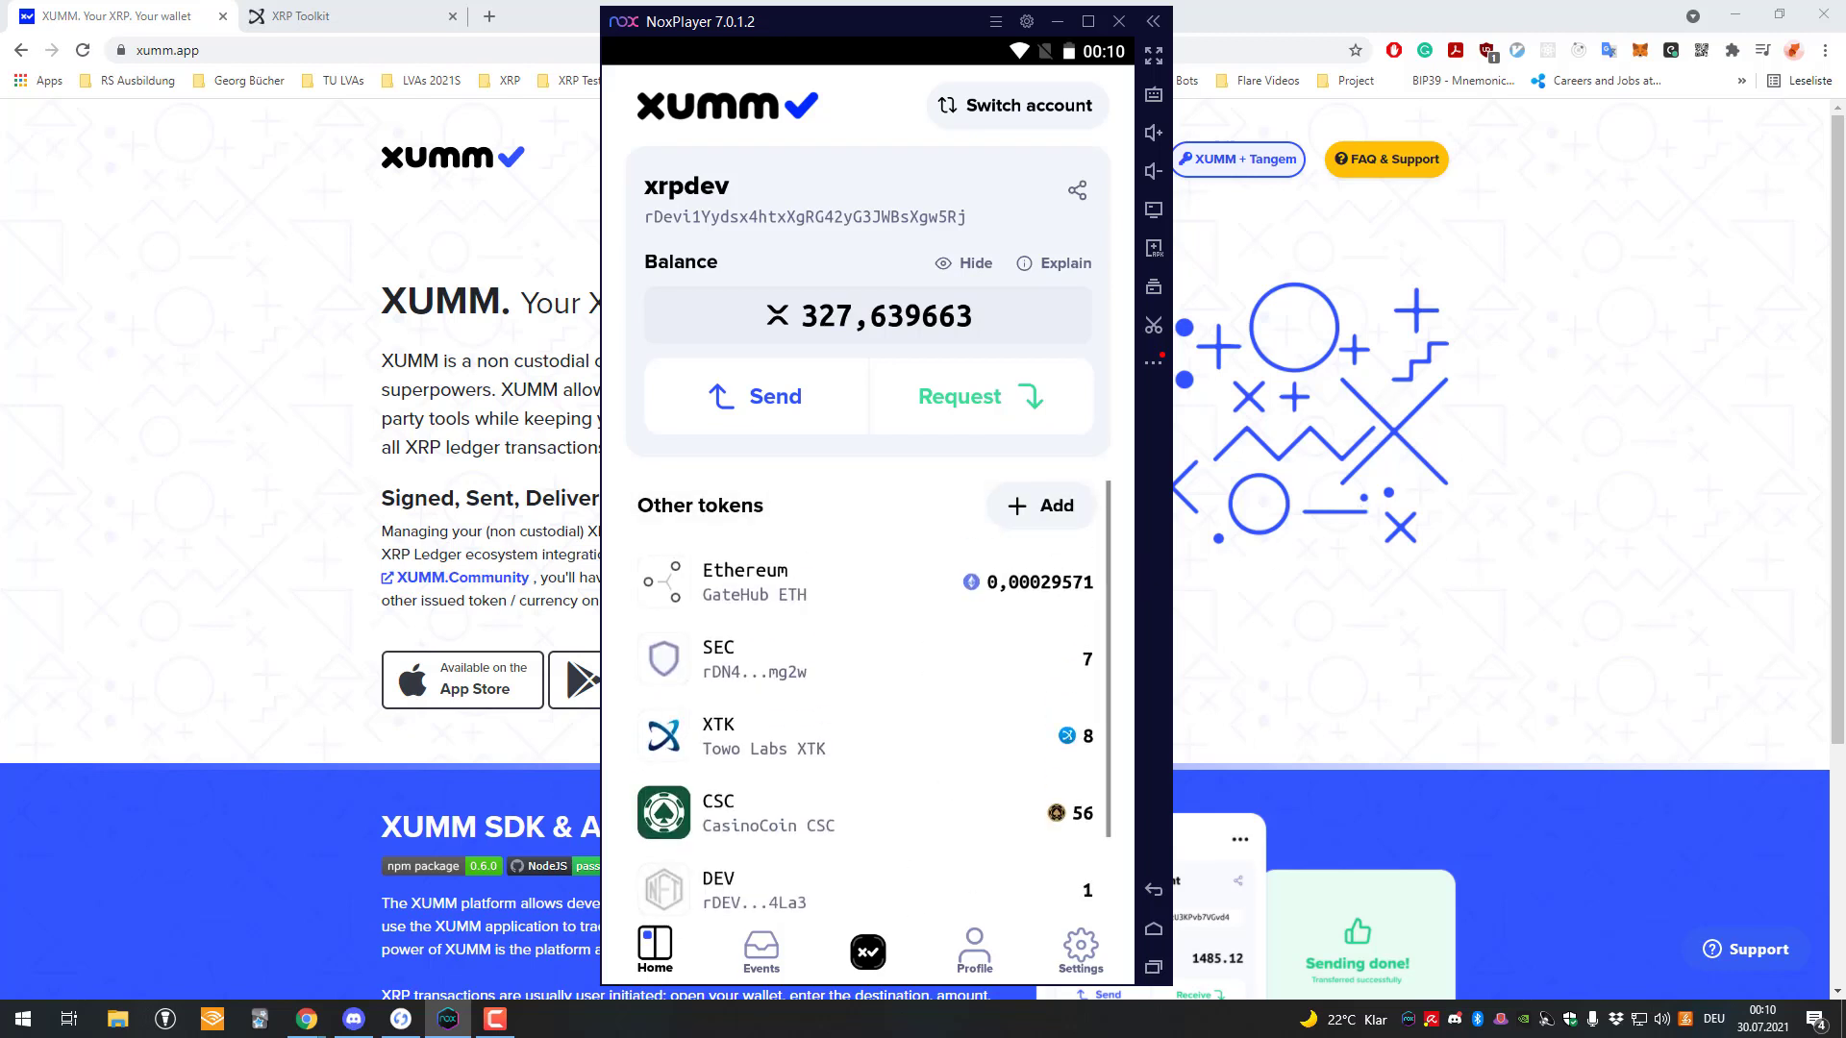
{"action": "scroll", "coordinate": [894, 626], "scroll_direction": "down", "scroll_amount": 1}
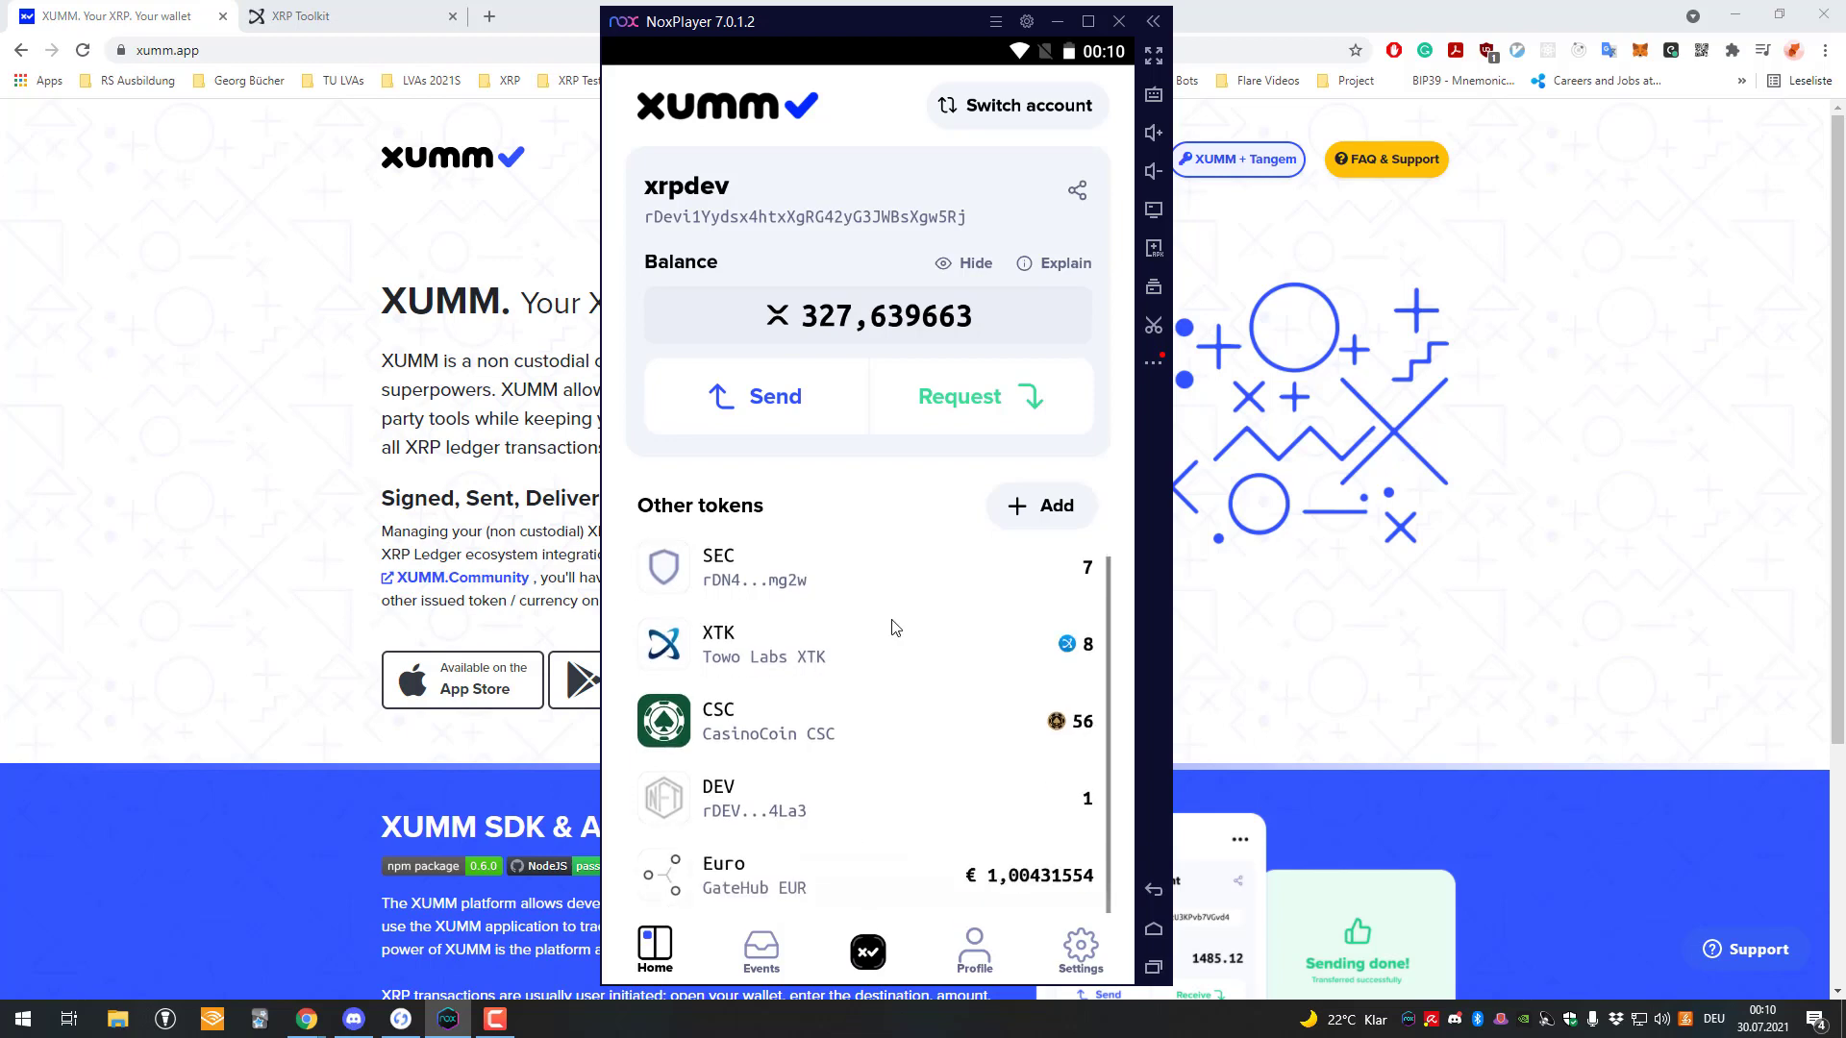
Browse the GateHub and Bitstamp tokens in XUMM's add-token list, then cancel without adding any.
{"action": "left_click", "coordinate": [995, 499]}
{"action": "left_click", "coordinate": [748, 524]}
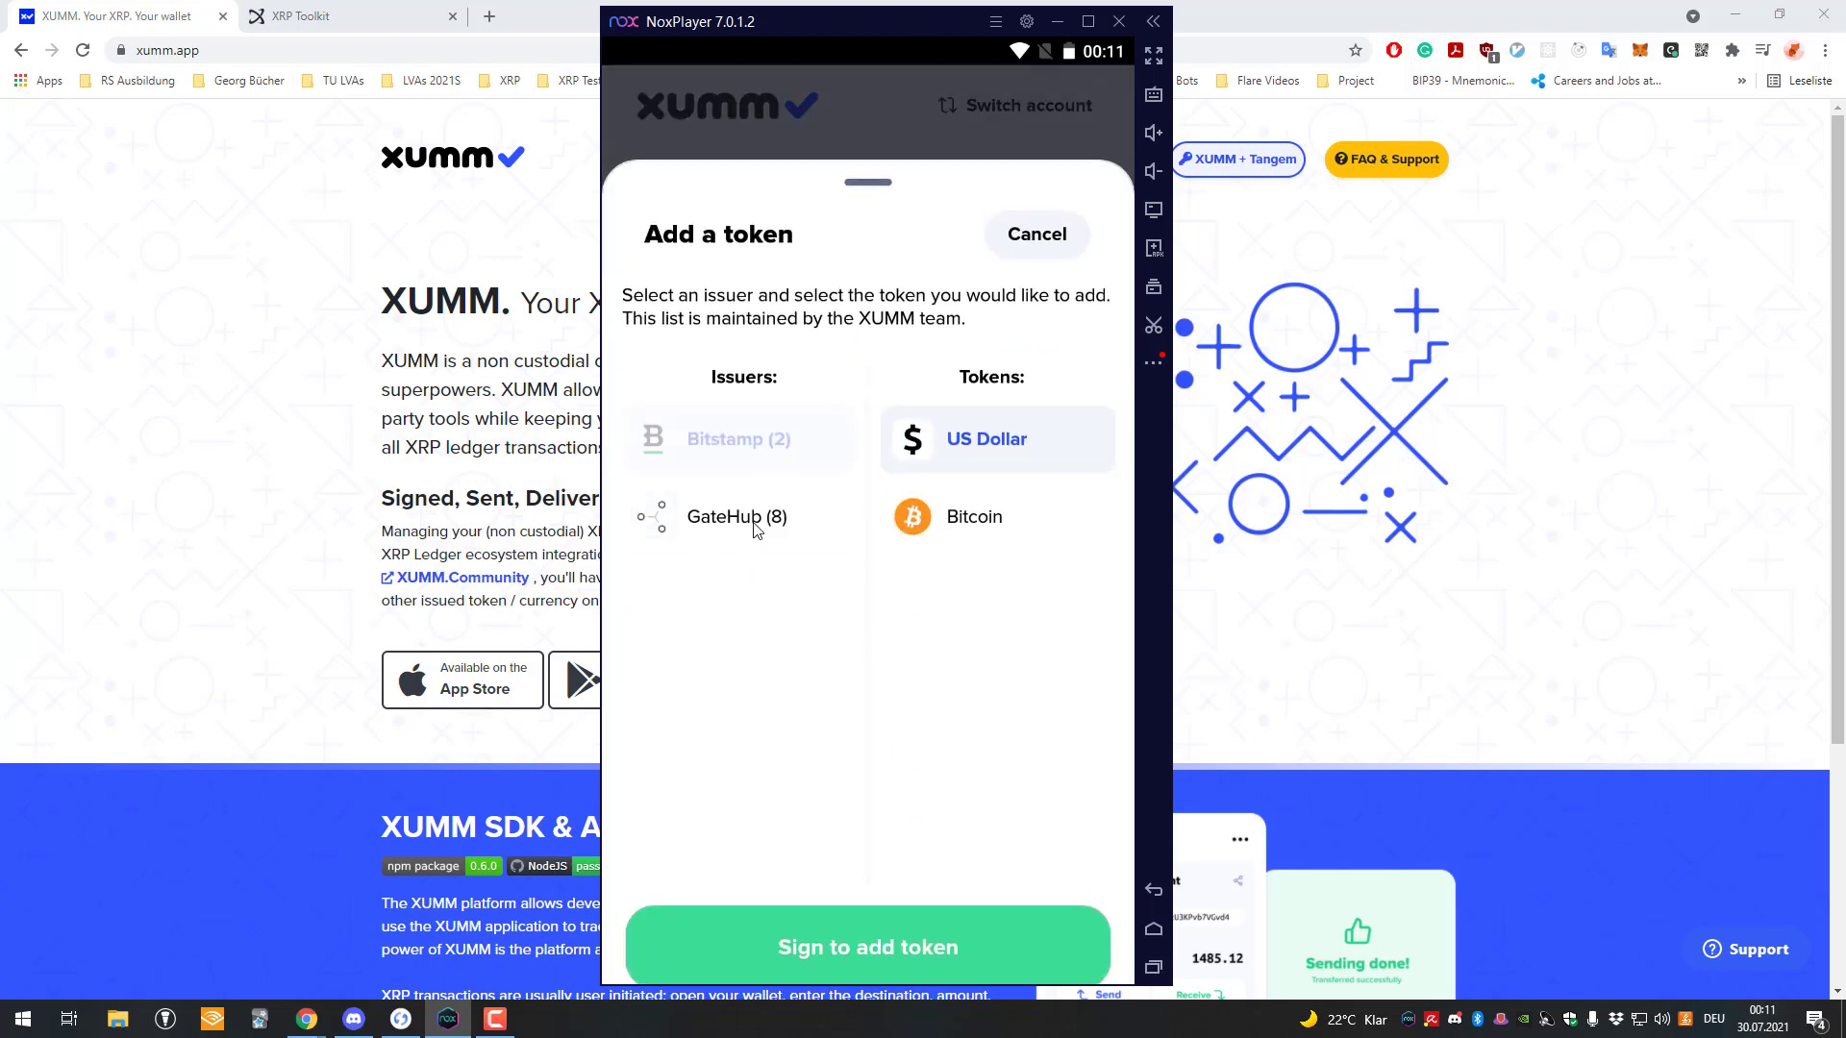
{"action": "left_click", "coordinate": [761, 452]}
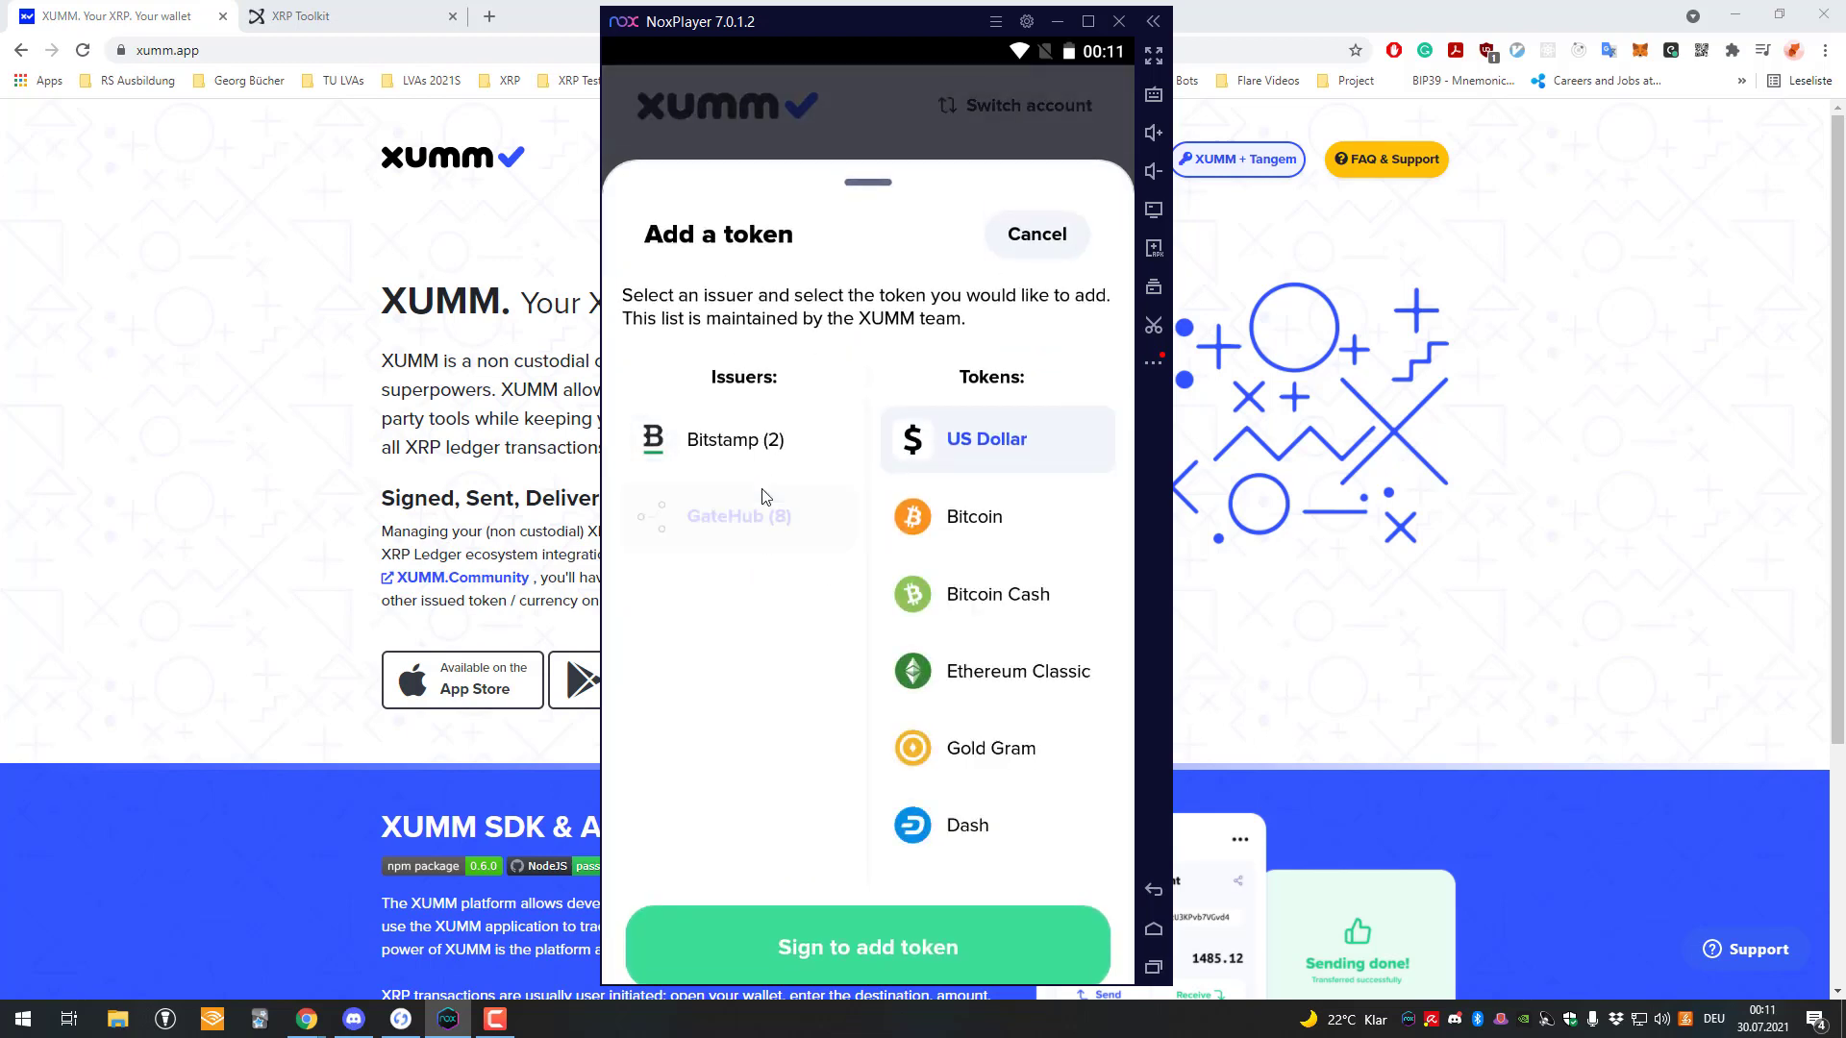
{"action": "left_click", "coordinate": [942, 103]}
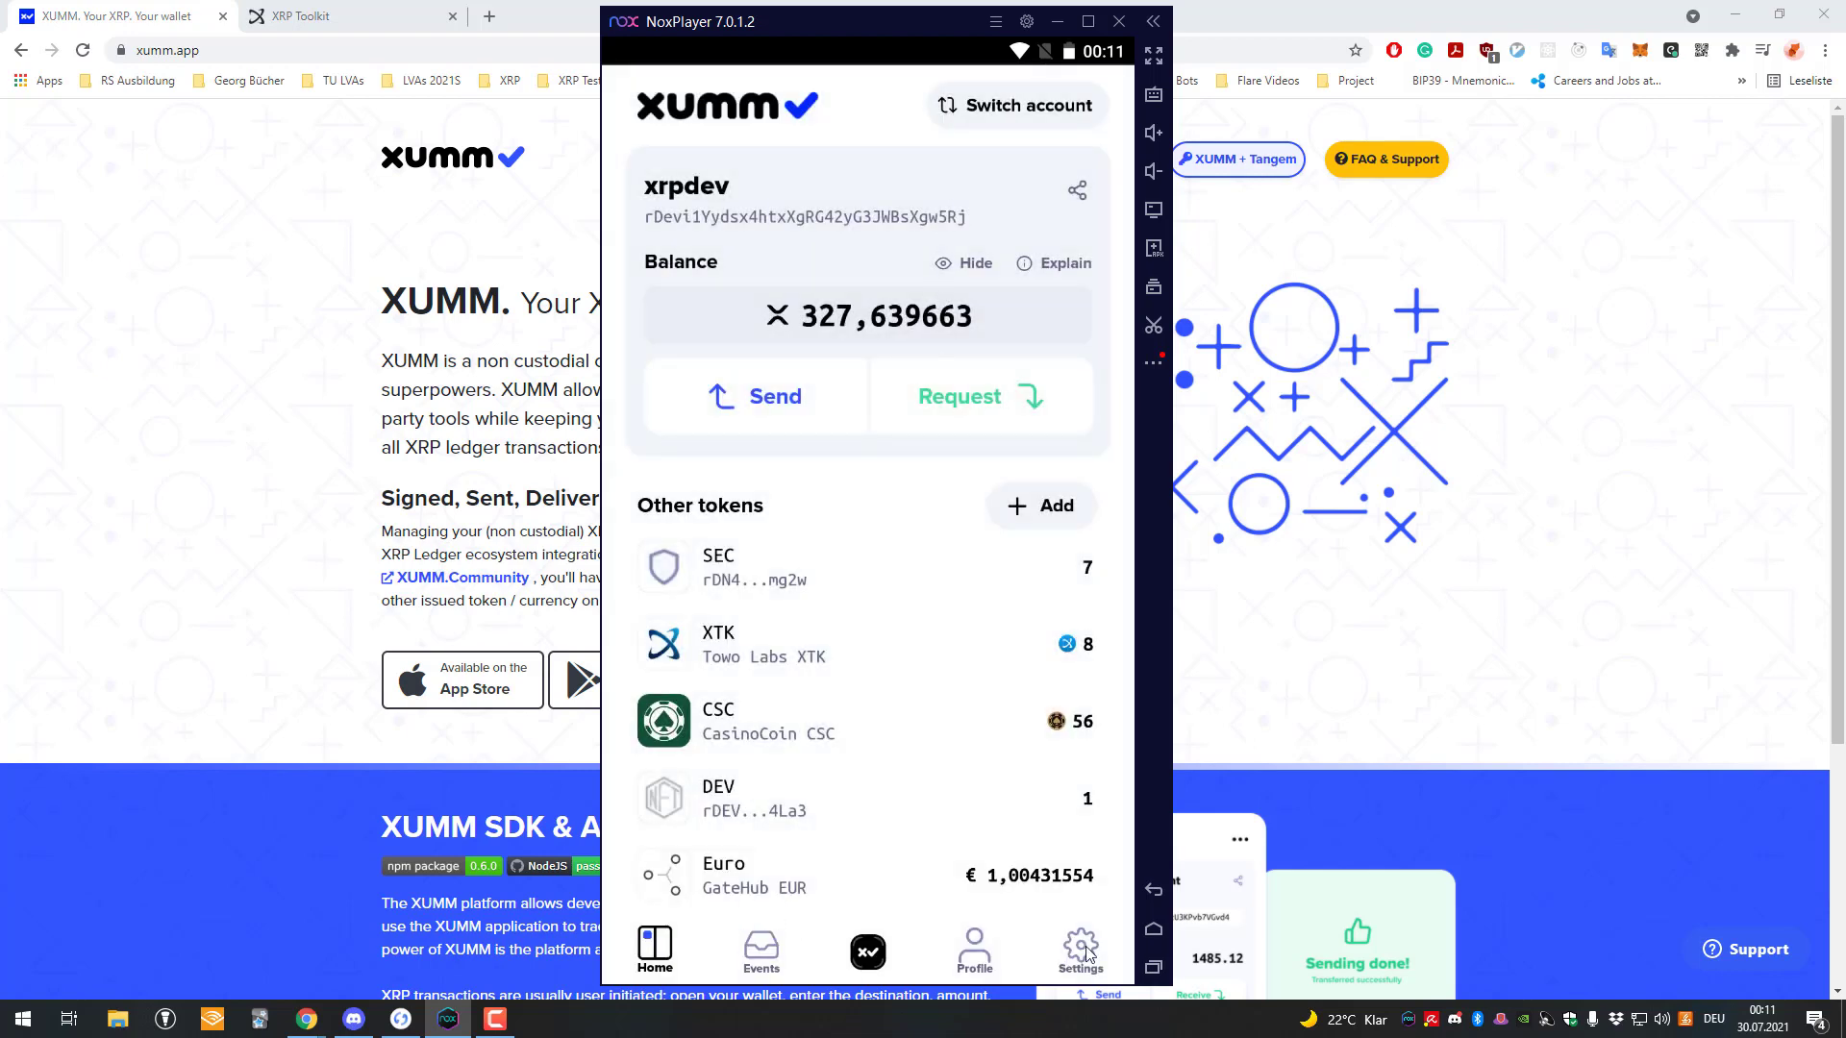
Glance at the xApps list and the add-token list, close both, then switch to Chrome.
{"action": "left_click", "coordinate": [875, 952]}
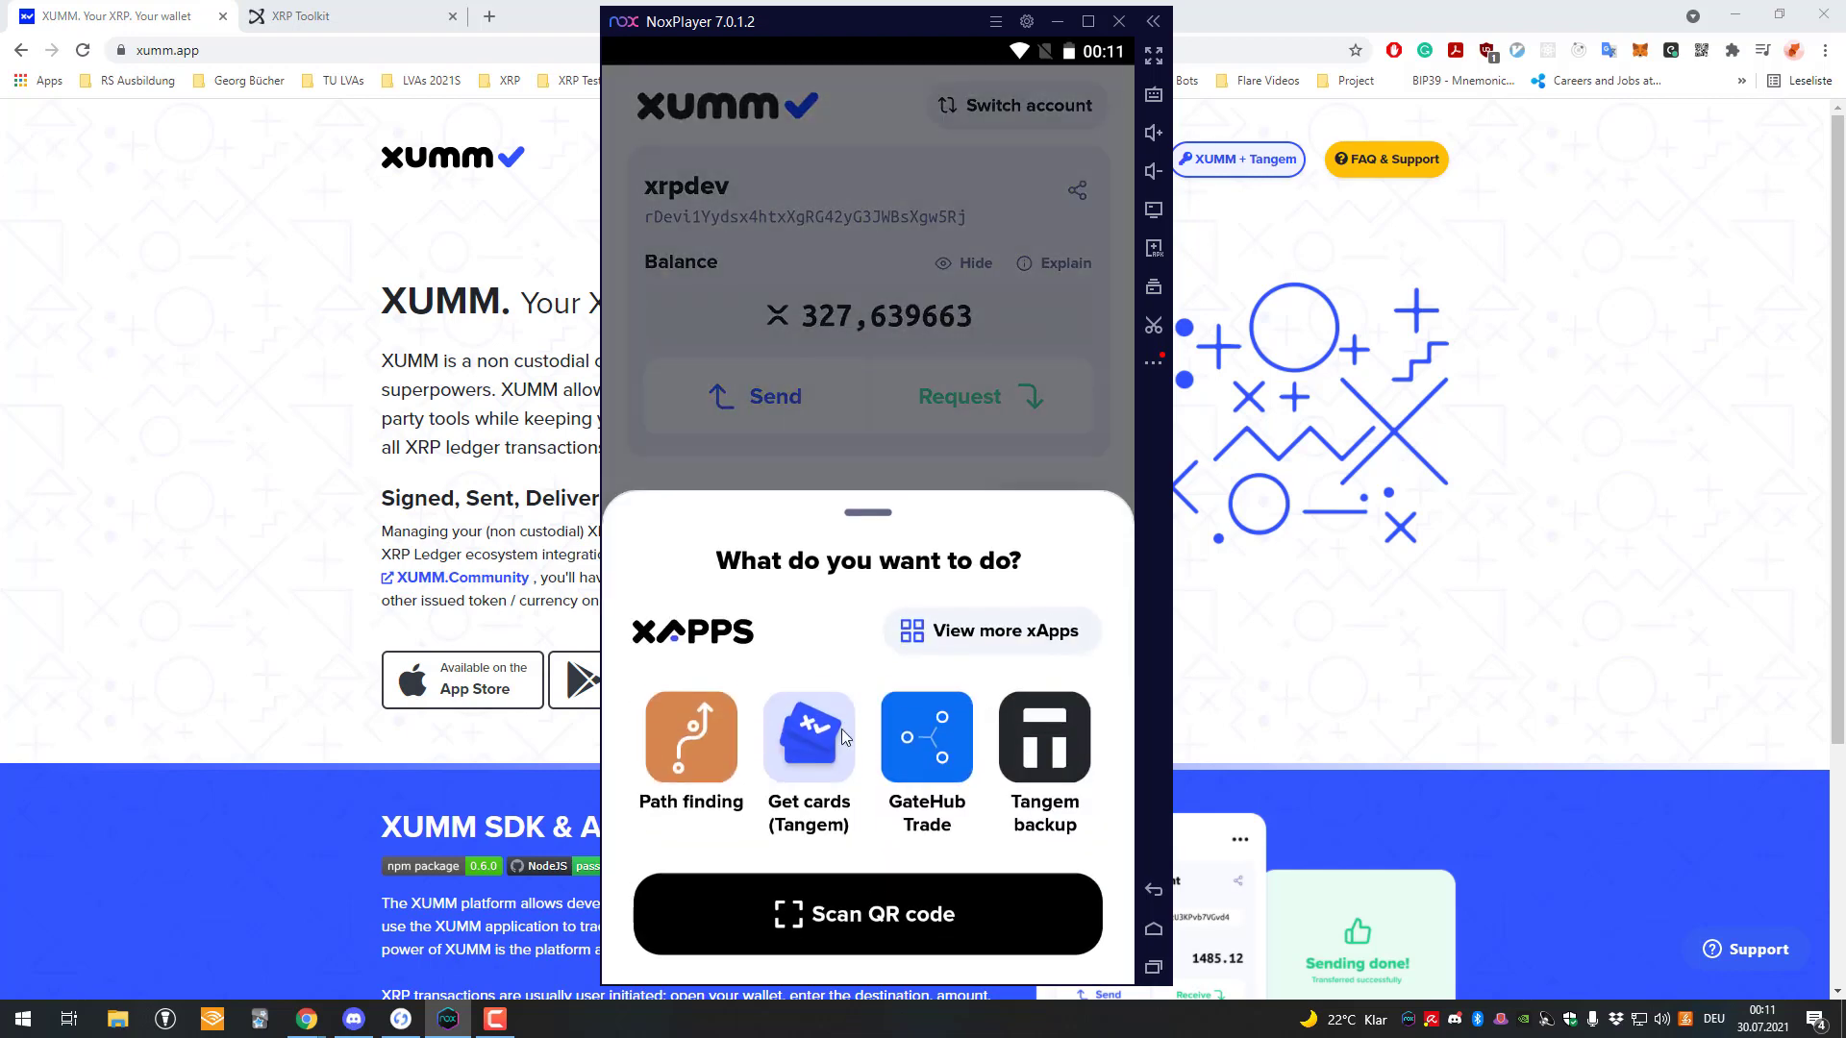
{"action": "left_click", "coordinate": [910, 419]}
{"action": "left_click", "coordinate": [1042, 507]}
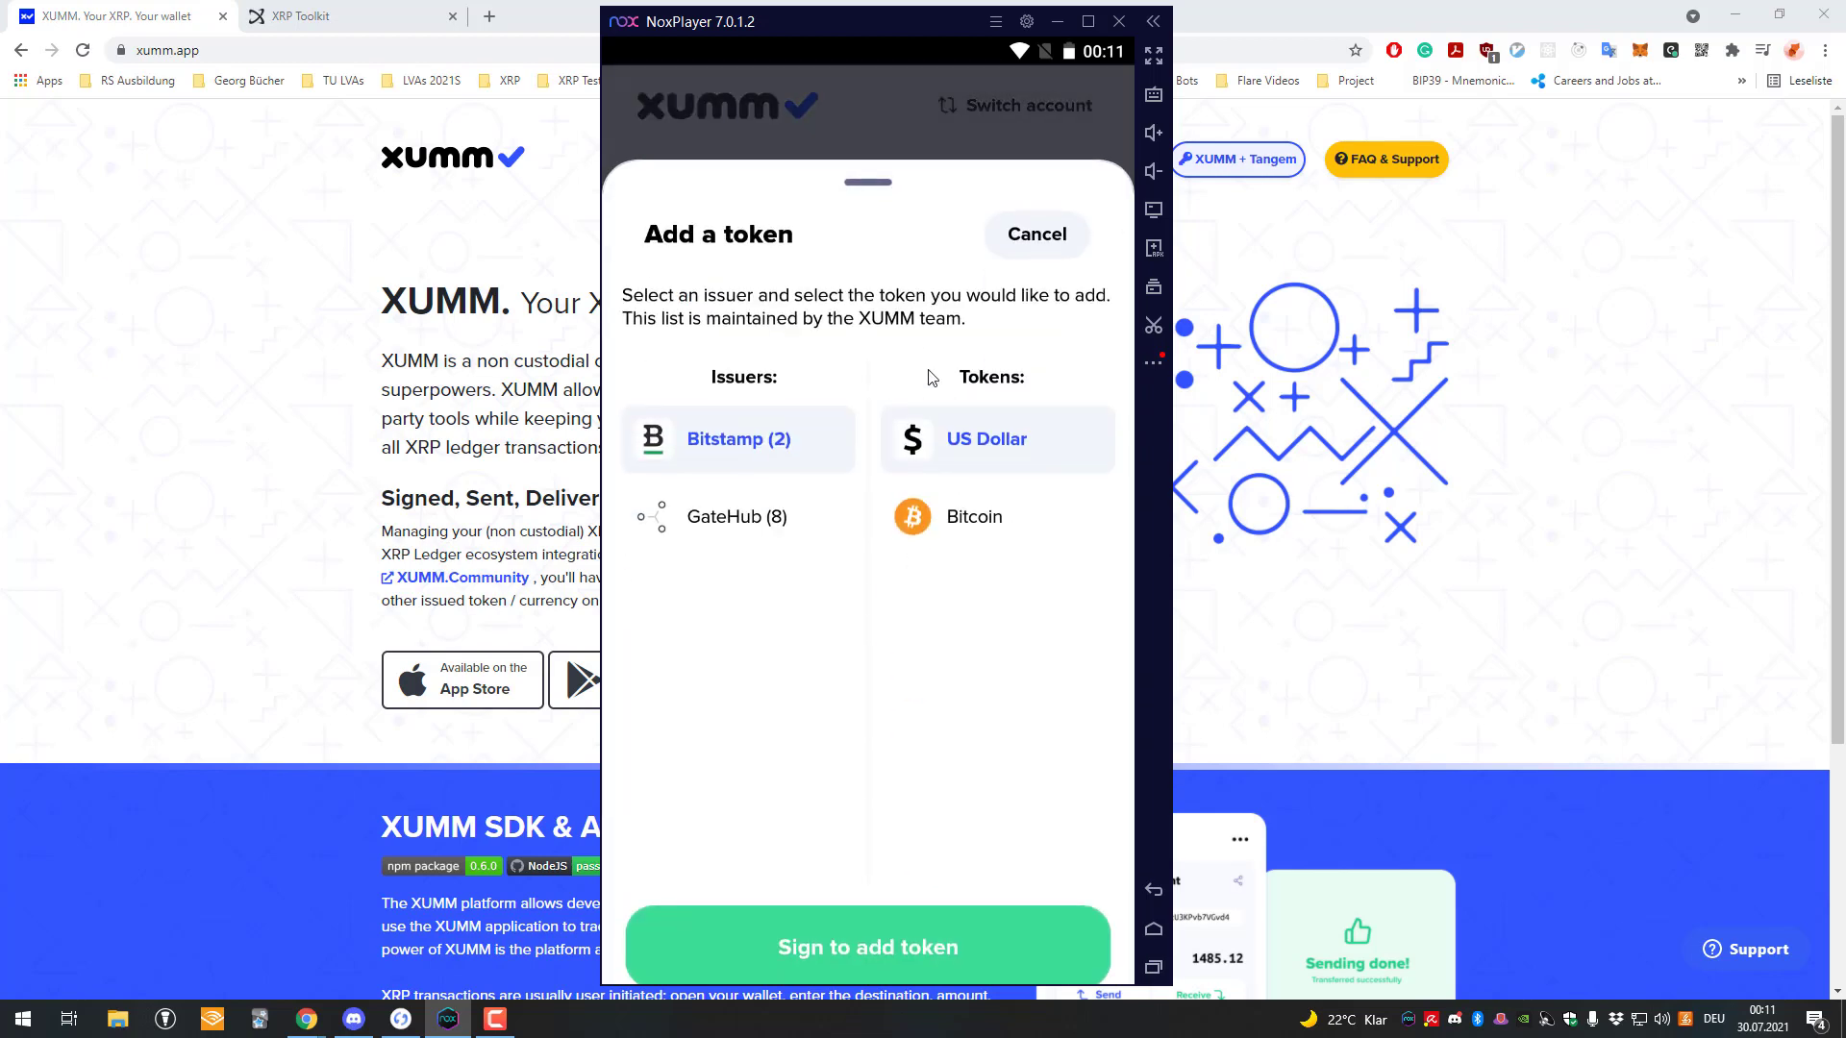
{"action": "left_click", "coordinate": [1033, 236]}
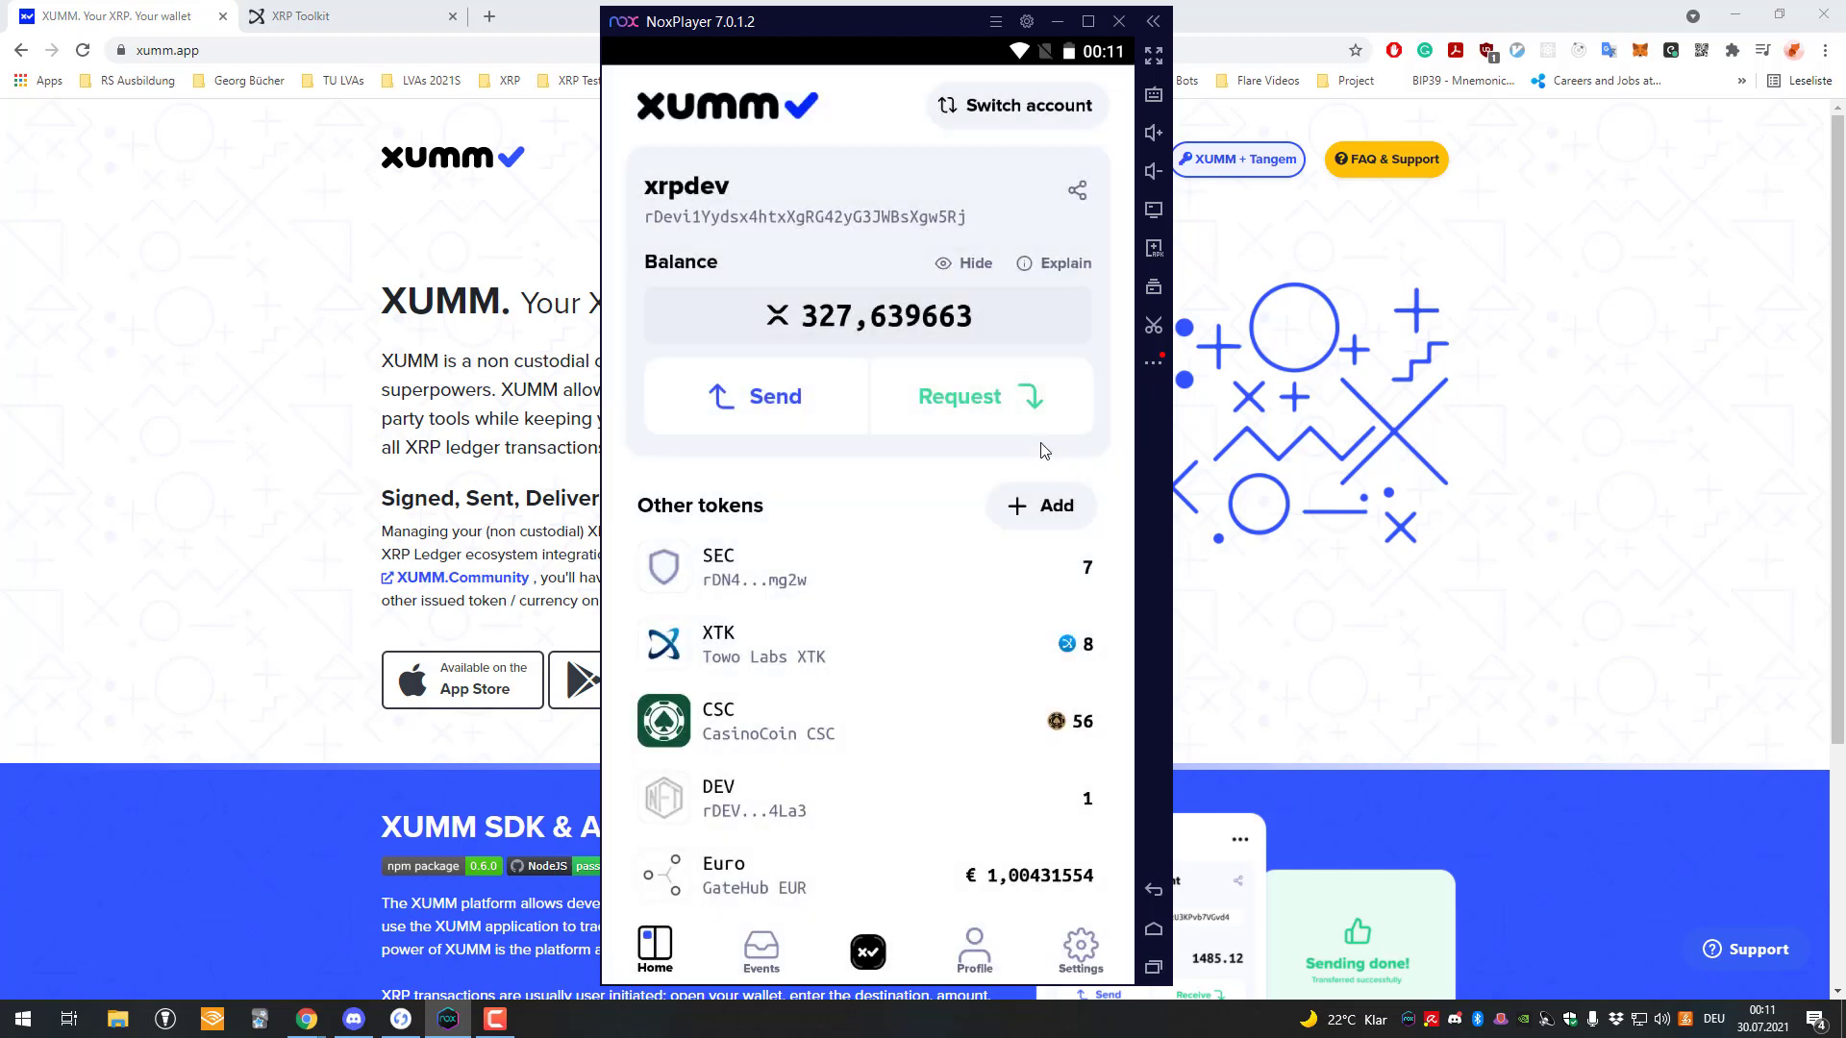
{"action": "left_click", "coordinate": [1639, 327]}
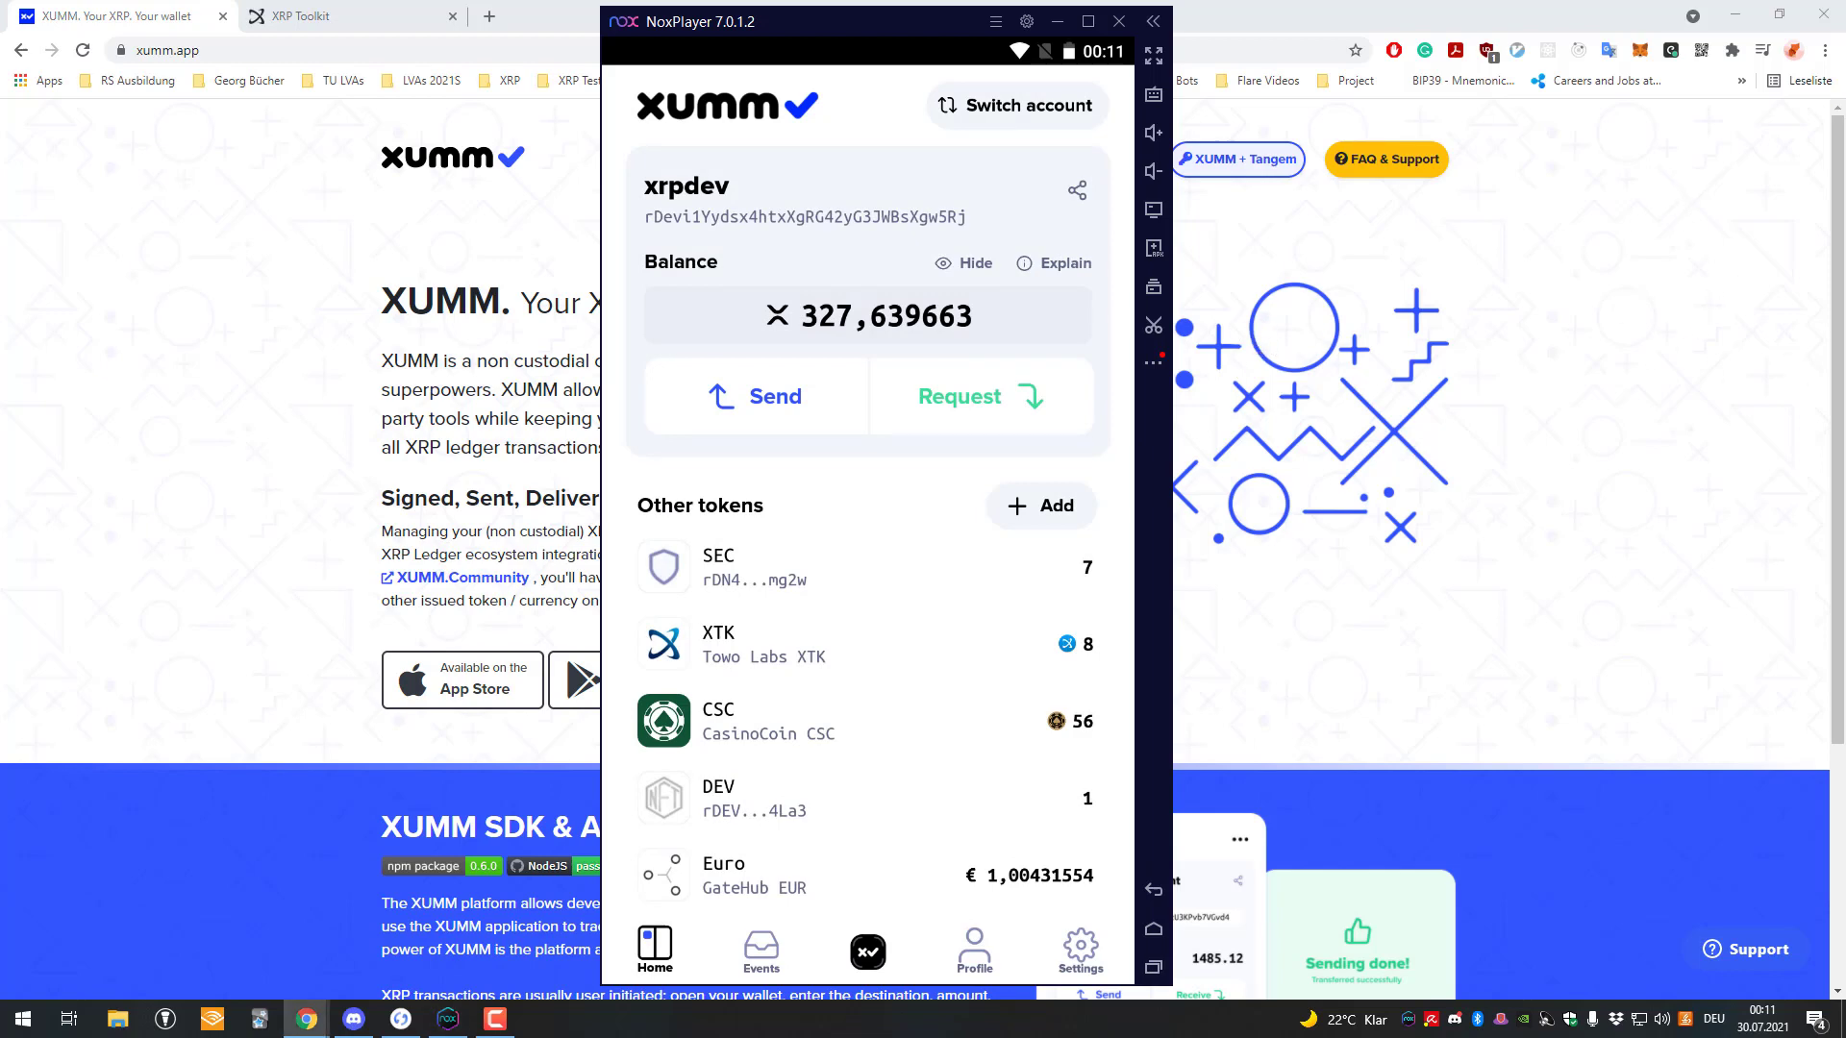
Dock the Sologenic page into Chrome's tab strip and enter the DEX's SOLO/XRP trading view.
{"action": "left_click_drag", "start_coordinate": [1625, 164], "coordinate": [1327, 18]}
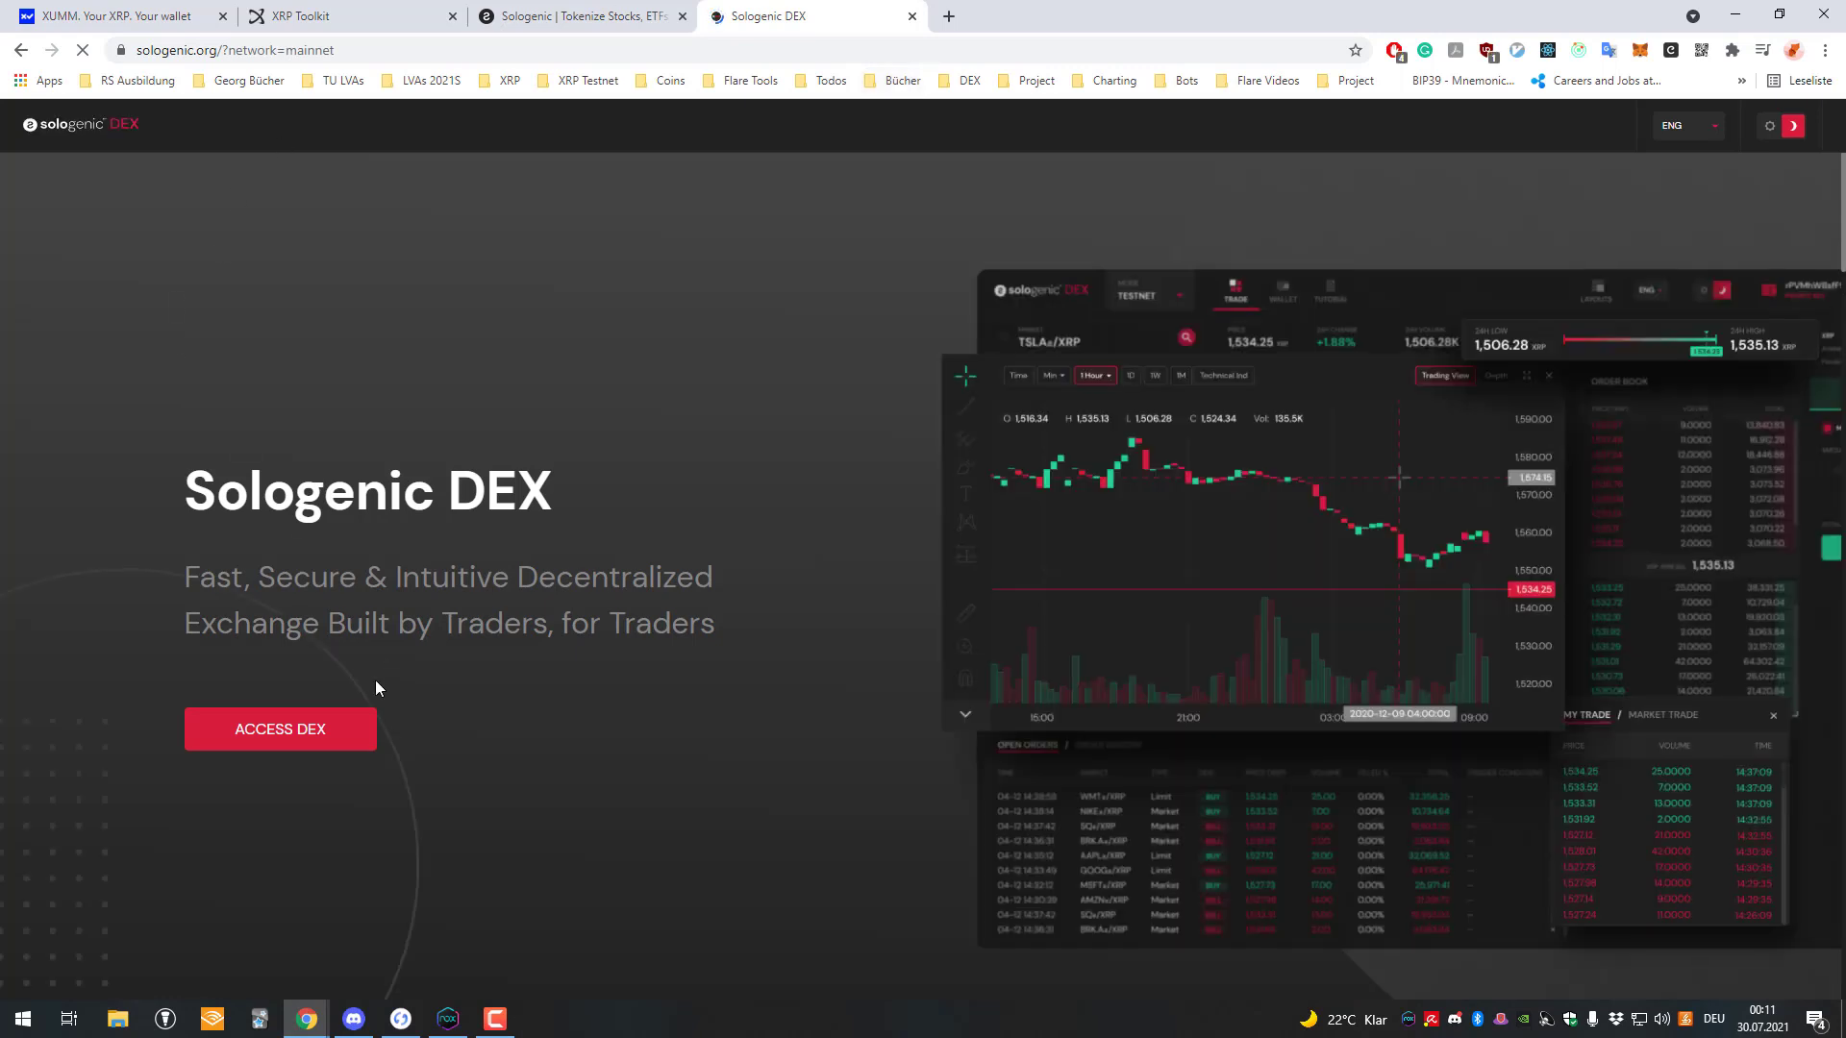
{"action": "left_click", "coordinate": [310, 743]}
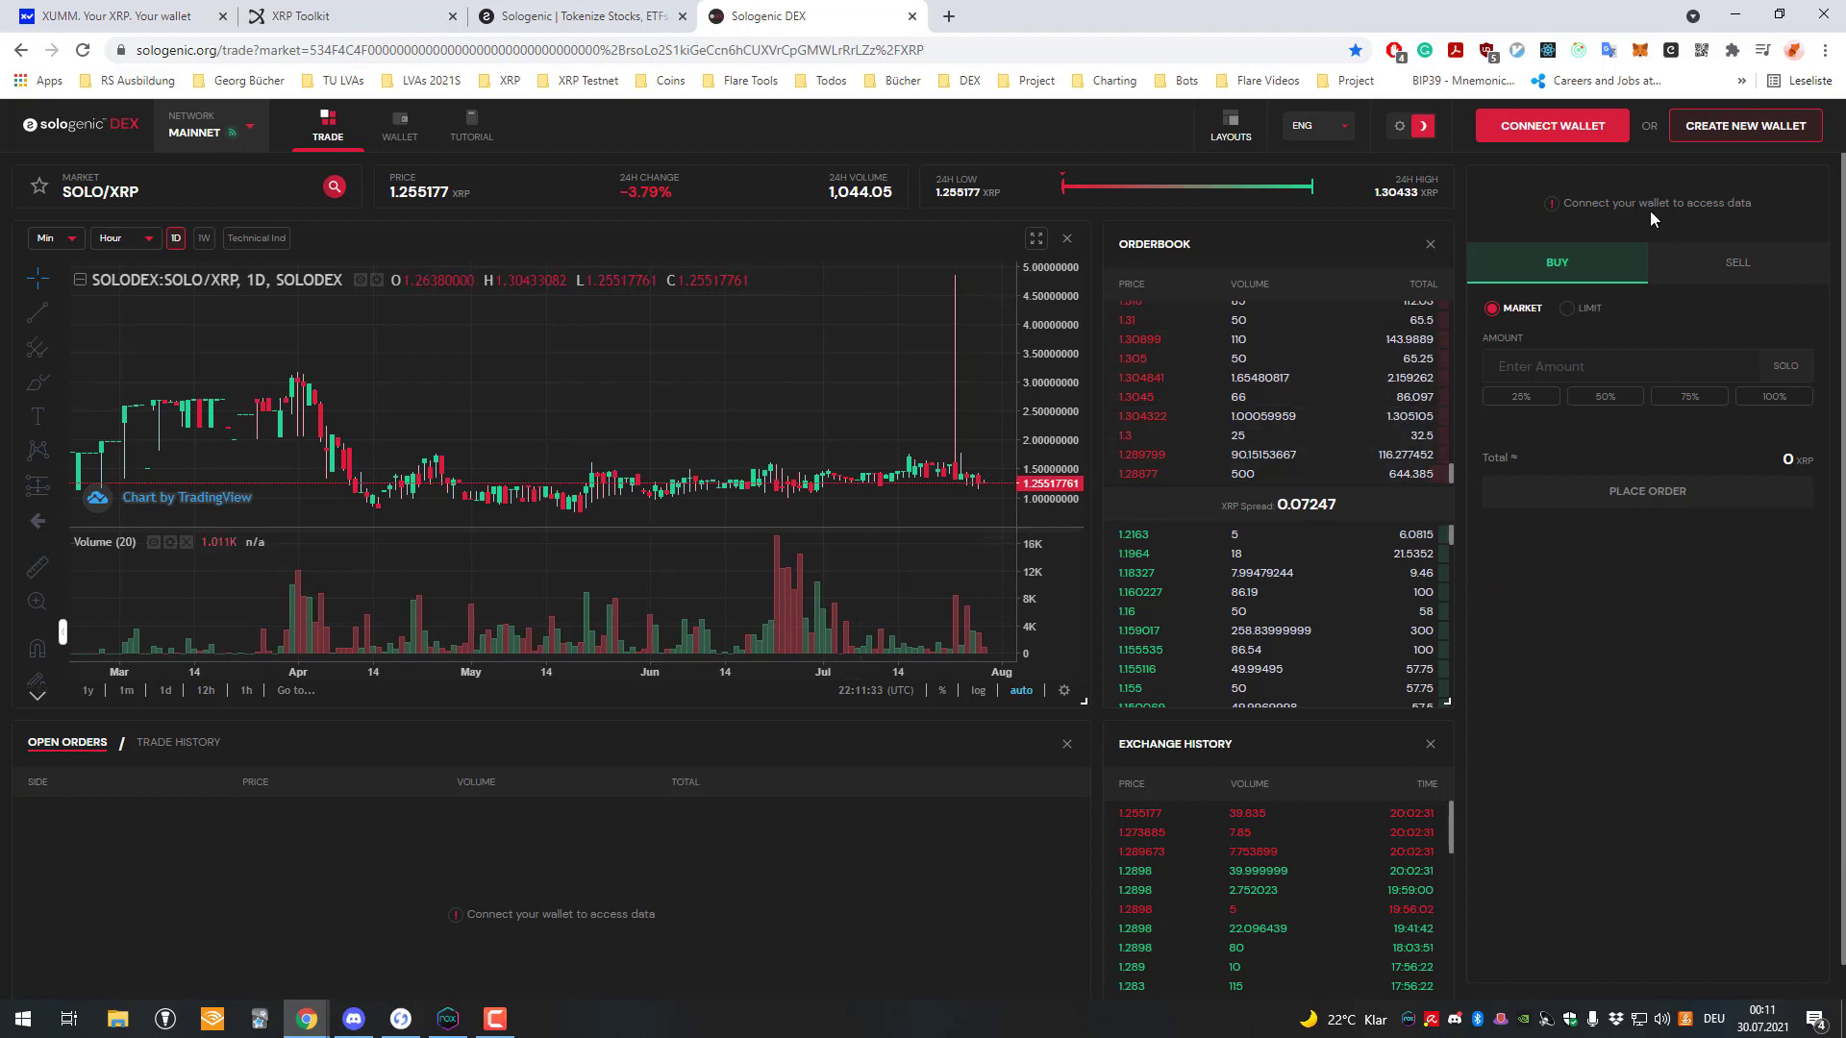
Connect the XUMM App wallet to Sologenic DEX and approve the sign-in request.
{"action": "left_click", "coordinate": [1552, 125]}
{"action": "left_click", "coordinate": [939, 654]}
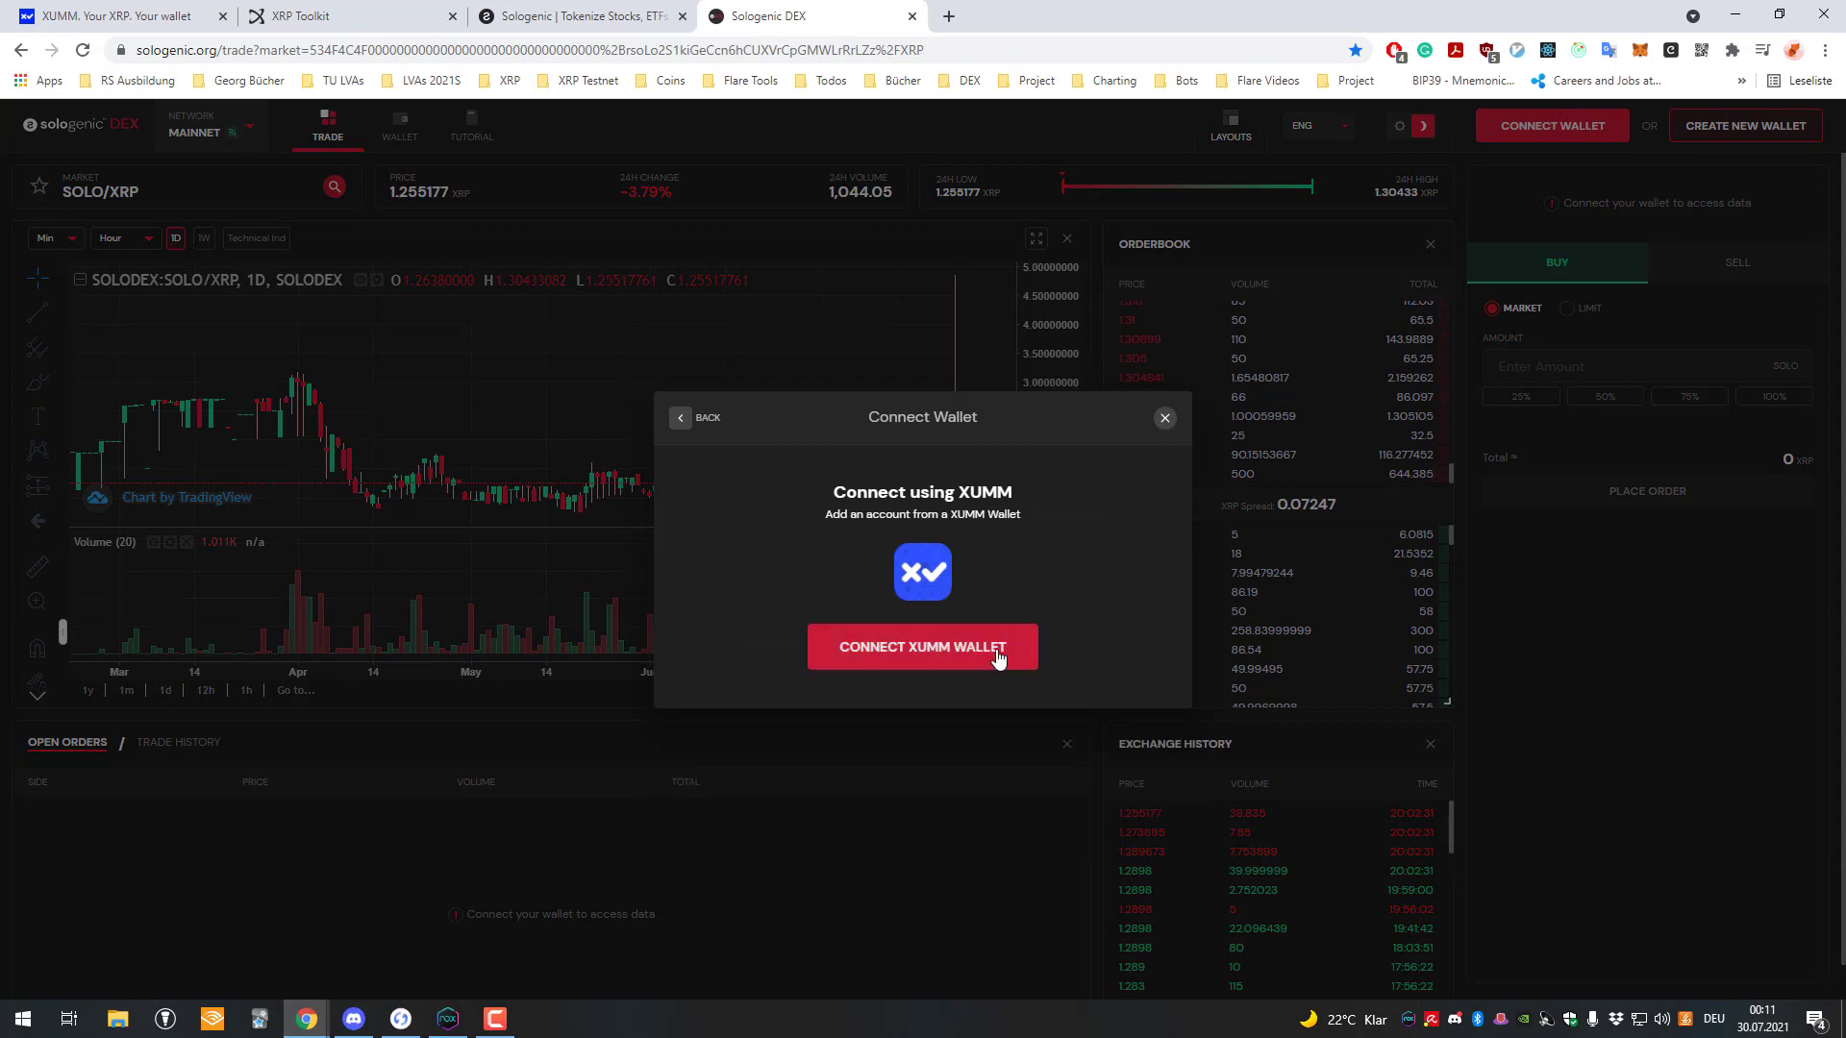
{"action": "left_click", "coordinate": [995, 656]}
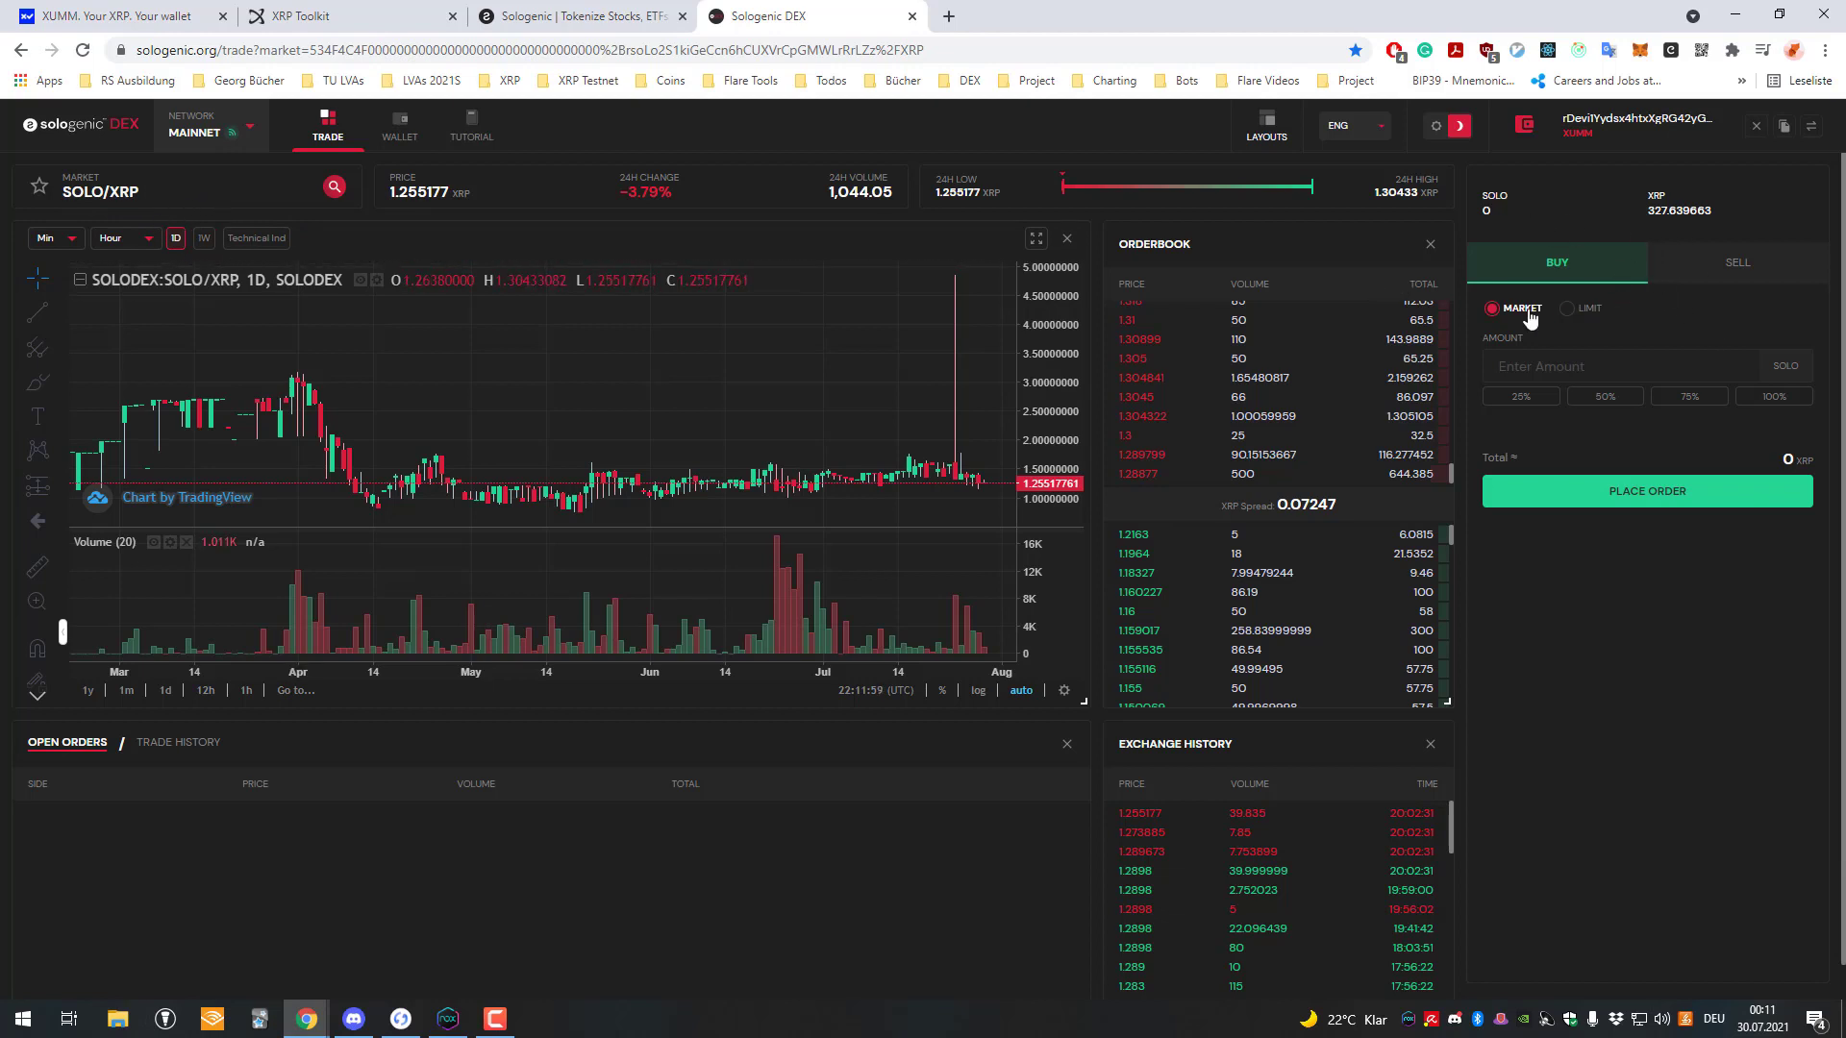
Enter 1 SOLO as the amount and toggle between Sell and Buy, ending on Buy.
{"action": "left_click", "coordinate": [1577, 366]}
{"action": "type", "text": "1"}
{"action": "left_click", "coordinate": [1712, 280]}
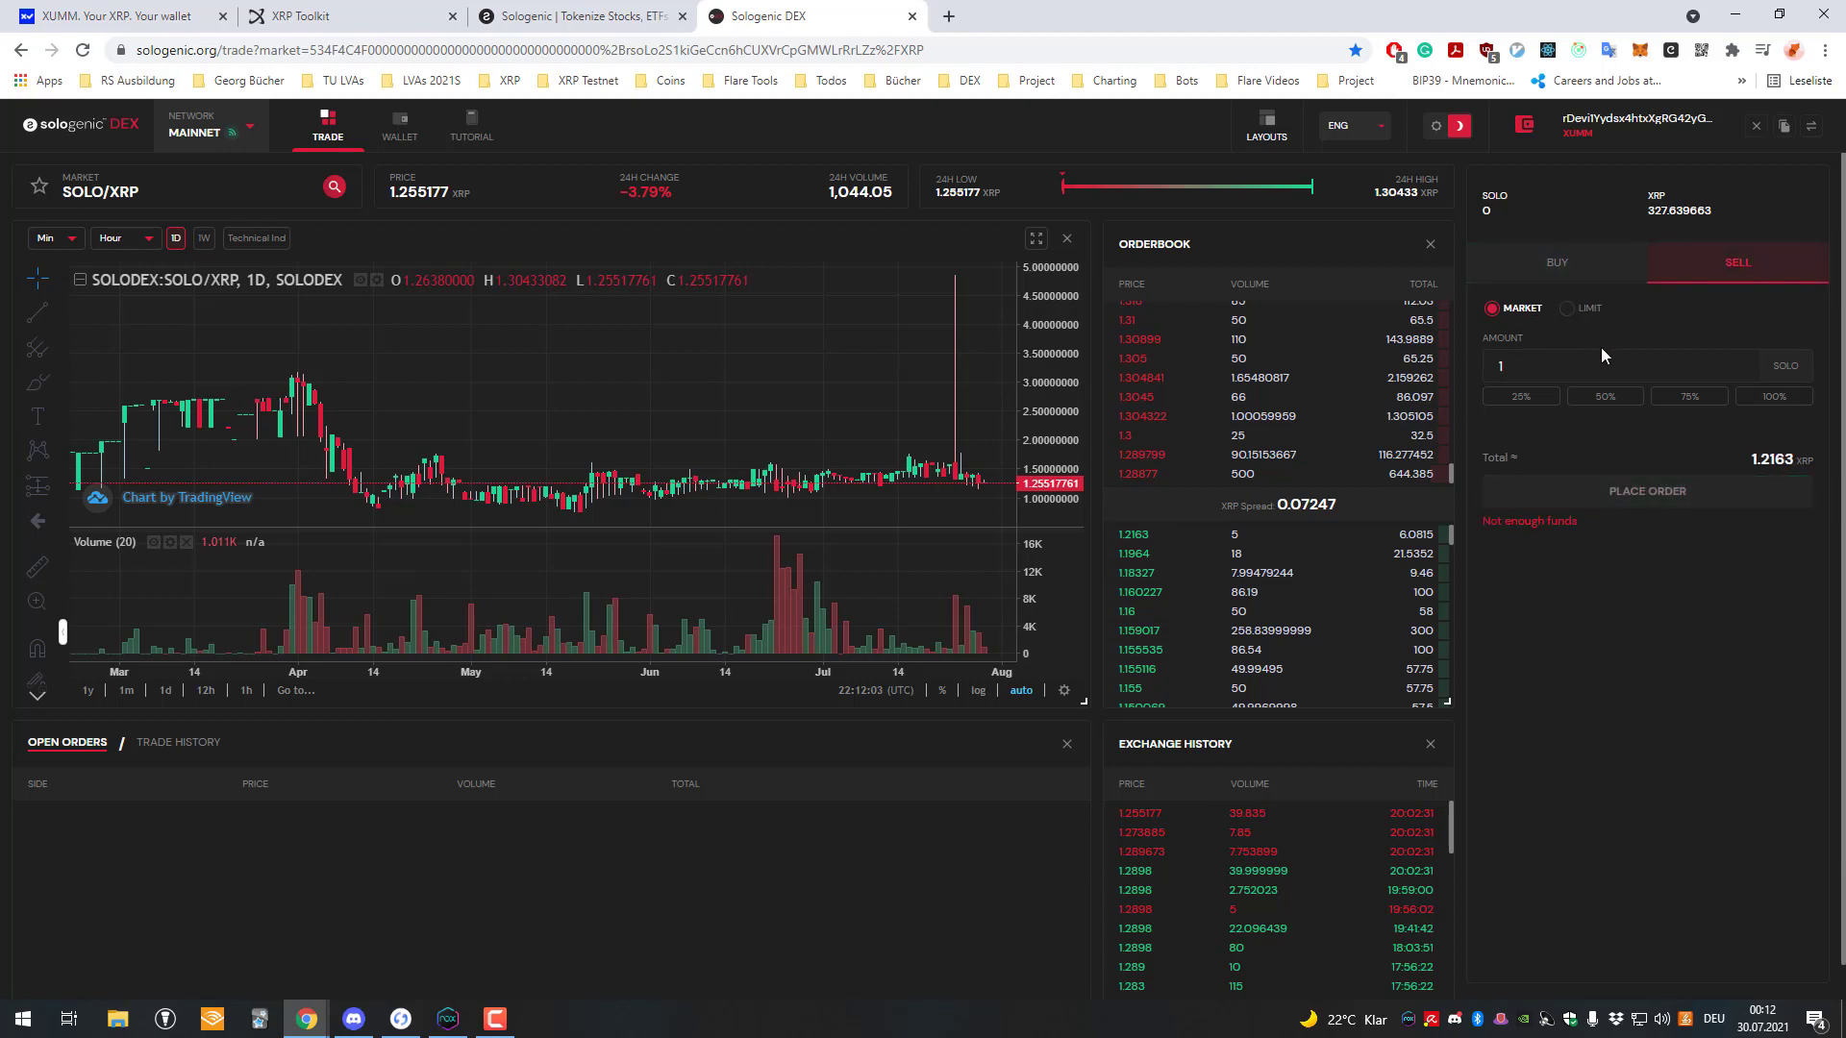
{"action": "left_click", "coordinate": [1604, 366]}
{"action": "left_click", "coordinate": [1580, 275]}
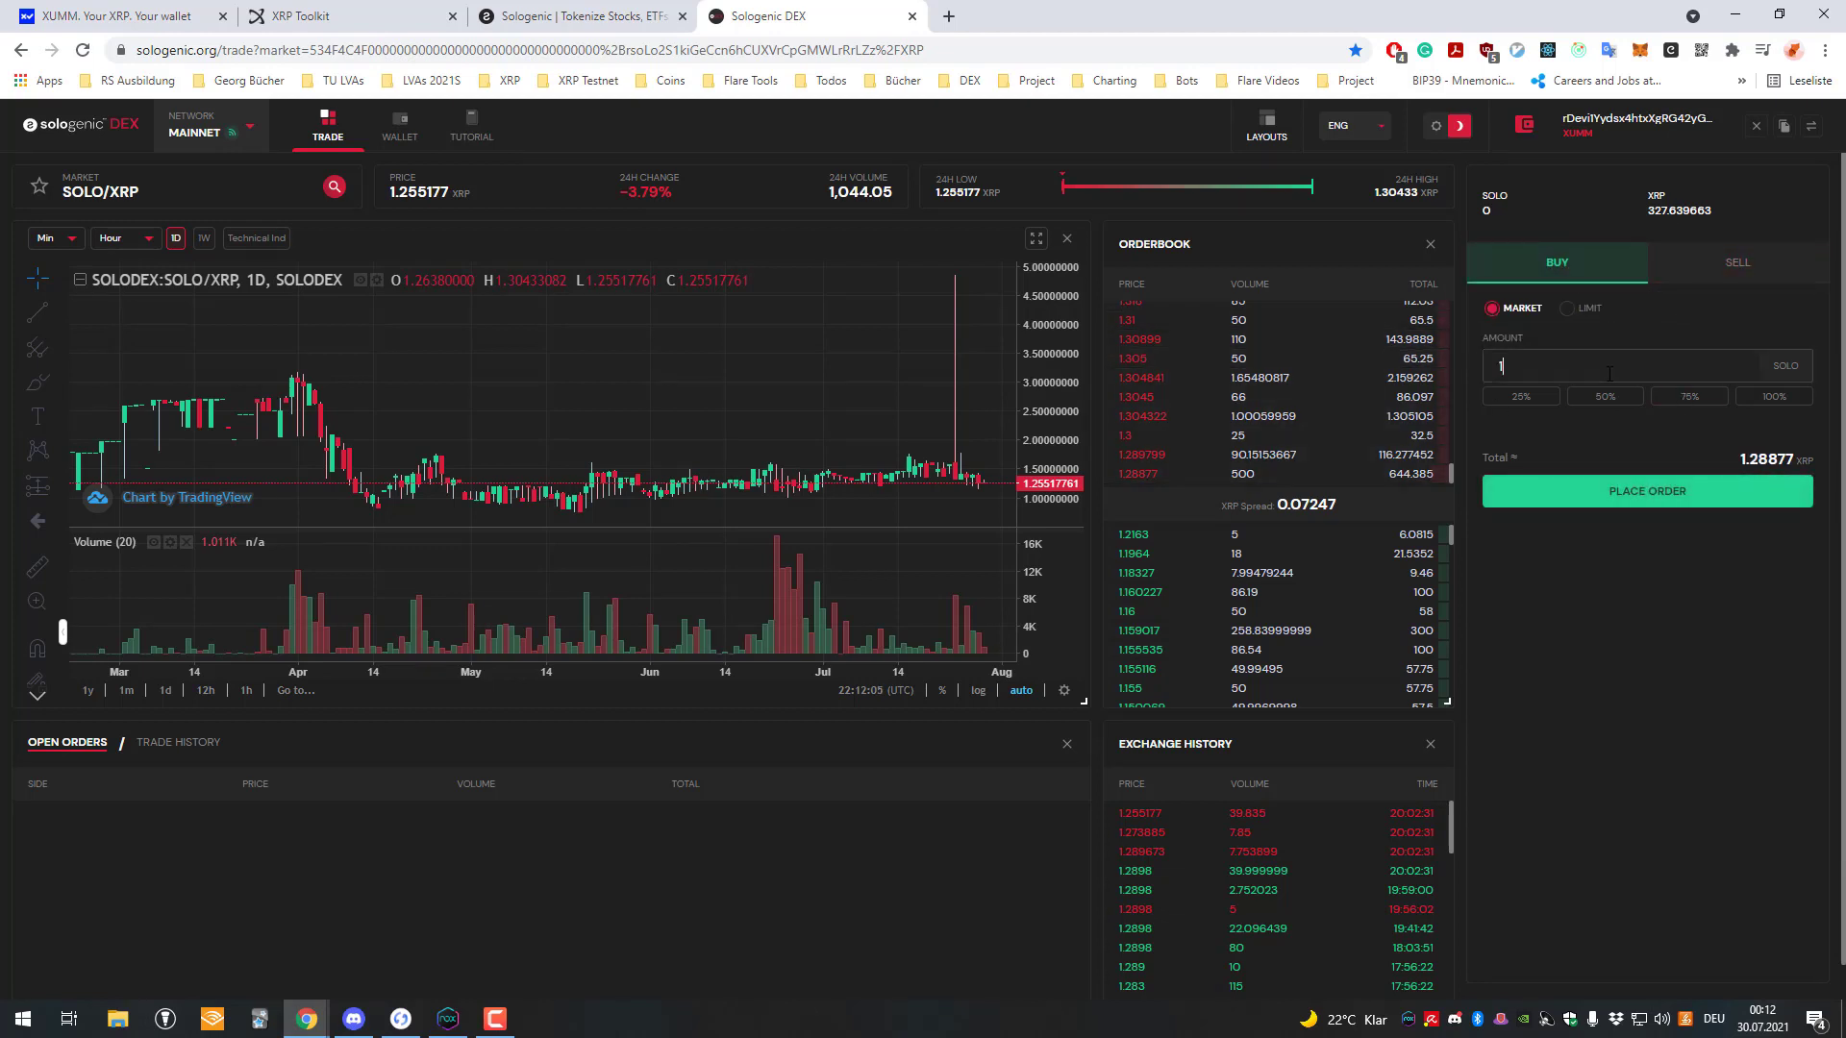
{"action": "left_click", "coordinate": [1731, 272]}
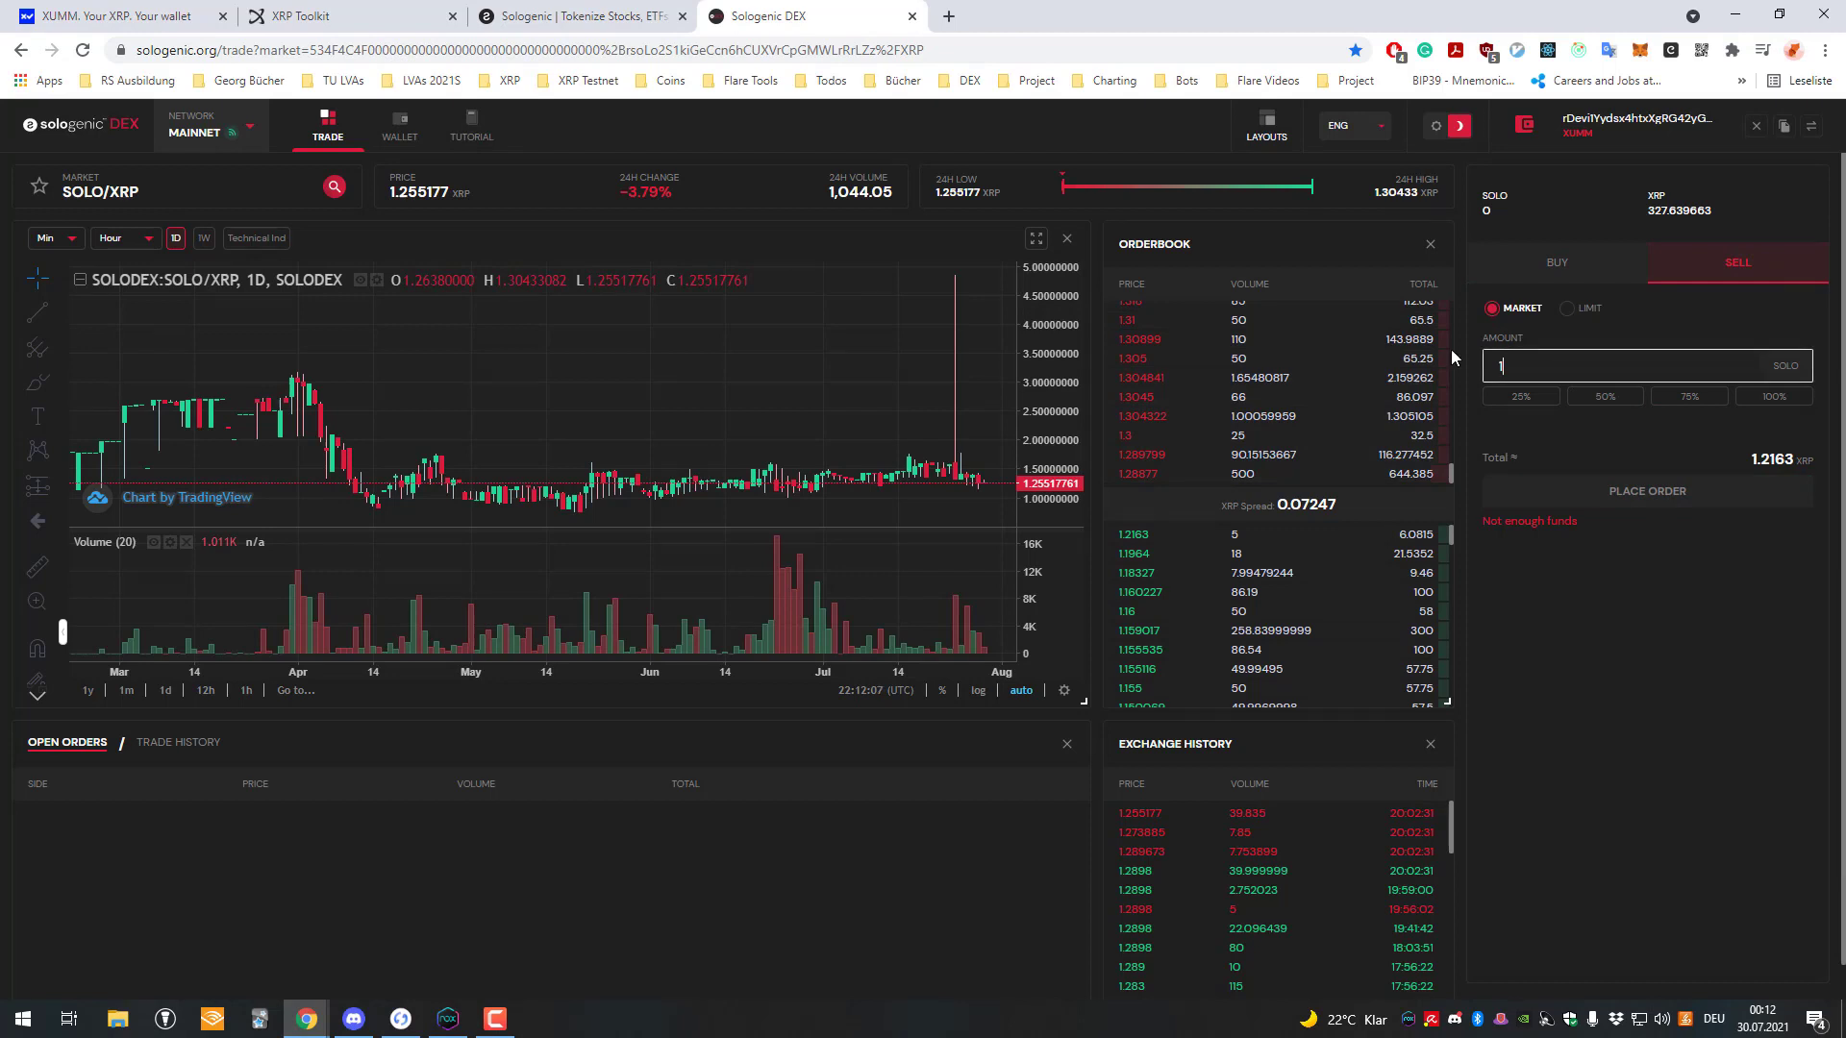
{"action": "left_click", "coordinate": [1558, 265]}
{"action": "left_click", "coordinate": [1556, 362]}
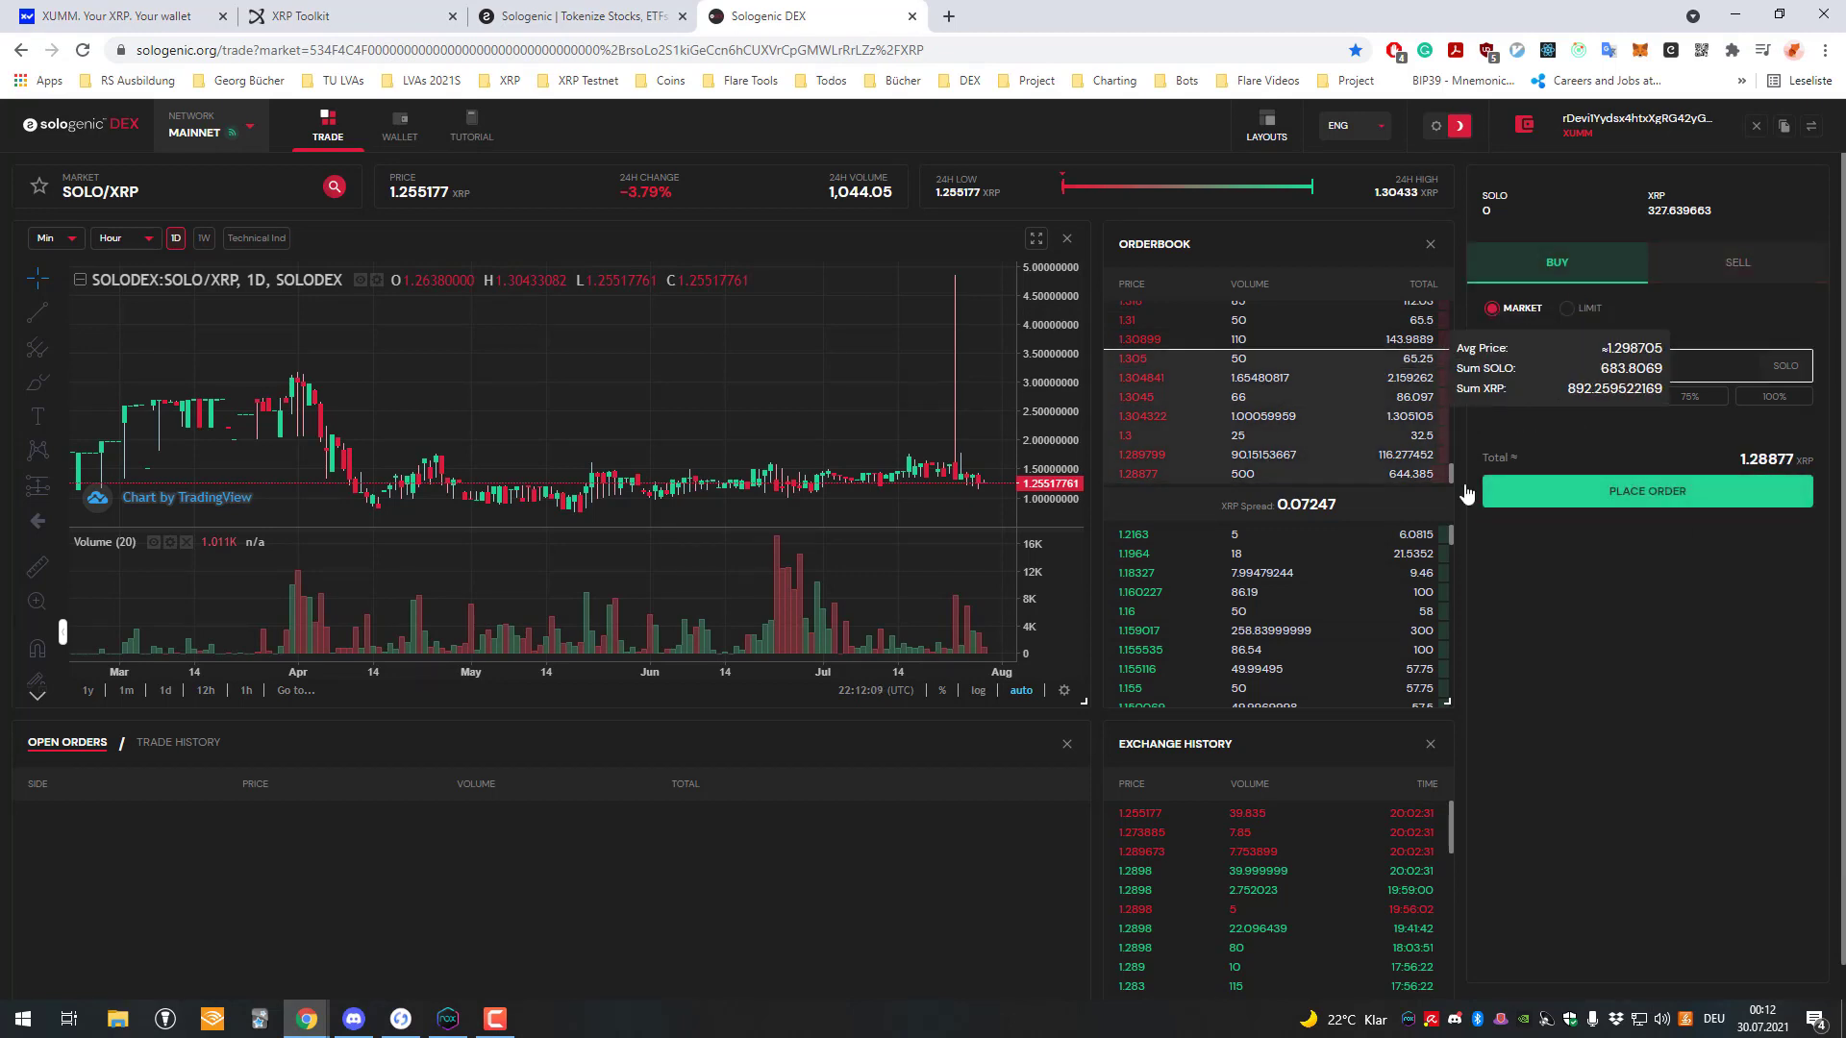
{"action": "left_click", "coordinate": [1671, 581]}
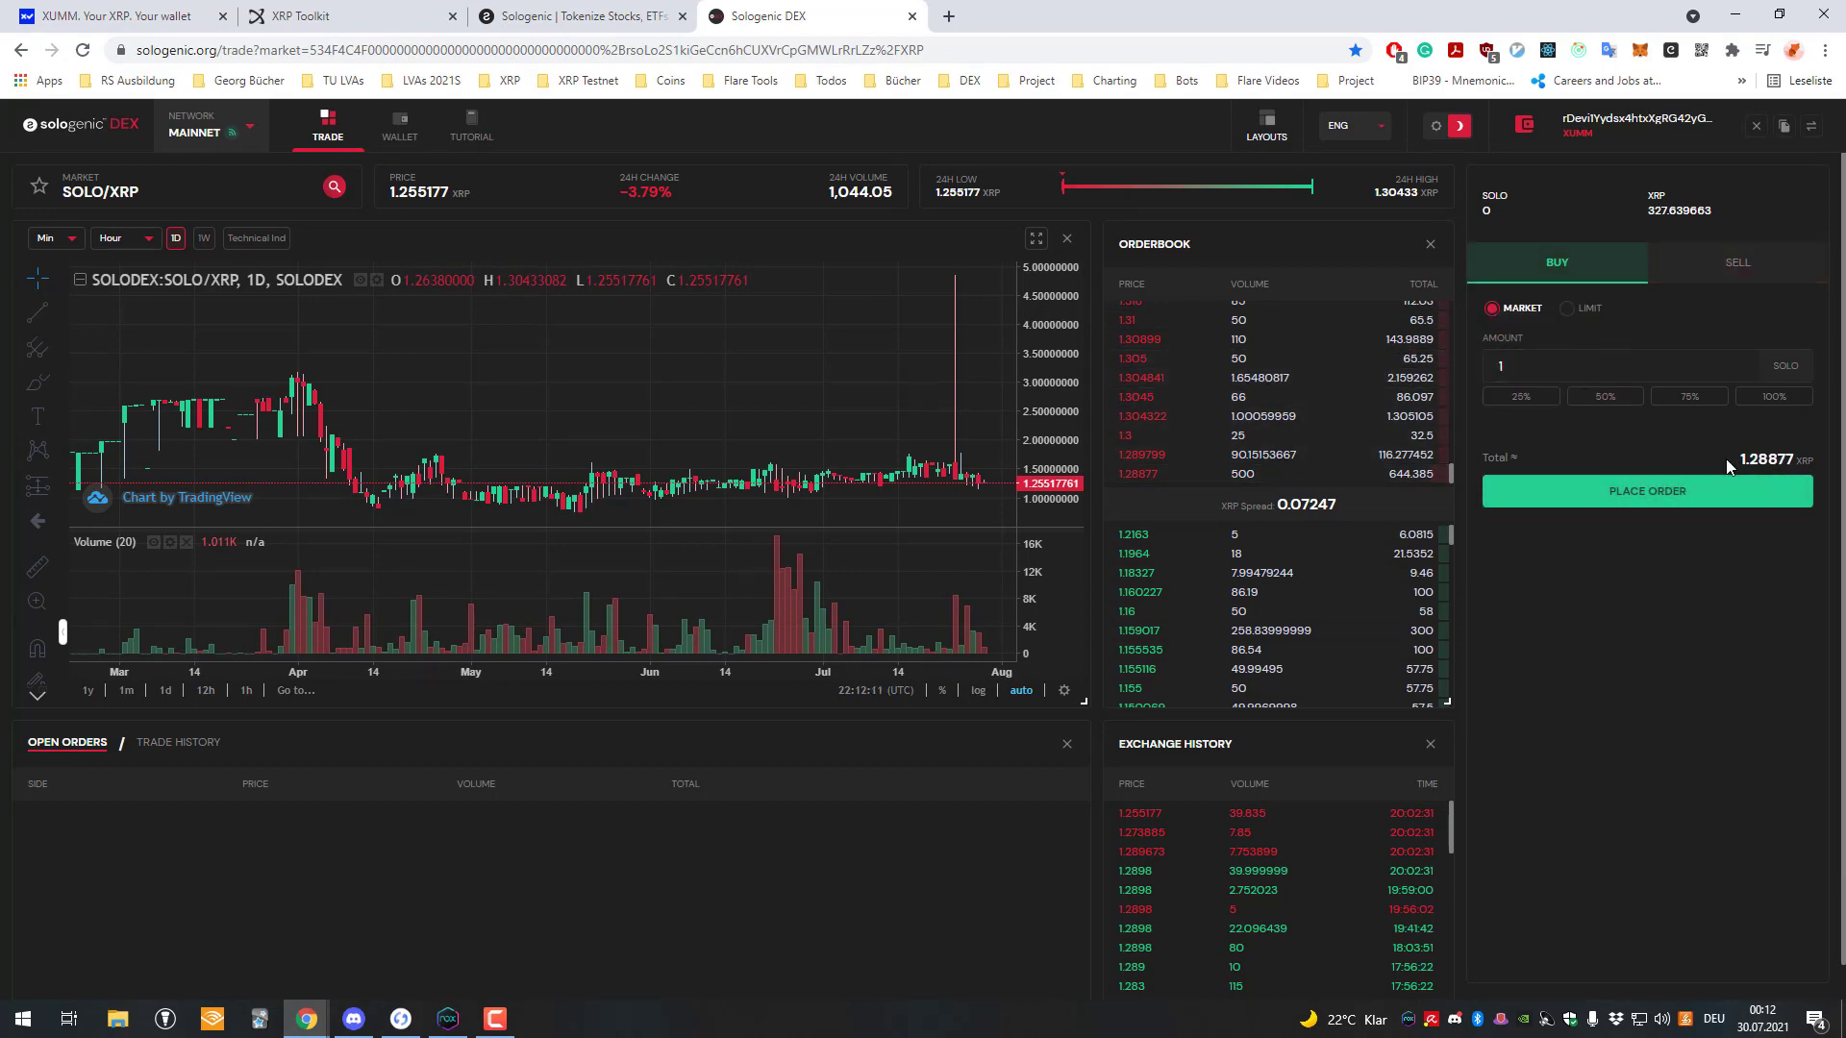
Change the market buy amount to 0.1 SOLO, totalling about 0.1289 XRP.
{"action": "left_click_drag", "start_coordinate": [1807, 460], "coordinate": [1731, 463]}
{"action": "left_click", "coordinate": [1583, 364]}
{"action": "key", "text": "BackSpace"}
{"action": "type", "text": "0.1"}
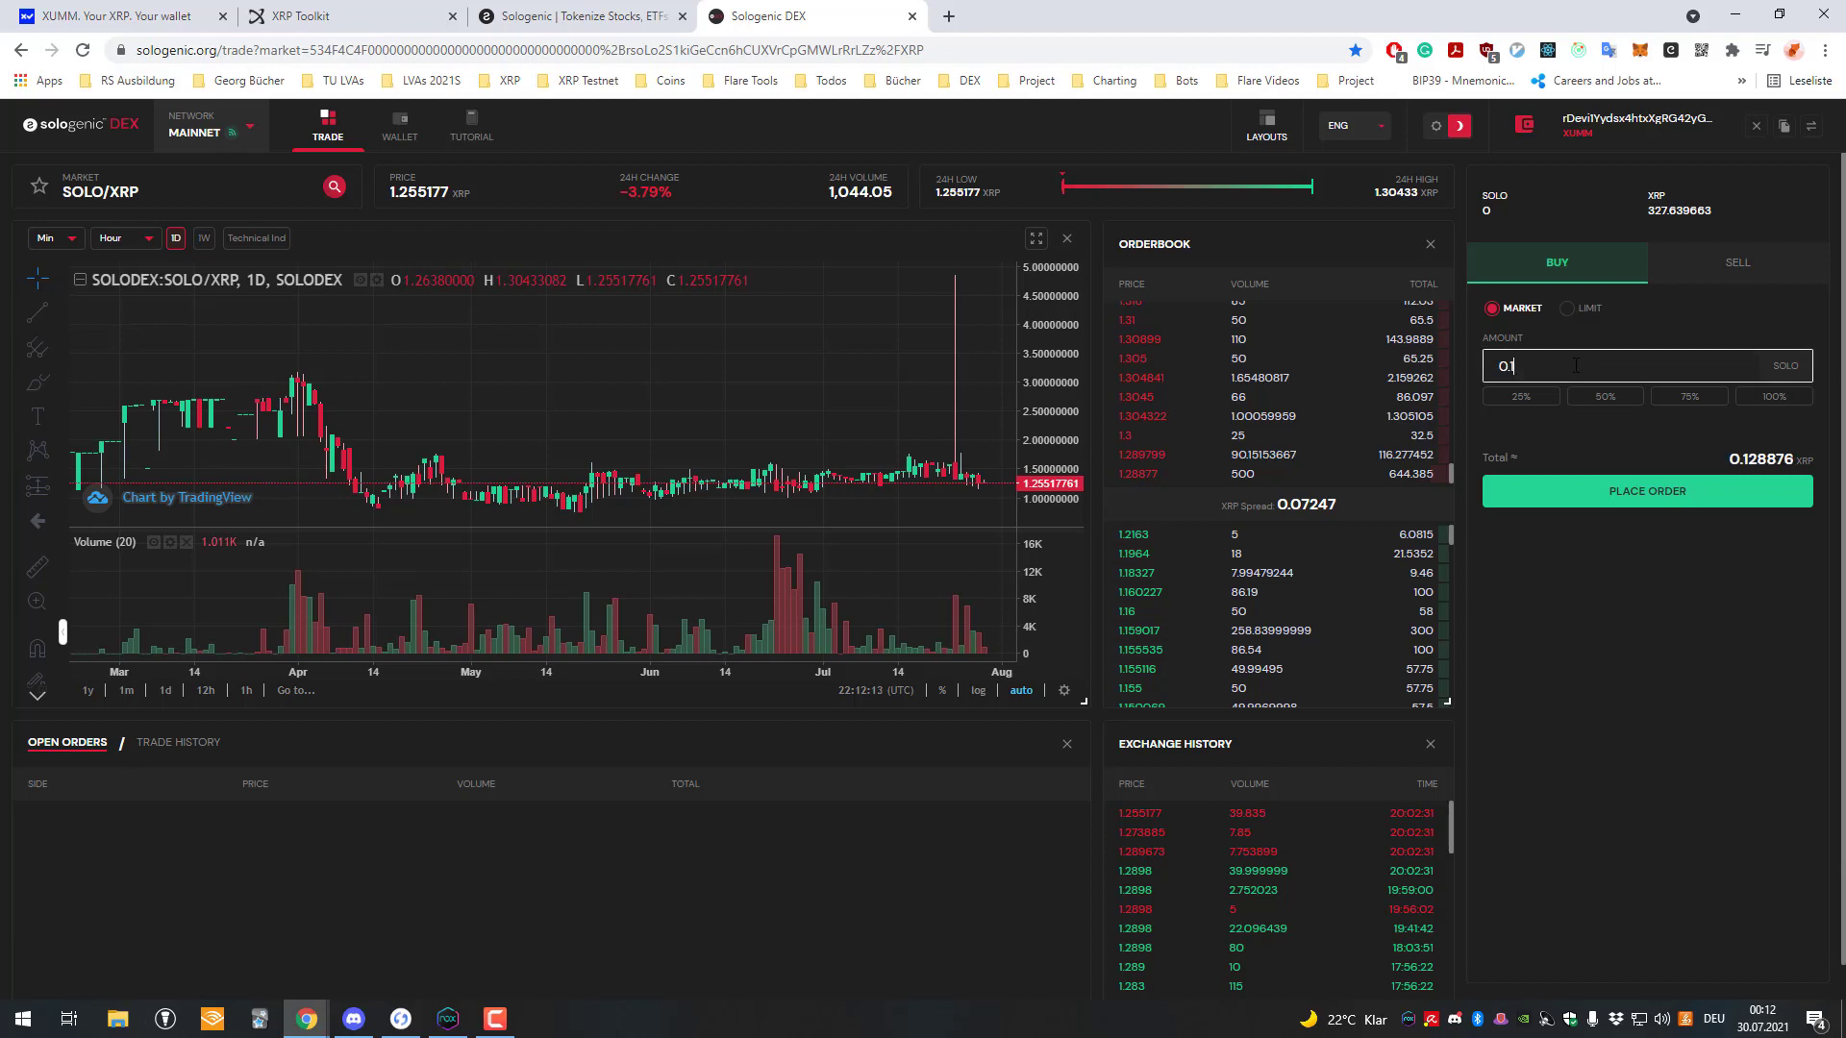
{"action": "key", "text": "ctrl+a"}
Confirm the 0.1 SOLO market buy, leaving balances of 0.1 SOLO and 322.510774 XRP.
{"action": "left_click", "coordinate": [1587, 500]}
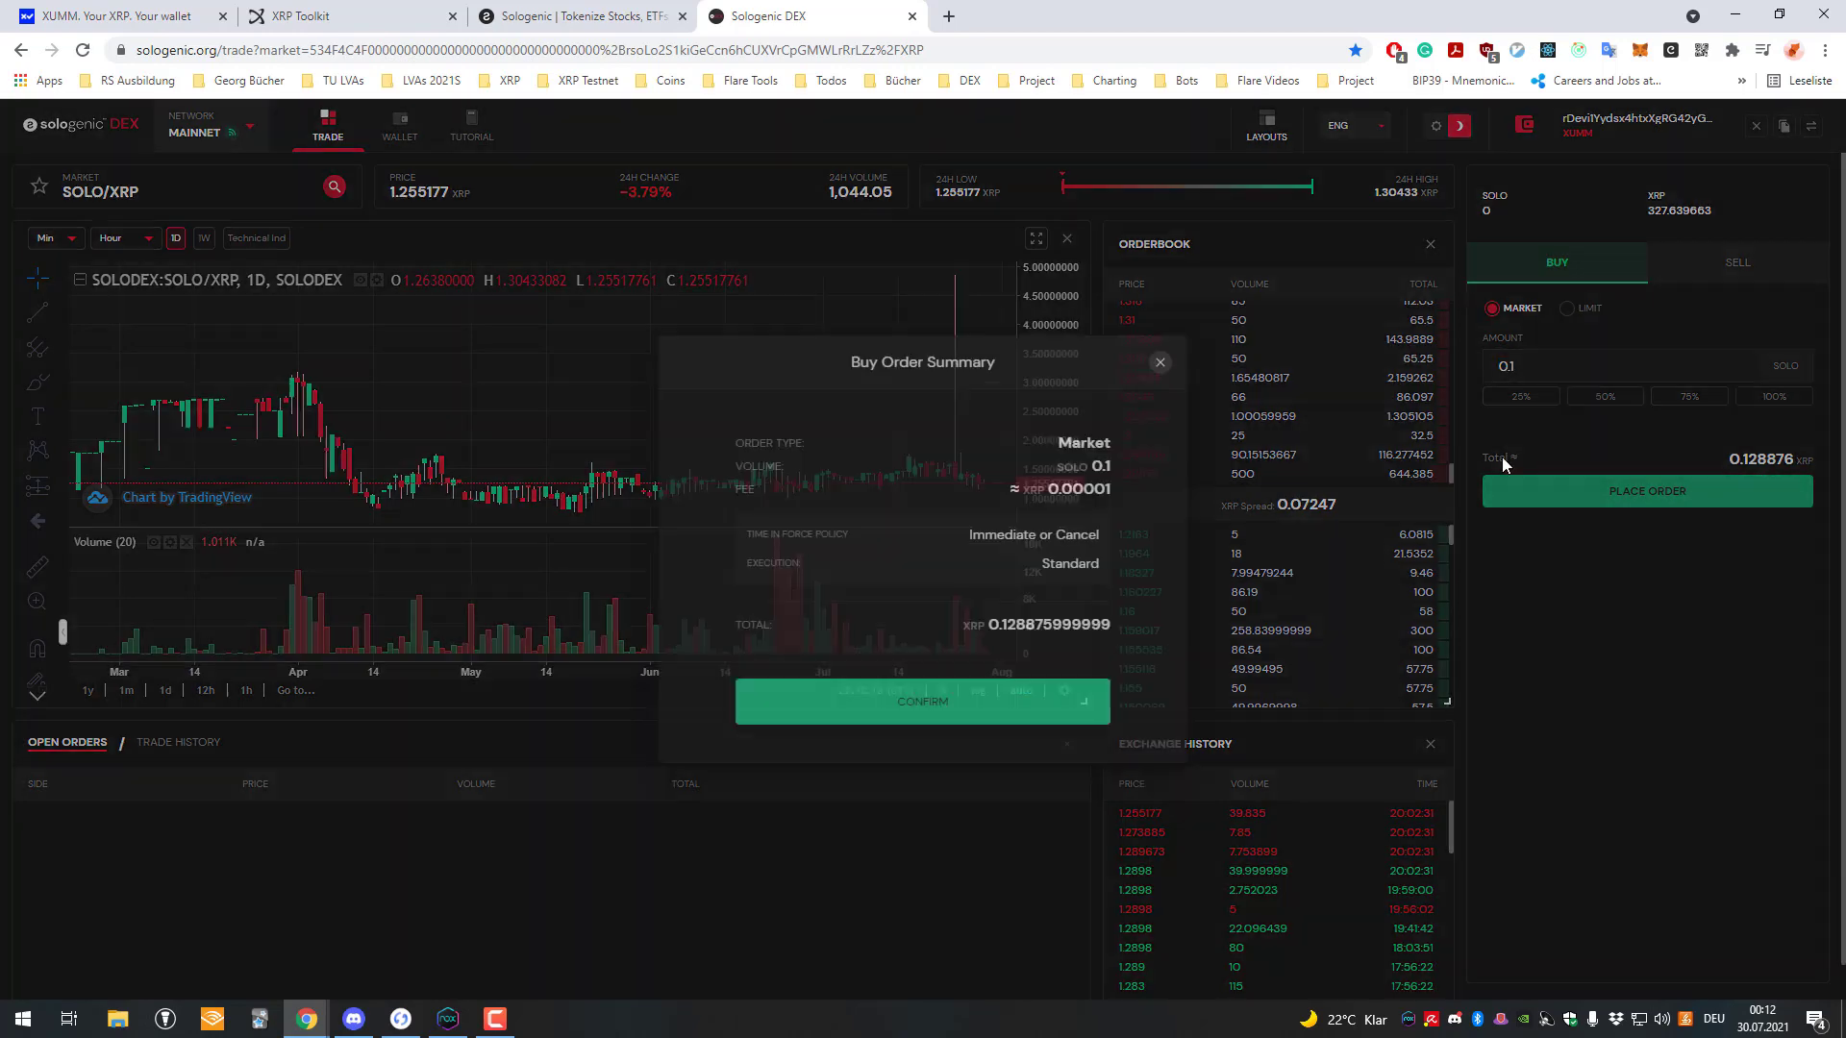
{"action": "left_click", "coordinate": [983, 721]}
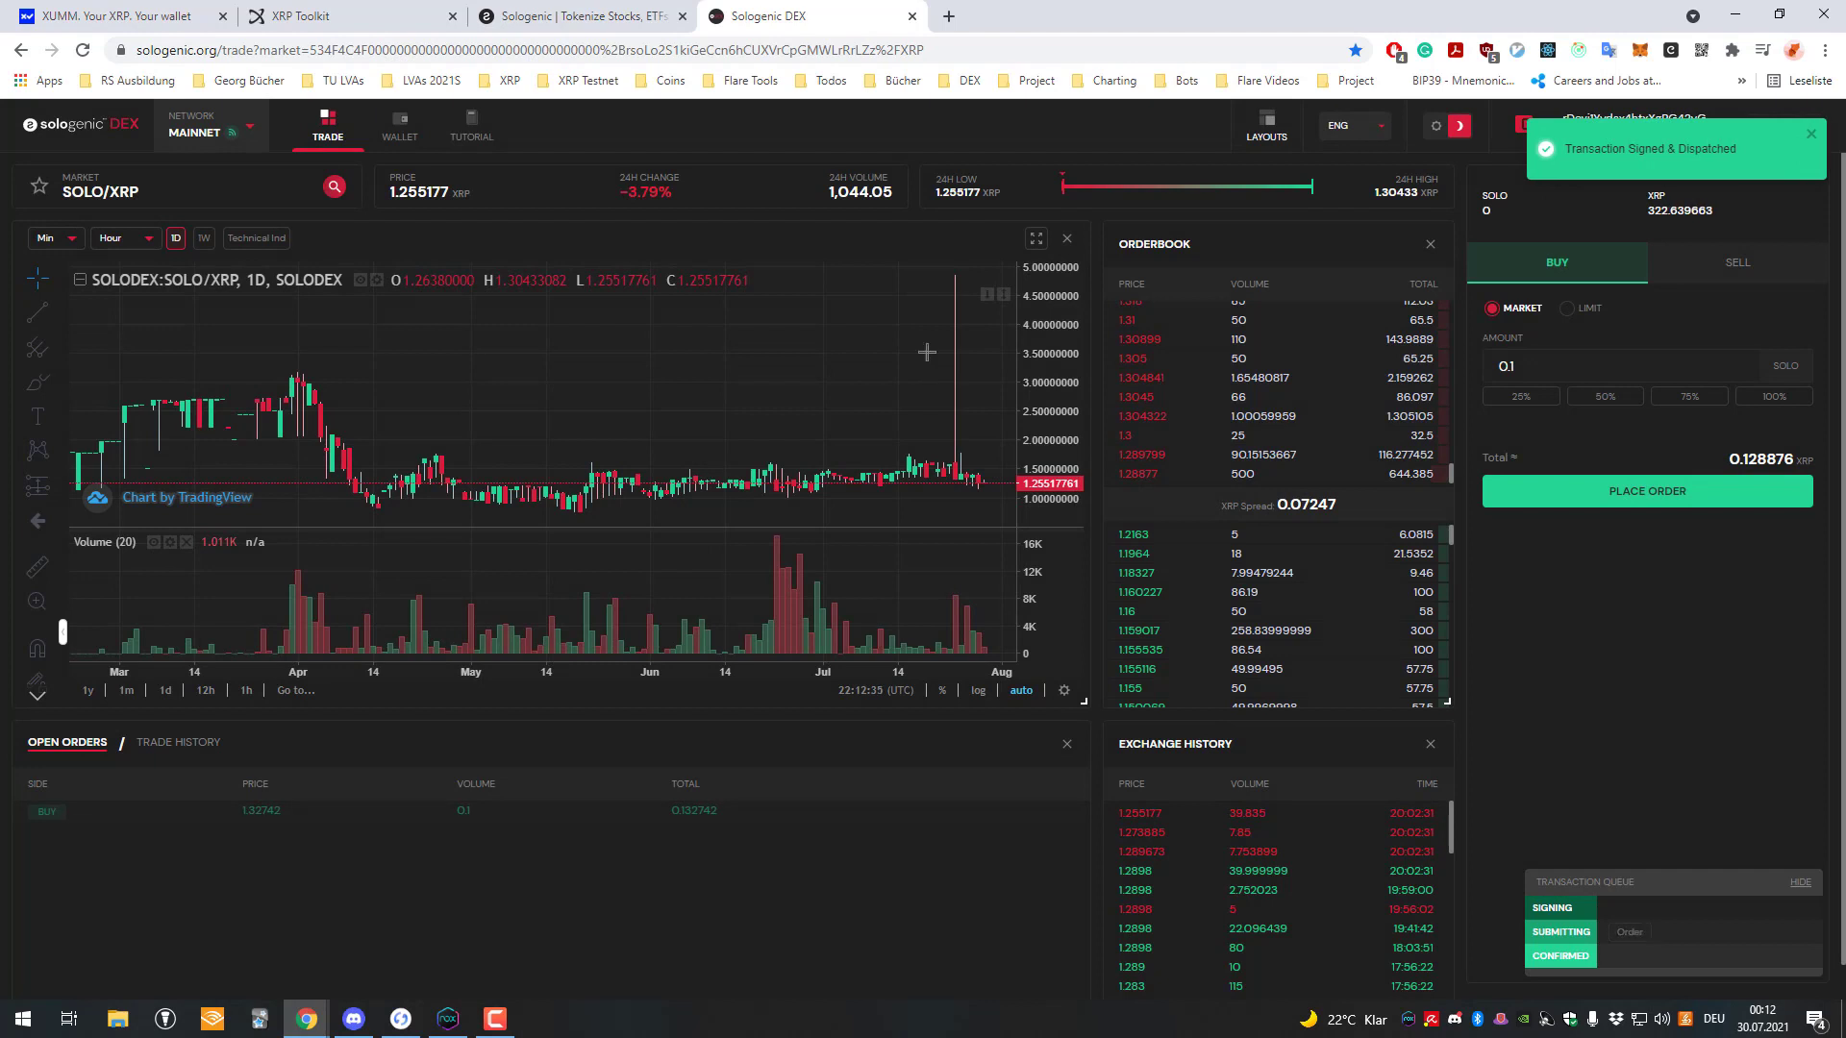
{"action": "scroll", "coordinate": [971, 256], "scroll_direction": "up", "scroll_amount": 2}
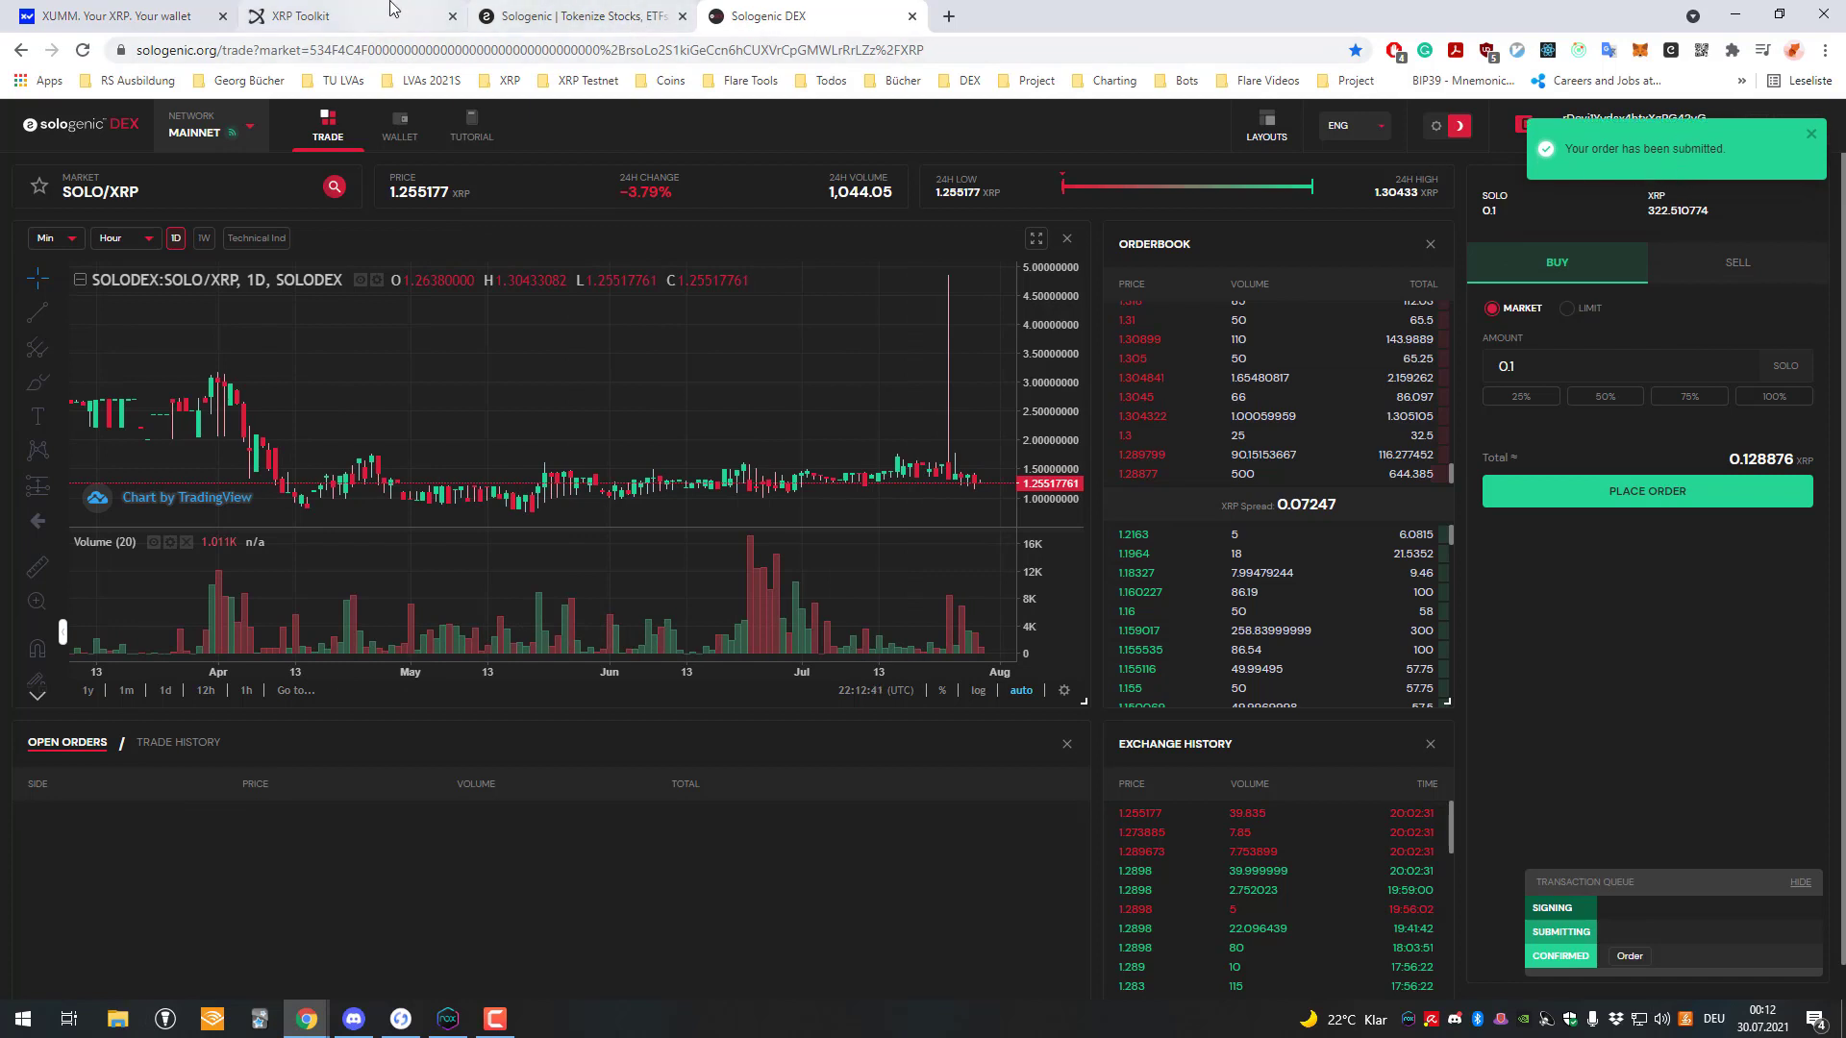
Back in XUMM, open the SOLO token's Exchange screen.
{"action": "left_click", "coordinate": [449, 1017]}
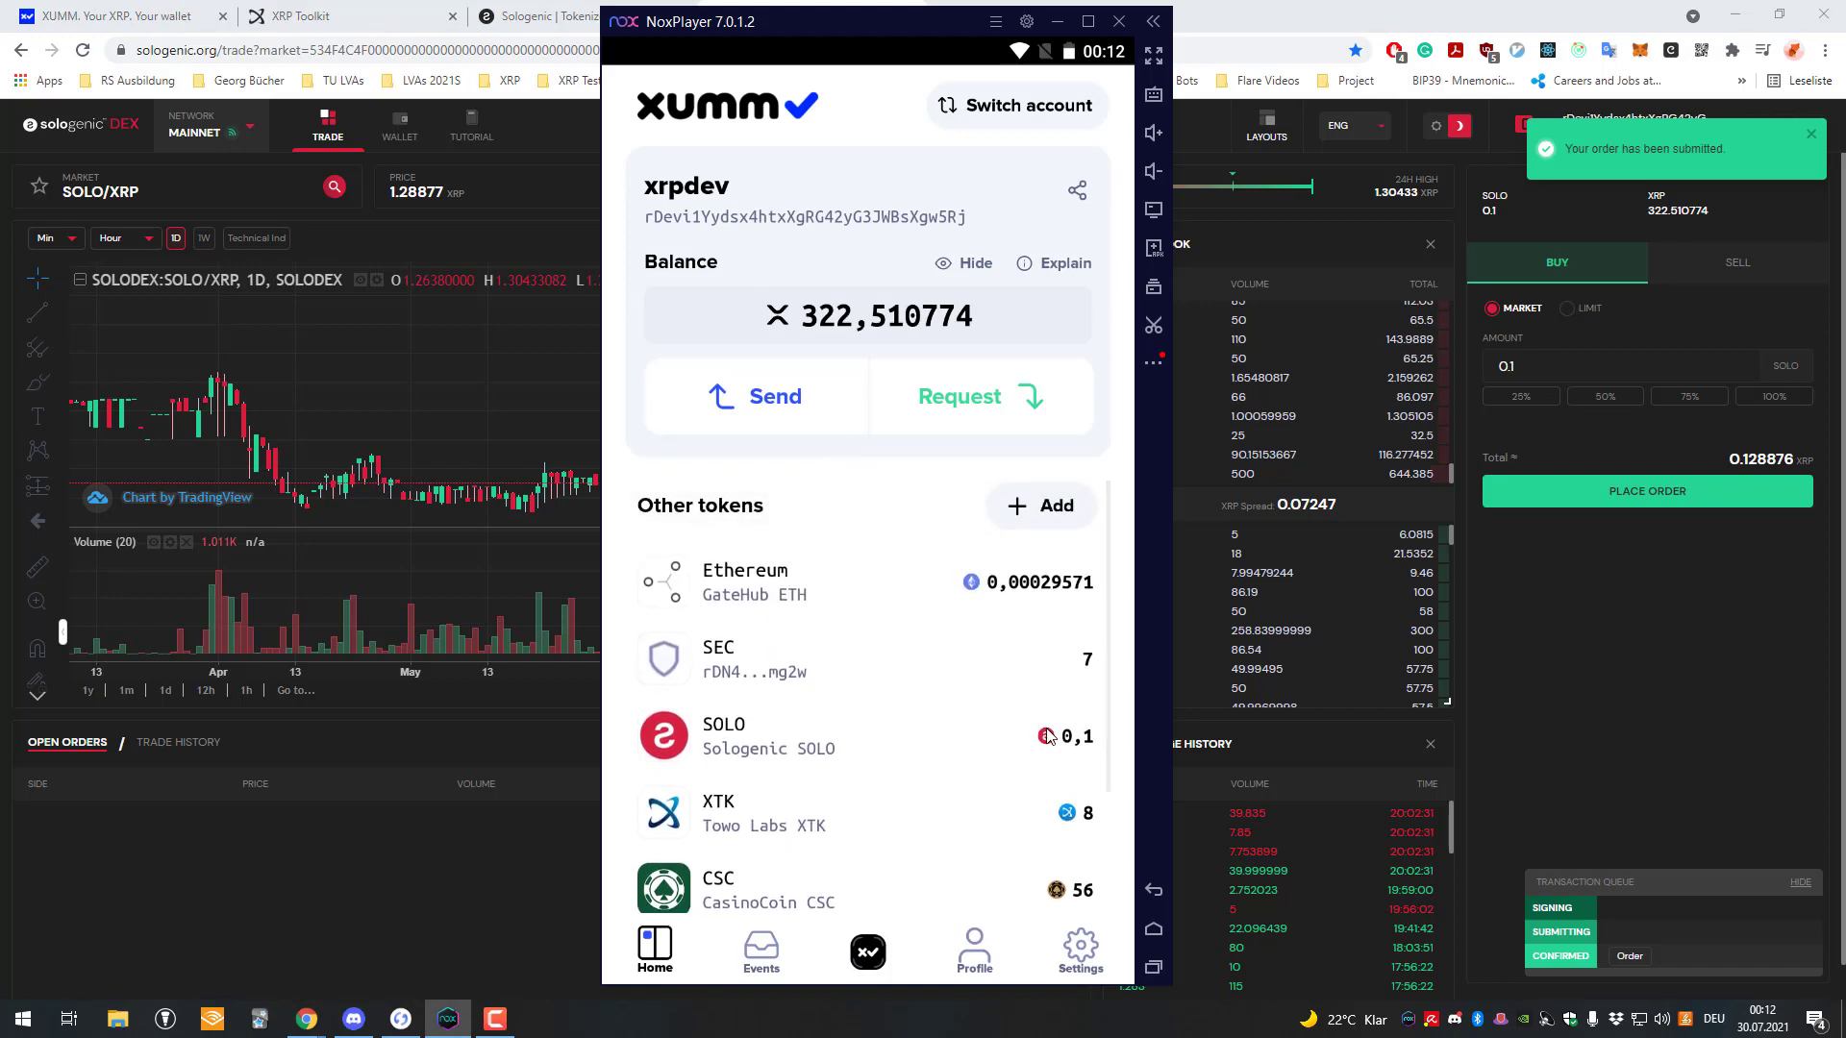
{"action": "left_click", "coordinate": [945, 738]}
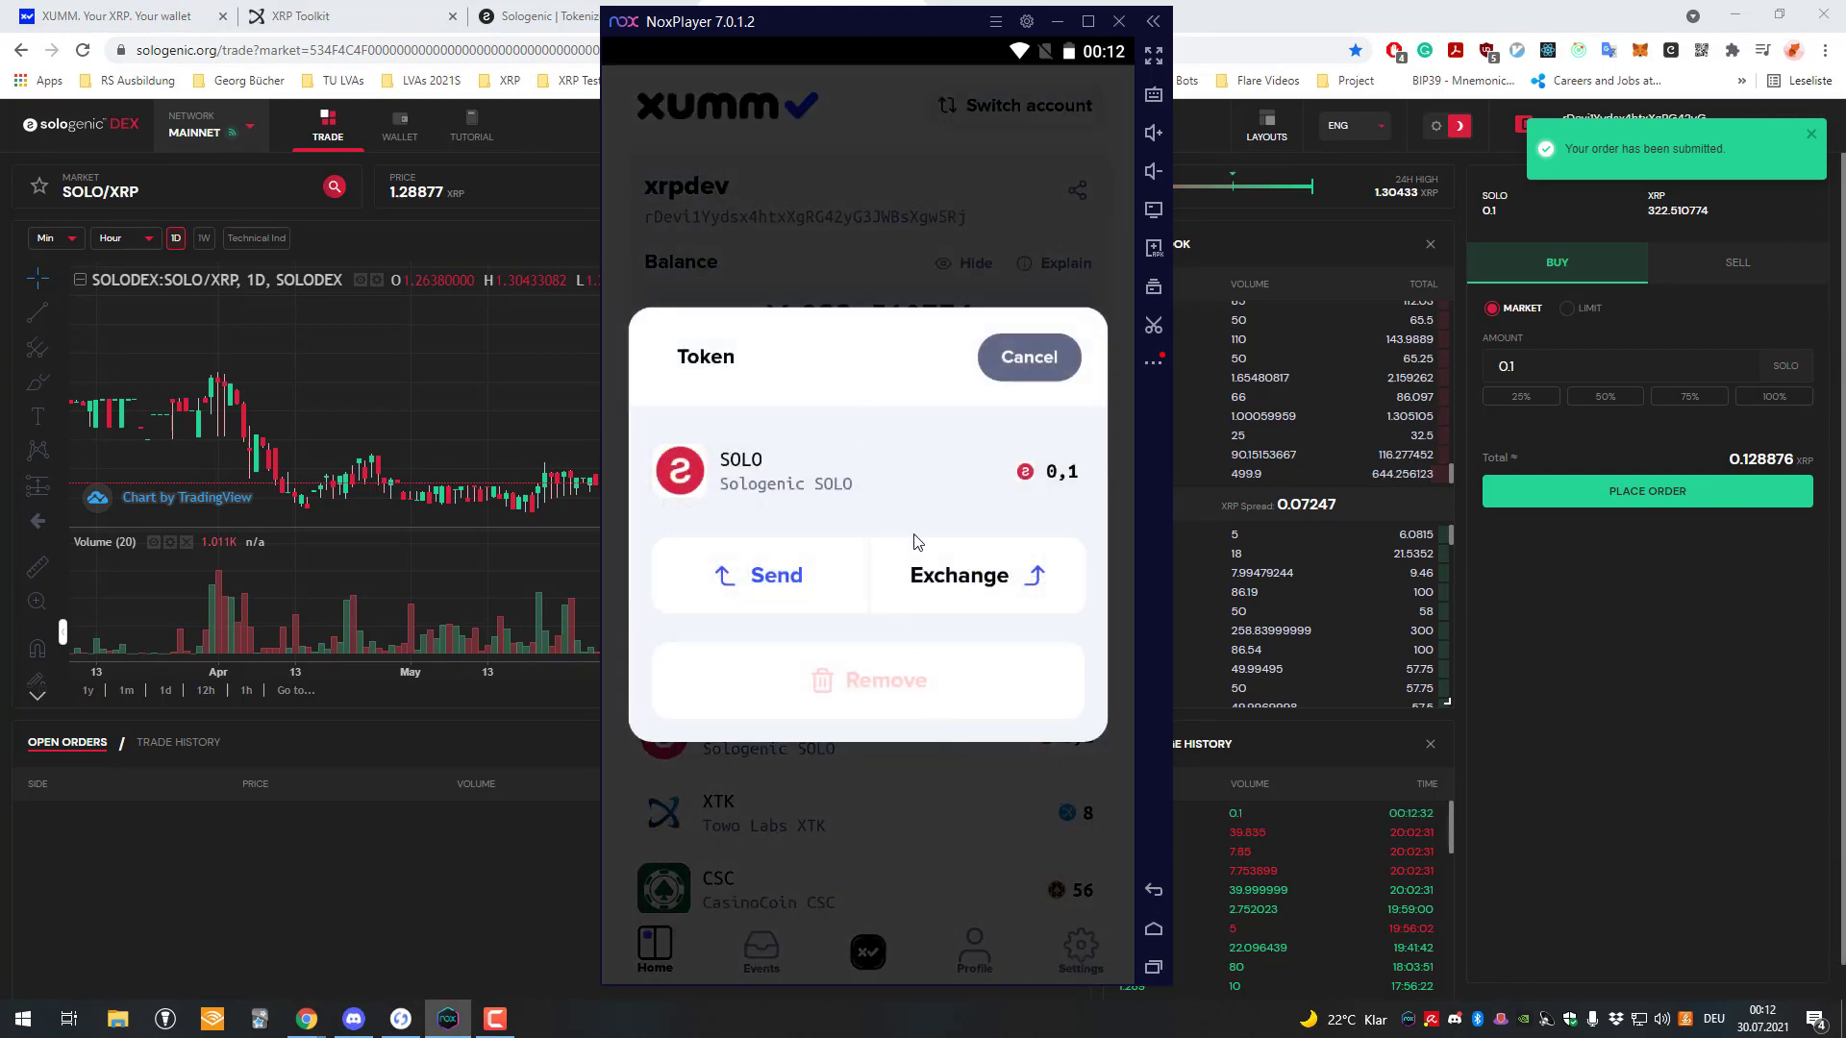
{"action": "left_click", "coordinate": [1029, 356]}
{"action": "left_click", "coordinate": [939, 605]}
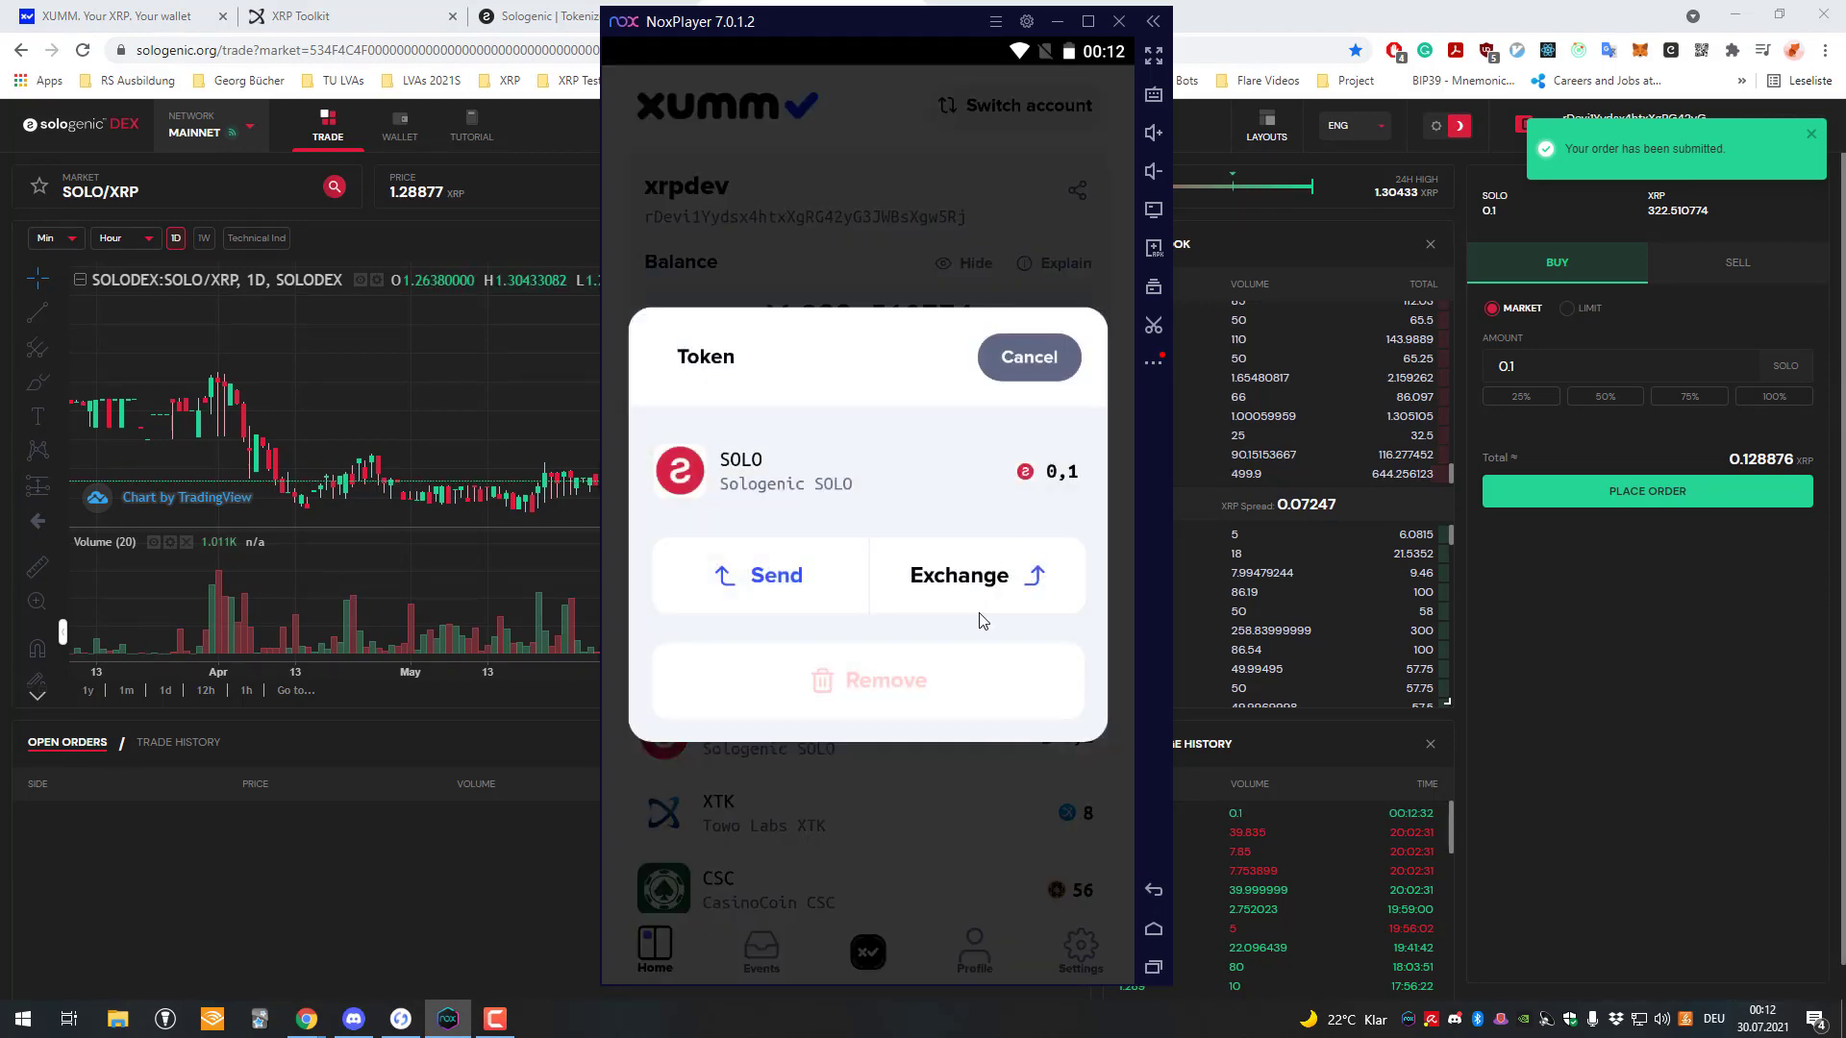
{"action": "left_click", "coordinate": [979, 606]}
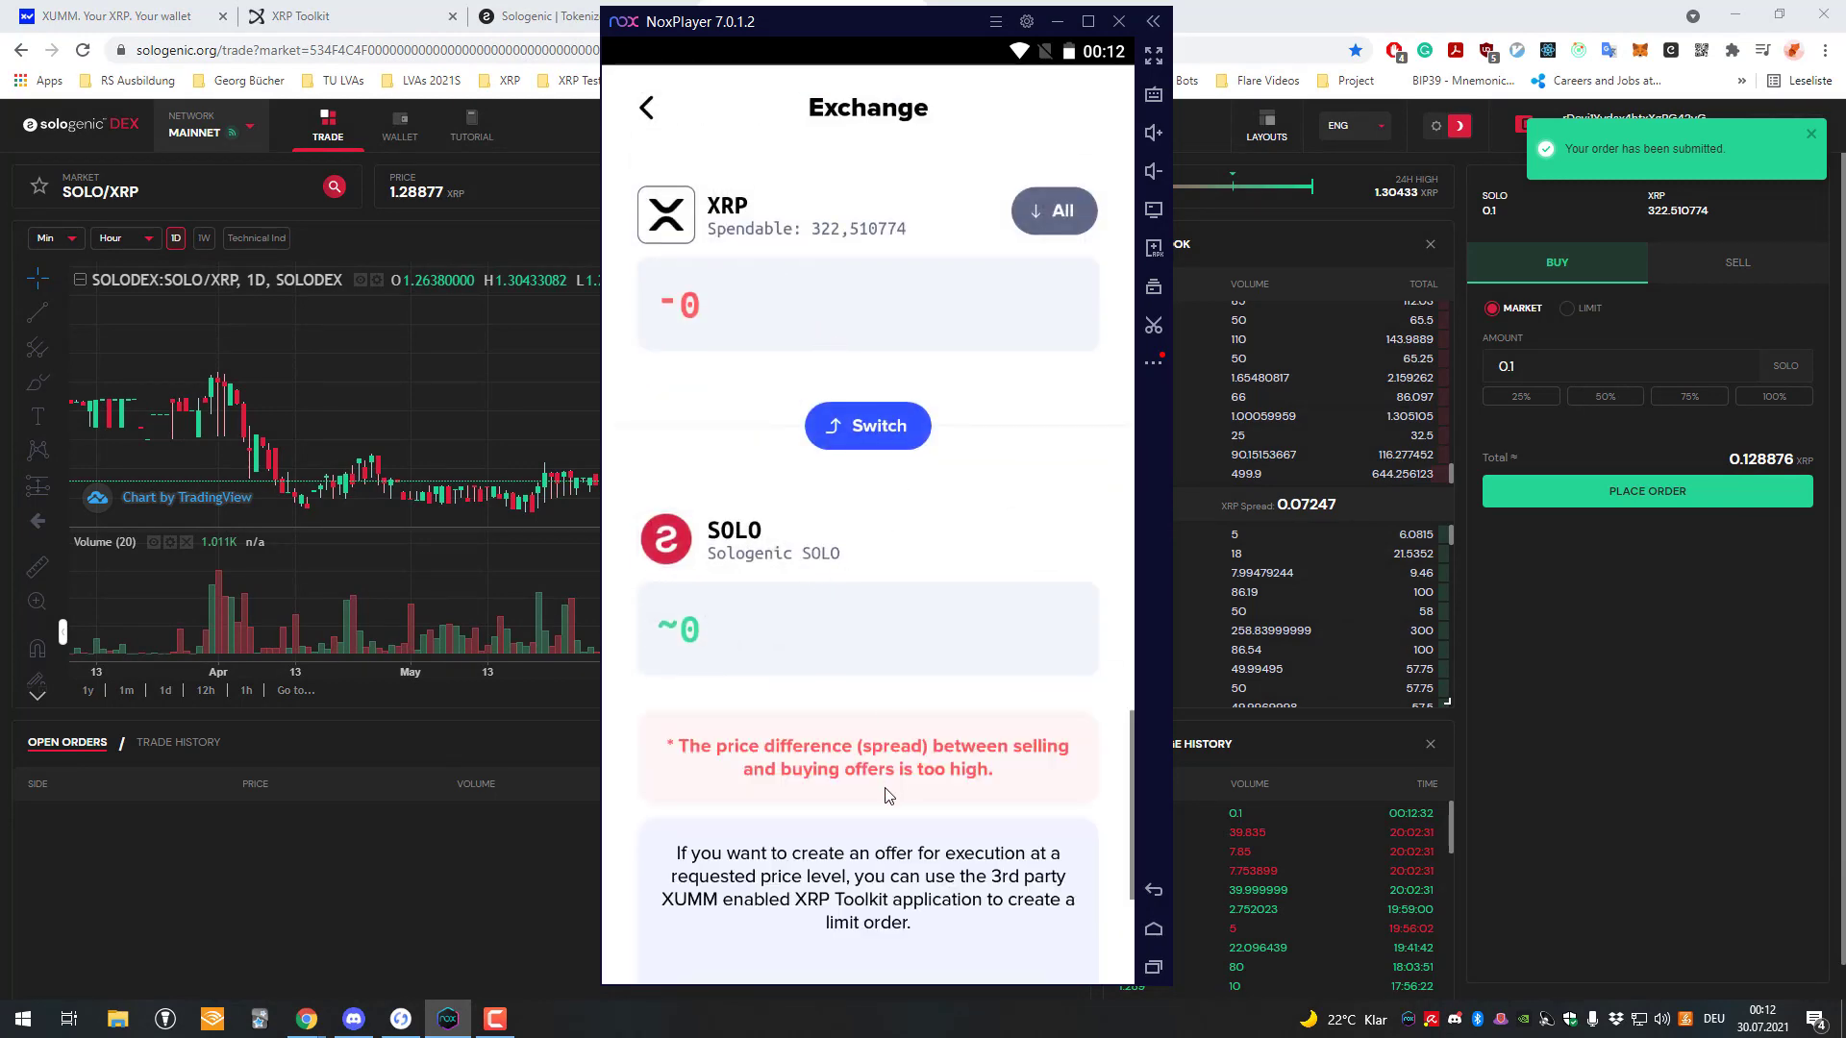
Preview exchanging 1 XRP for about 0,776 SOLO, then return to the wallet home screen.
{"action": "left_click", "coordinate": [789, 330]}
{"action": "type", "text": "1"}
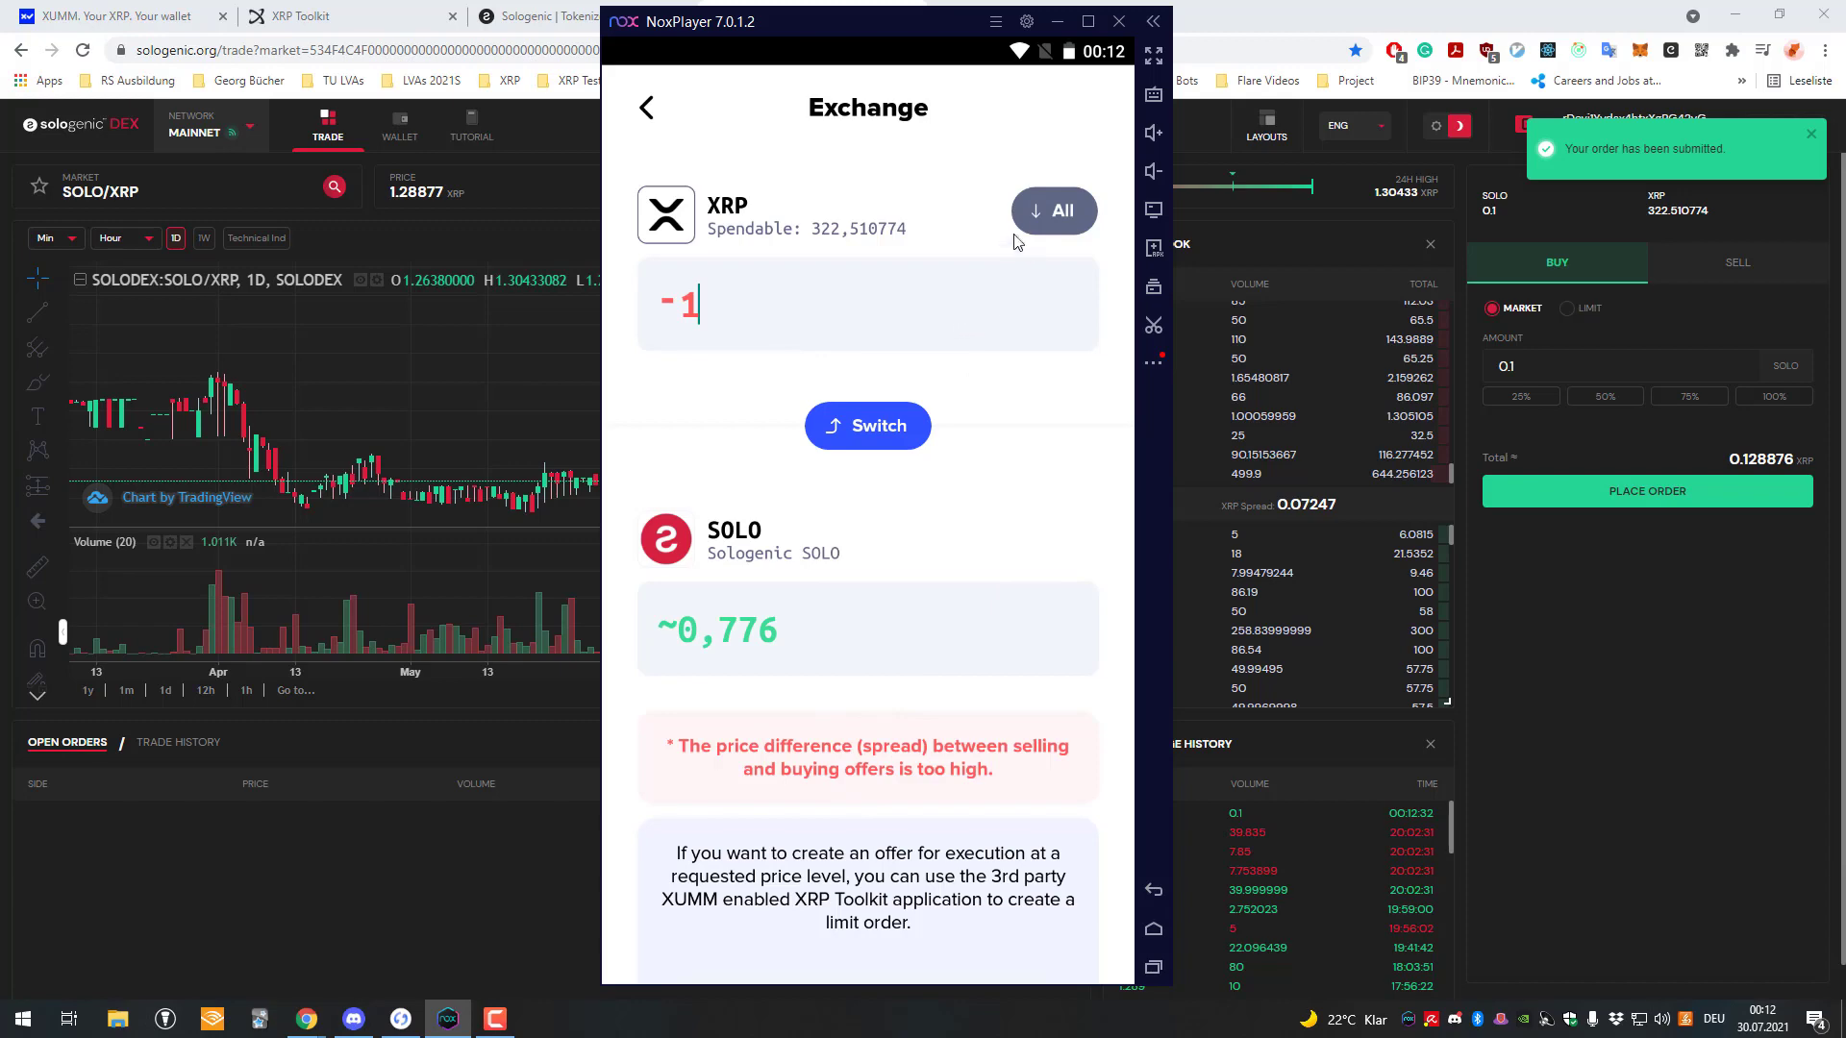
{"action": "left_click", "coordinate": [652, 117]}
{"action": "scroll", "coordinate": [865, 721], "scroll_direction": "down", "scroll_amount": 3}
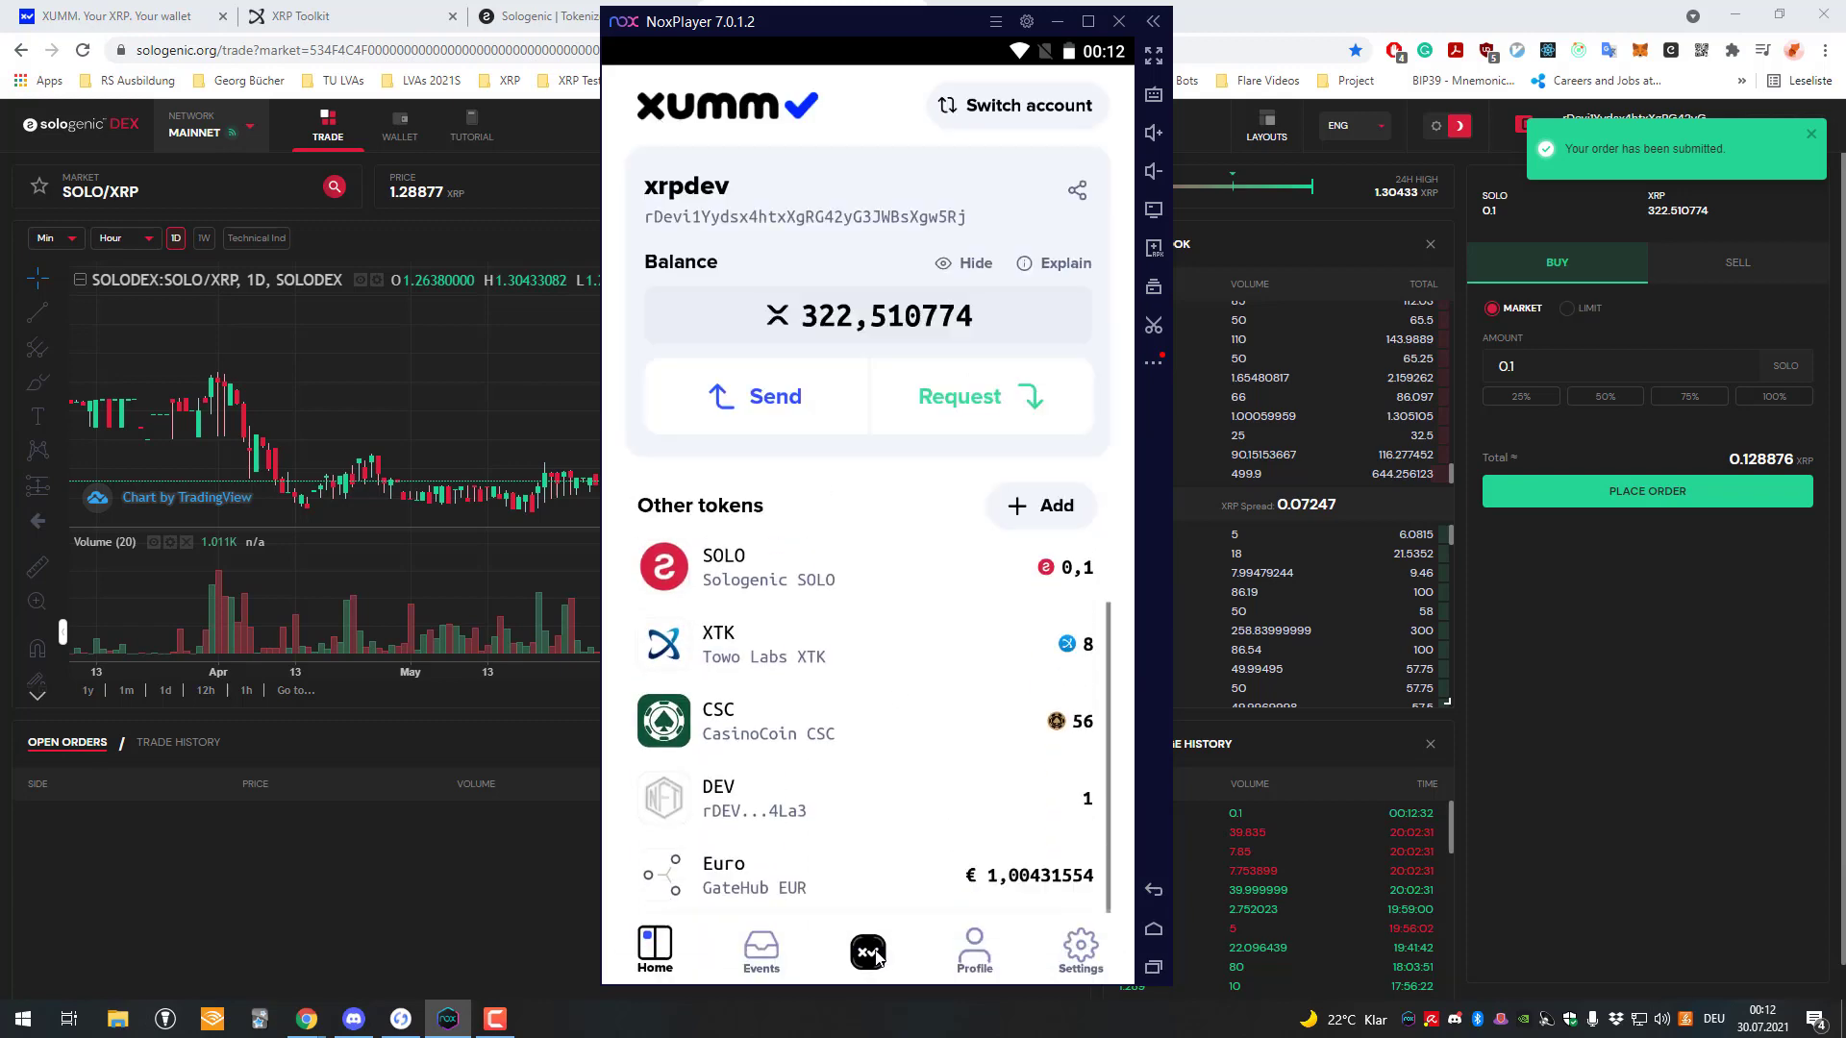
{"action": "left_click", "coordinate": [868, 955]}
{"action": "left_click", "coordinate": [696, 708]}
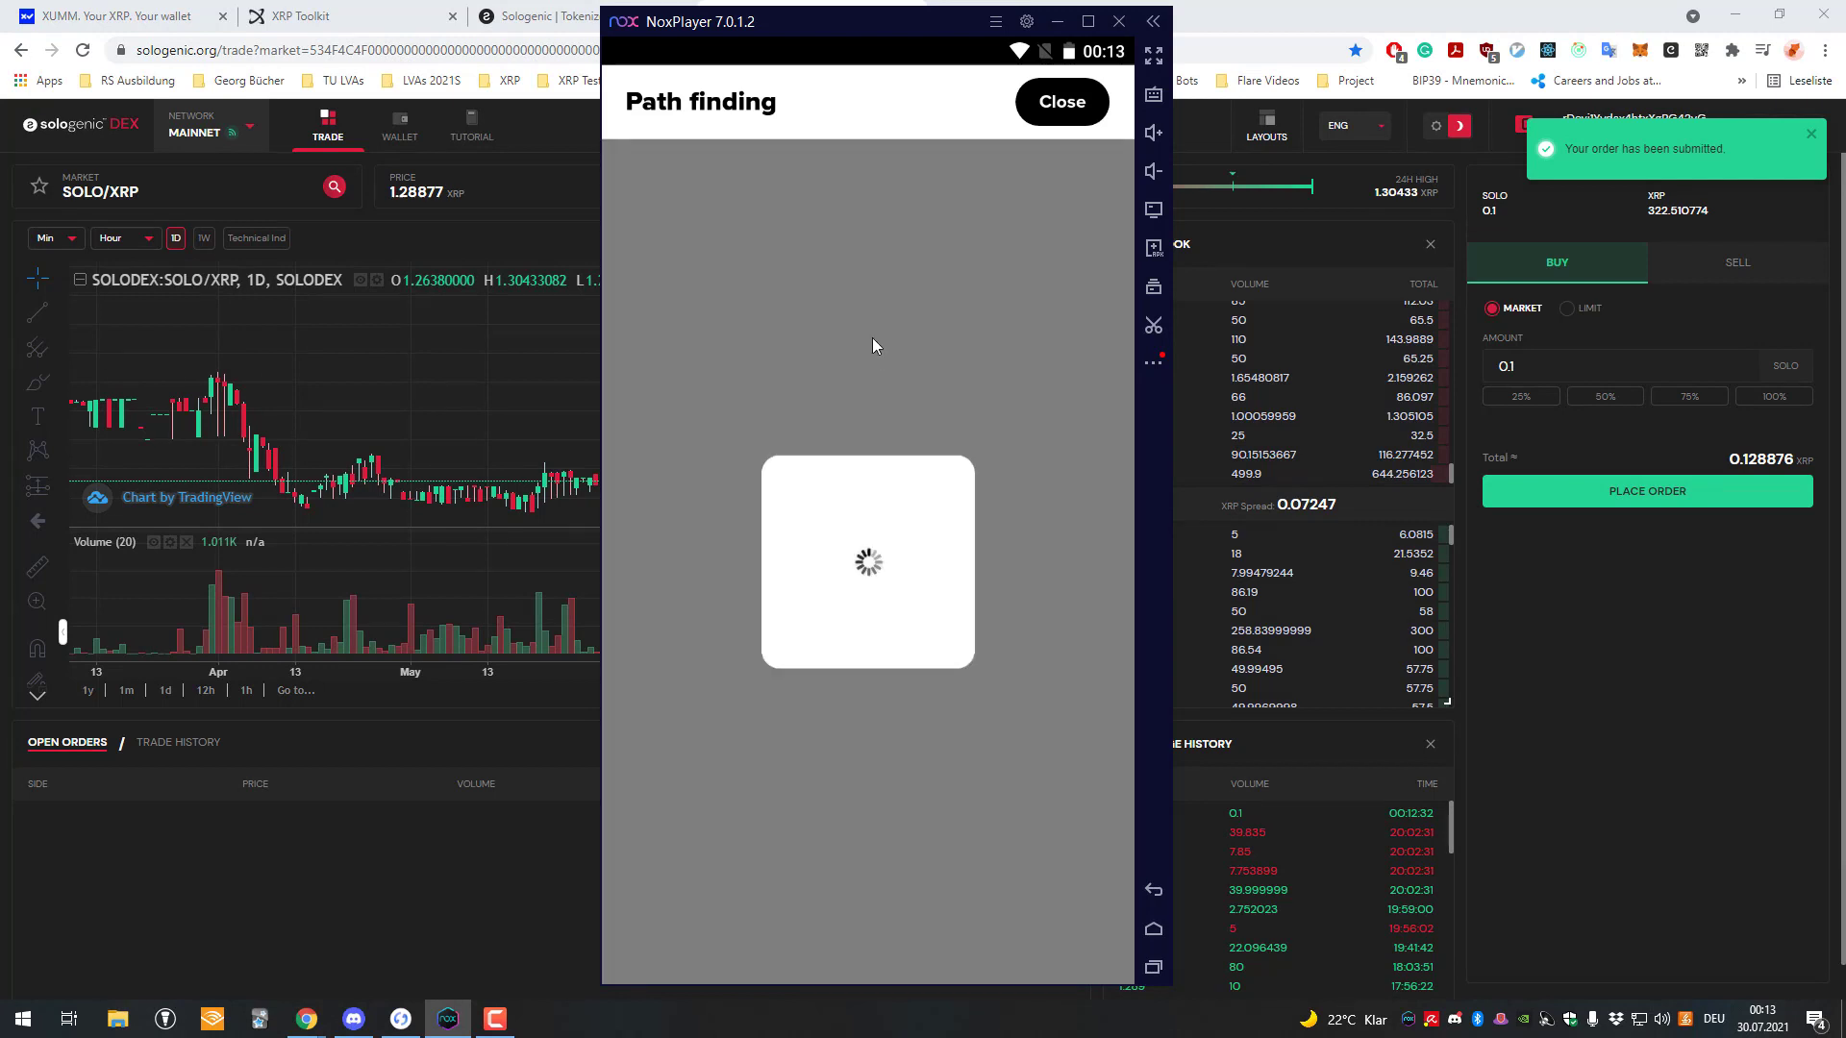
{"action": "left_click", "coordinate": [863, 264]}
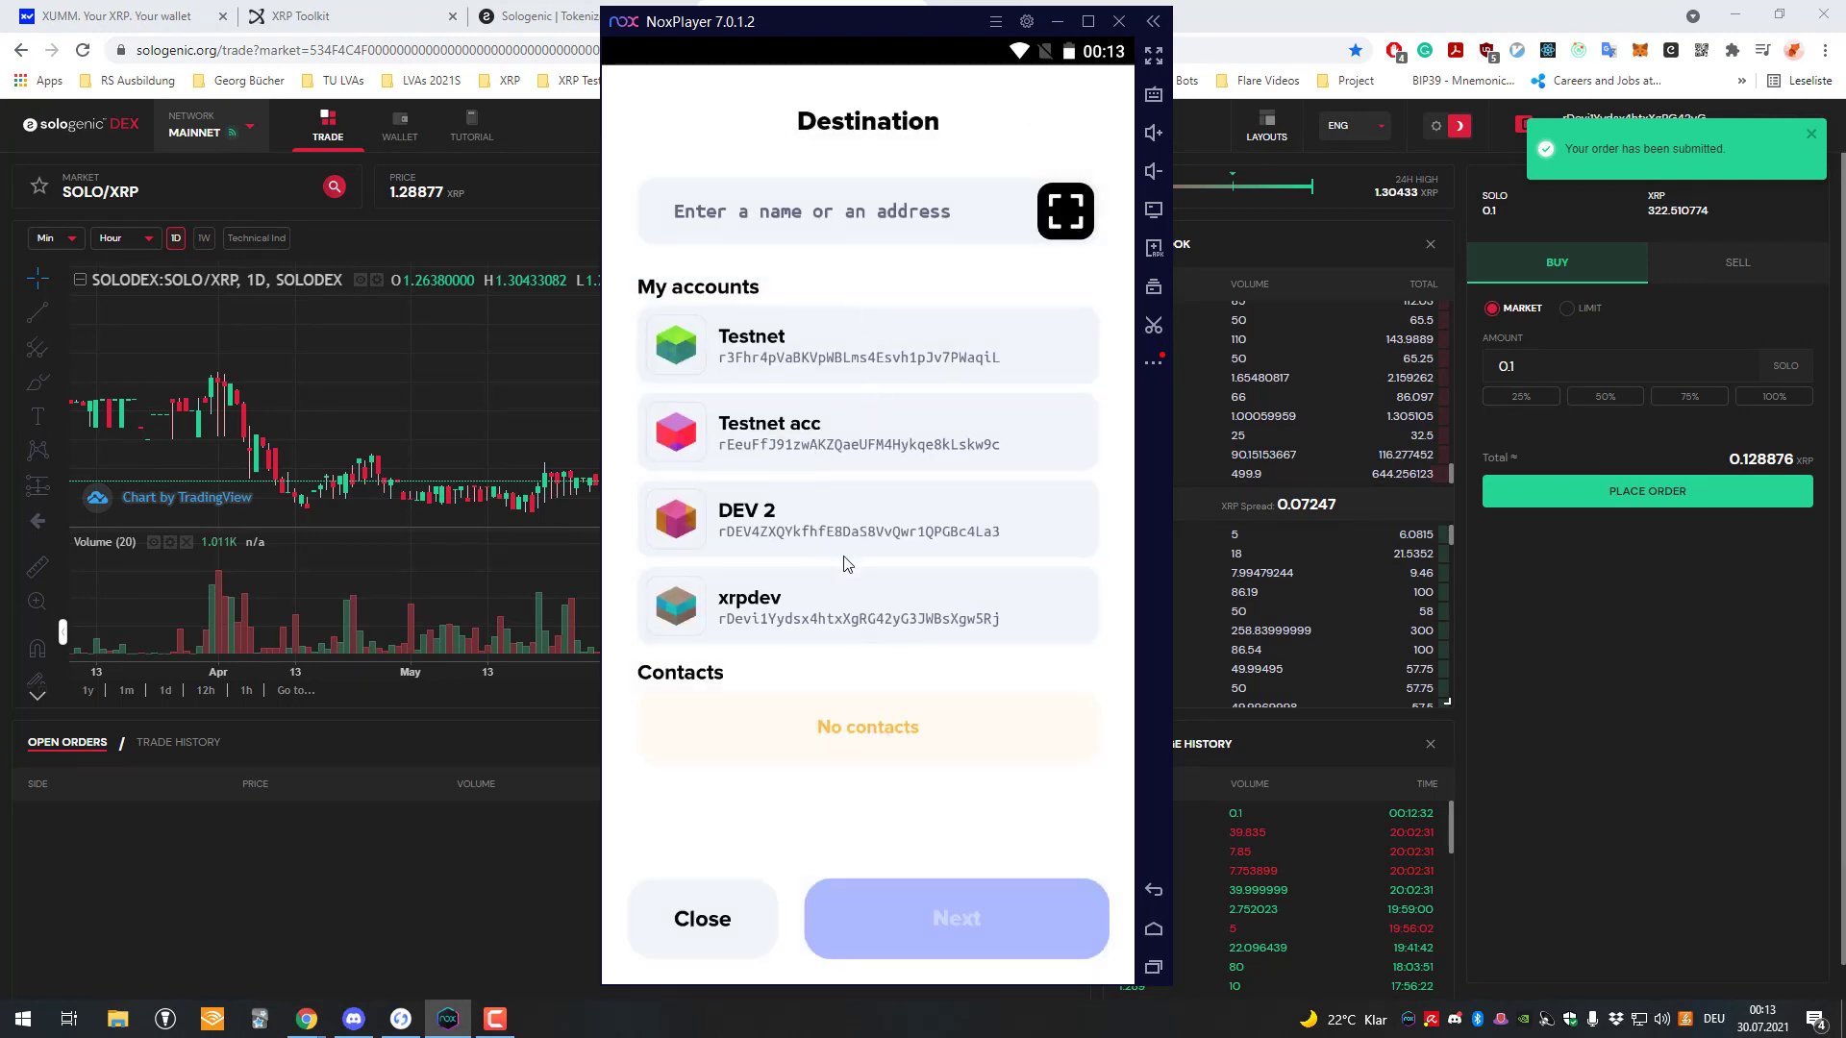
{"action": "left_click", "coordinate": [856, 615]}
{"action": "left_click", "coordinate": [984, 915]}
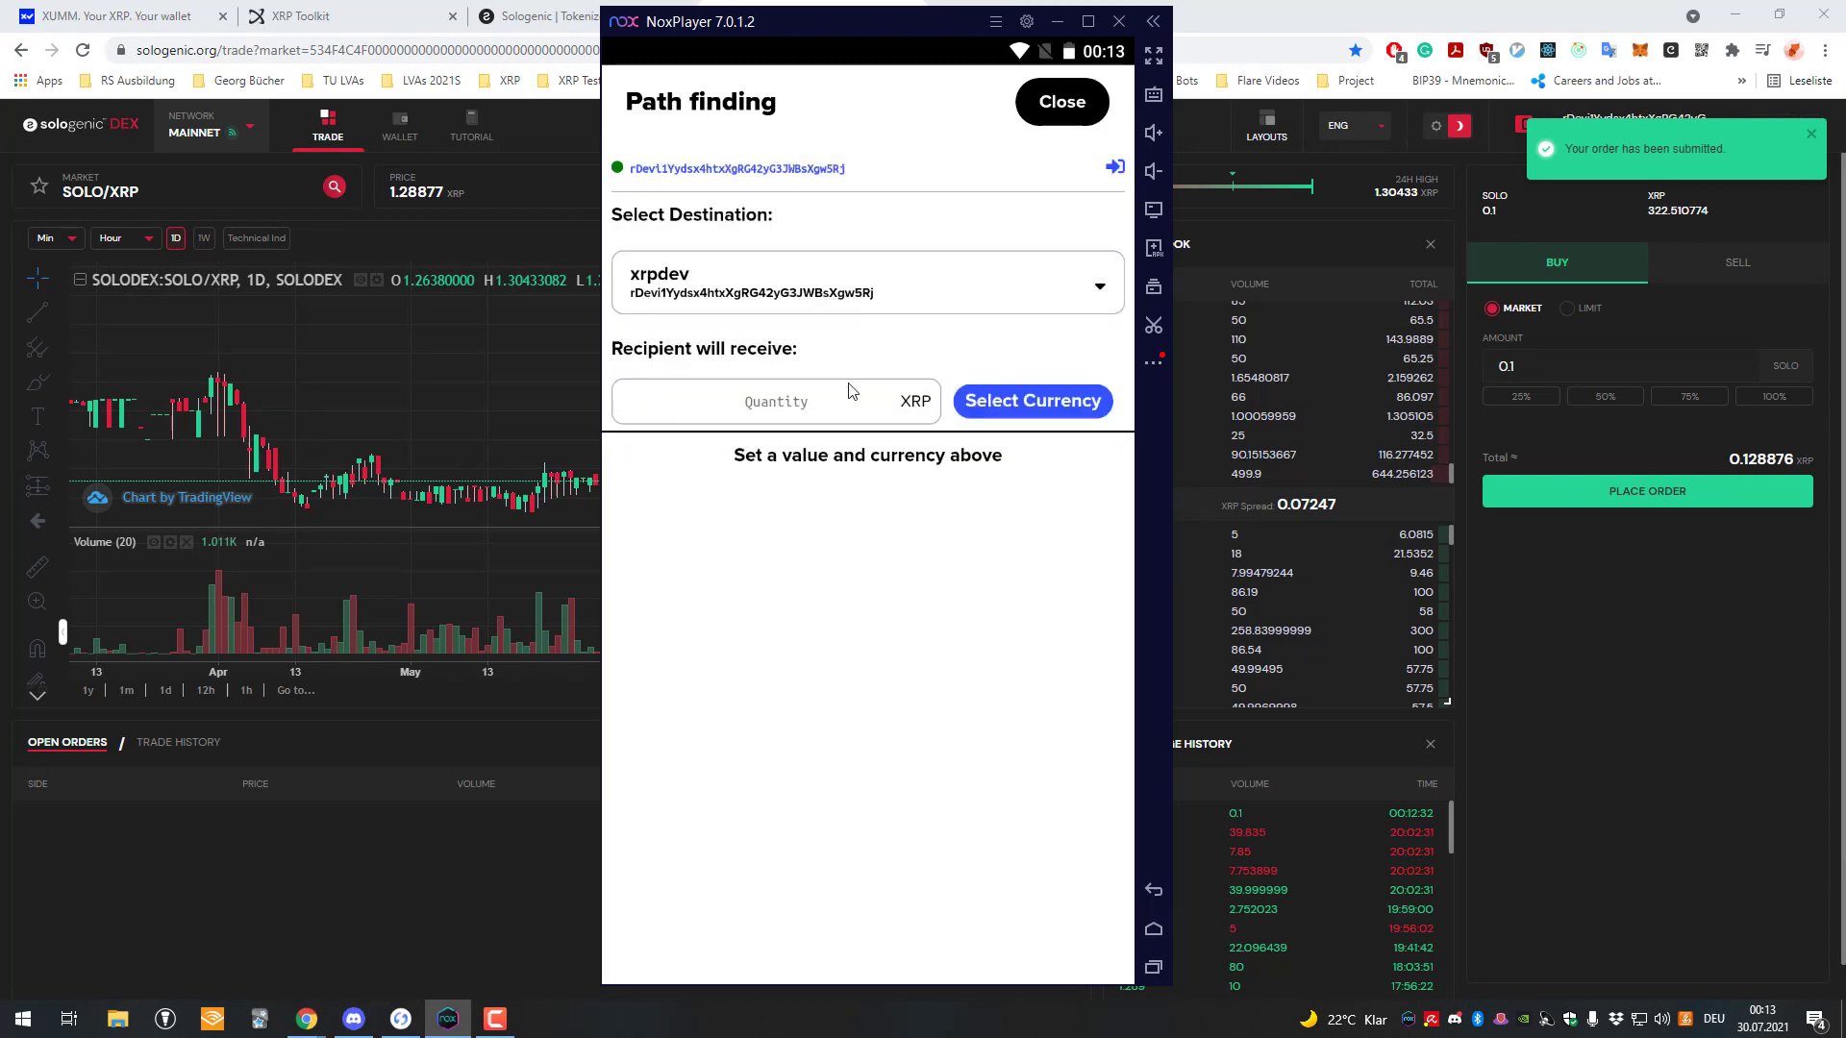
{"action": "left_click", "coordinate": [865, 402]}
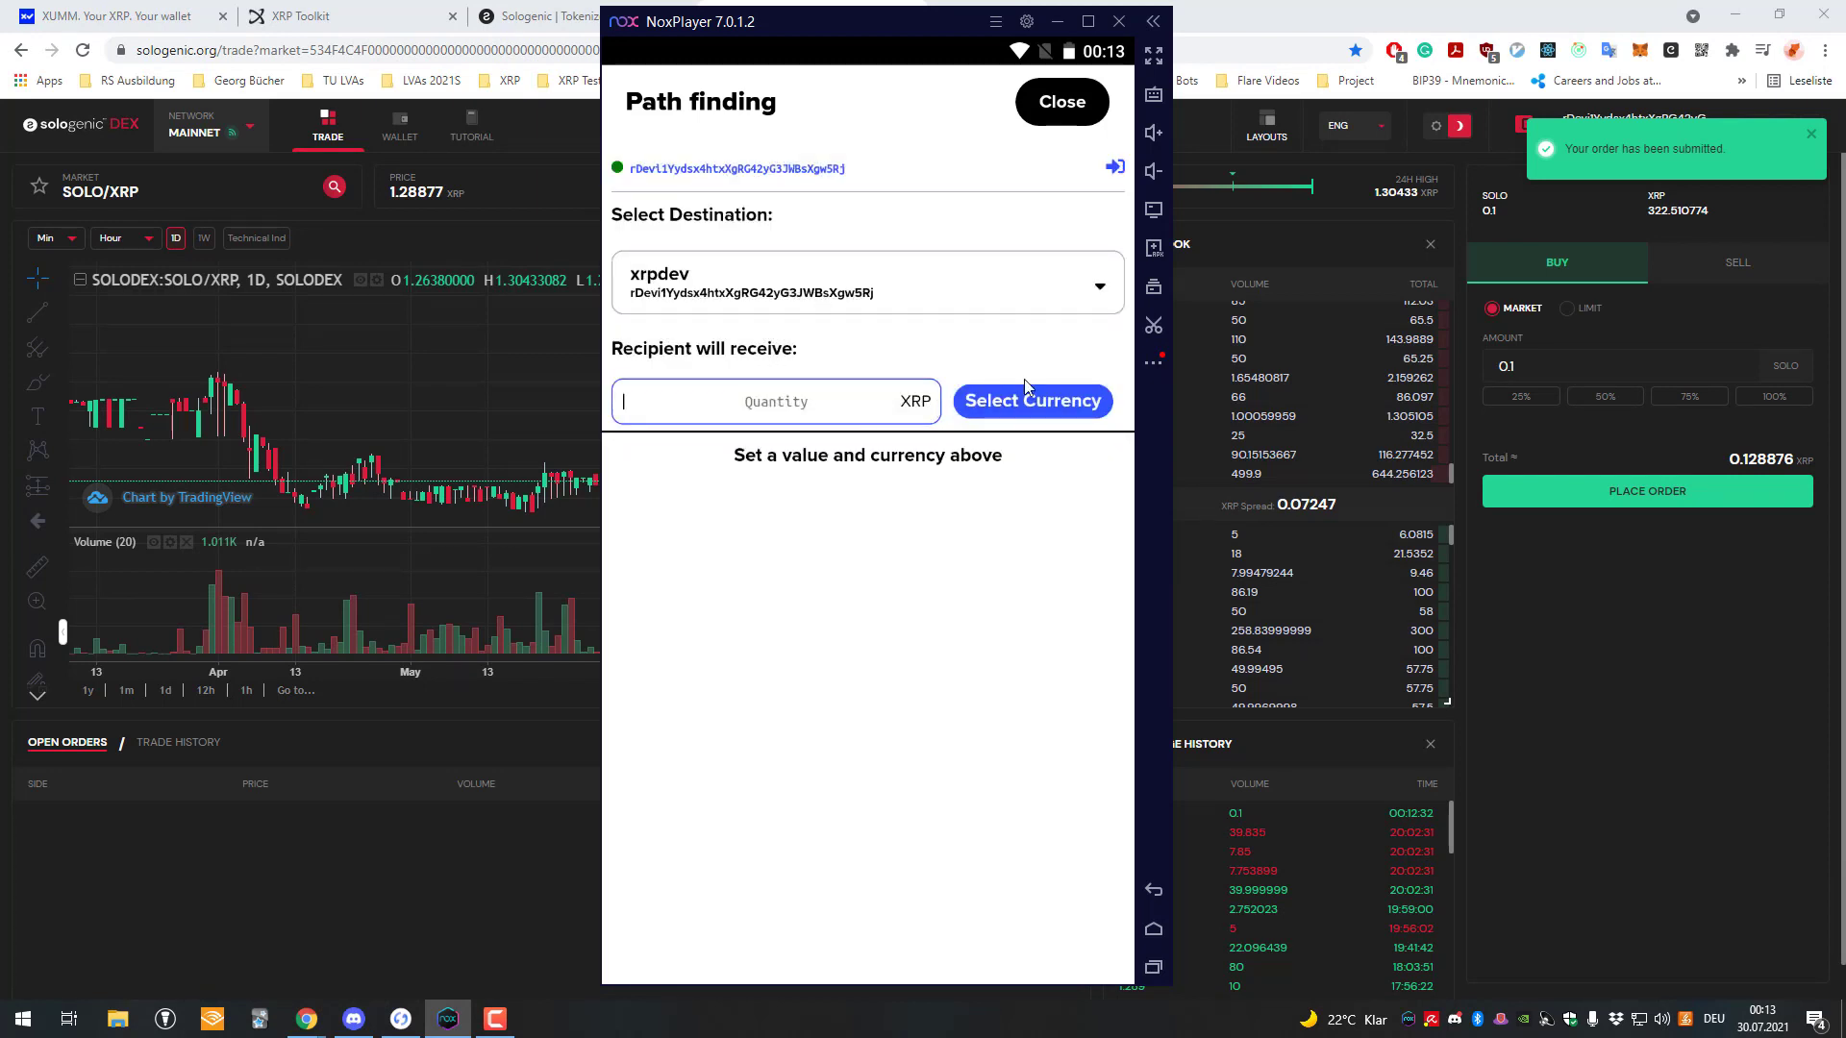
{"action": "left_click", "coordinate": [1031, 400]}
{"action": "left_click", "coordinate": [863, 636]}
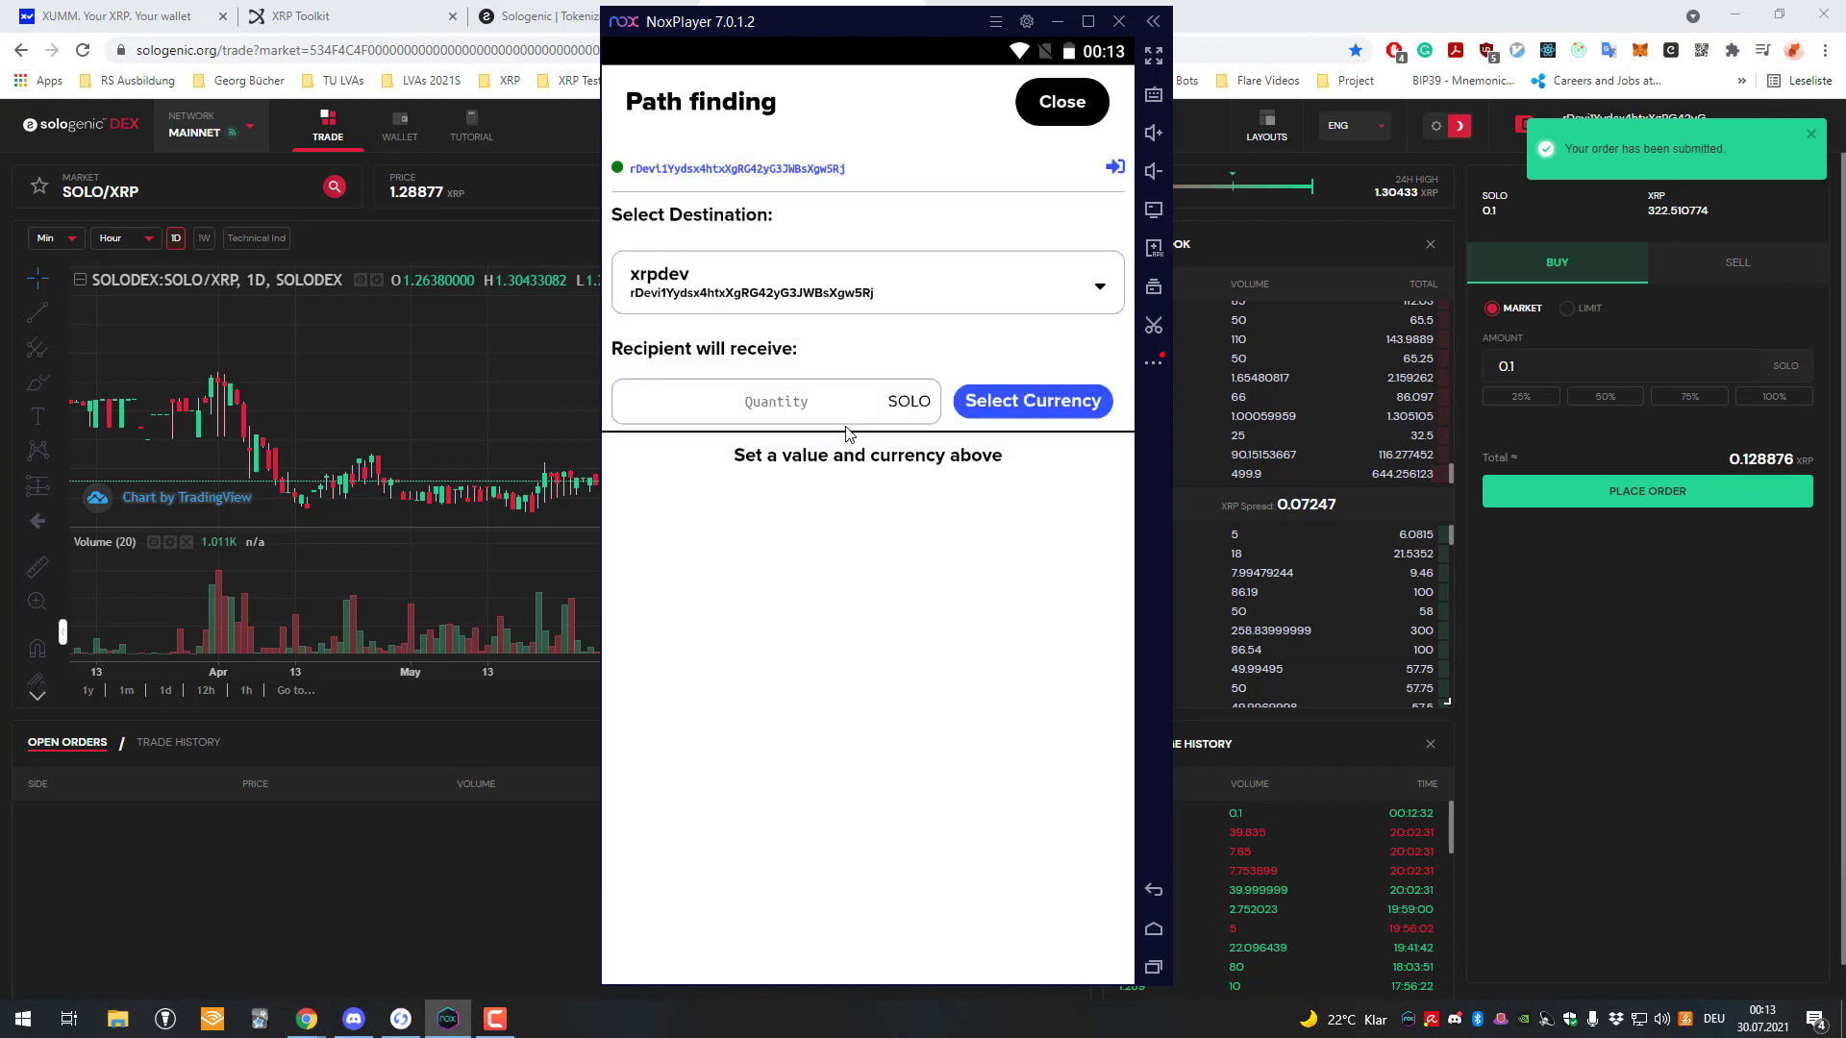
{"action": "left_click", "coordinate": [870, 409]}
{"action": "type", "text": "0.1"}
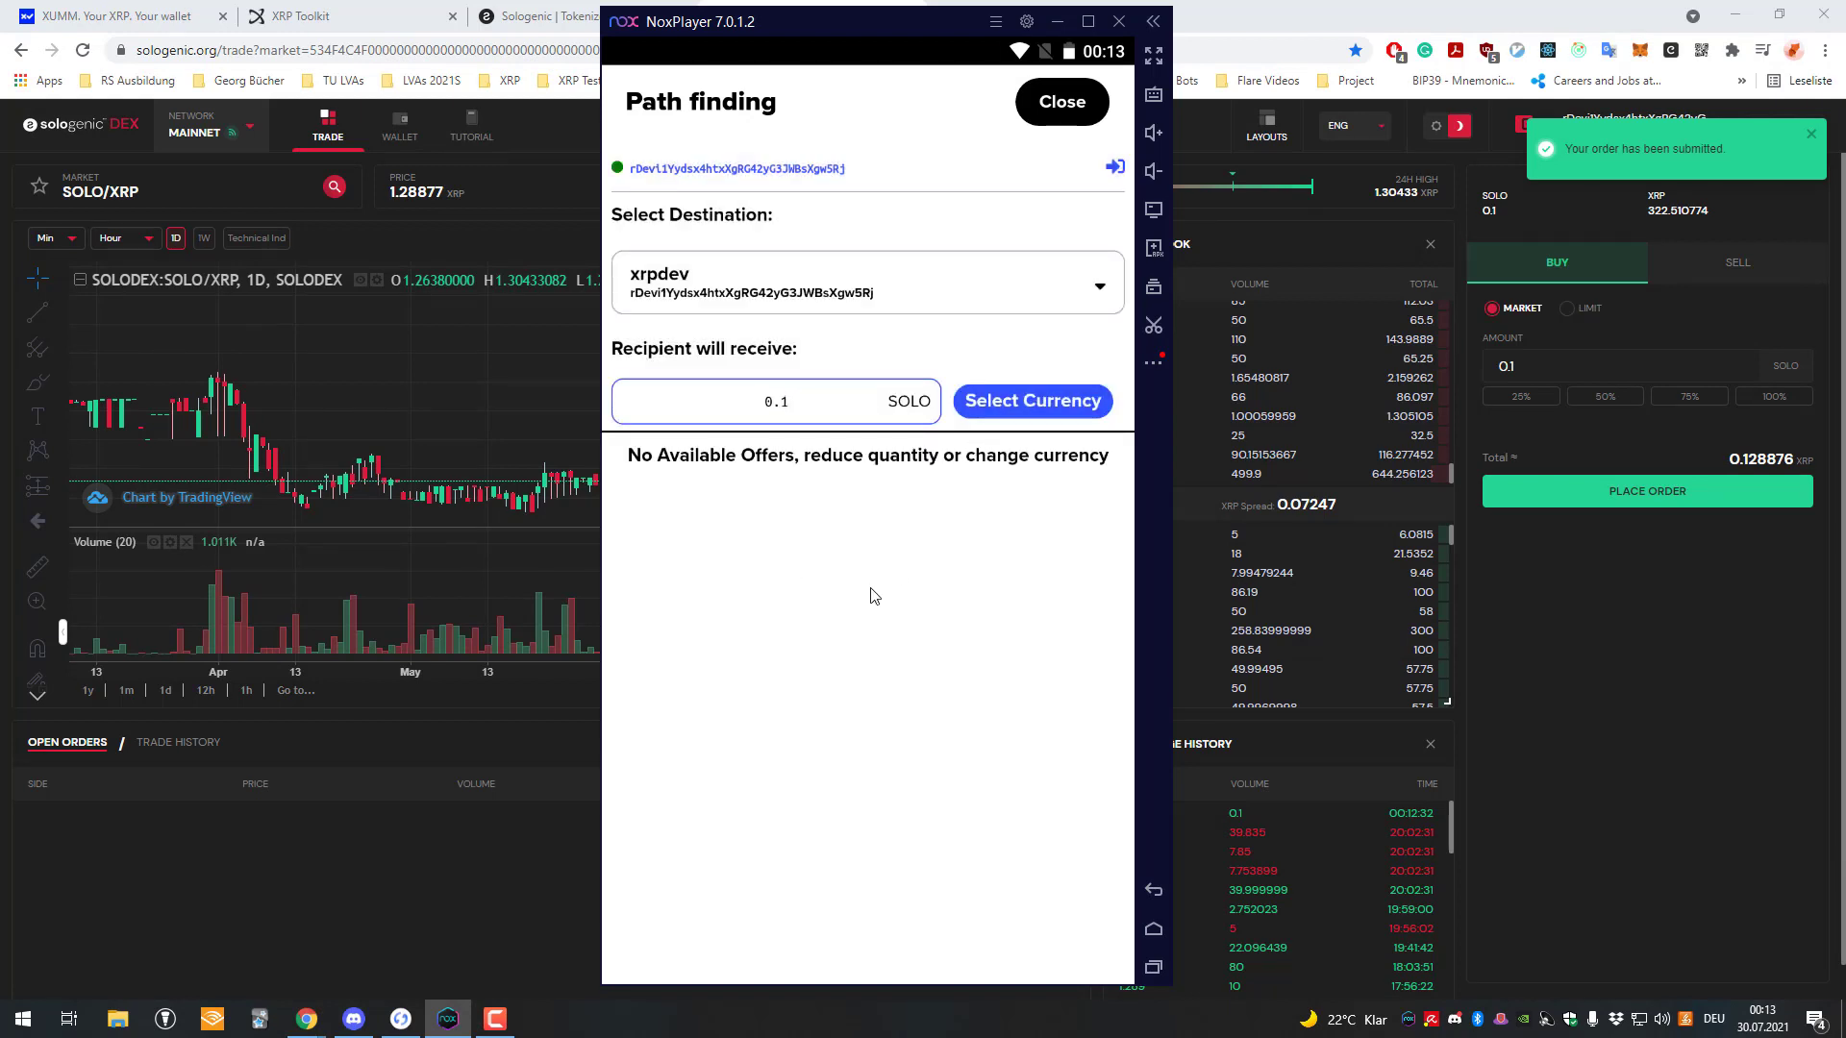
{"action": "left_click", "coordinate": [833, 411]}
{"action": "key", "text": "BackSpace"}
{"action": "key", "text": "BackSpace"}
{"action": "key", "text": "BackSpace"}
{"action": "type", "text": "1"}
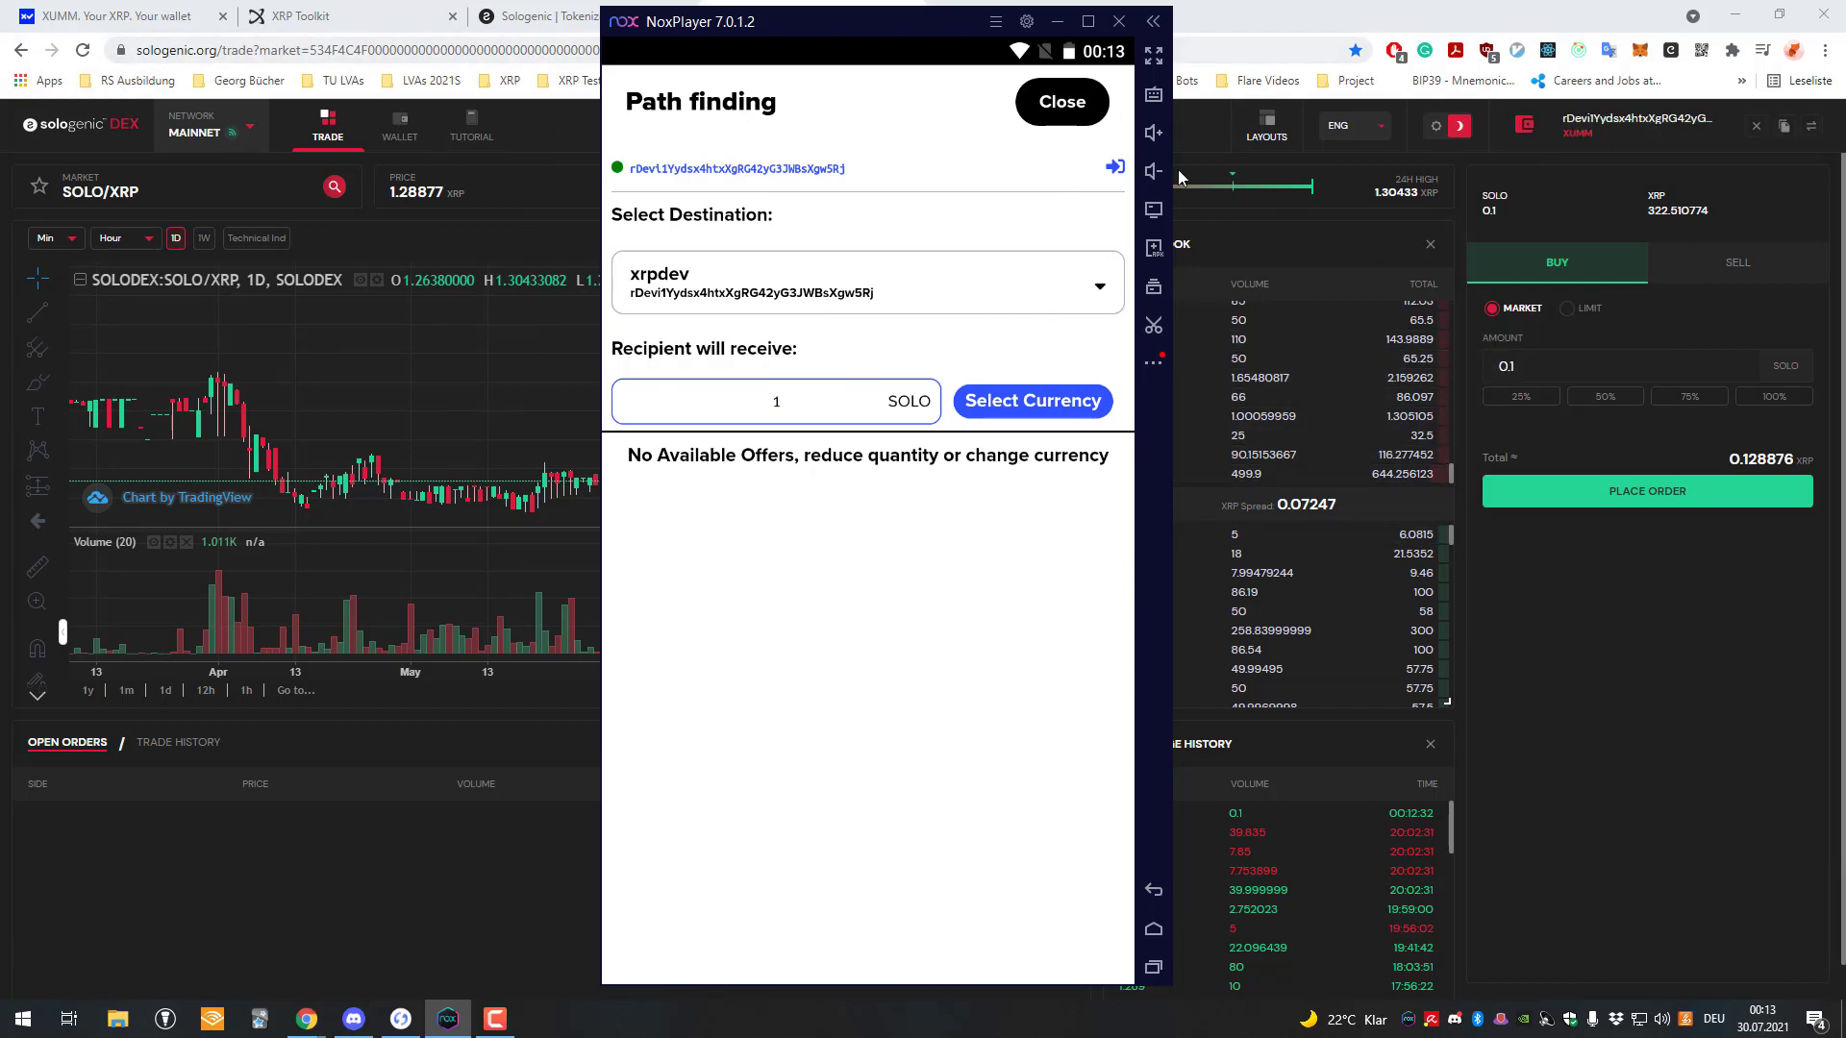
{"action": "left_click", "coordinate": [1051, 106]}
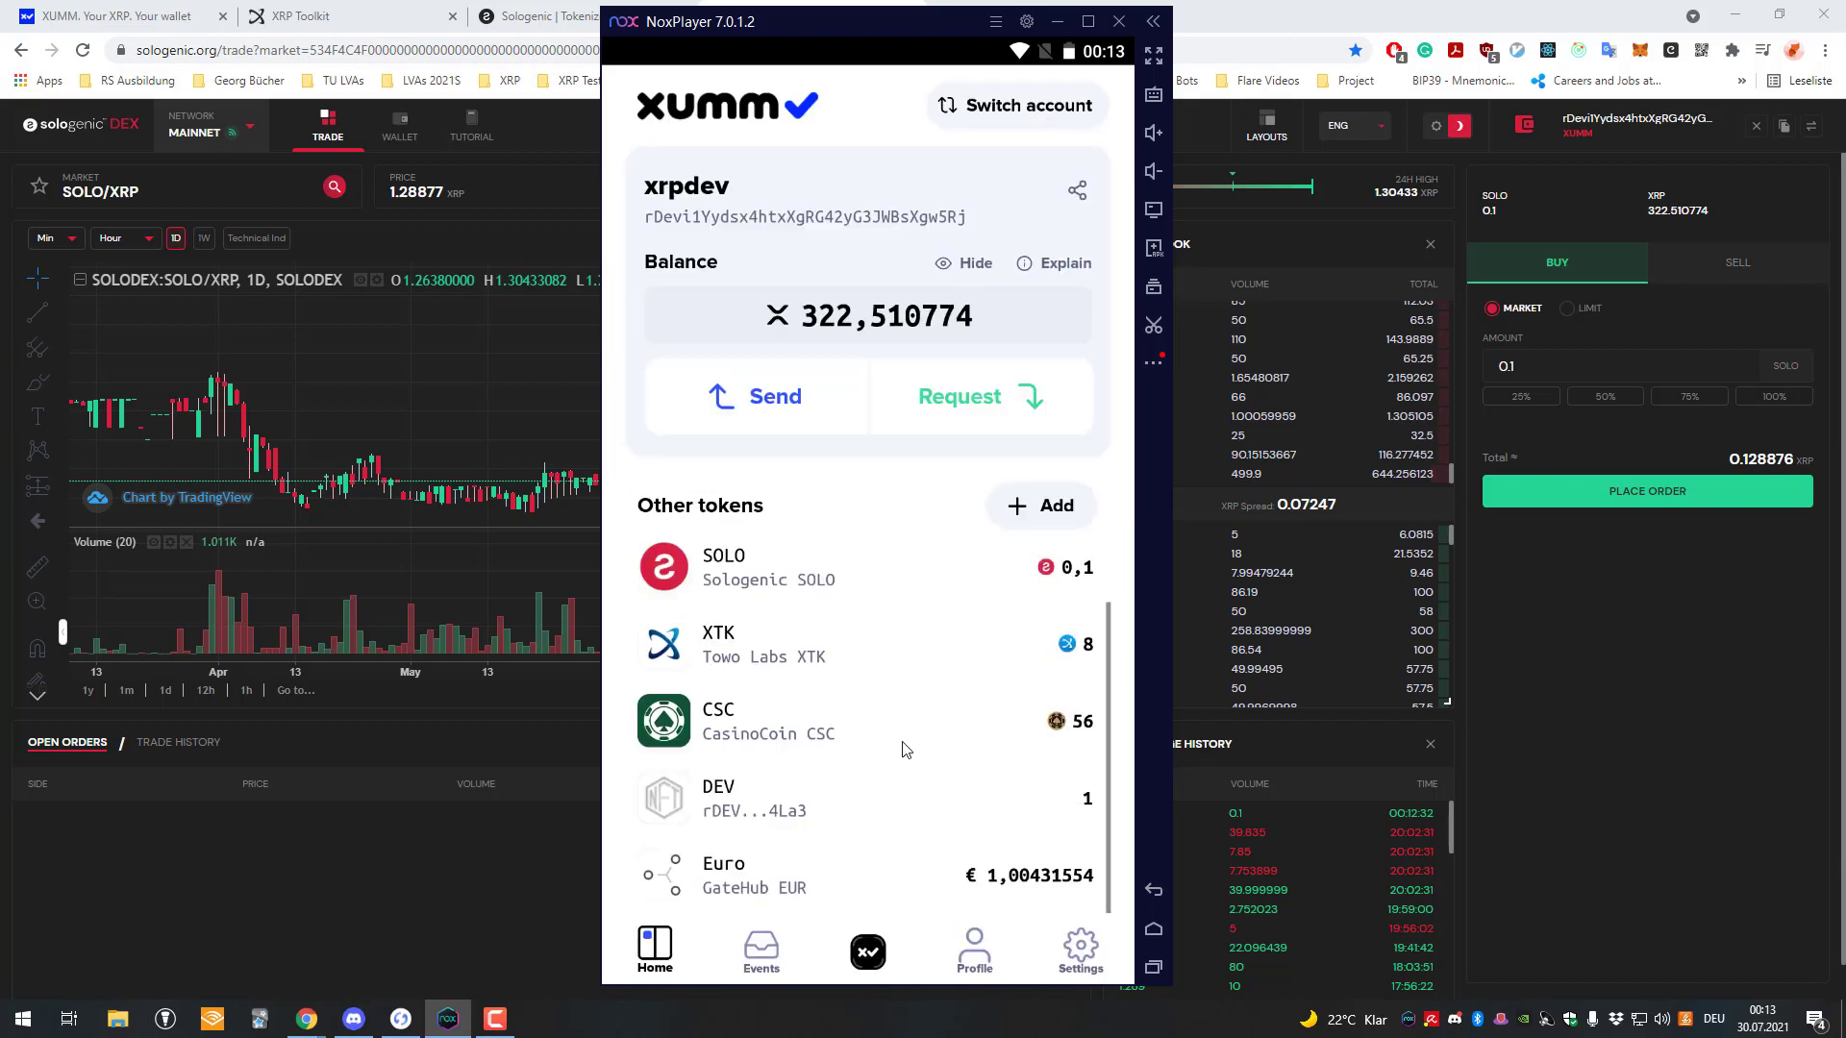
{"action": "left_click_drag", "start_coordinate": [940, 688], "coordinate": [932, 746]}
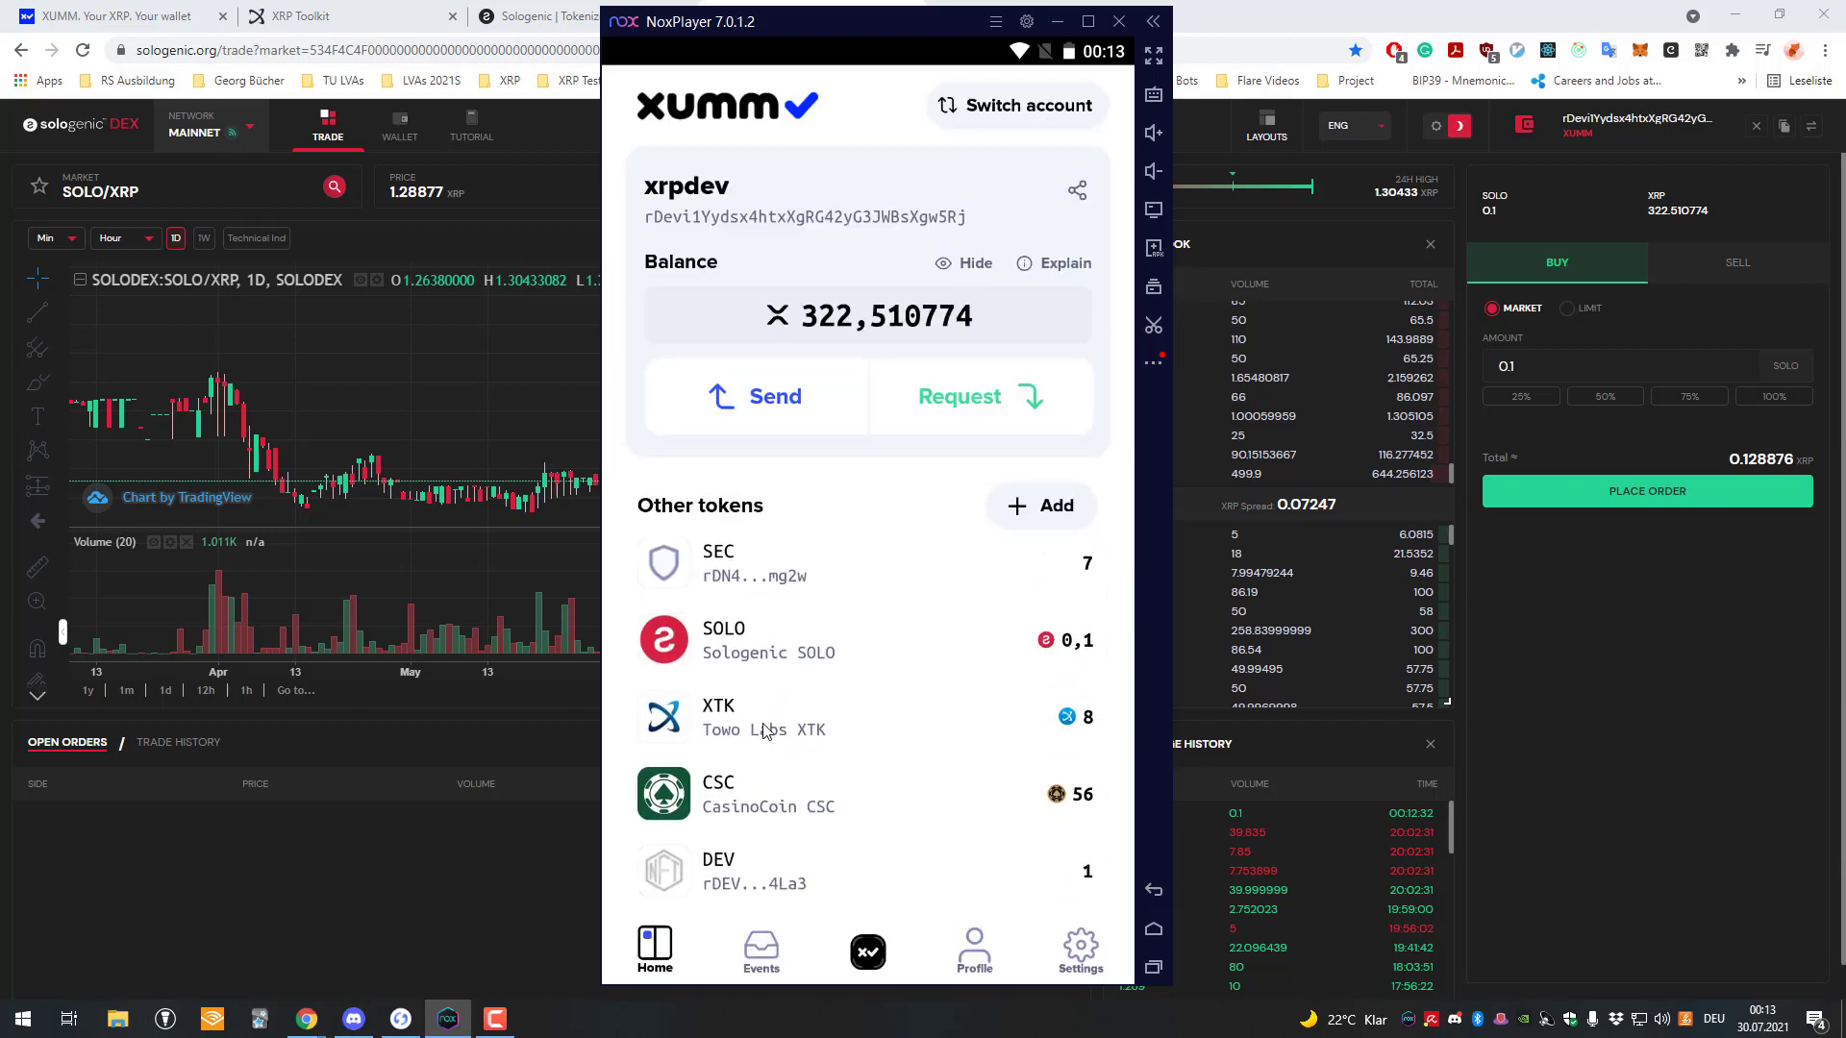
{"action": "left_click_drag", "start_coordinate": [777, 726], "coordinate": [820, 657]}
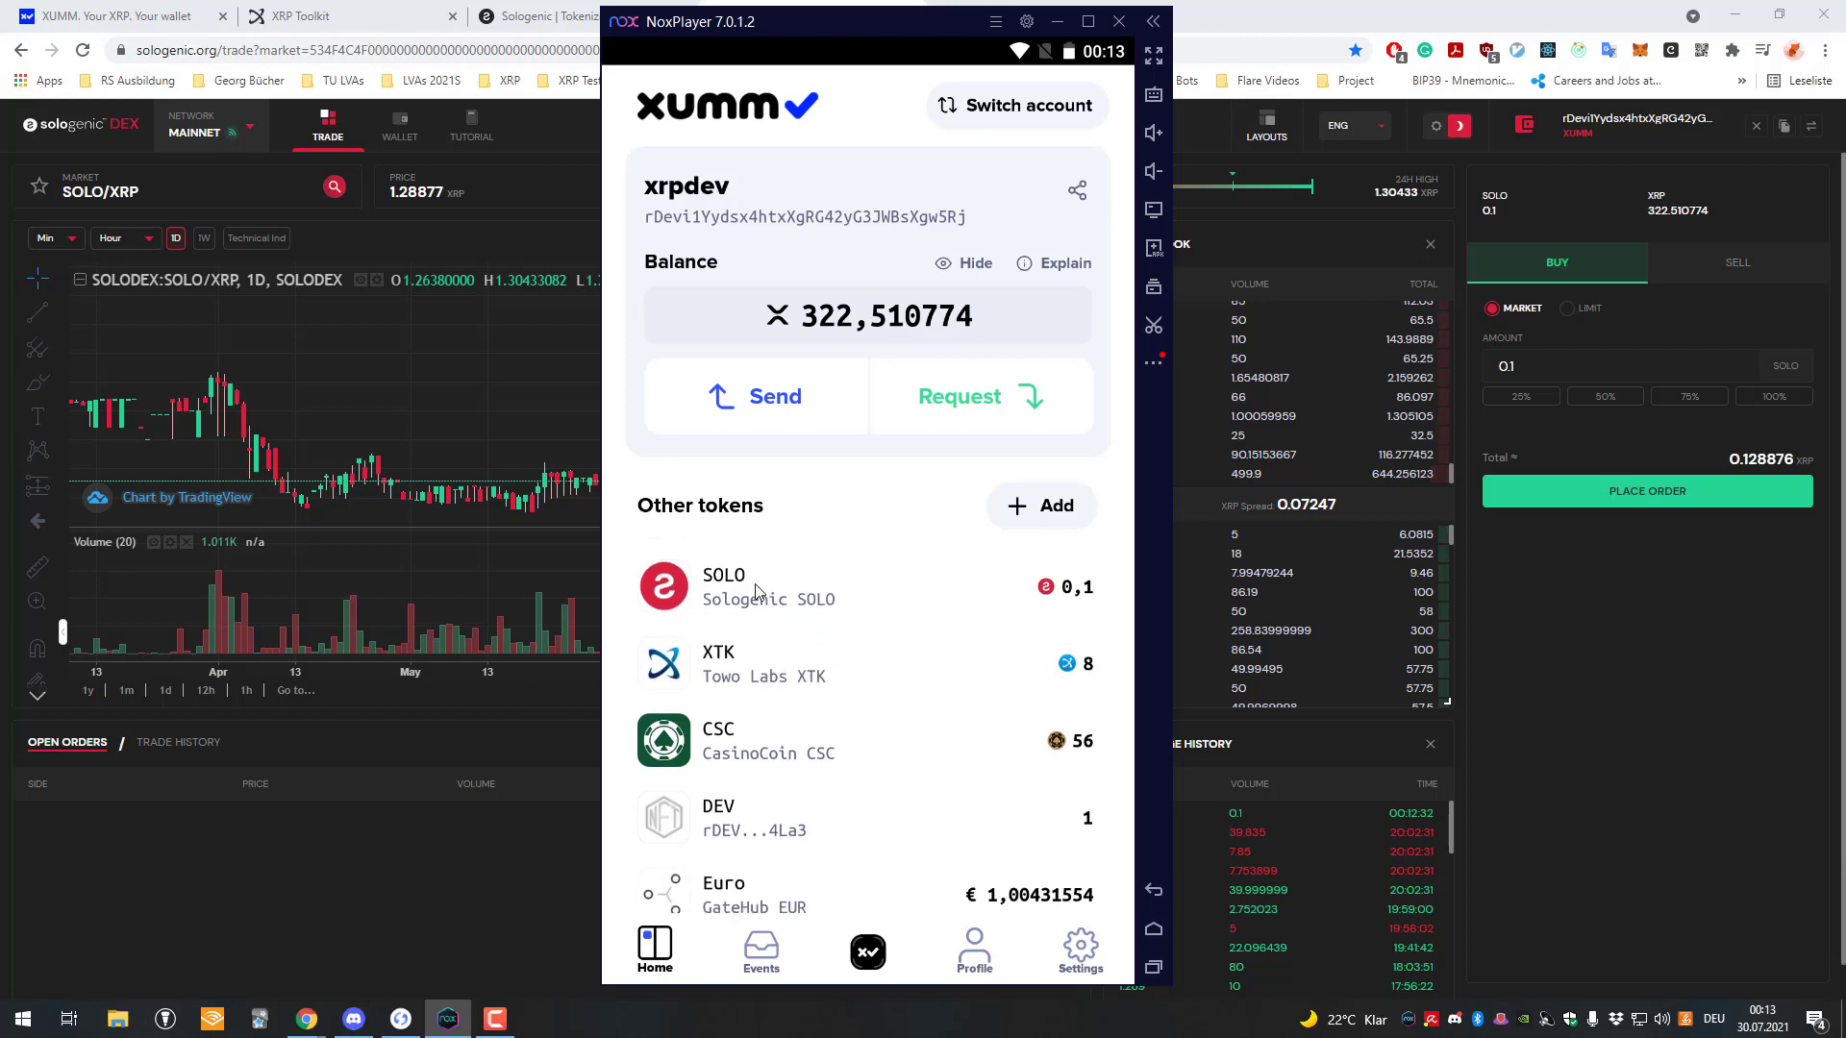
{"action": "left_click_drag", "start_coordinate": [754, 595], "coordinate": [755, 651]}
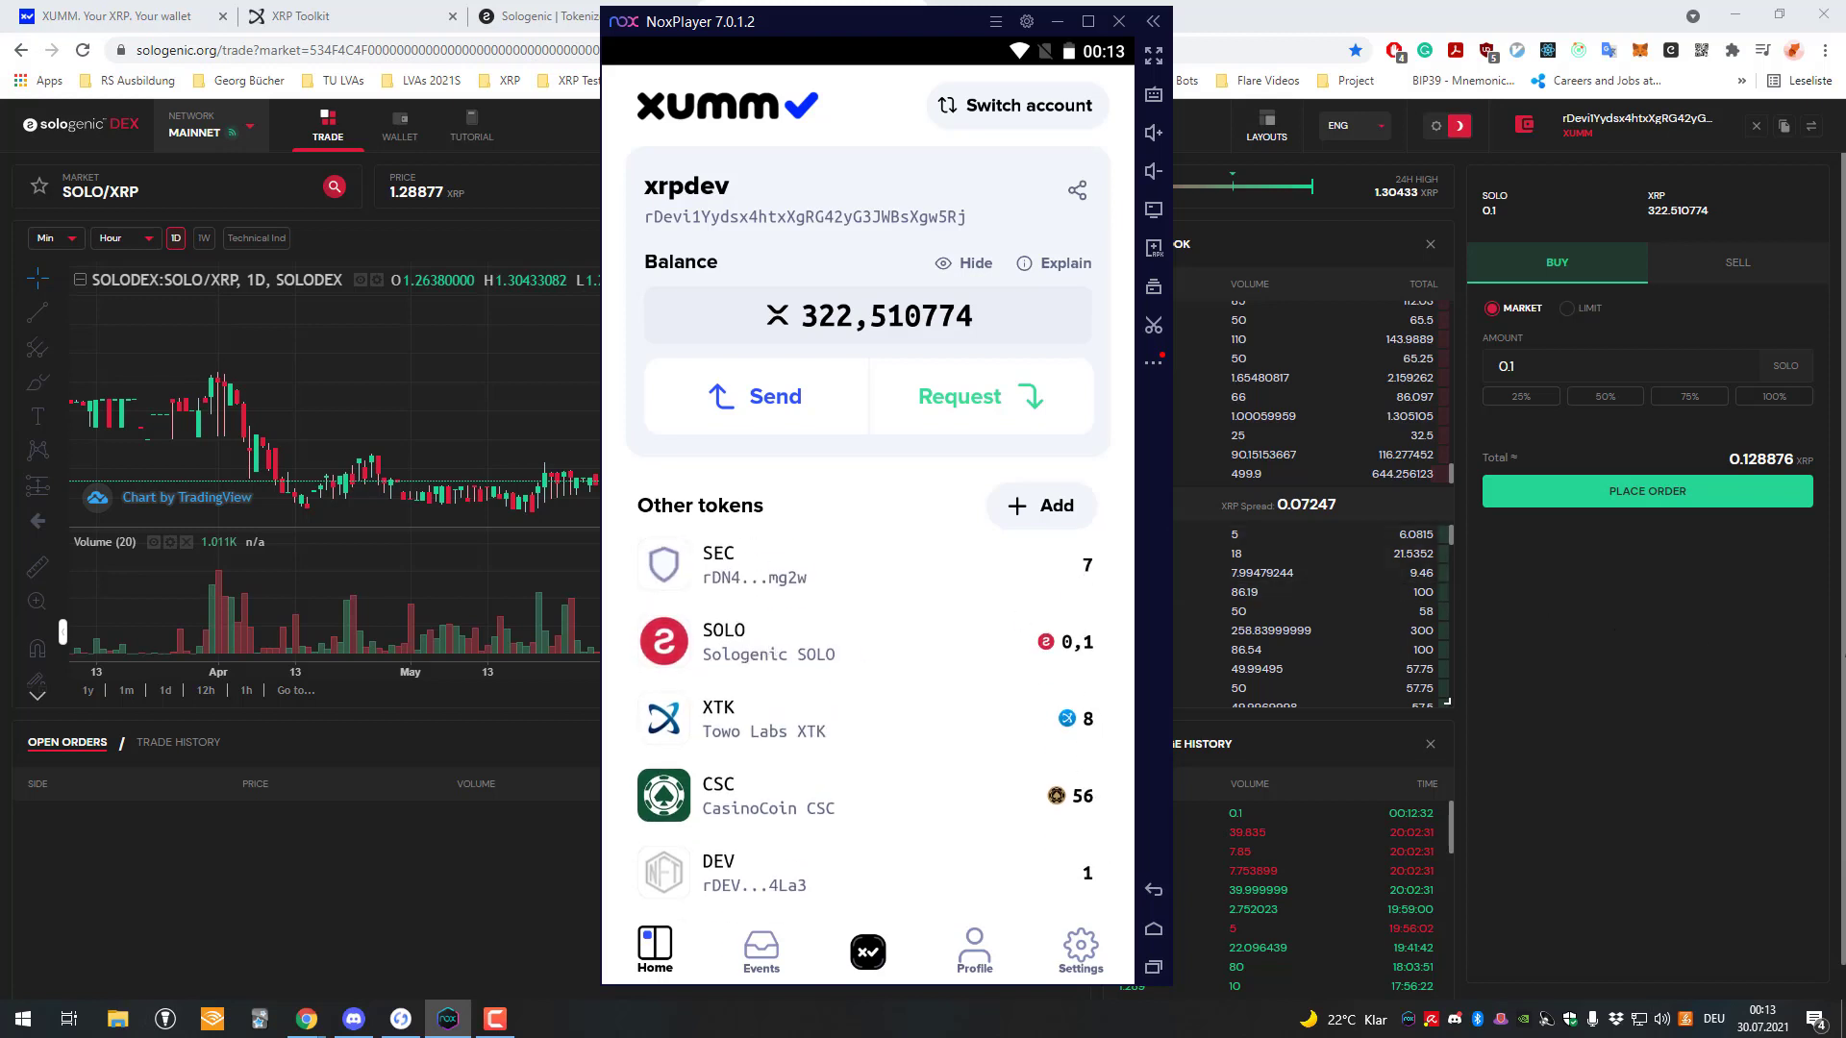